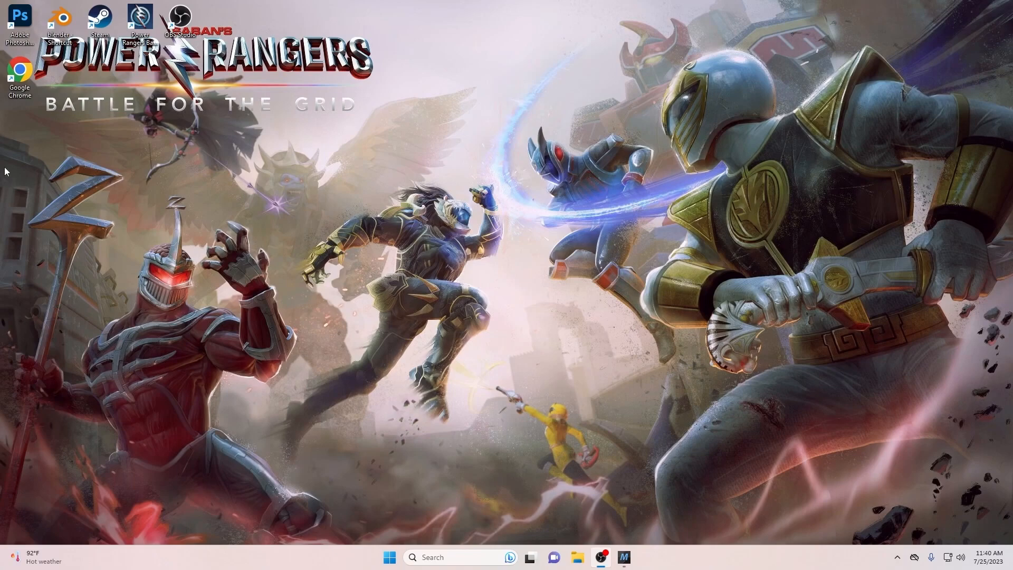
# - Launch Chrome and open the Perfare/AssetStudio GitHub repository from an 'asset studio' search
pyautogui.doubleClick(30, 94)
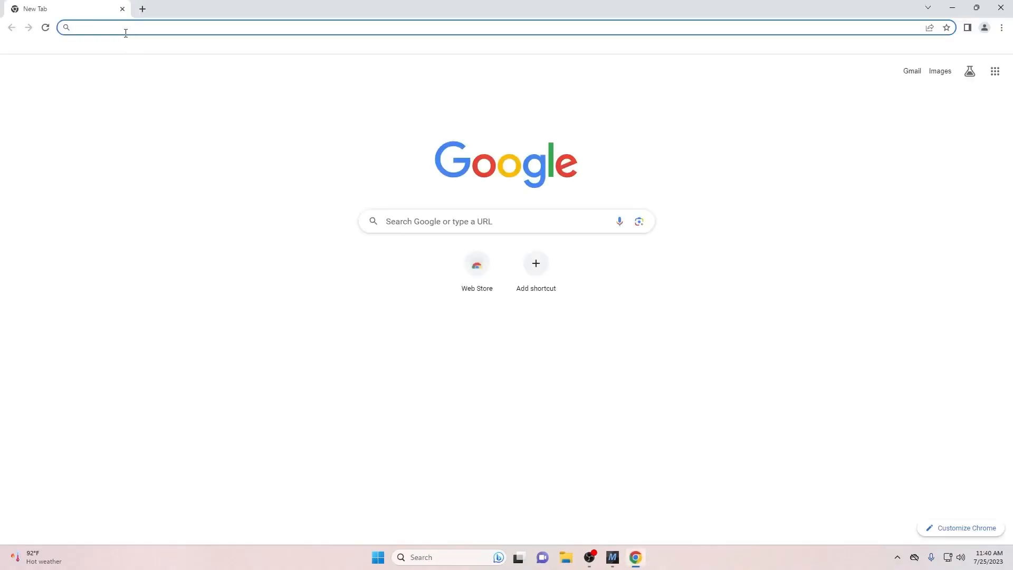
pyautogui.write('asset st')
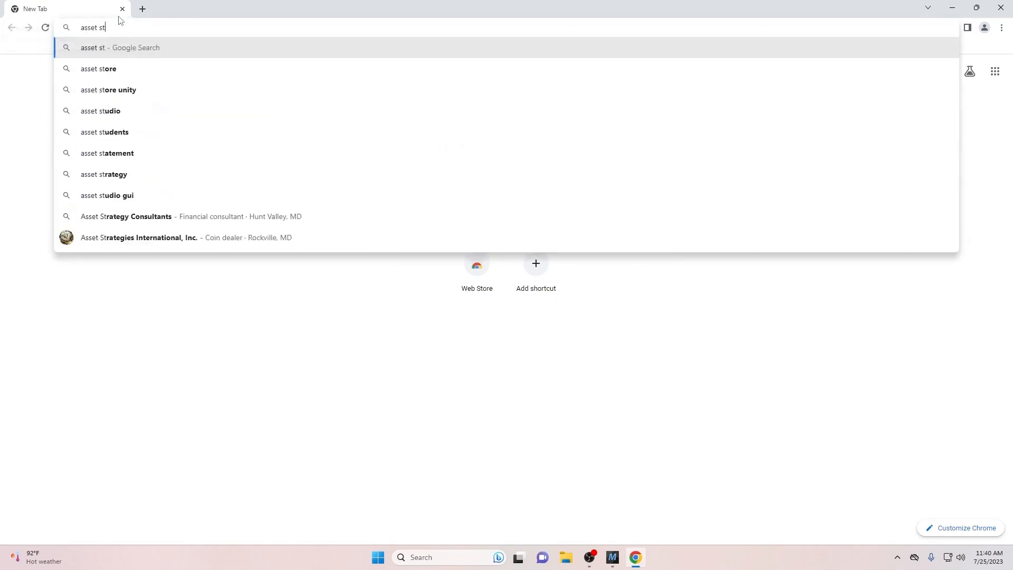
pyautogui.write('udio')
pyautogui.press('Return')
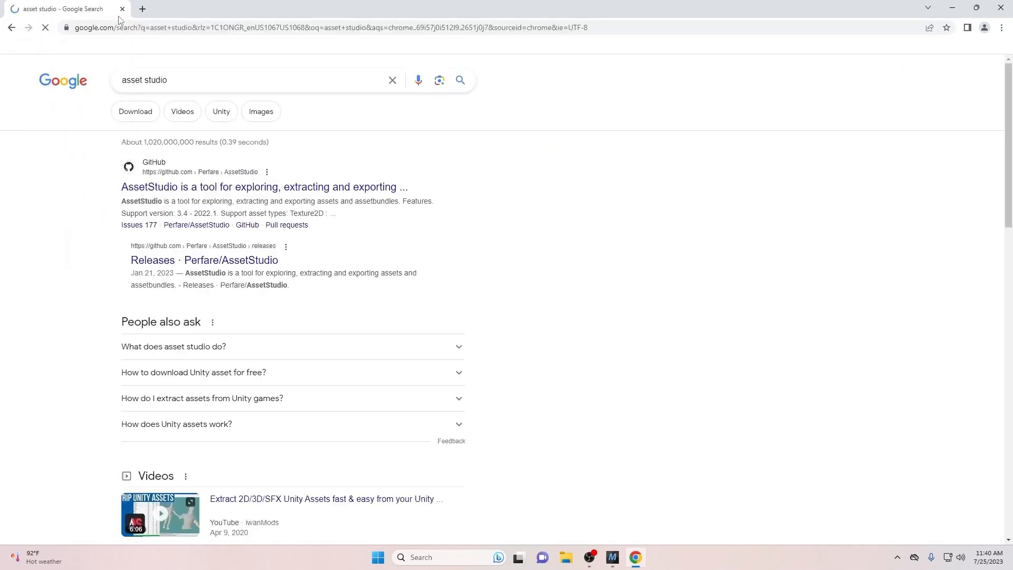
pyautogui.click(229, 188)
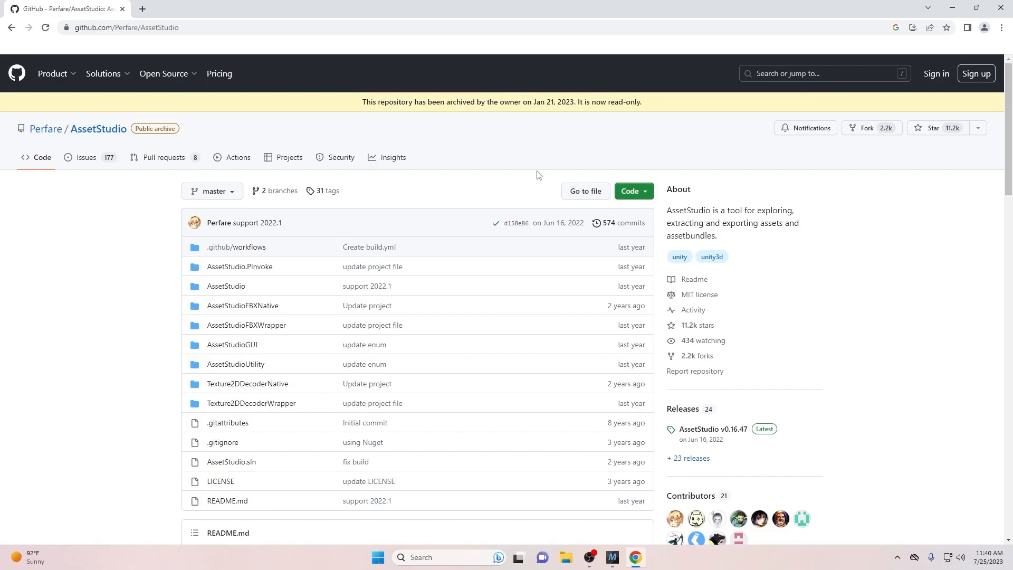
# - Download AssetStudio.net6.v0.16.47.zip from the v0.16.47 release page
pyautogui.scroll(-2, 710, 378)
pyautogui.click(709, 329)
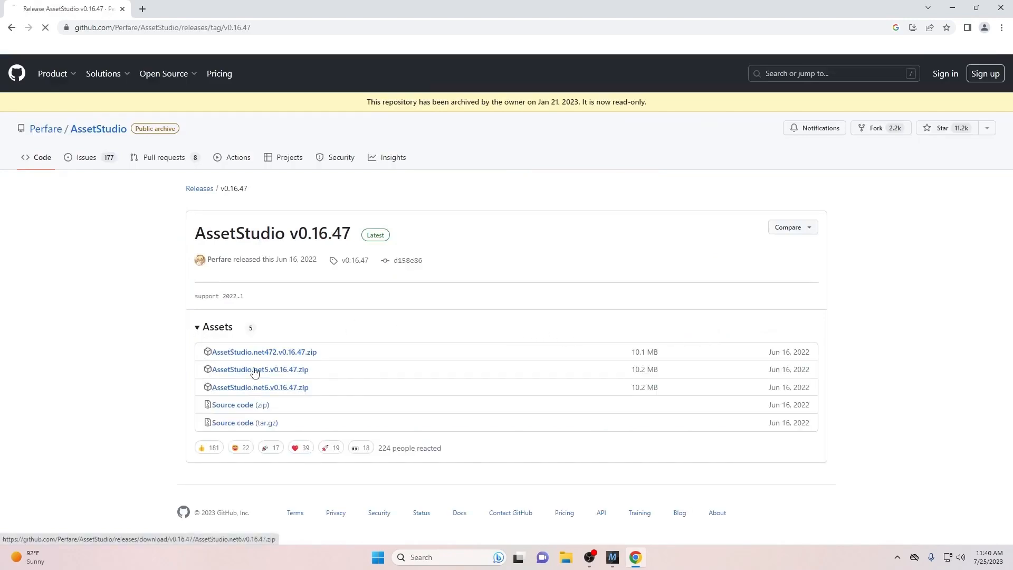
pyautogui.click(255, 388)
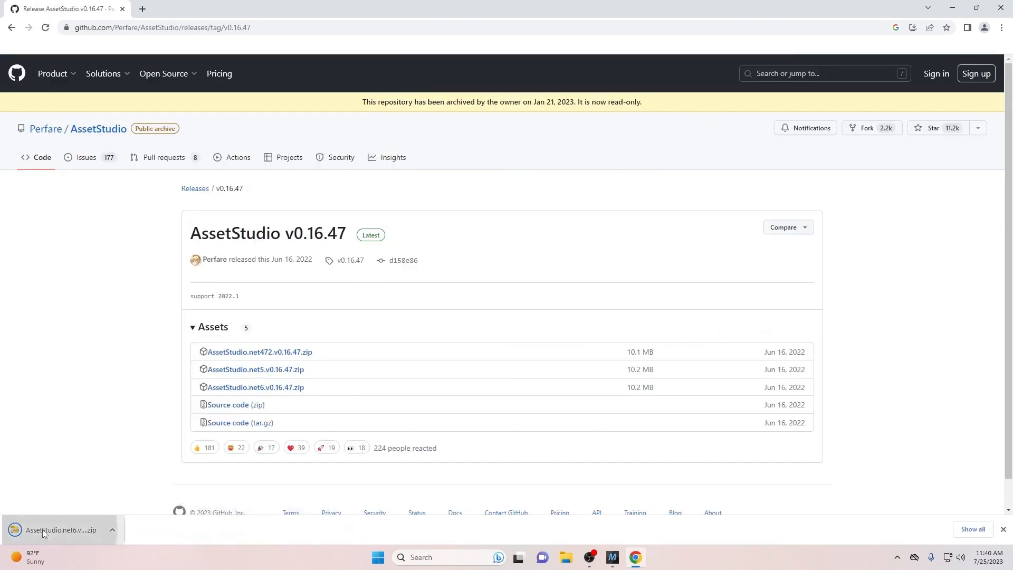
pyautogui.click(566, 557)
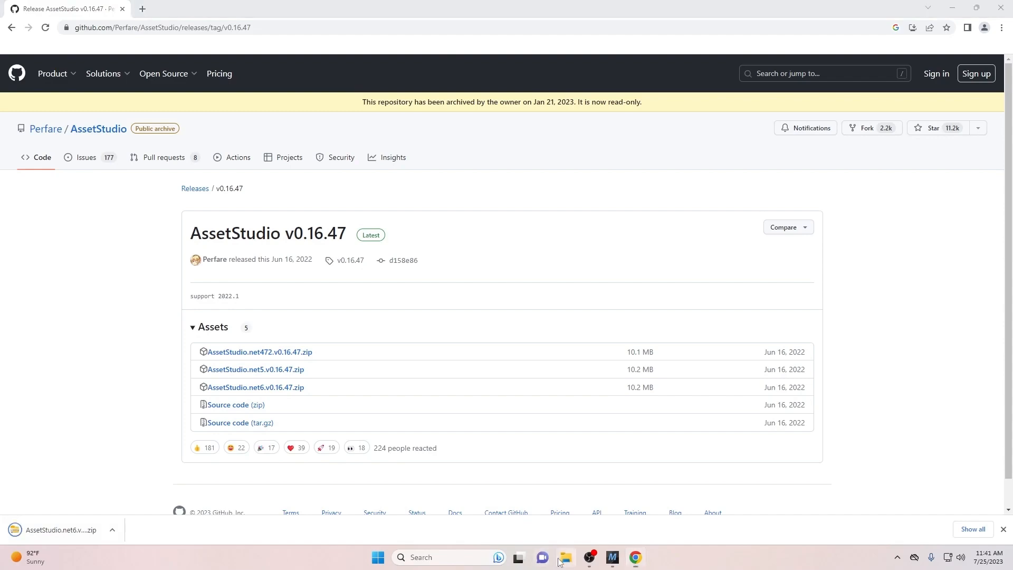
# - Extract the downloaded AssetStudio zip in Downloads into its own folder
pyautogui.click(287, 216)
pyautogui.click(390, 178)
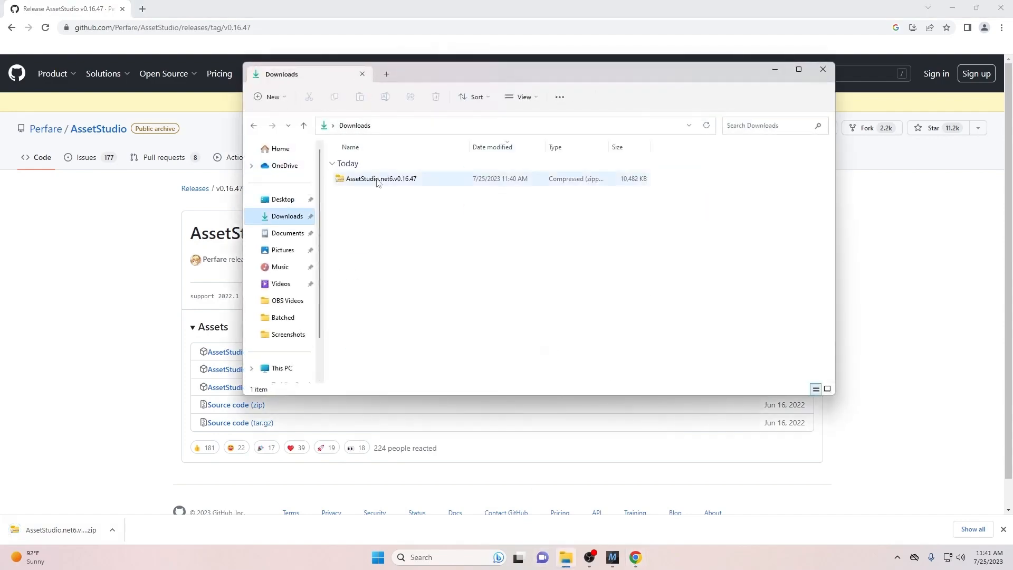
pyautogui.click(577, 96)
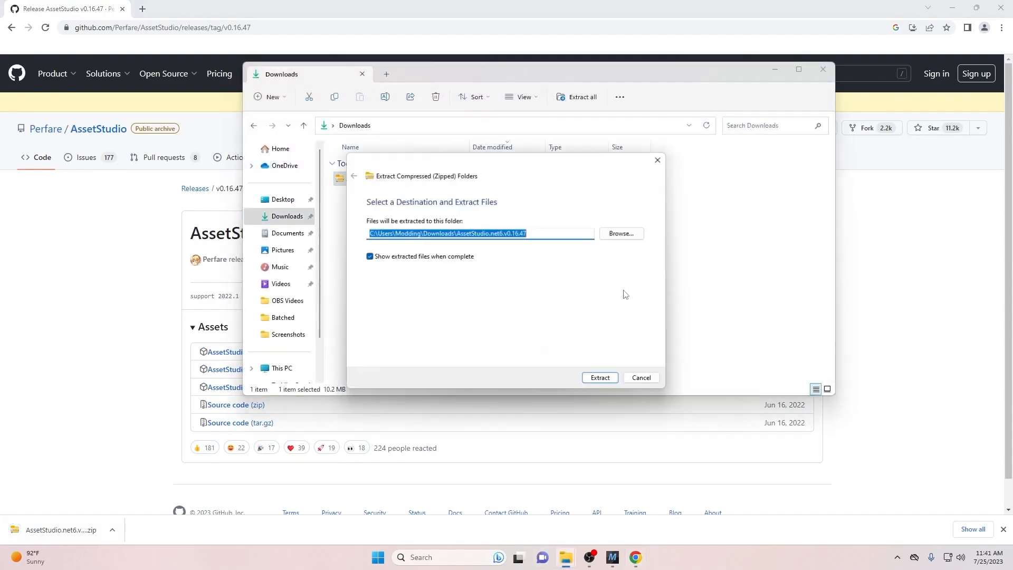
pyautogui.click(593, 378)
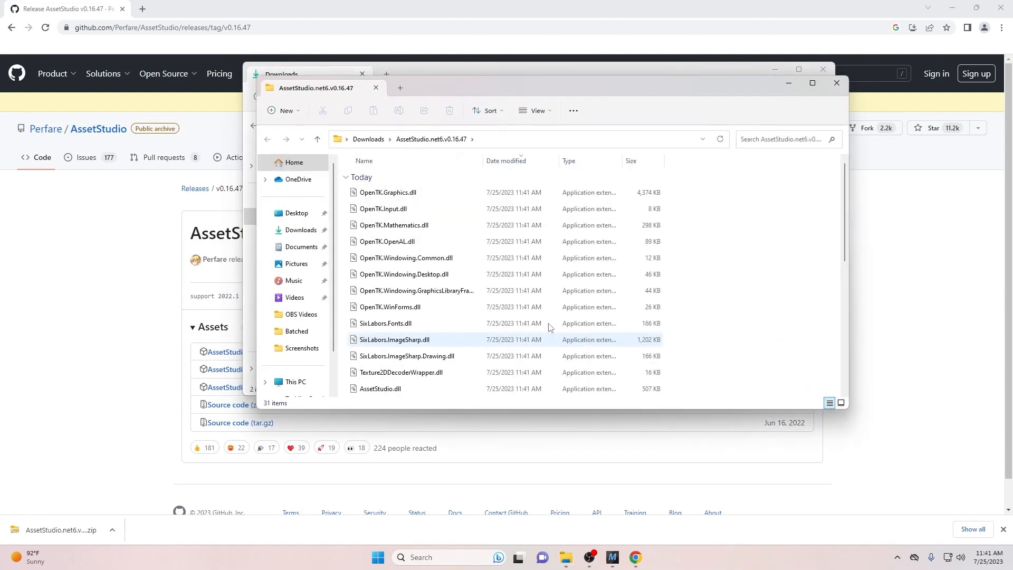
# - Launch AssetStudioGUI from the extracted folder, close both Explorer windows, and minimize it
pyautogui.scroll(-1, 505, 306)
pyautogui.scroll(-3, 499, 303)
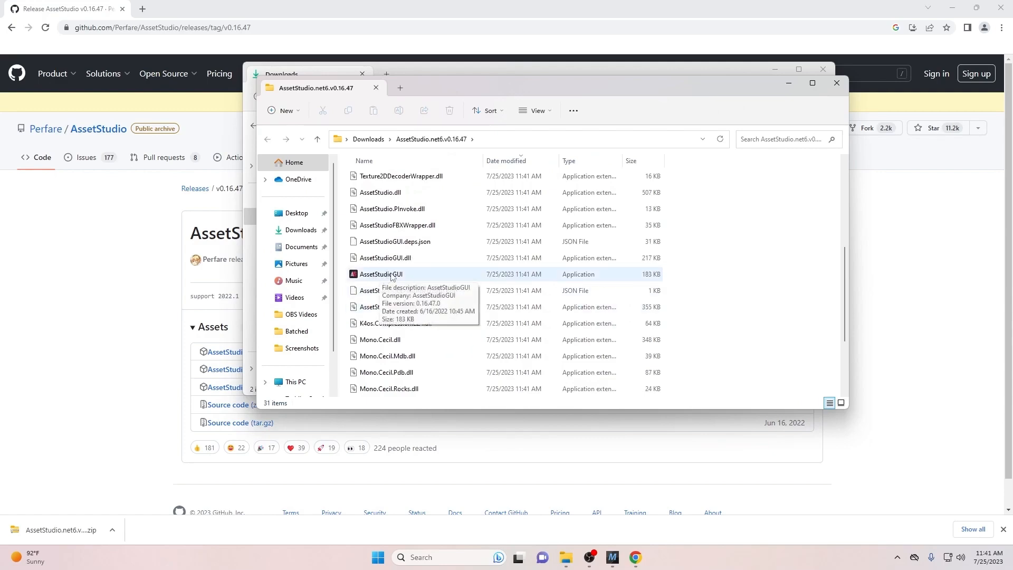
pyautogui.doubleClick(391, 274)
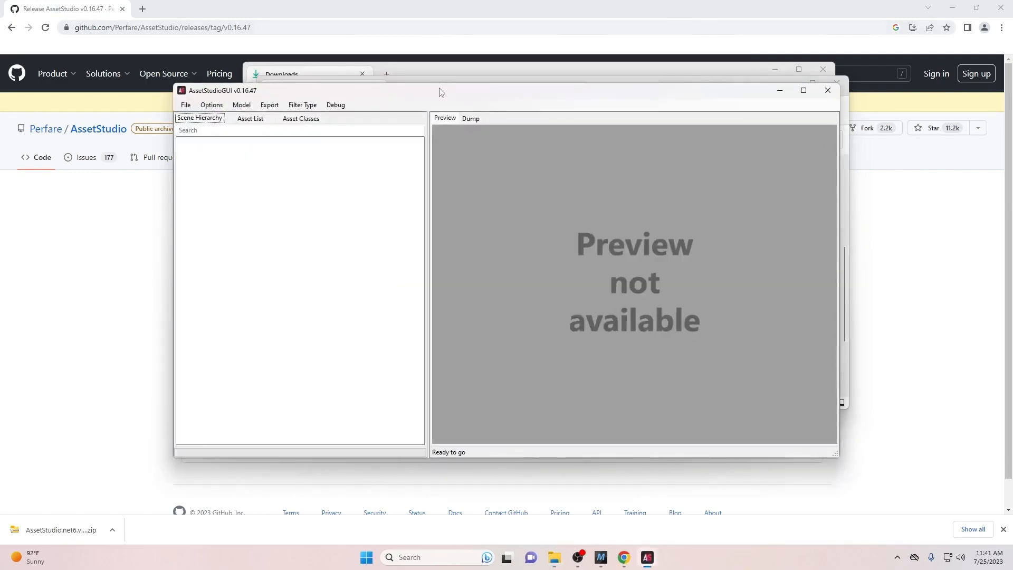
pyautogui.moveTo(441, 92); pyautogui.dragTo(460, 127)
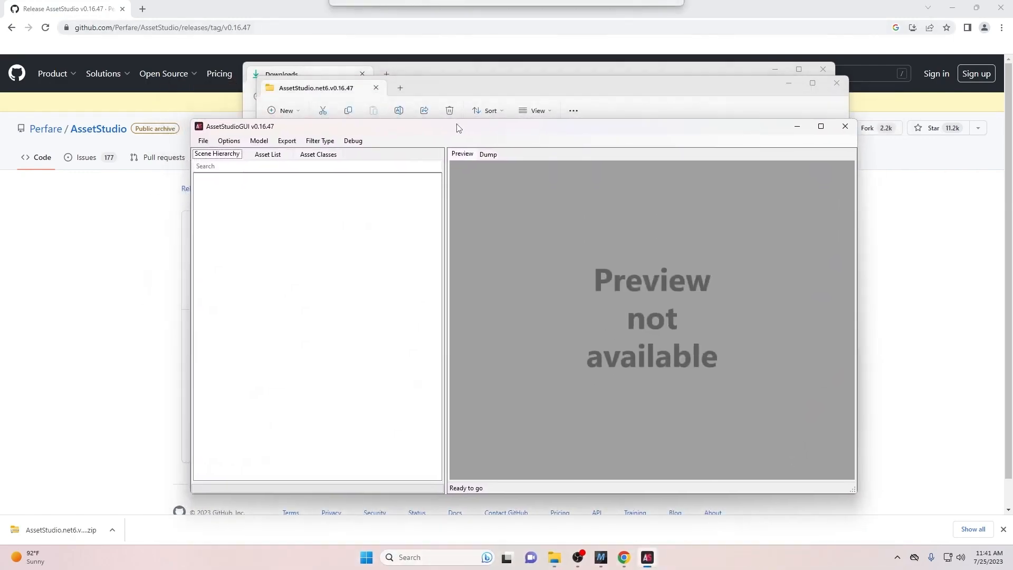
pyautogui.click(834, 85)
pyautogui.click(822, 70)
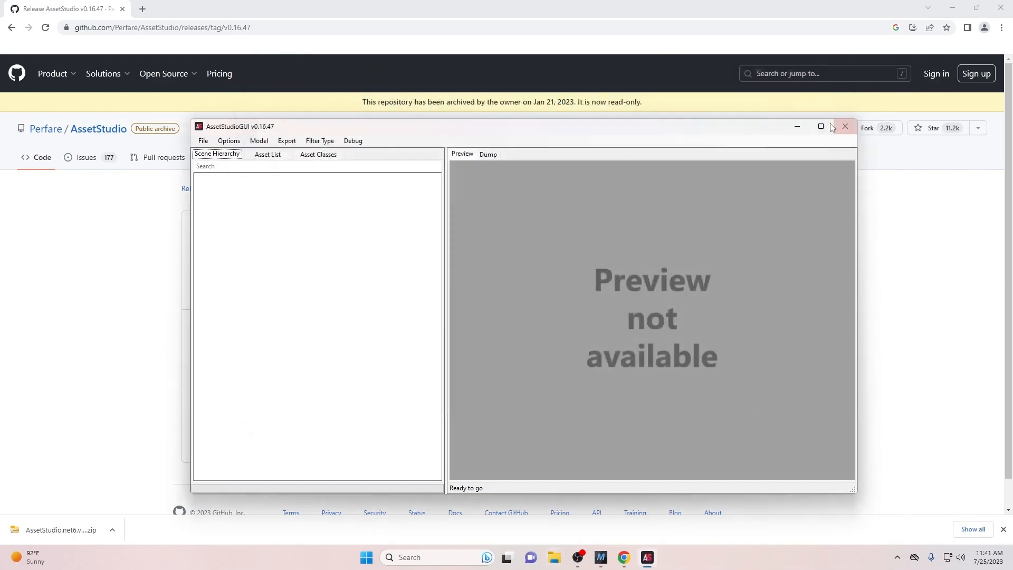
pyautogui.click(798, 127)
# - Search 'quickbms' and download the QuickBMS 0.12 package from the aluigi homepage
pyautogui.click(210, 28)
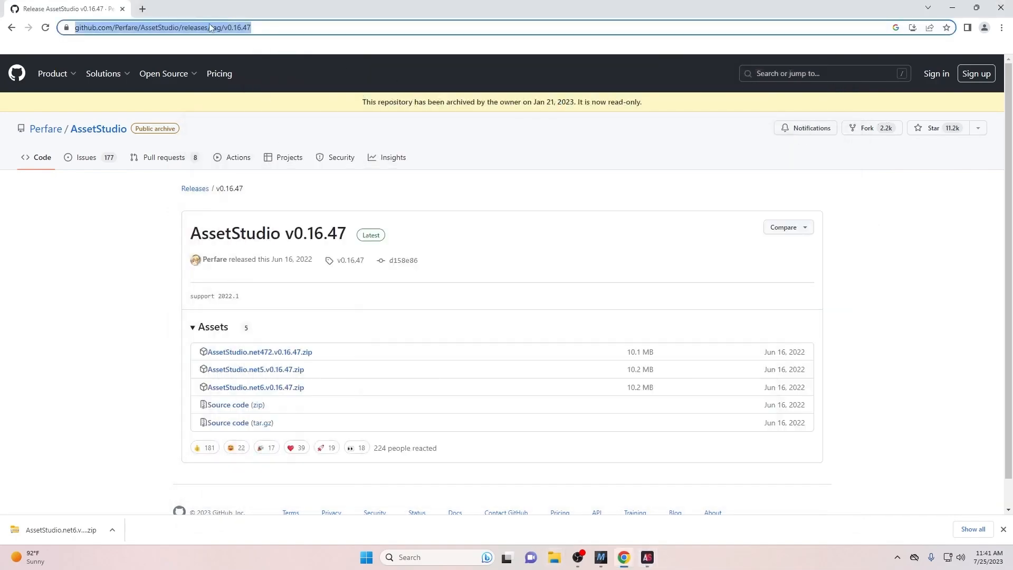
pyautogui.write('quickbms')
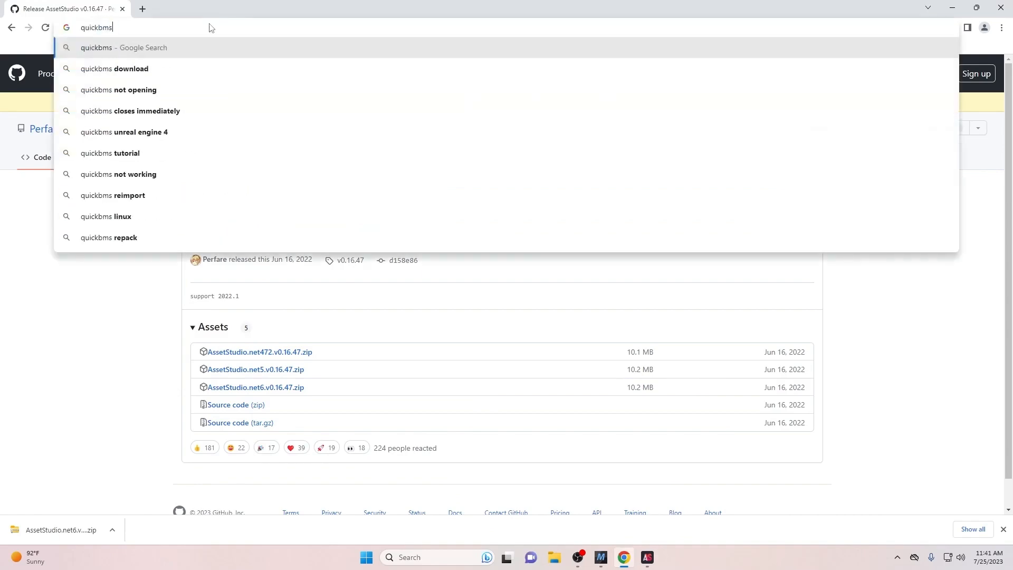
pyautogui.press('Return')
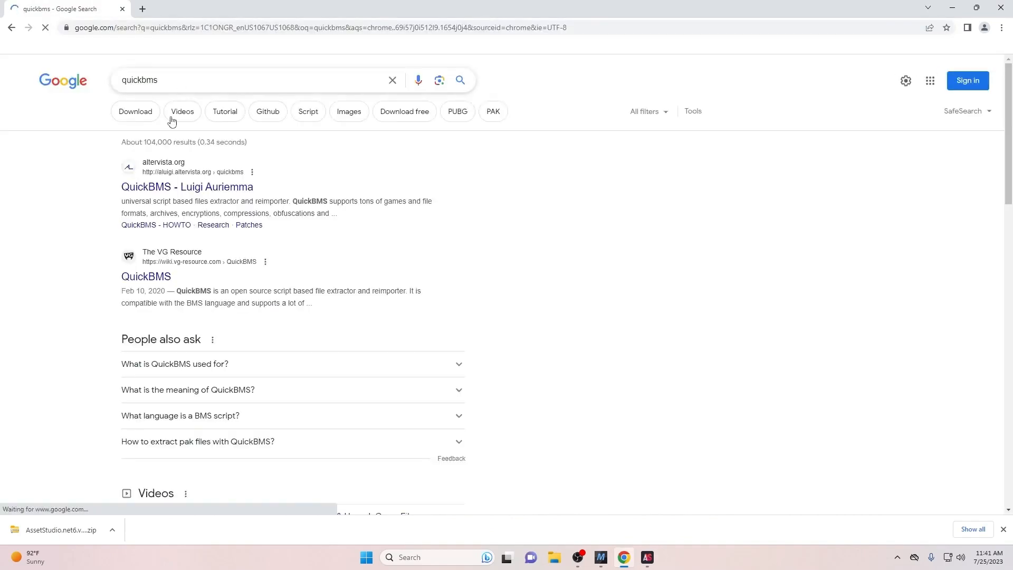
pyautogui.click(151, 117)
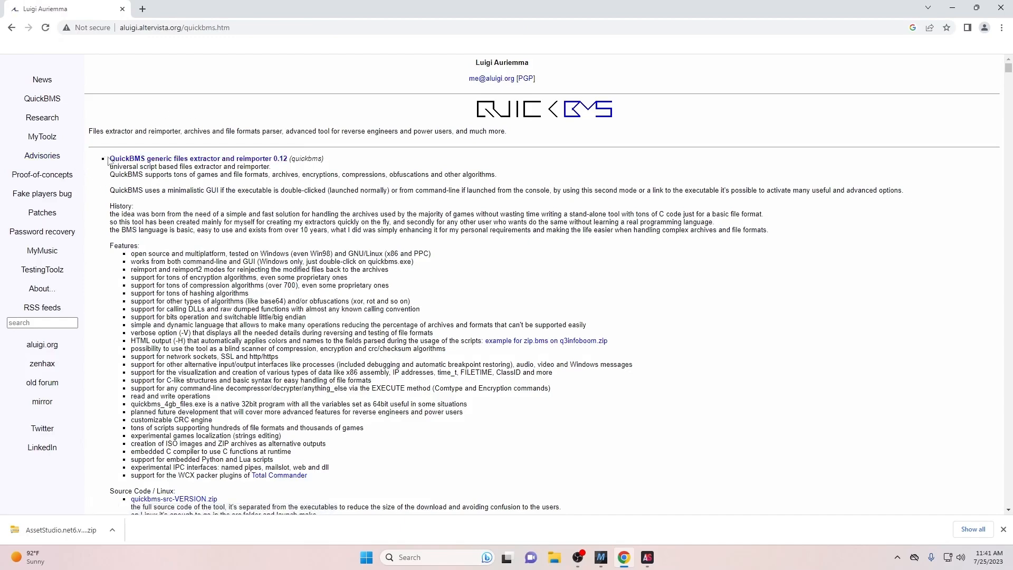
pyautogui.moveTo(108, 158); pyautogui.dragTo(288, 159)
pyautogui.click(288, 157)
pyautogui.click(281, 159)
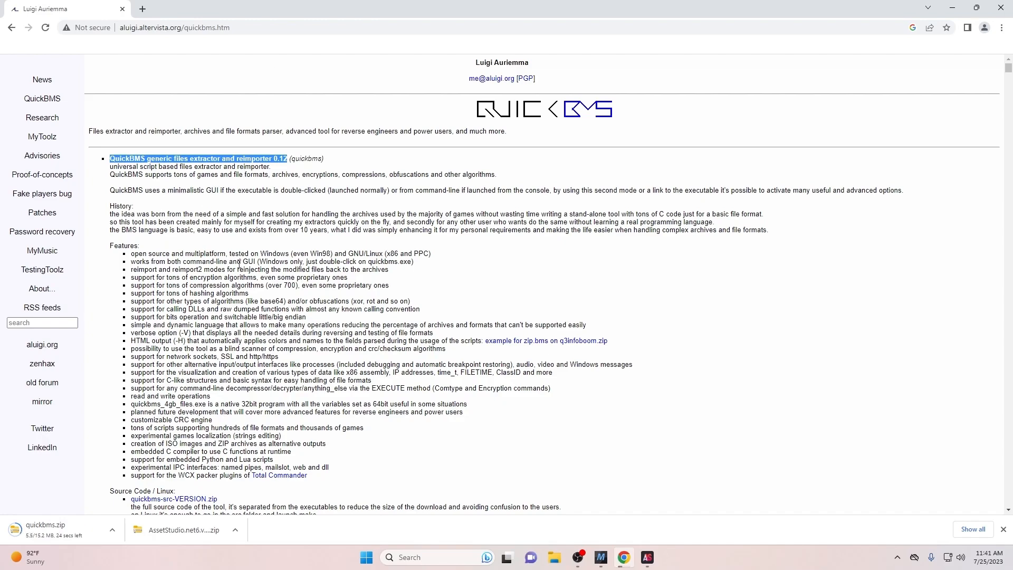
# - Open the pasted Google Drive link and download split.bms
pyautogui.click(241, 26)
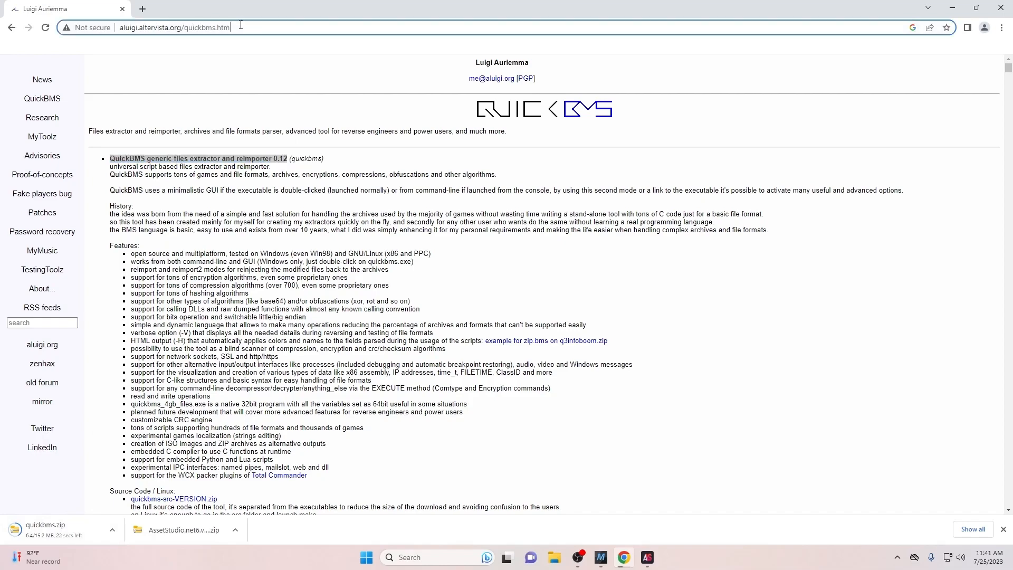
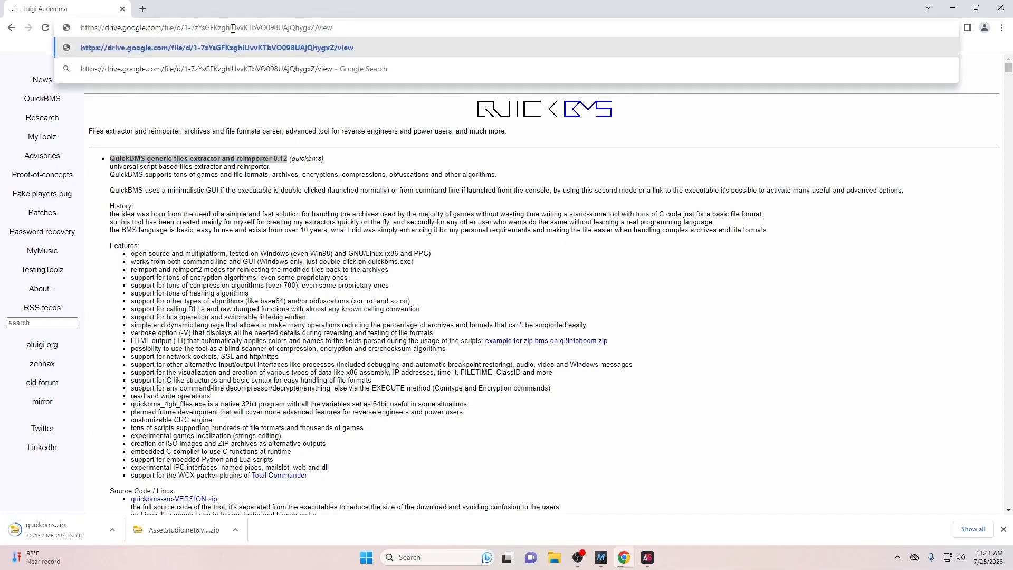
pyautogui.press('Return')
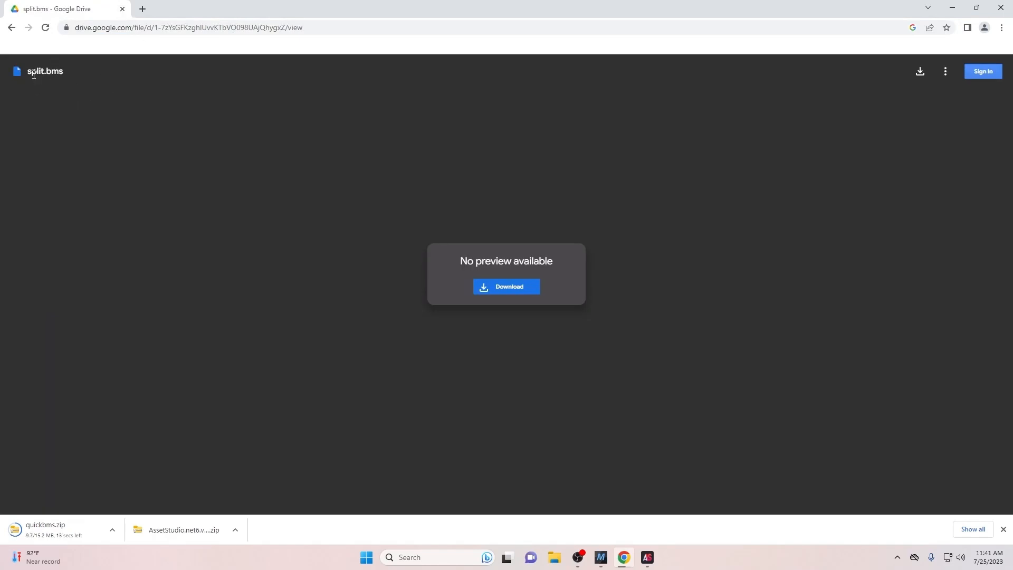
pyautogui.moveTo(27, 70); pyautogui.dragTo(260, 42)
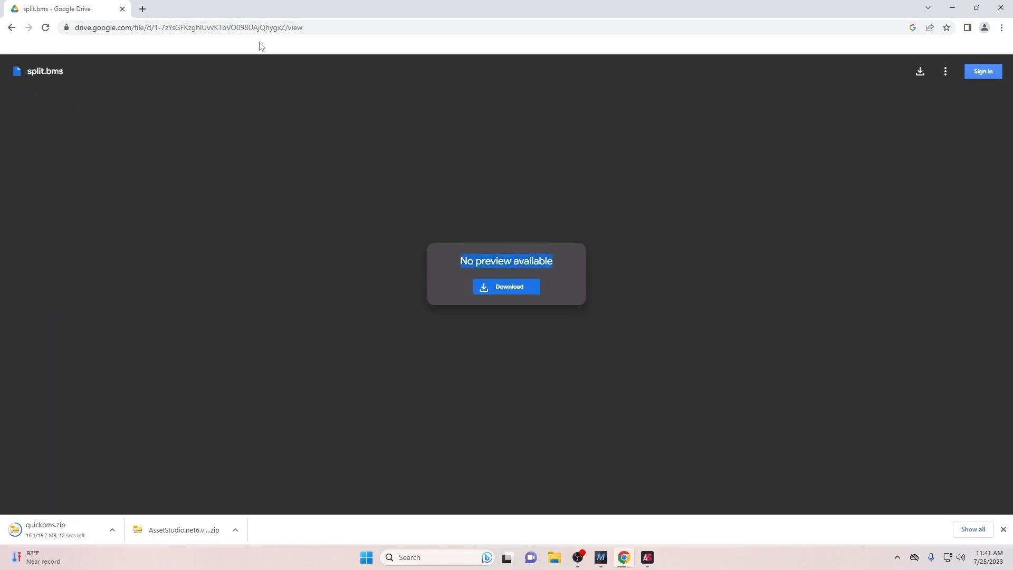
pyautogui.click(505, 286)
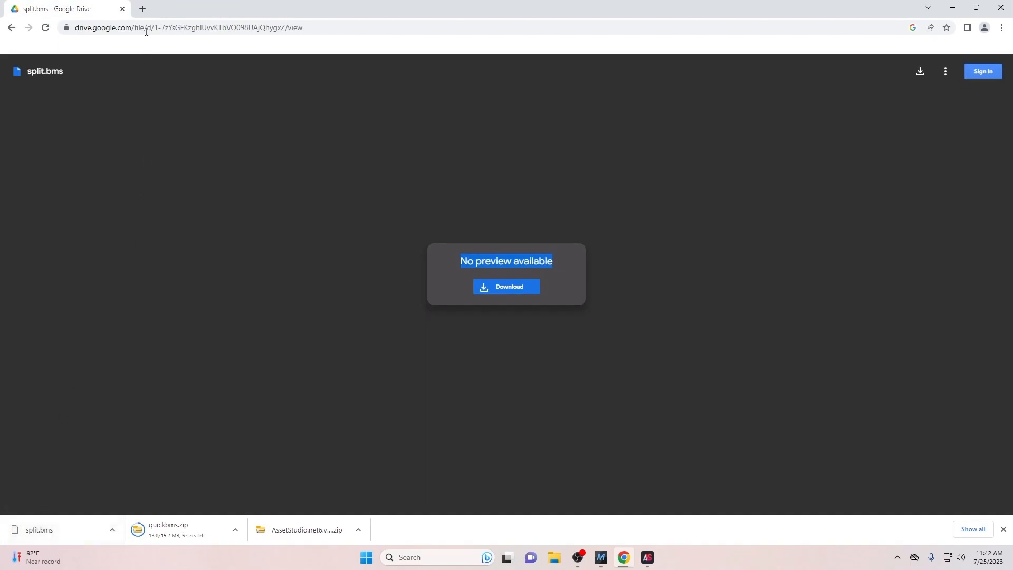
# - Extract quickbms.zip from Downloads into its own quickbms folder
pyautogui.click(951, 9)
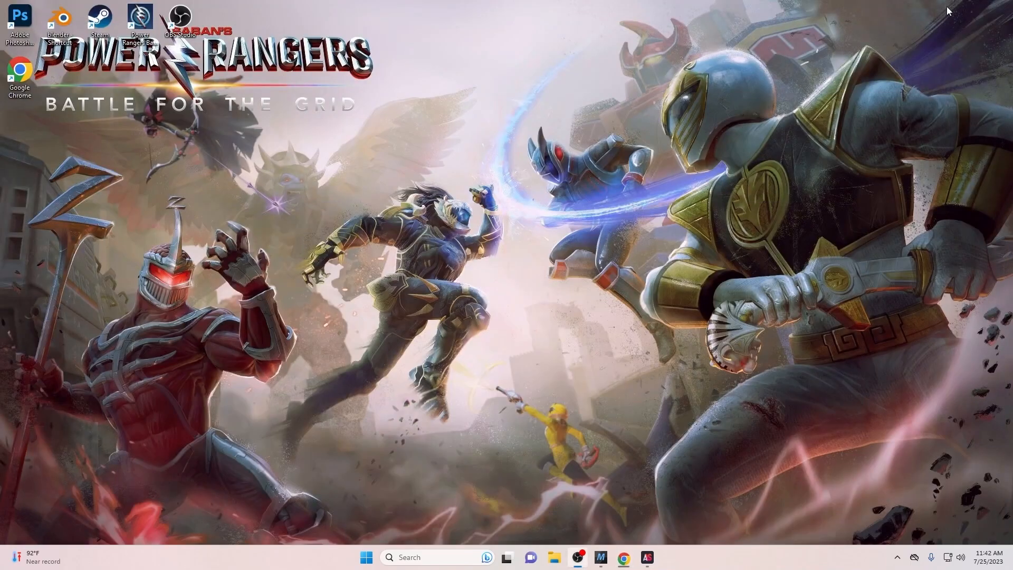
pyautogui.click(554, 557)
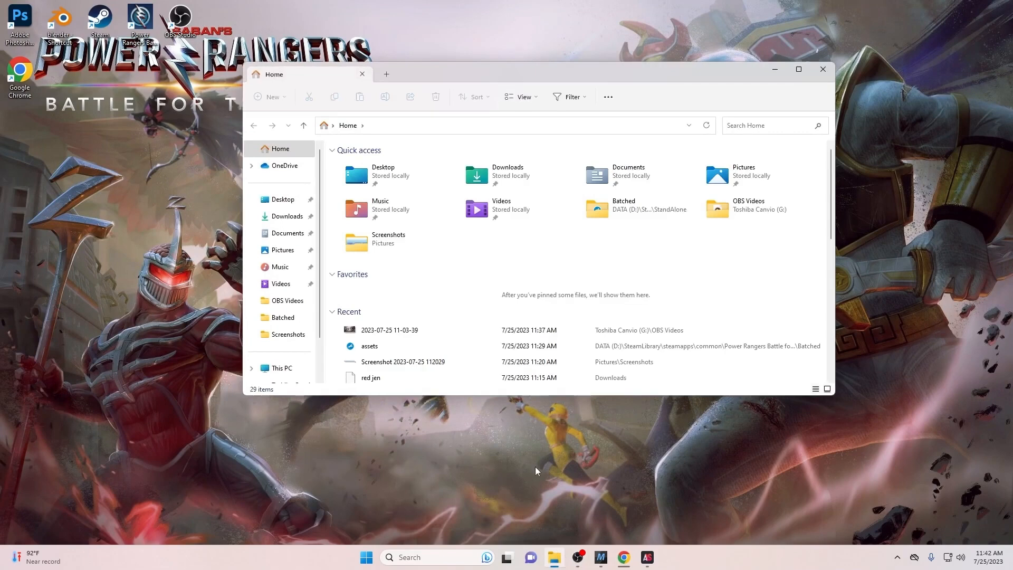
pyautogui.click(286, 216)
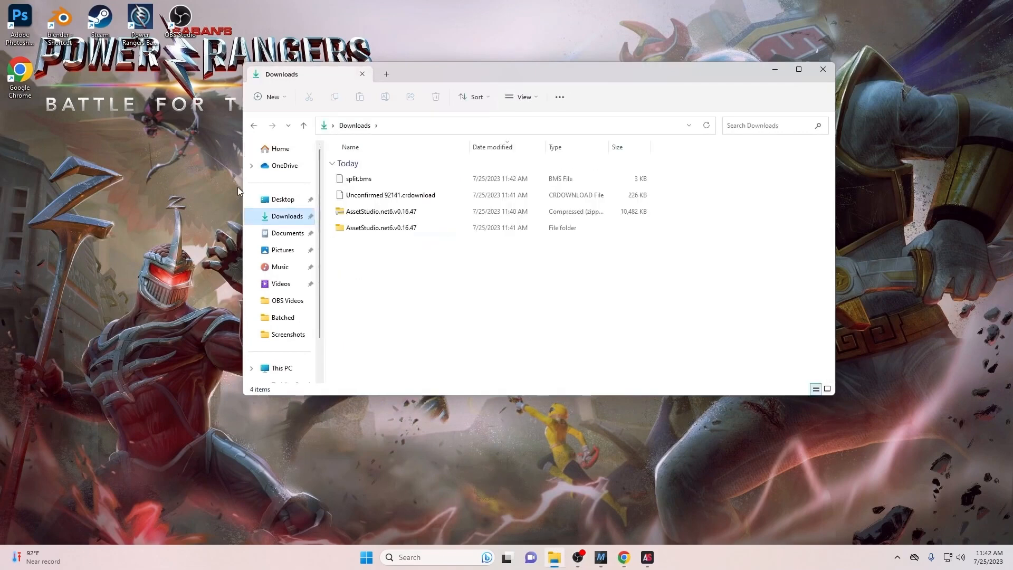
pyautogui.click(707, 126)
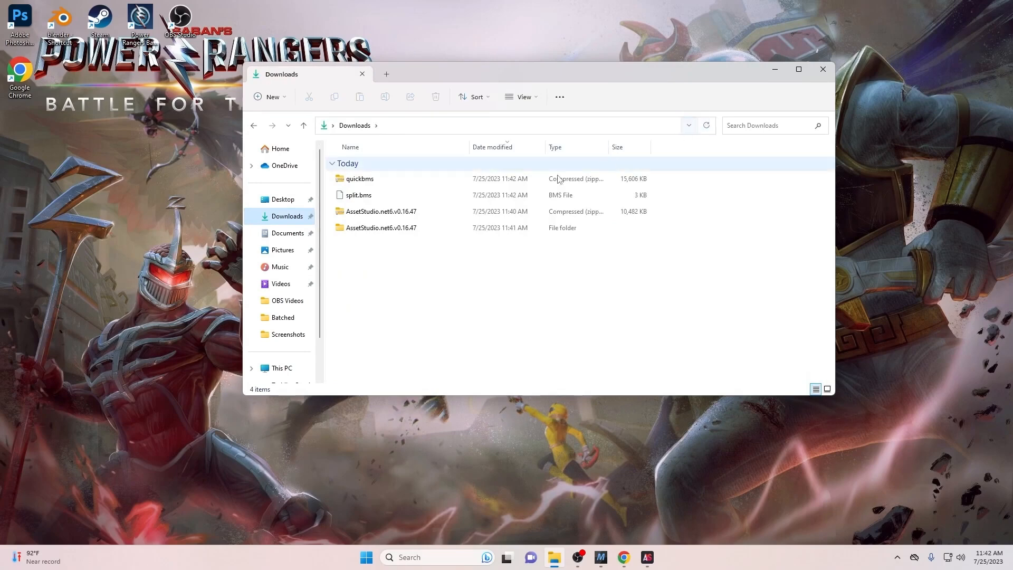
pyautogui.doubleClick(491, 182)
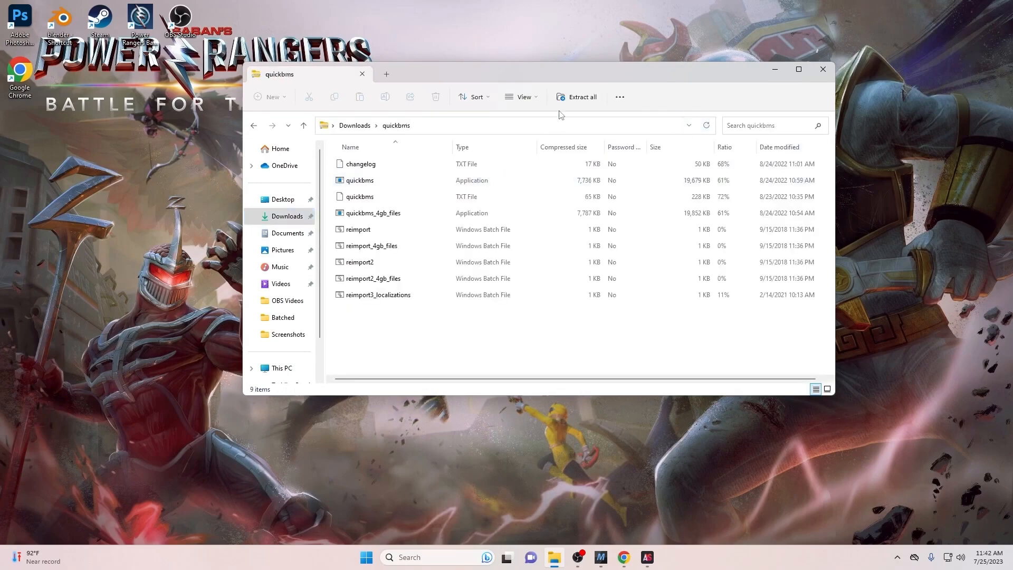
pyautogui.click(573, 97)
pyautogui.click(599, 378)
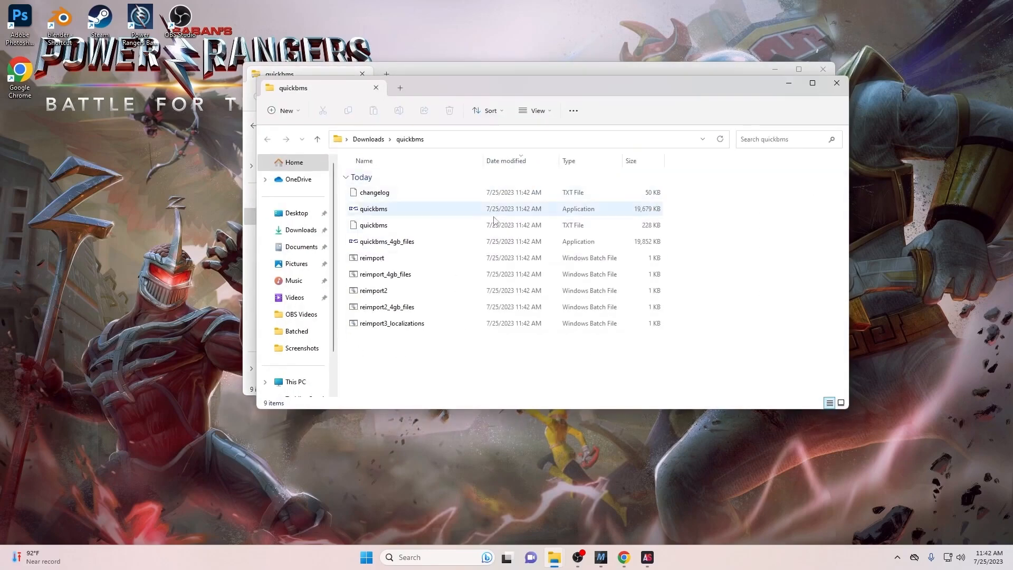
pyautogui.click(825, 67)
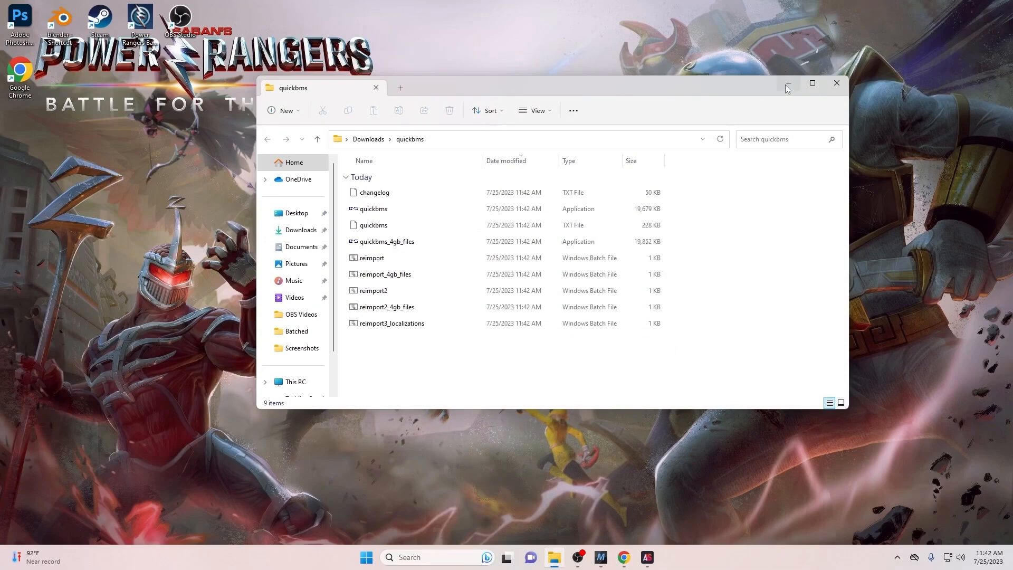
# - Launch quickbms, allow it through the SmartScreen warning with Run anyway, and bring up its context menu
pyautogui.rightClick(401, 211)
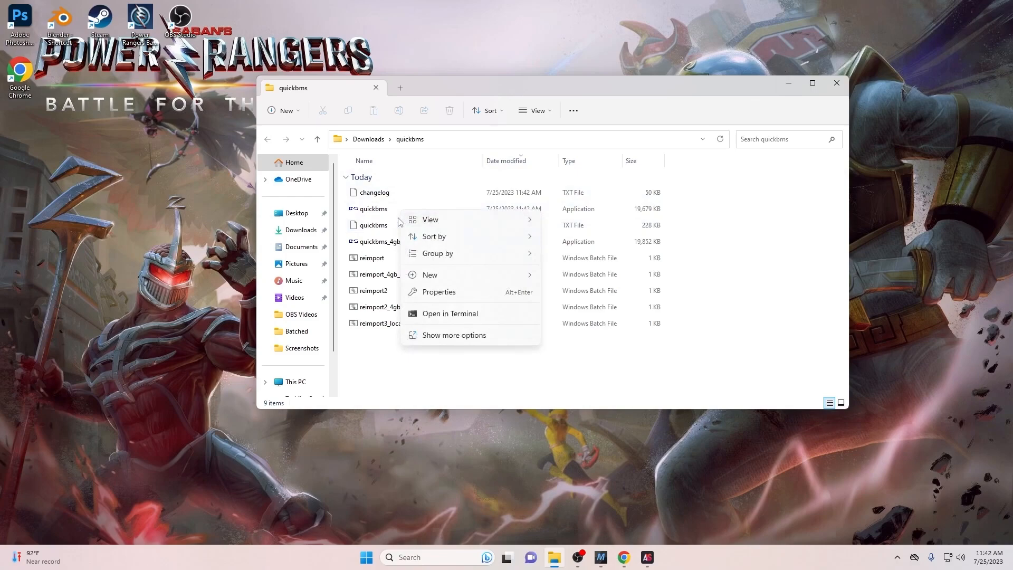
pyautogui.doubleClick(391, 210)
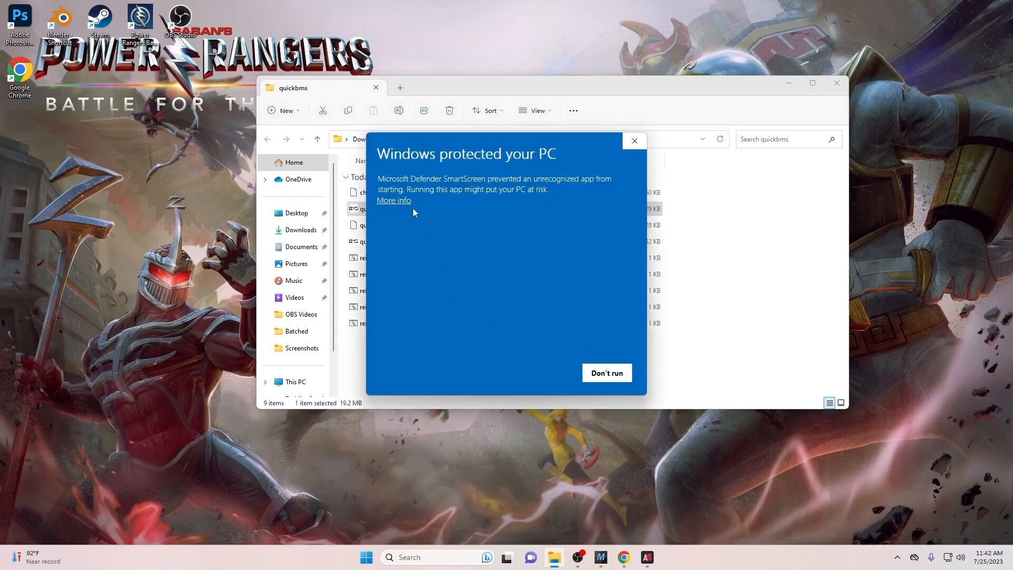
pyautogui.click(401, 201)
pyautogui.click(530, 371)
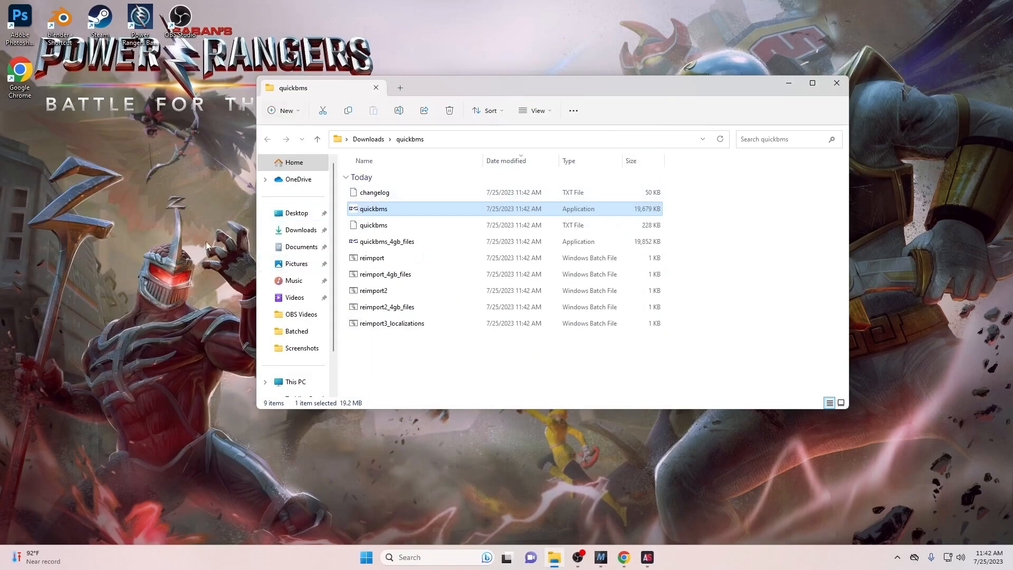
pyautogui.rightClick(409, 209)
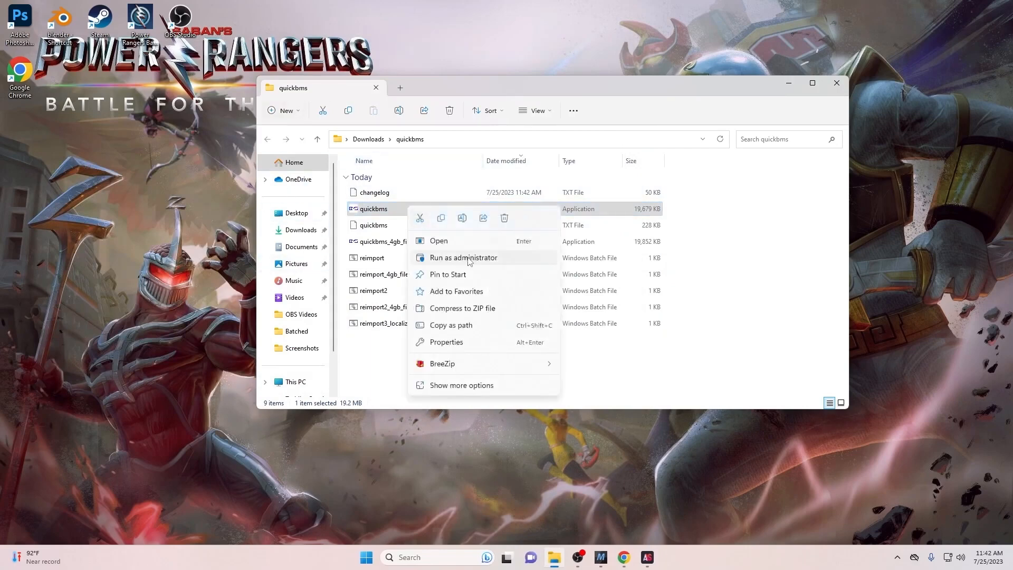
# - Run quickbms as administrator and pick Users\Modding\Downloads\split.bms as the script
pyautogui.click(468, 258)
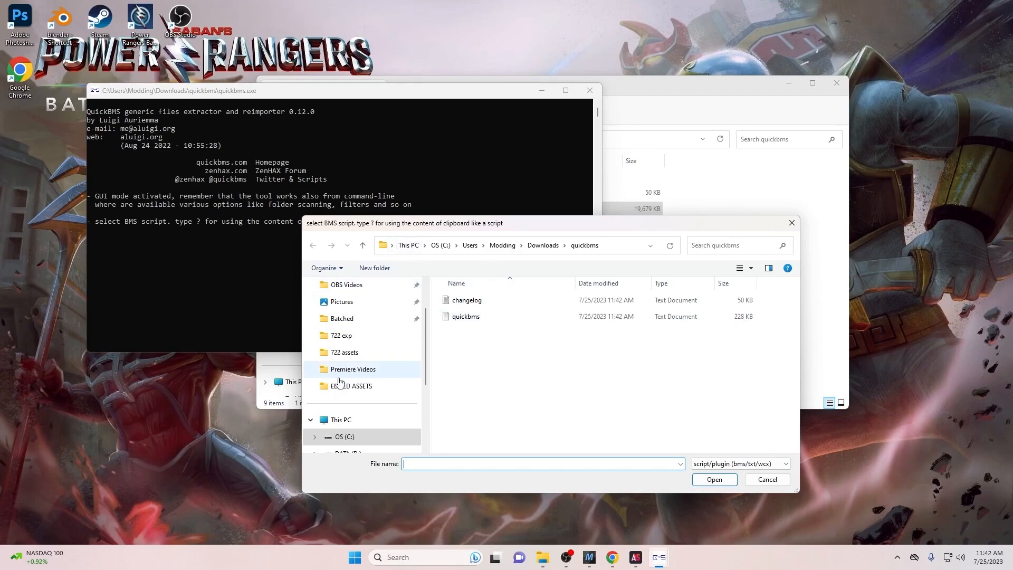
pyautogui.scroll(2, 340, 384)
pyautogui.click(341, 319)
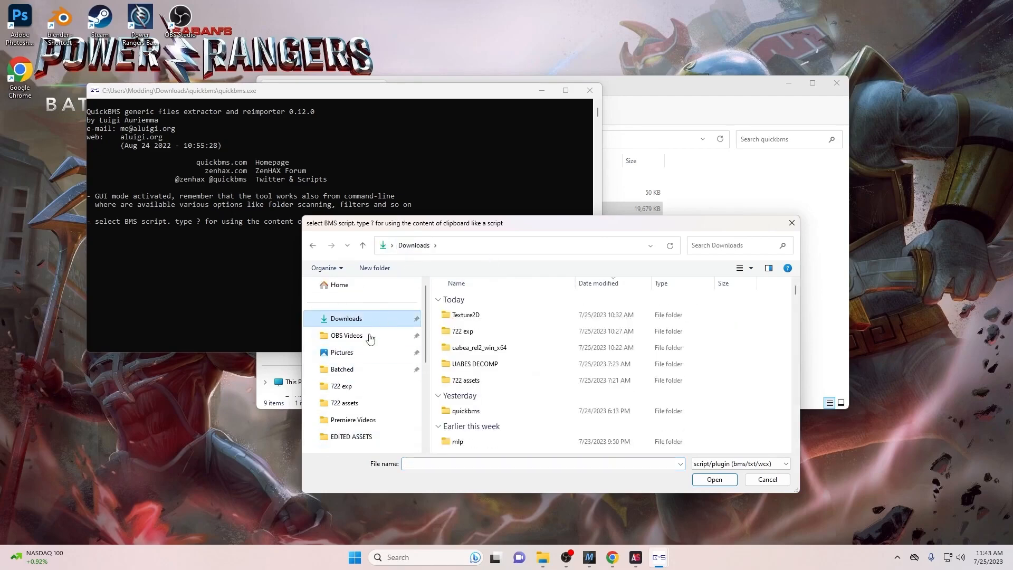
pyautogui.scroll(-2, 345, 406)
pyautogui.scroll(-2, 344, 409)
pyautogui.click(317, 402)
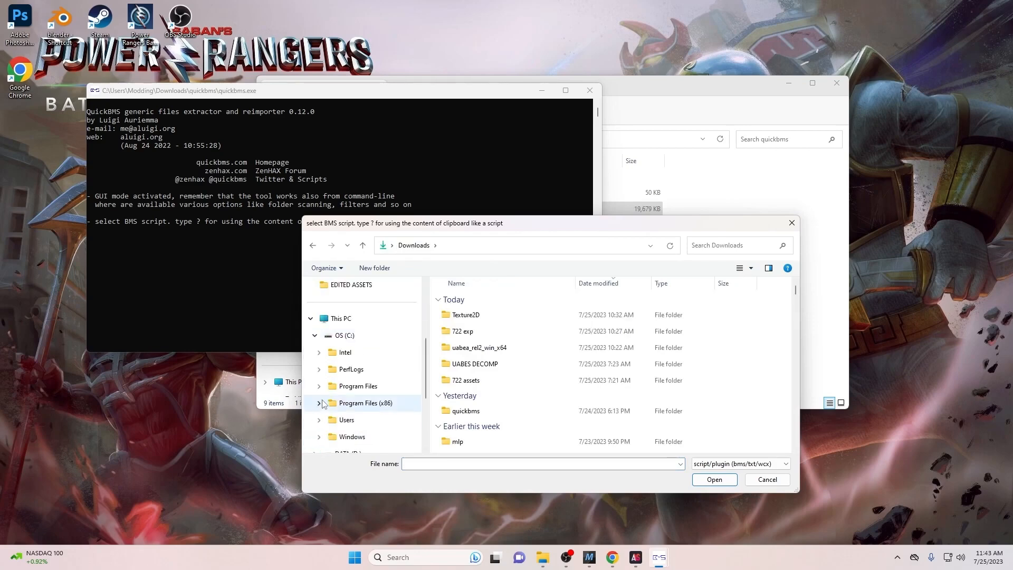
pyautogui.click(318, 419)
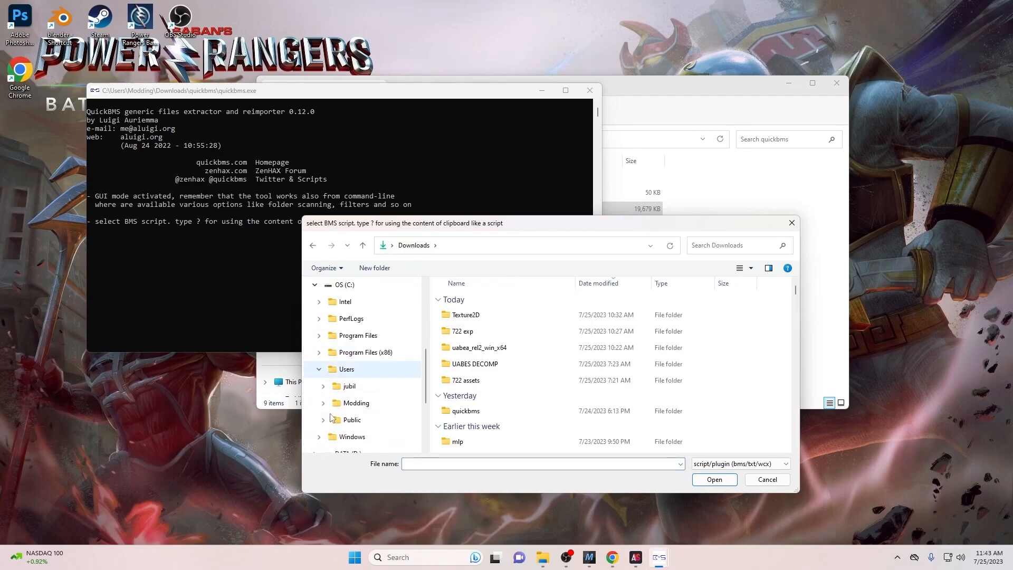
pyautogui.click(323, 421)
pyautogui.click(323, 336)
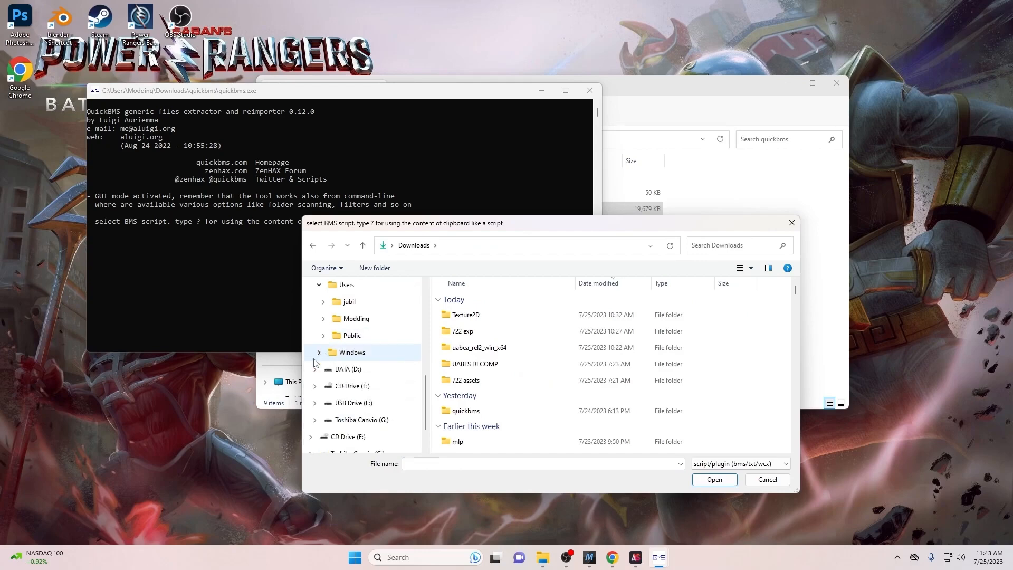
pyautogui.click(323, 320)
pyautogui.click(327, 386)
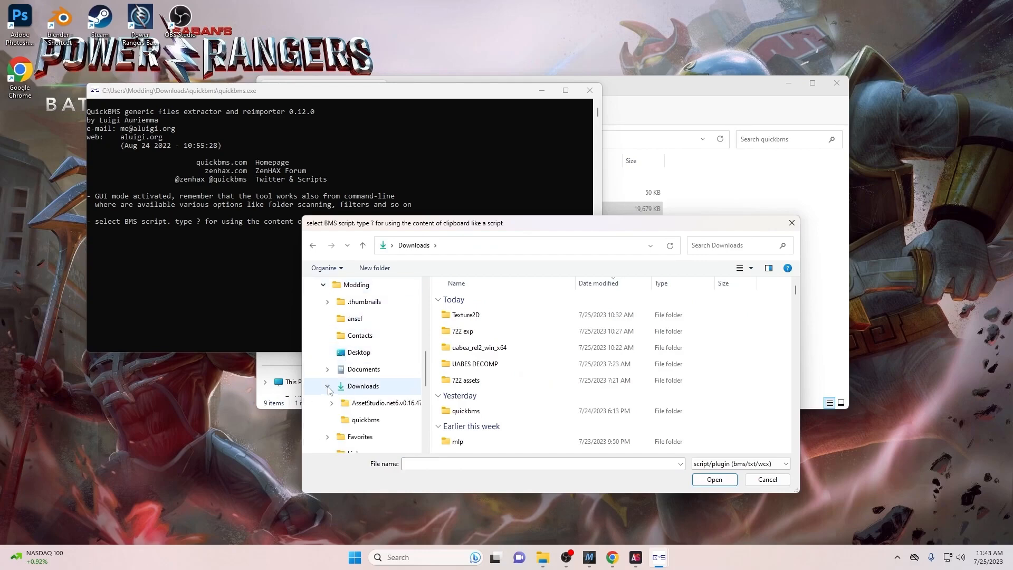
pyautogui.click(363, 386)
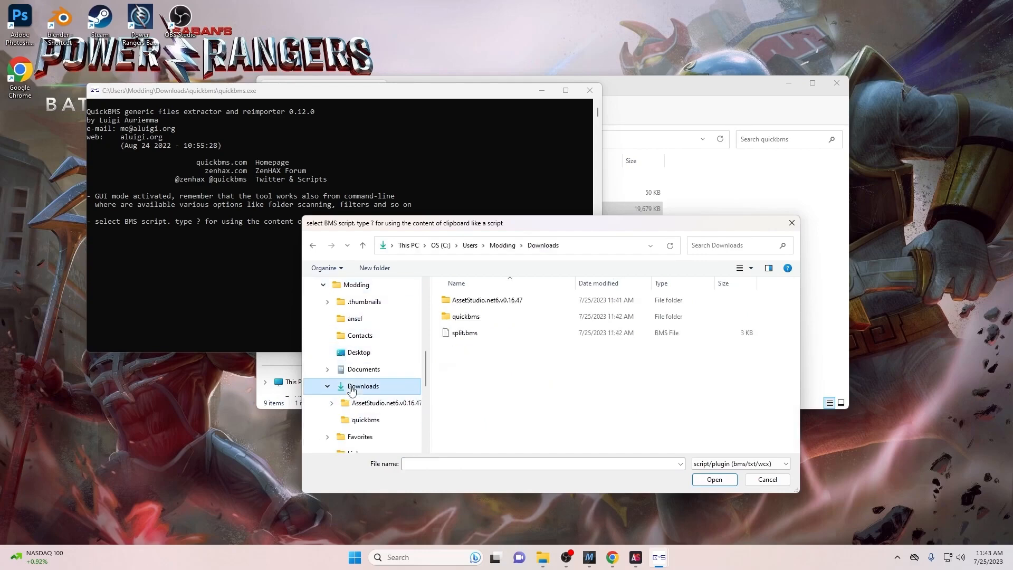
pyautogui.doubleClick(467, 331)
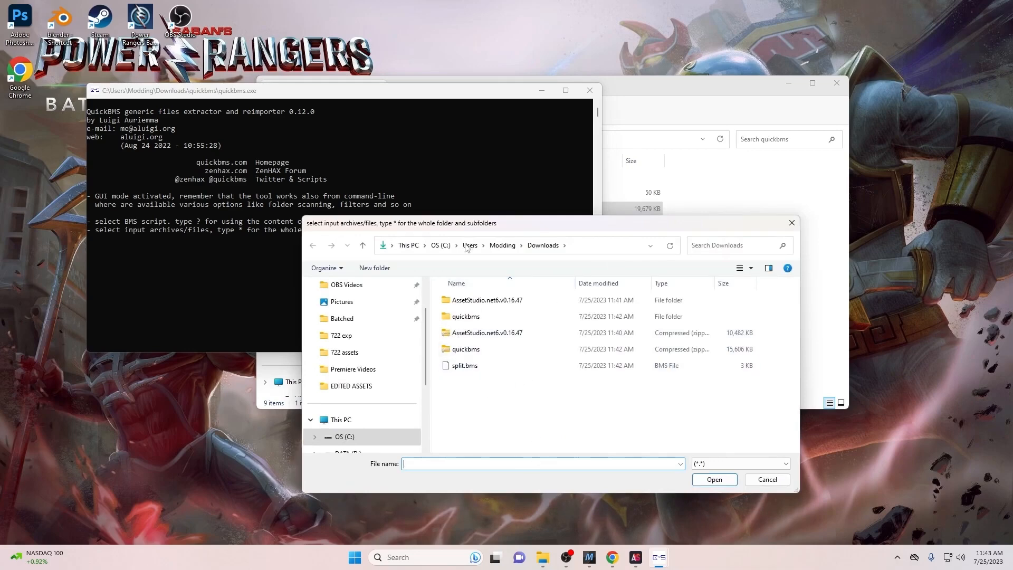
# - In Steam, browse the local files of Power Rangers Battle for the Grid
pyautogui.doubleClick(107, 20)
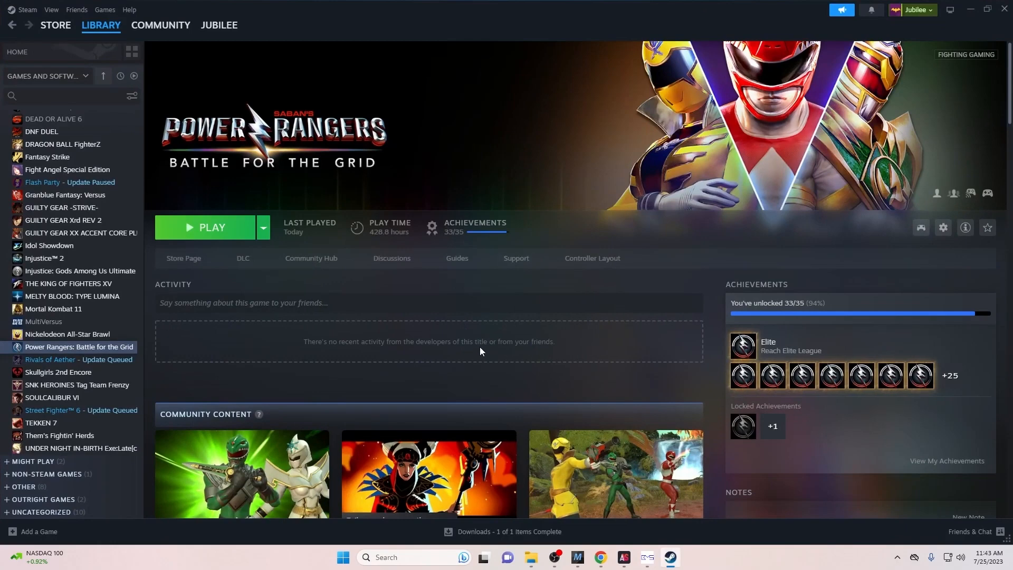
pyautogui.click(943, 227)
pyautogui.moveTo(907, 300)
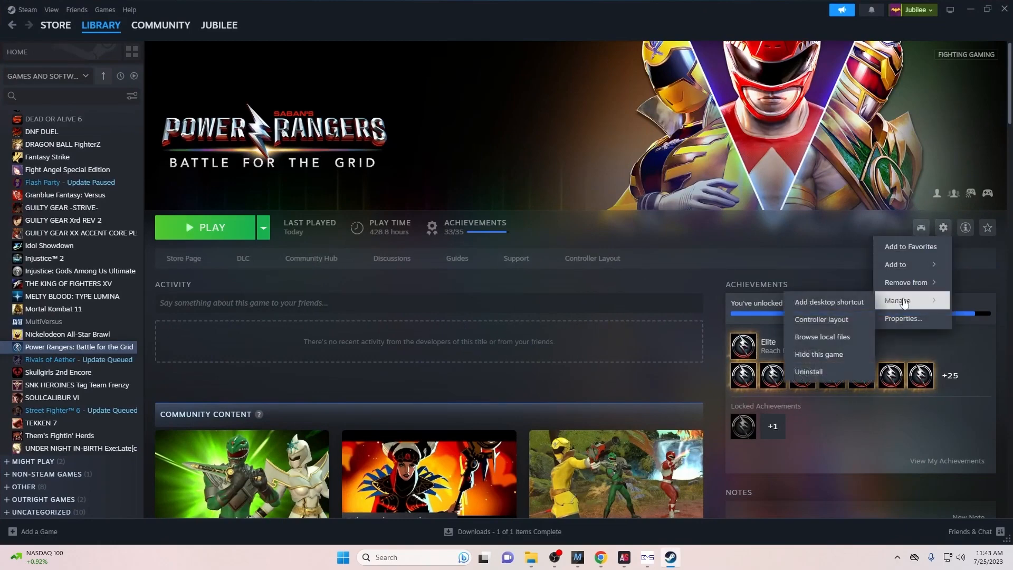
pyautogui.click(822, 336)
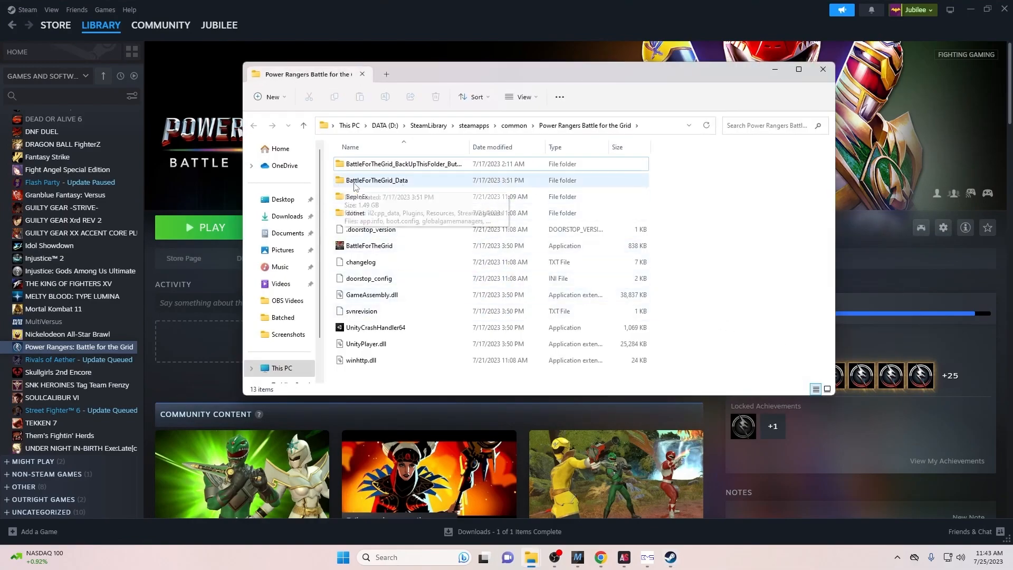
# - Go to BattleForTheGrid_Data\StreamingAssets\StandAlone\Batched, copy its path, and close the window
pyautogui.doubleClick(412, 182)
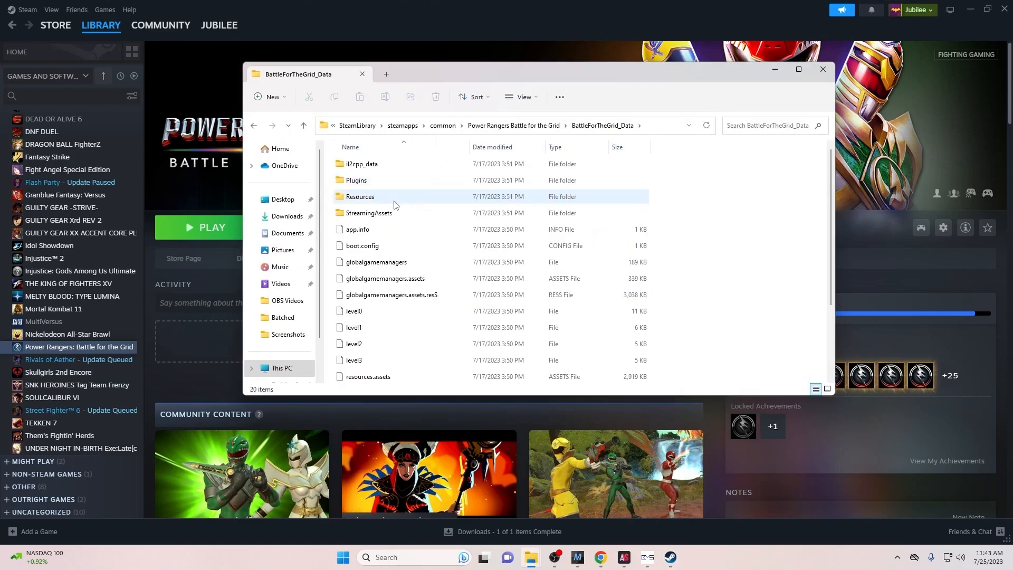
pyautogui.click(391, 216)
pyautogui.doubleClick(391, 215)
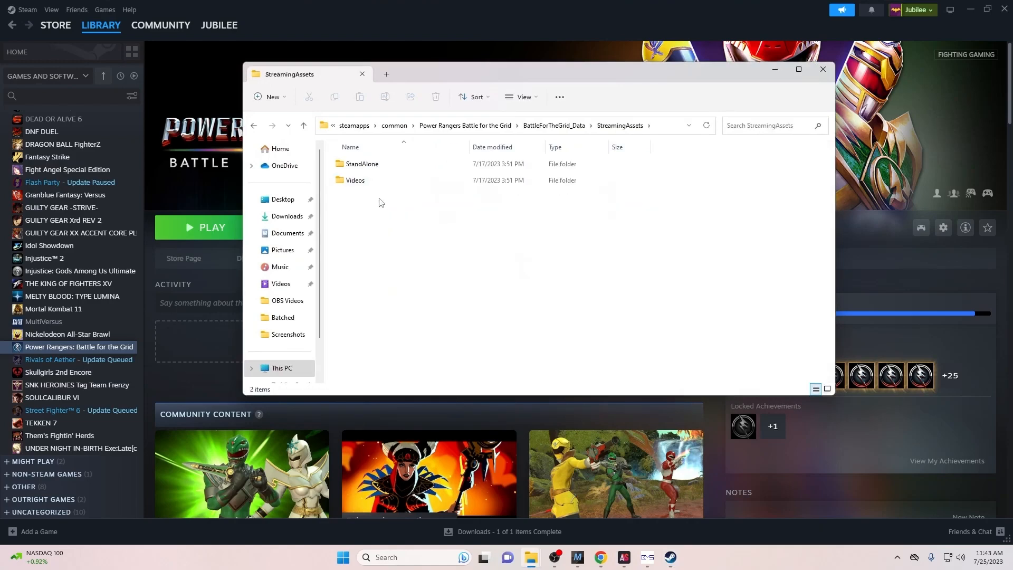
pyautogui.doubleClick(399, 166)
pyautogui.doubleClick(403, 165)
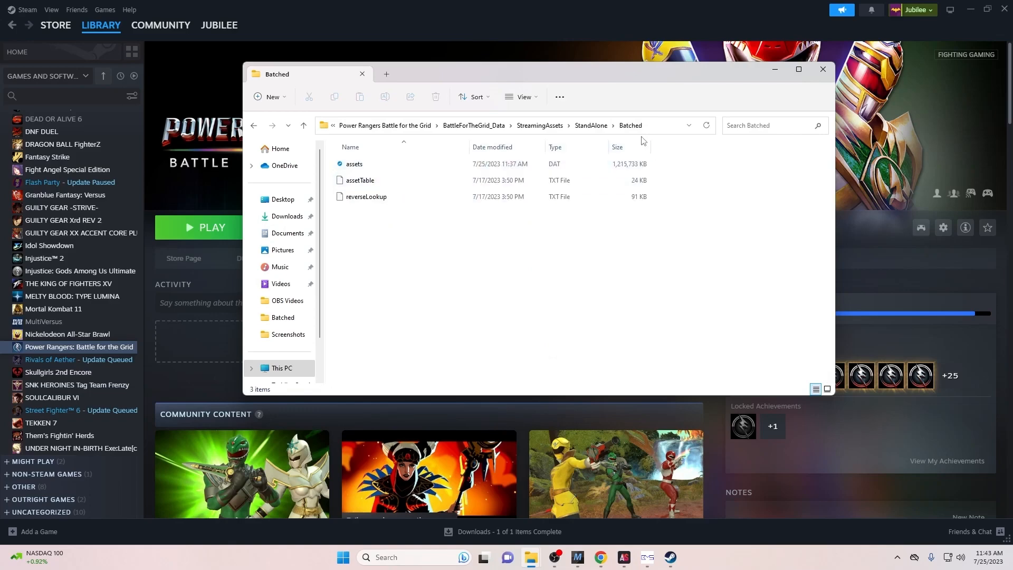
pyautogui.click(658, 131)
pyautogui.rightClick(655, 129)
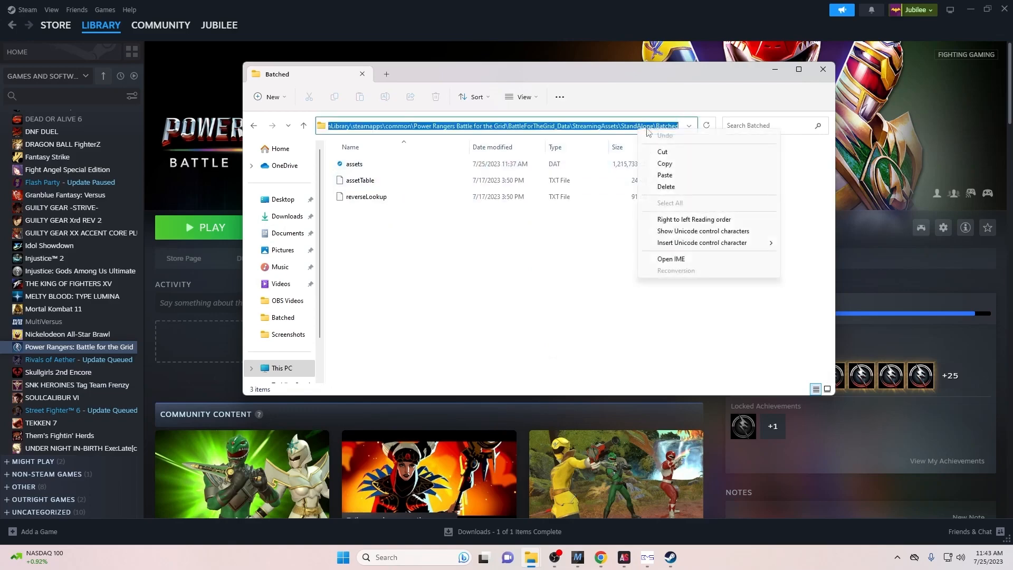
pyautogui.click(666, 164)
pyautogui.click(822, 69)
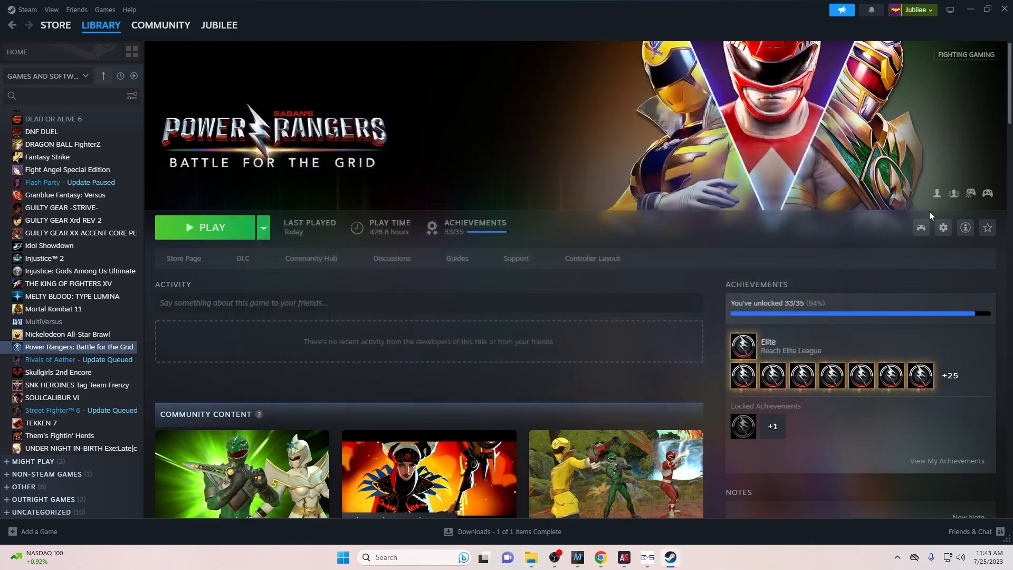
# - Paste the Batched folder path and choose its assets file as QuickBMS's input archive
pyautogui.click(972, 9)
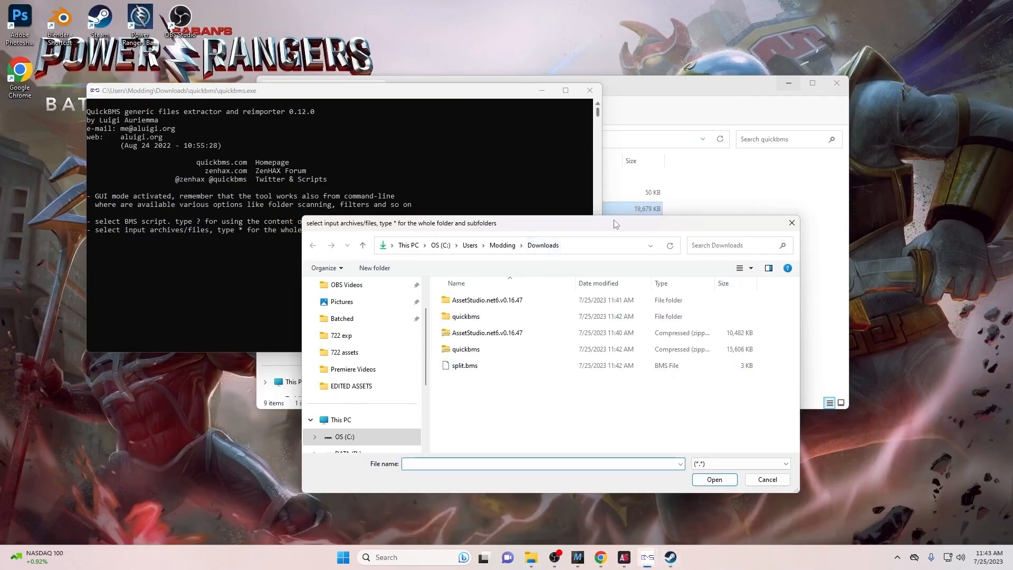
pyautogui.click(583, 245)
pyautogui.rightClick(583, 244)
pyautogui.click(607, 293)
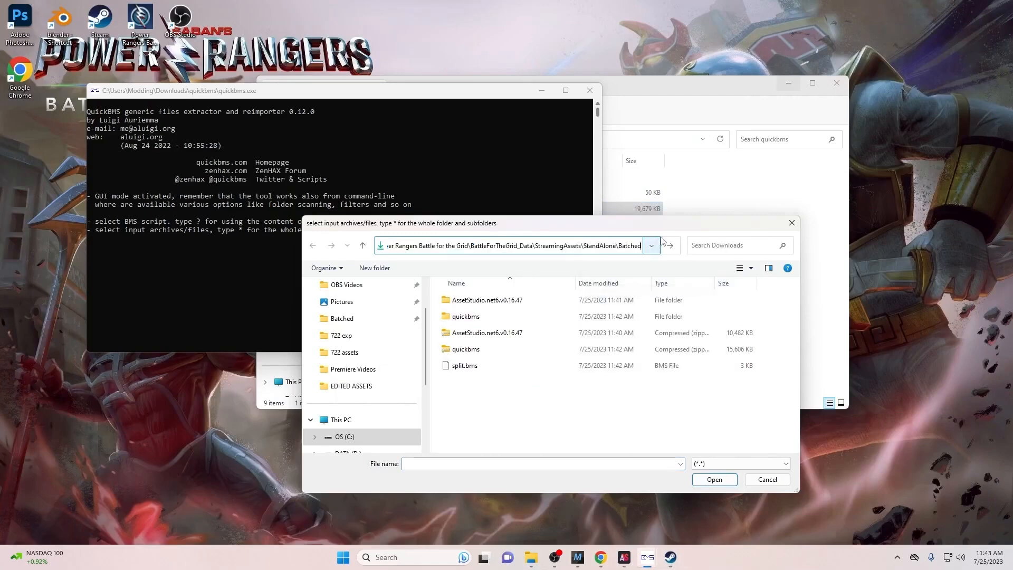
pyautogui.click(672, 246)
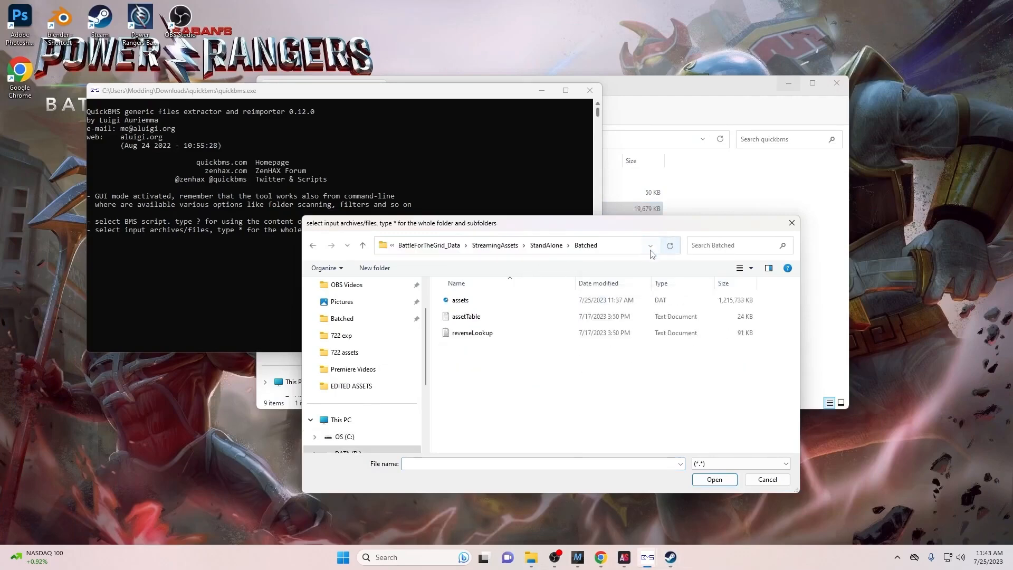
pyautogui.click(572, 305)
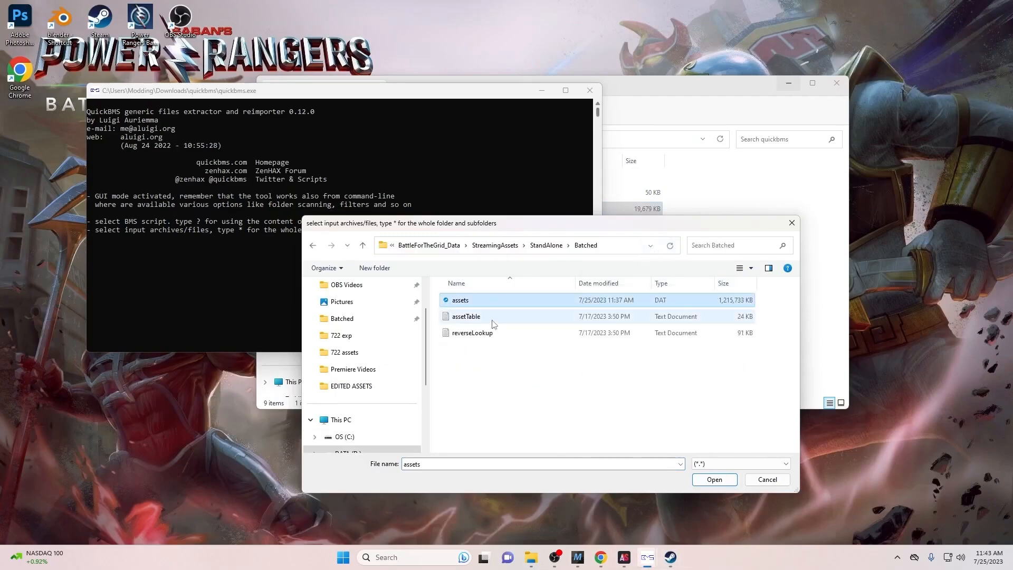
pyautogui.click(714, 480)
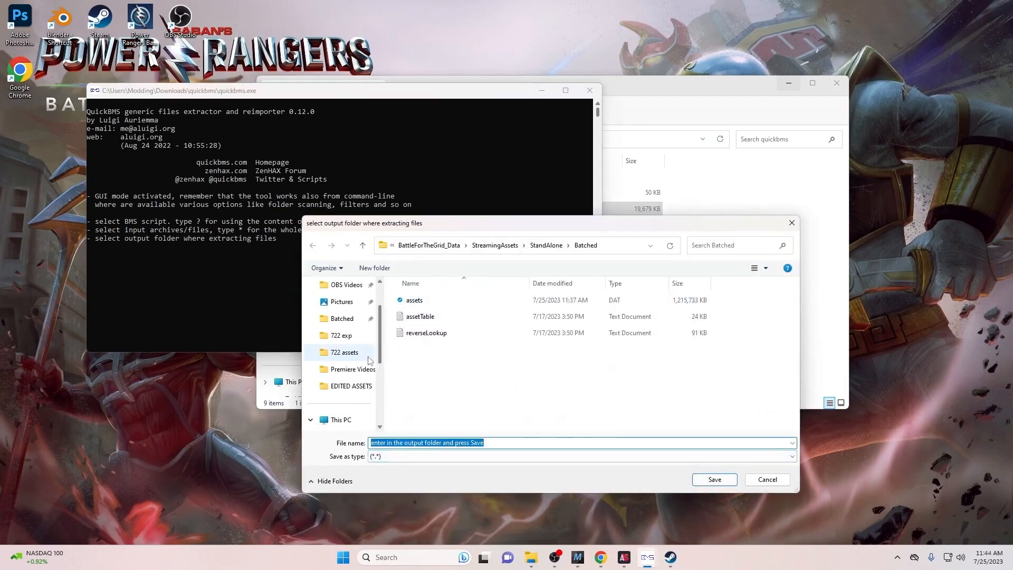
# - Create a QBMS Export folder in Users\Modding\Downloads and set it as the output folder
pyautogui.scroll(2, 353, 353)
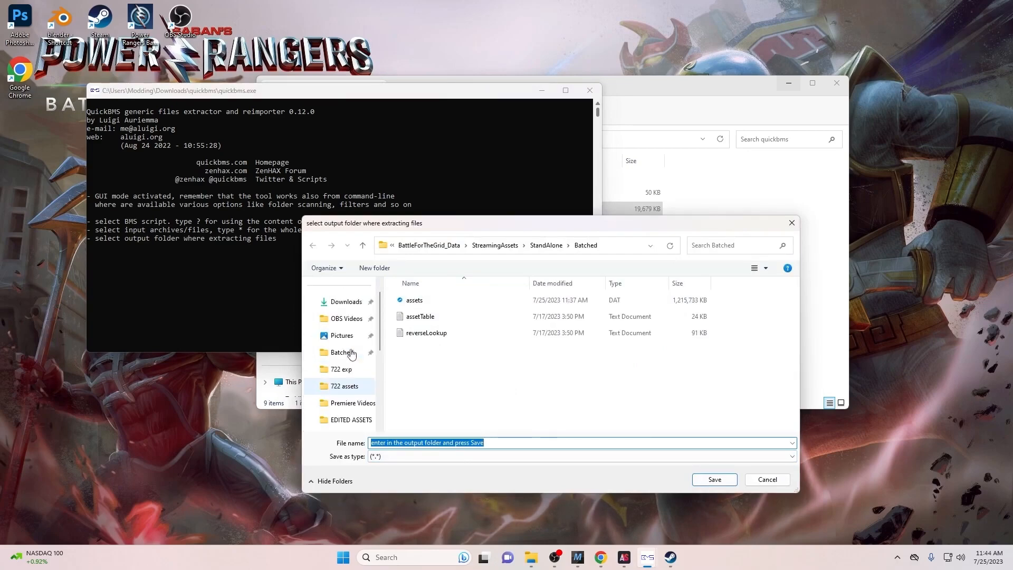
pyautogui.click(354, 335)
pyautogui.scroll(-2, 356, 343)
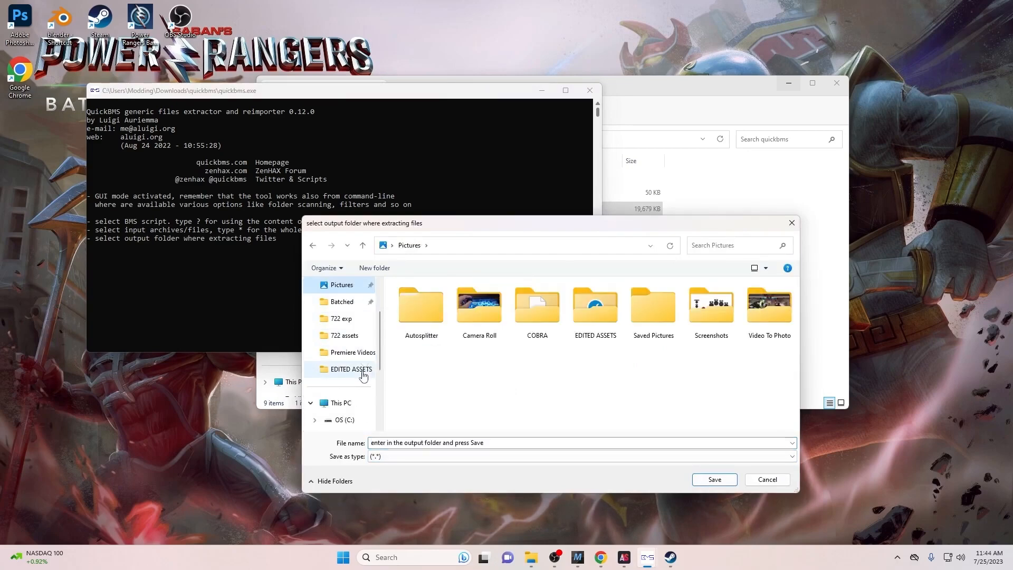
pyautogui.scroll(-1, 317, 401)
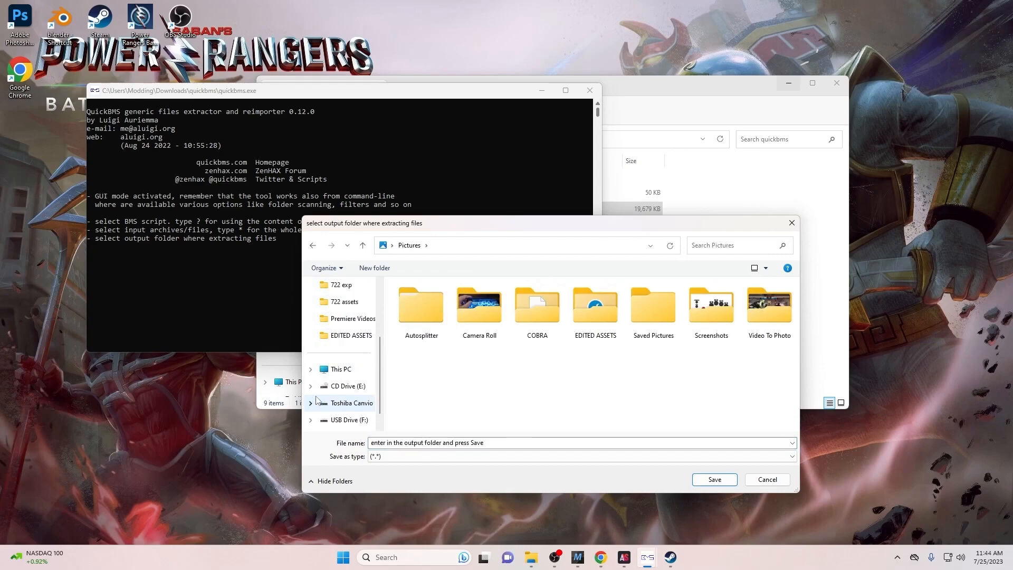
pyautogui.click(311, 370)
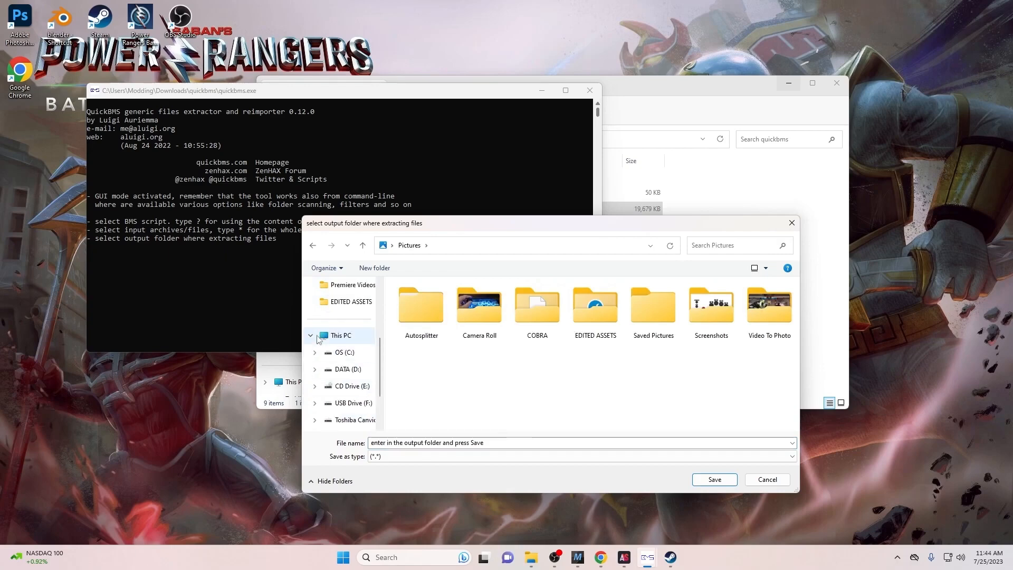
pyautogui.click(346, 353)
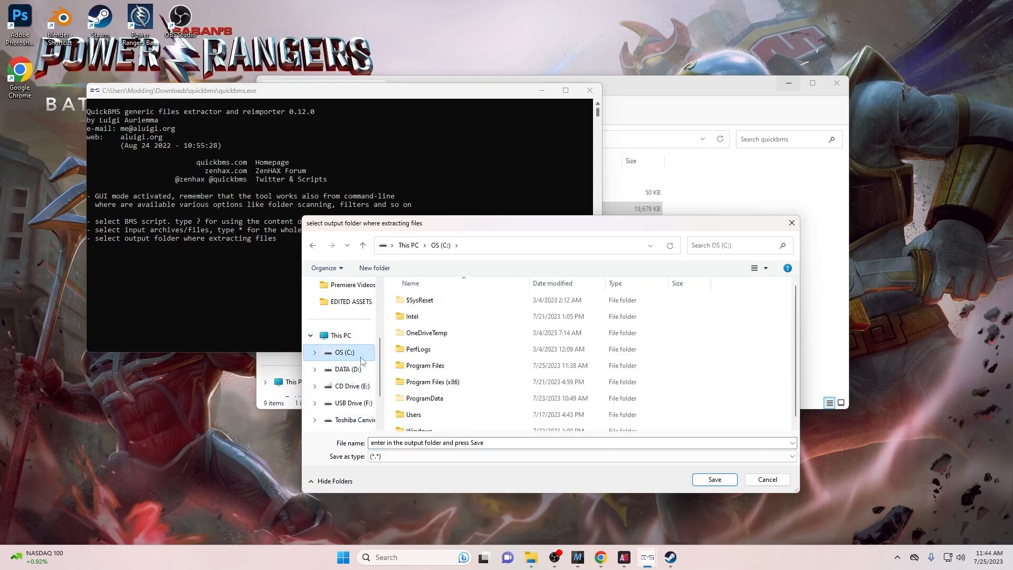
pyautogui.doubleClick(446, 415)
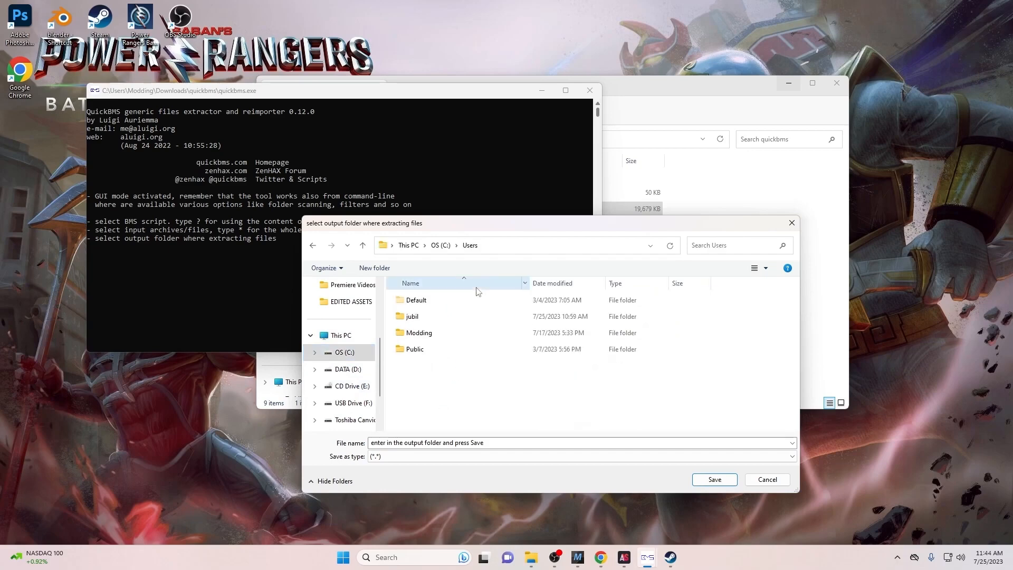
pyautogui.doubleClick(449, 331)
pyautogui.doubleClick(441, 395)
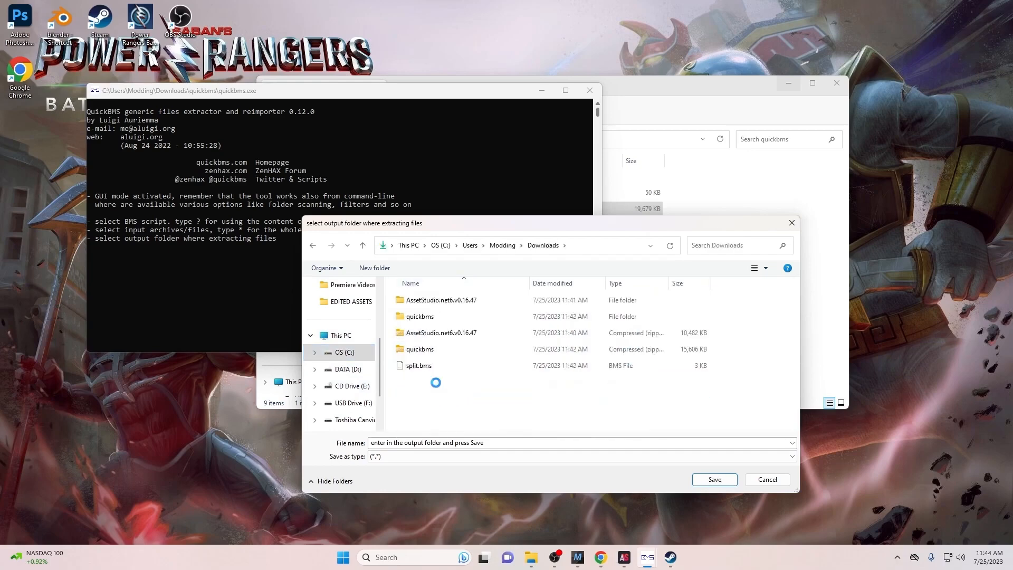
pyautogui.hotkey('ctrl', 'shift', 'n')
pyautogui.write('O')
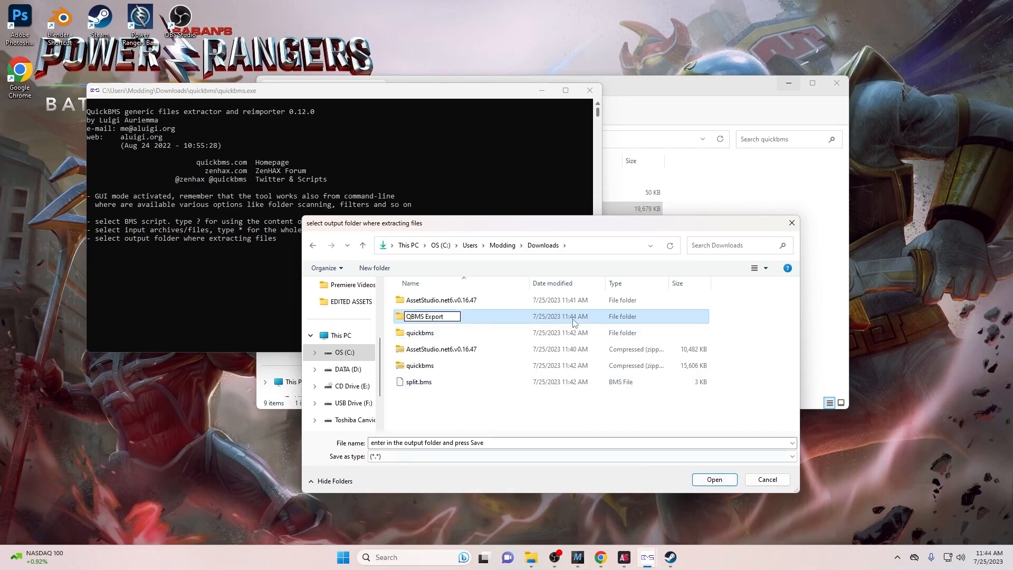
pyautogui.press('Return')
pyautogui.press('Return')
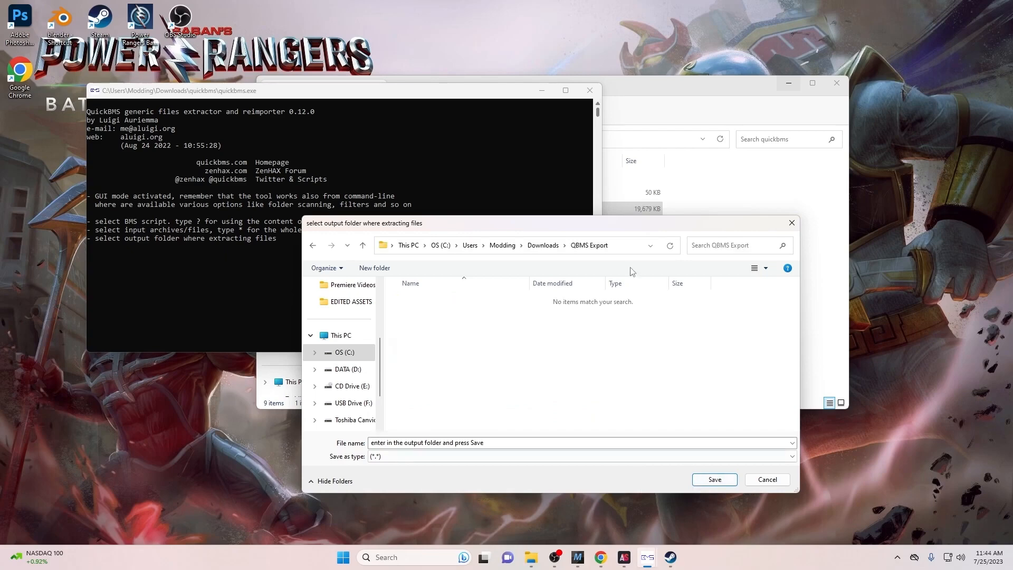
pyautogui.click(715, 479)
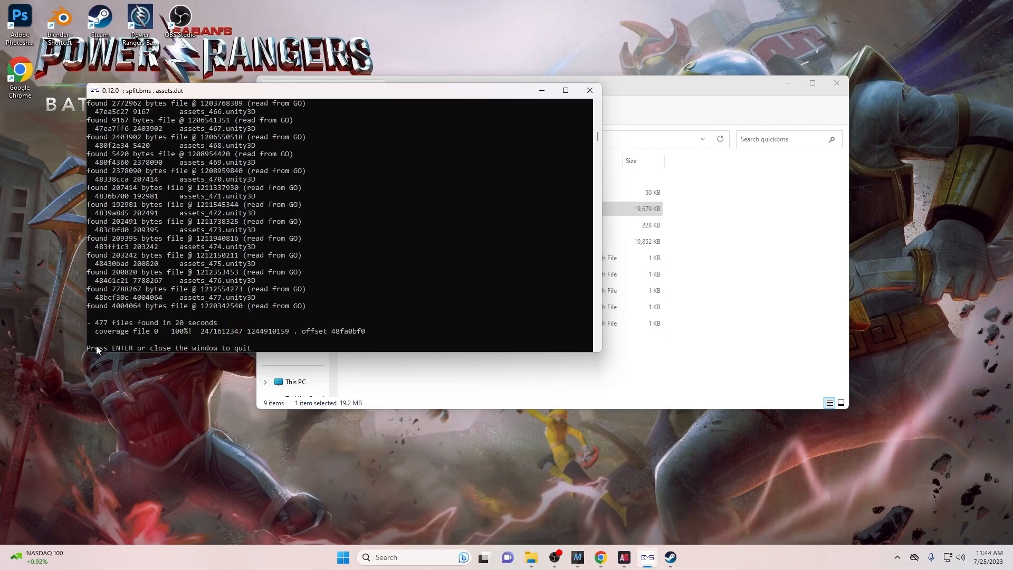
# - Highlight the '477 files found' count and the 100% coverage figure in the console
pyautogui.moveTo(94, 324); pyautogui.dragTo(106, 324)
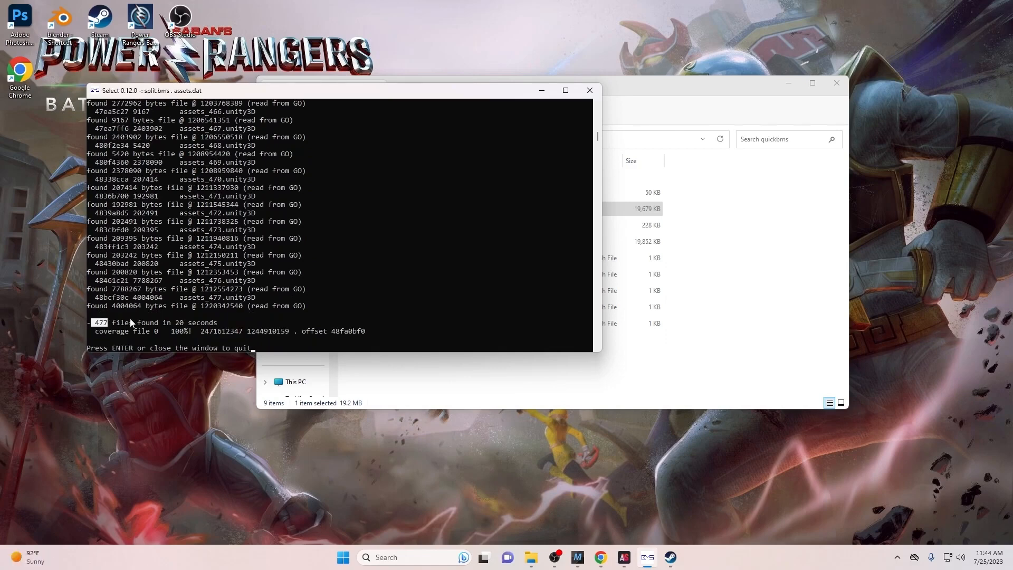
pyautogui.moveTo(169, 326)
pyautogui.mouseDown()
pyautogui.moveTo(222, 332)
pyautogui.moveTo(173, 330)
pyautogui.mouseUp()
pyautogui.moveTo(172, 329); pyautogui.dragTo(170, 327)
# - Close the QuickBMS console and open Downloads\QBMS Export to view the extracted assets_###.unity3D files
pyautogui.click(578, 93)
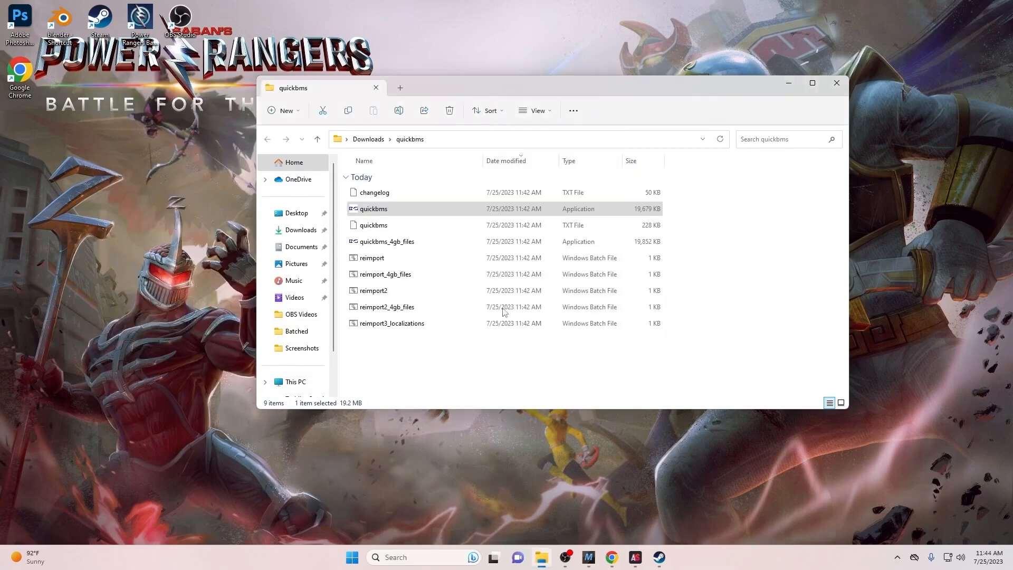
pyautogui.click(300, 231)
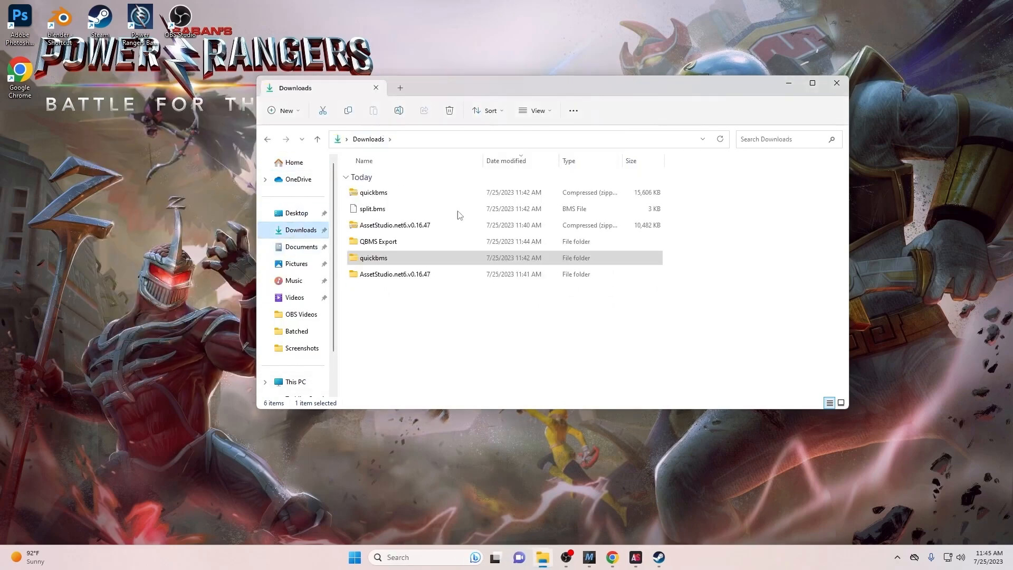
pyautogui.doubleClick(438, 242)
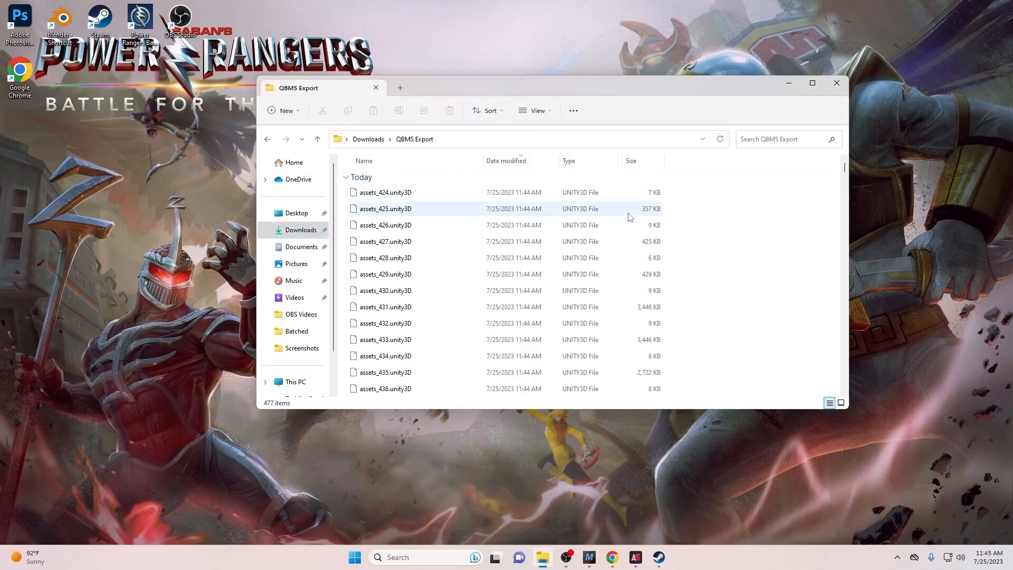
pyautogui.scroll(-5, 630, 217)
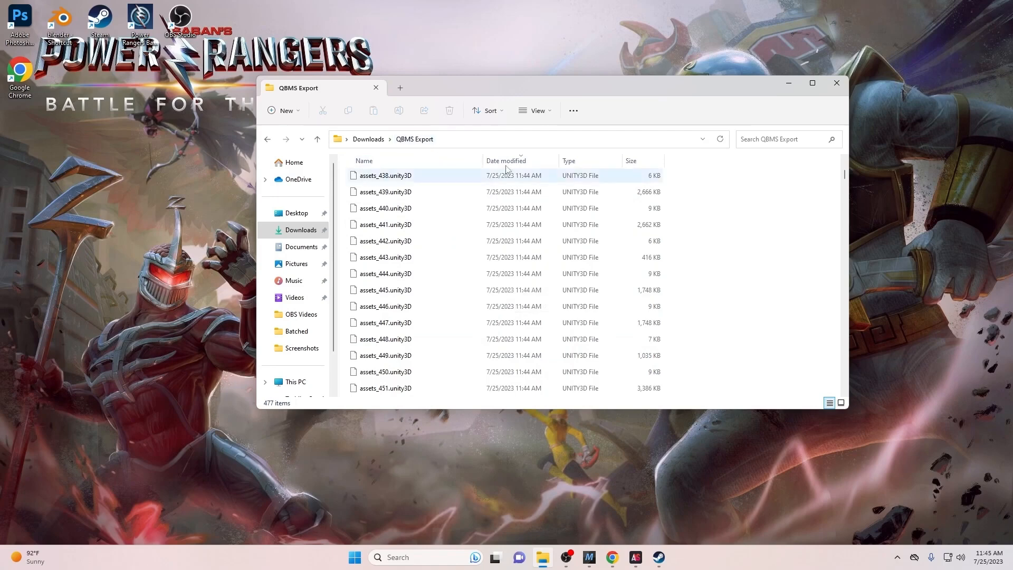
# - Use File > Load folder to load Downloads\QBMS Export into AssetStudio
pyautogui.click(636, 557)
pyautogui.click(202, 140)
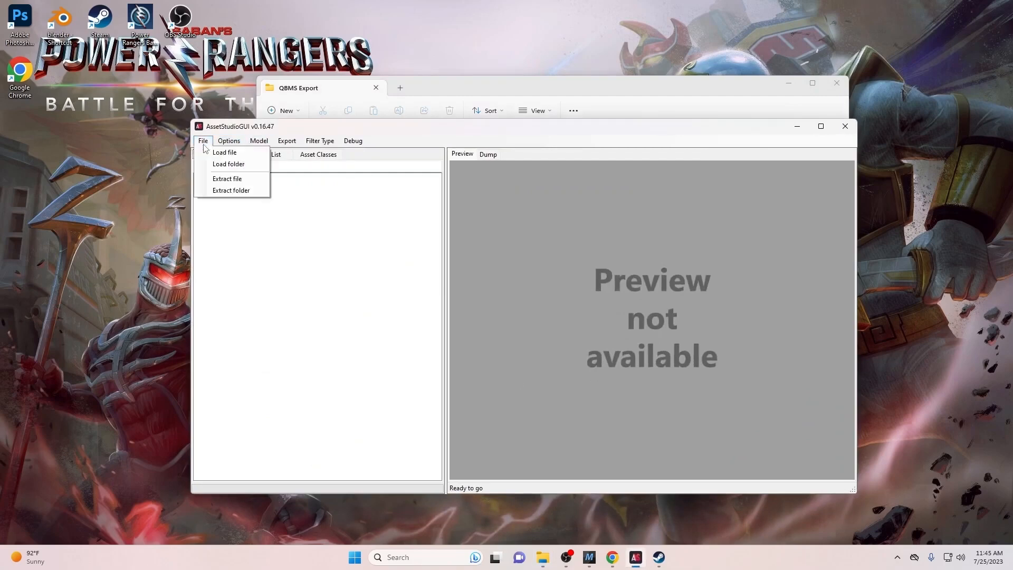
pyautogui.click(210, 163)
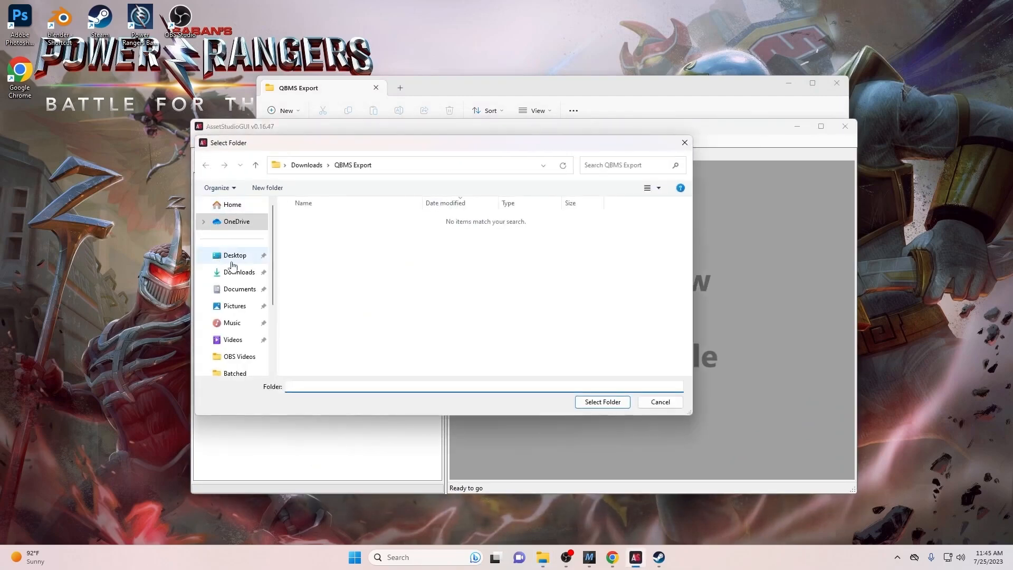
pyautogui.click(237, 272)
pyautogui.click(313, 238)
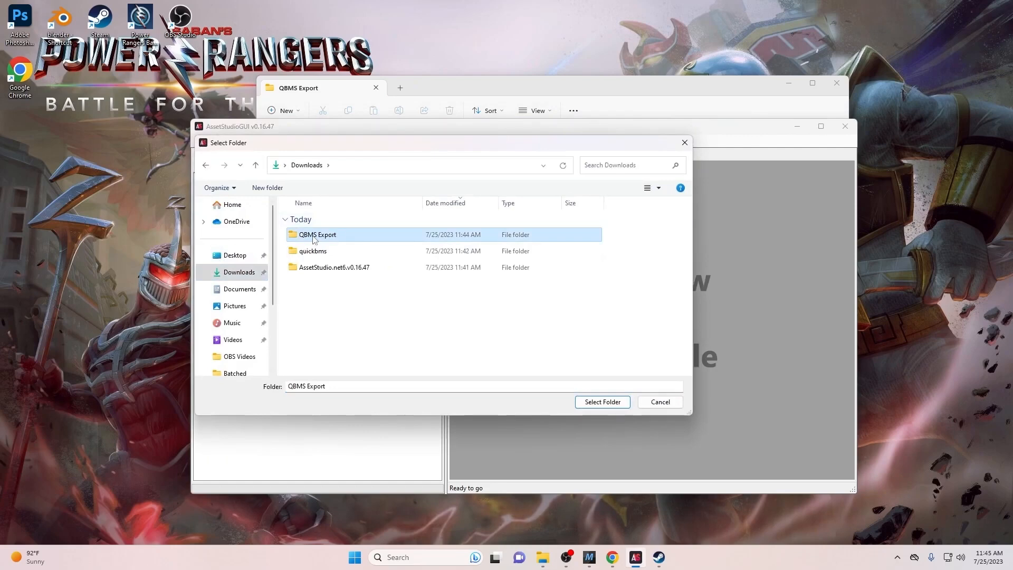
pyautogui.doubleClick(310, 236)
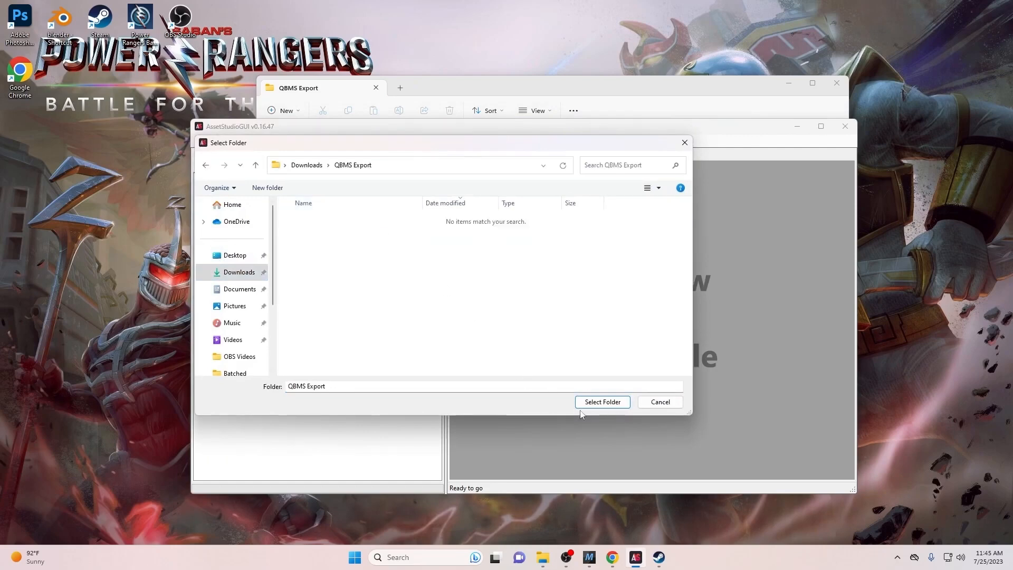
pyautogui.click(580, 397)
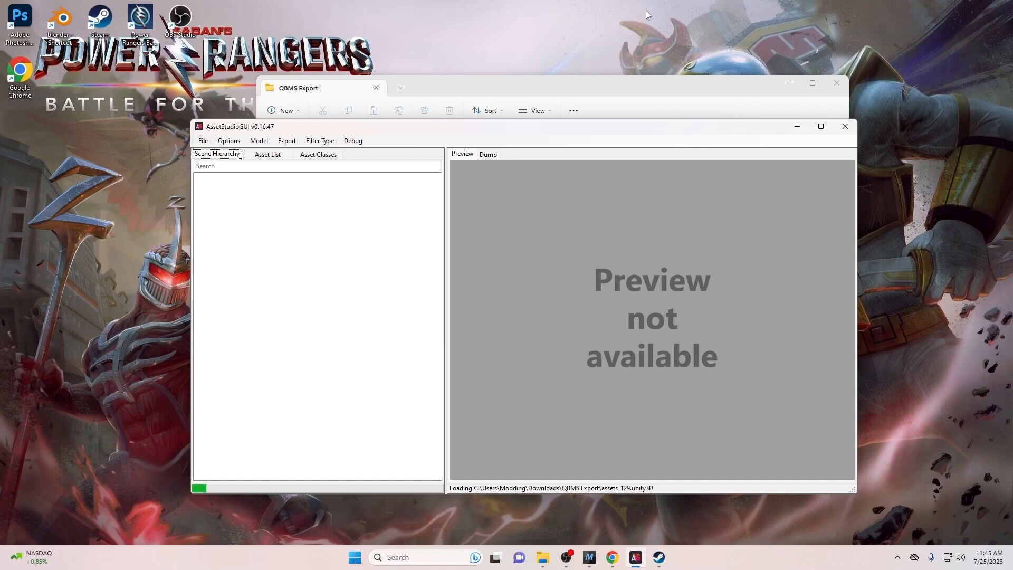
pyautogui.click(203, 141)
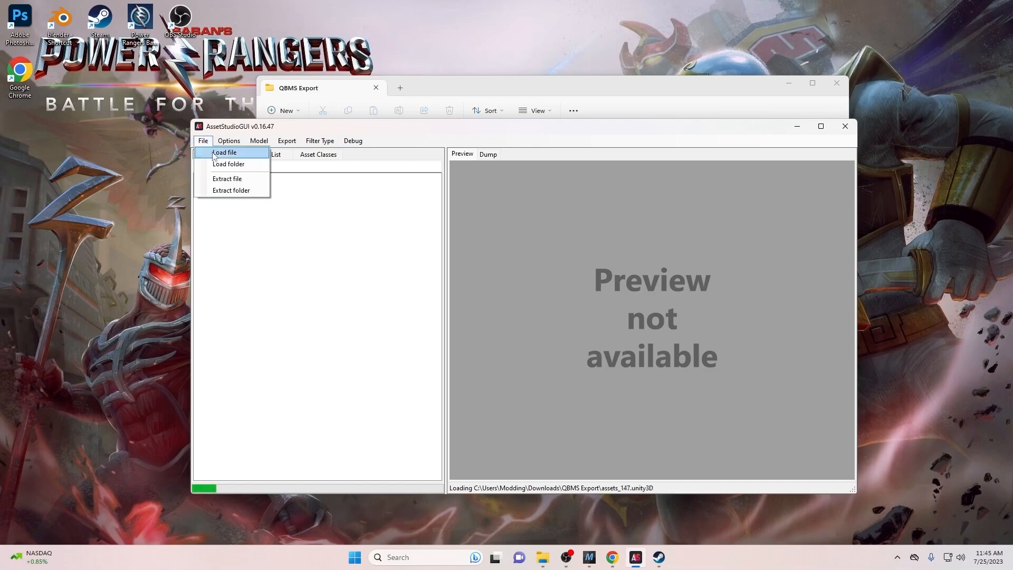
# - Search the Load file picker for file 89, then dismiss it so the 258 files finish loading
pyautogui.click(214, 154)
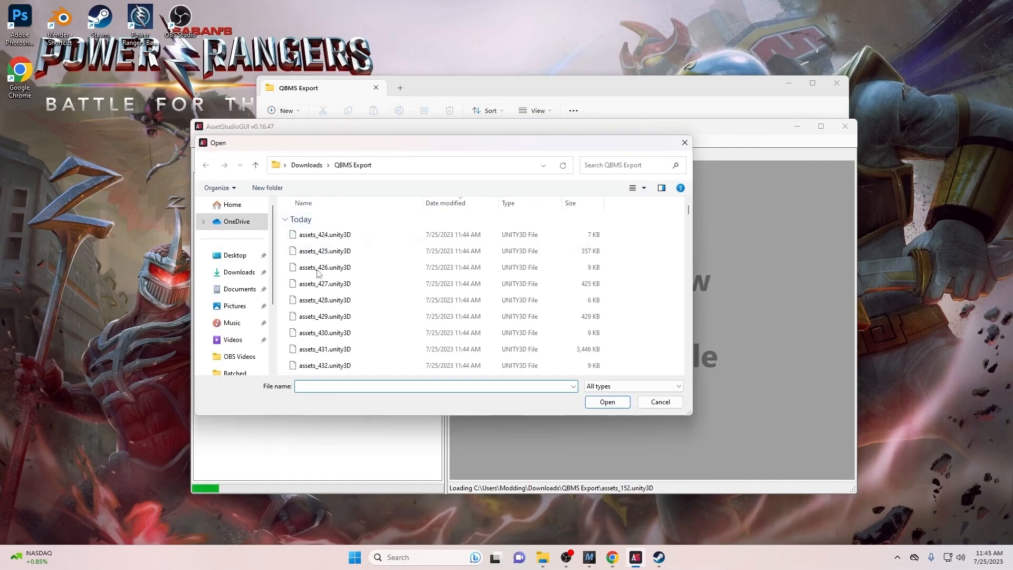
pyautogui.click(634, 165)
pyautogui.write('89')
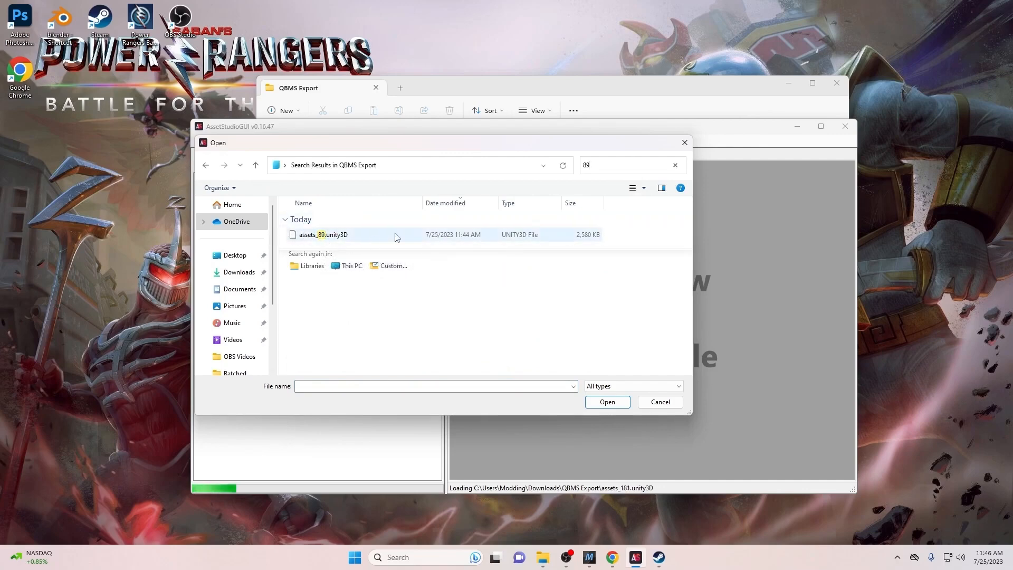
pyautogui.click(685, 143)
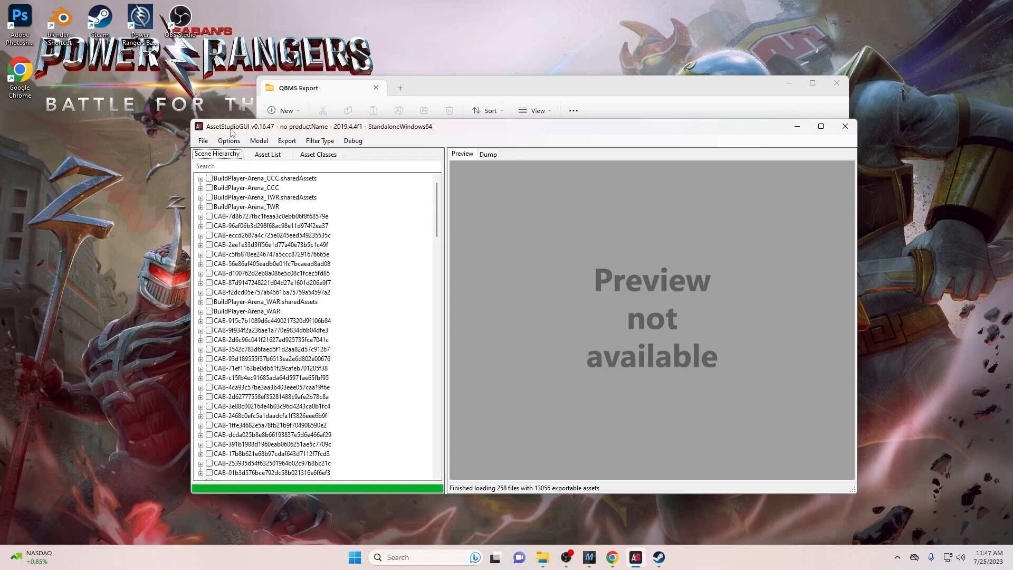
# - Show the Asset List sorted by name then type, select an AnimationClip, and start a name filter
pyautogui.click(267, 154)
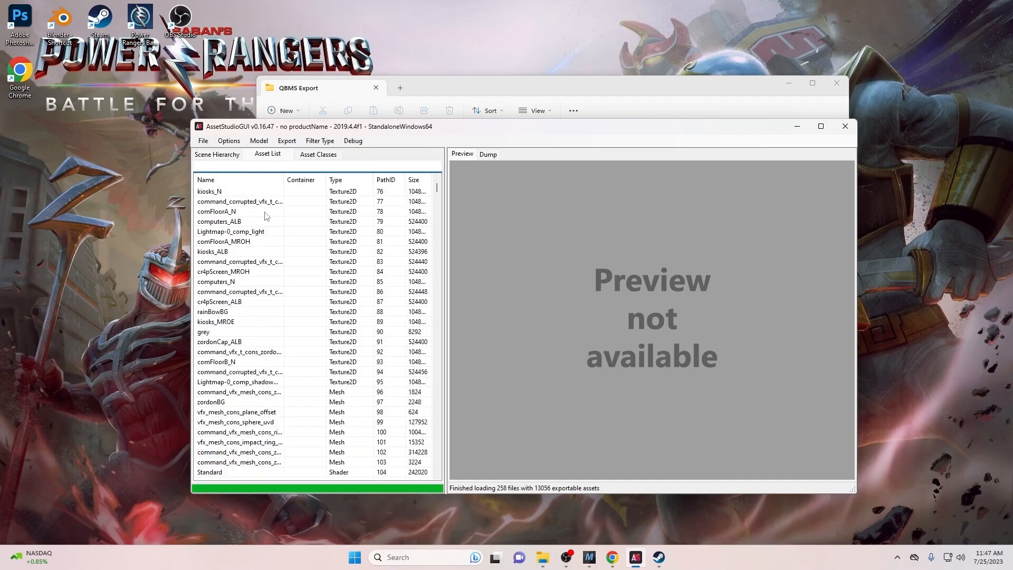
pyautogui.scroll(-1, 267, 216)
pyautogui.click(266, 180)
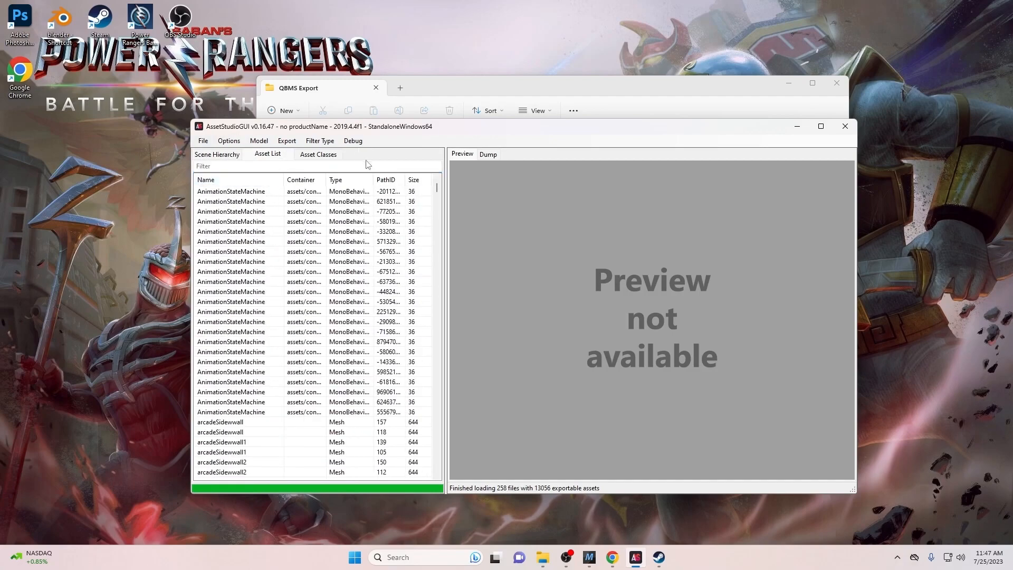
pyautogui.click(348, 180)
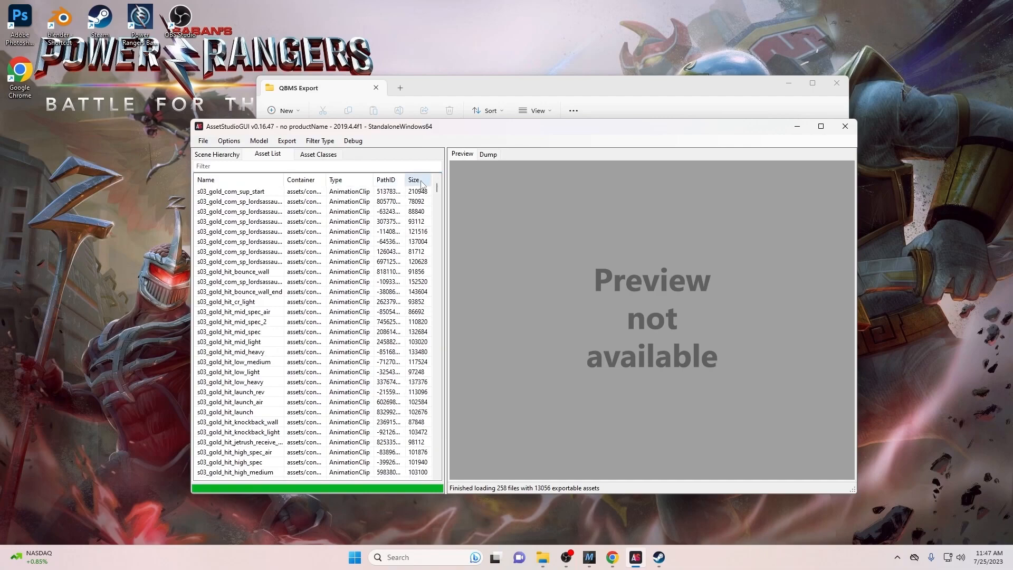
pyautogui.moveTo(437, 189); pyautogui.dragTo(418, 237)
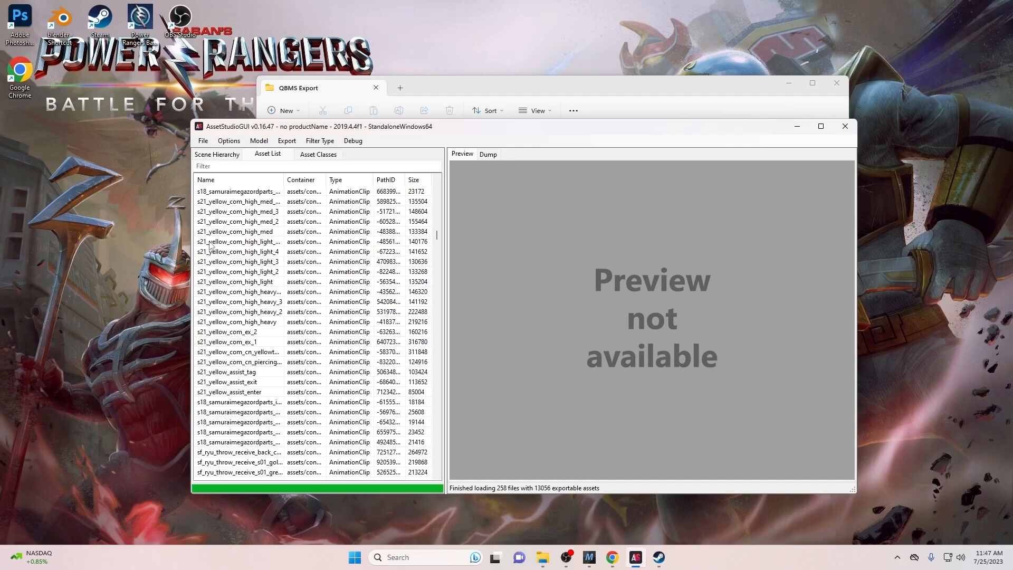
pyautogui.click(236, 243)
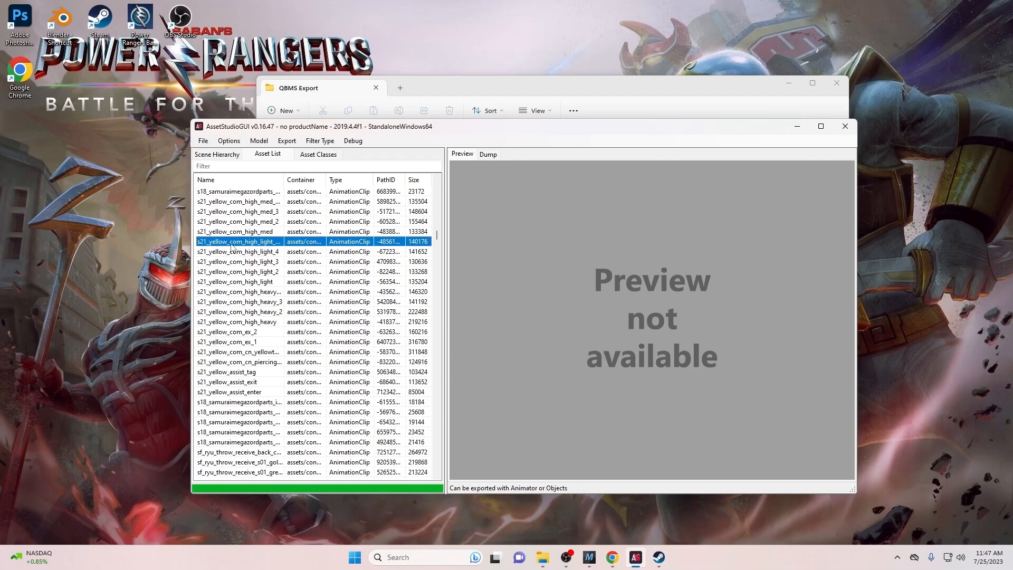
pyautogui.click(216, 166)
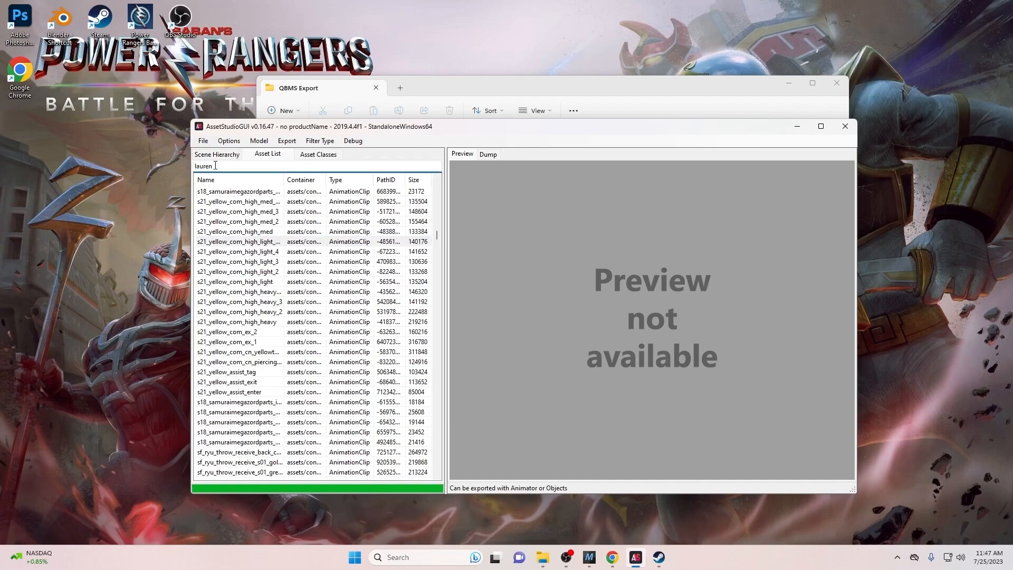
# - Sort the filtered lauren assets by type and preview the s18_lauren_alb texture
pyautogui.click(354, 180)
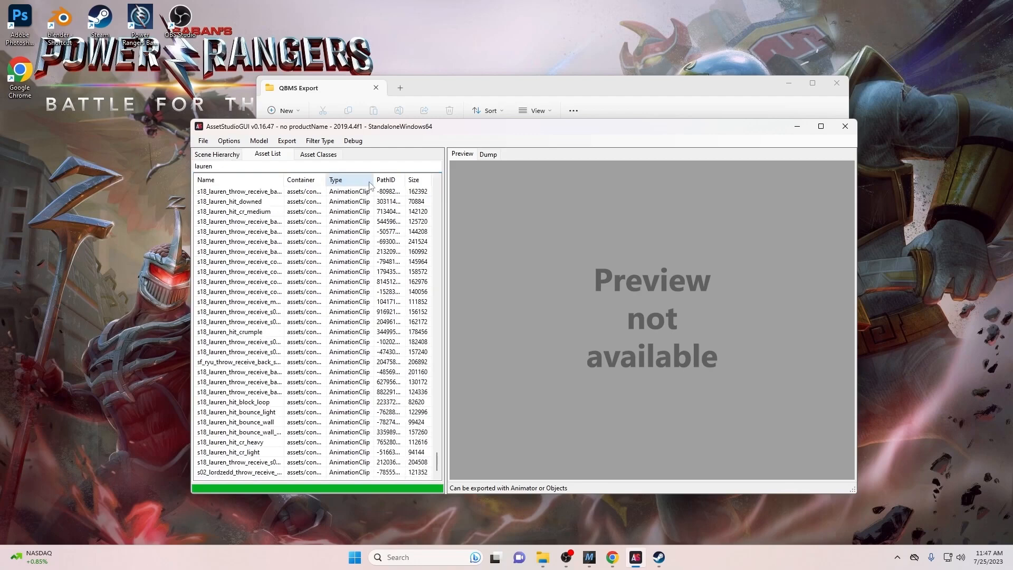
pyautogui.click(356, 179)
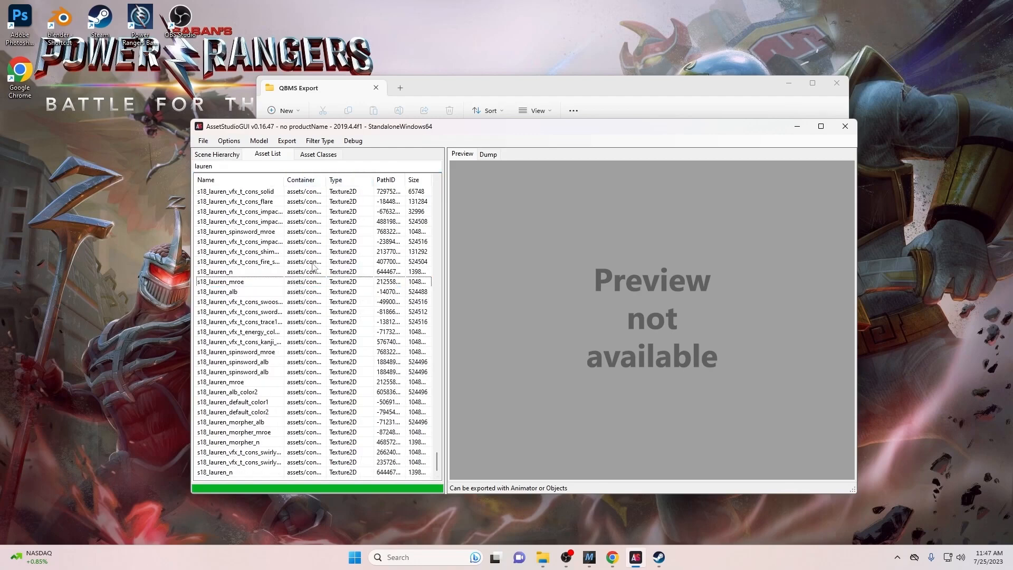
pyautogui.click(200, 292)
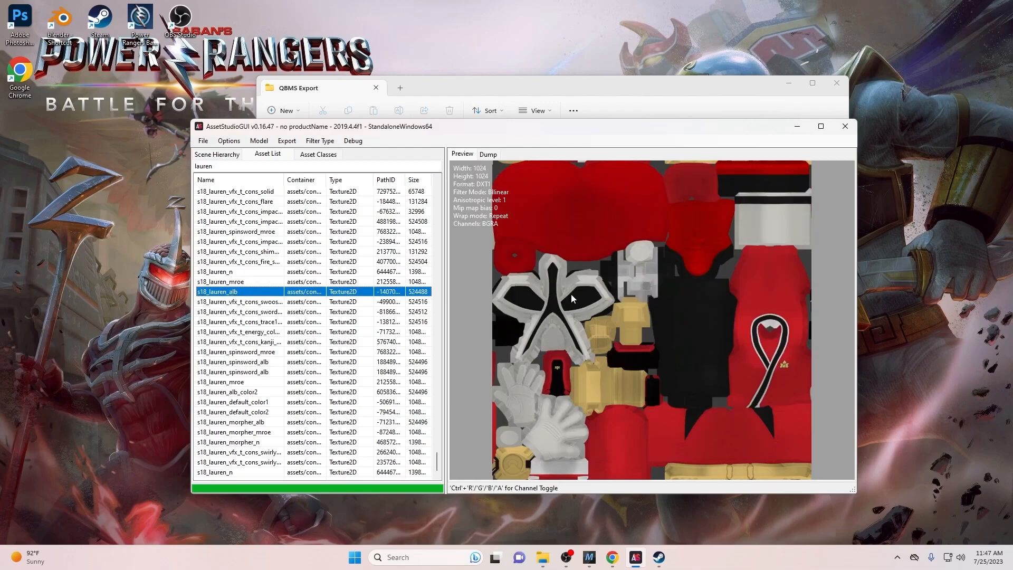
# - Export s18_lauren_alb into a new 'AS Export' folder created in Downloads
pyautogui.rightClick(363, 293)
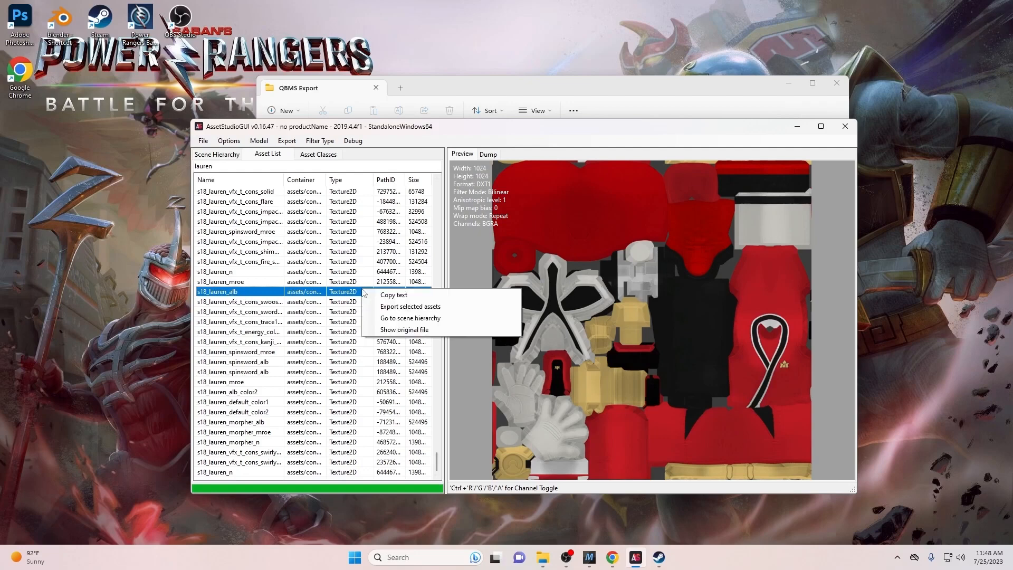
pyautogui.click(376, 307)
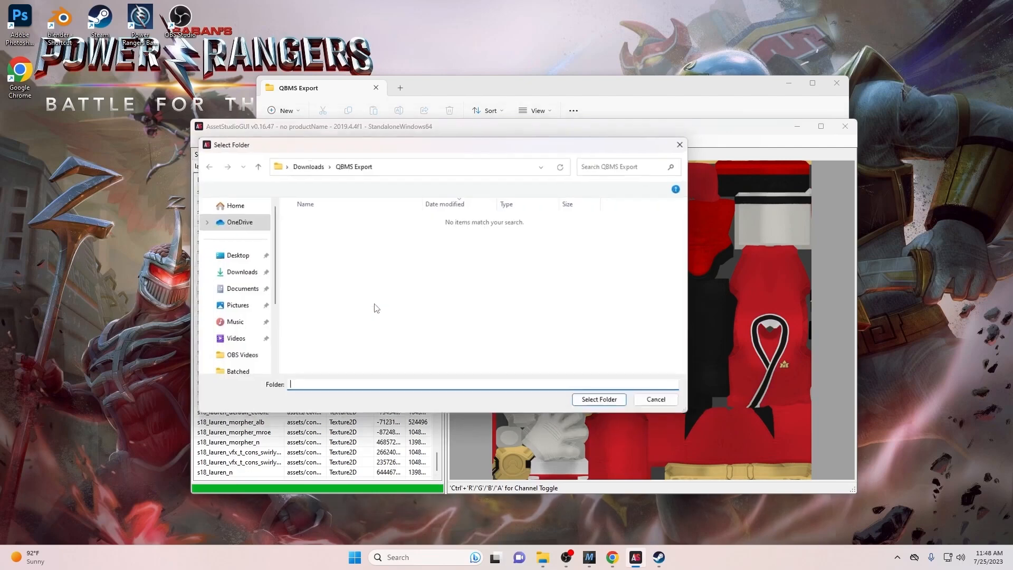
pyautogui.click(253, 275)
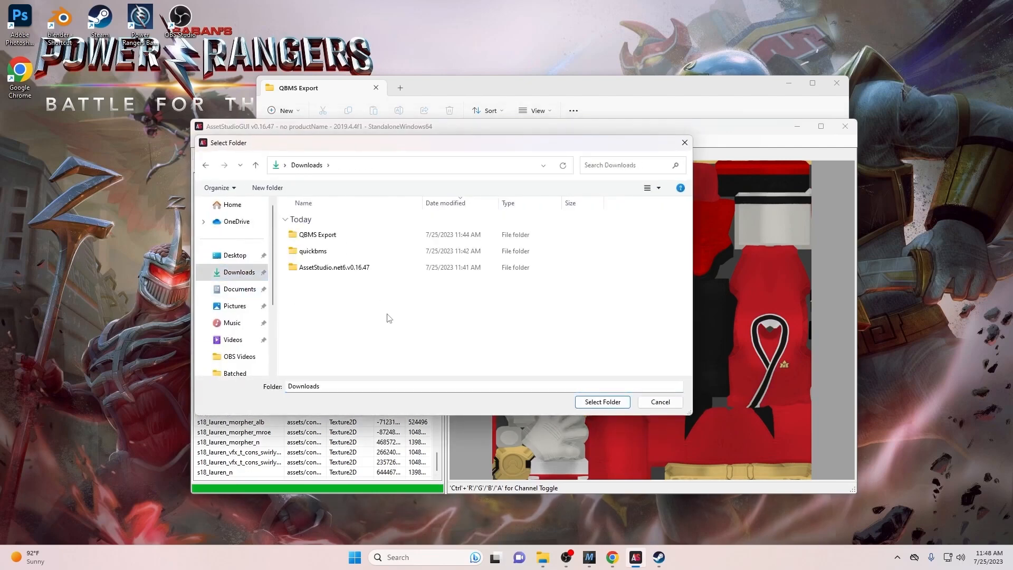
pyautogui.hotkey('ctrl', 'shift', 'n')
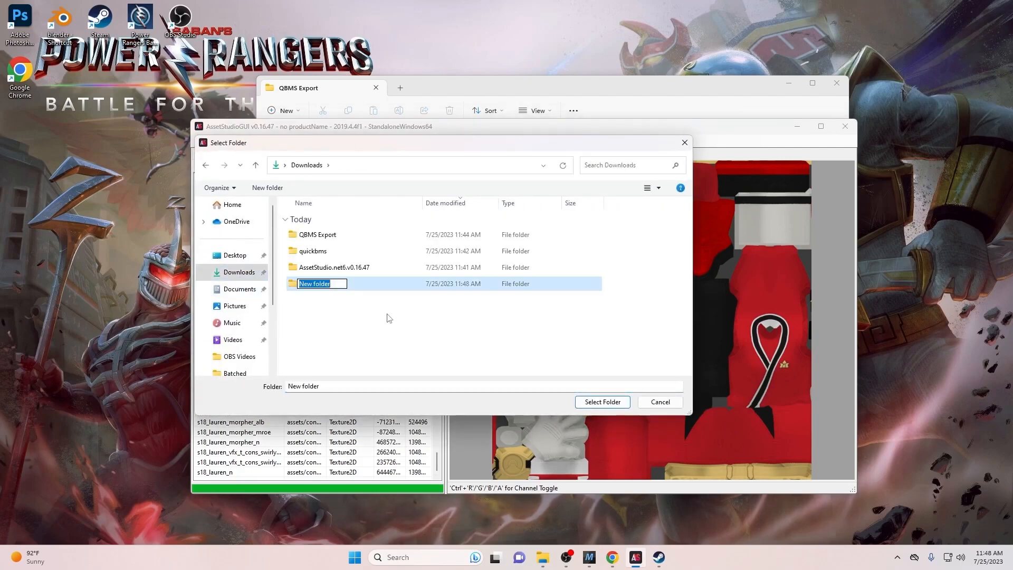
pyautogui.write('AS Export')
pyautogui.press('Return')
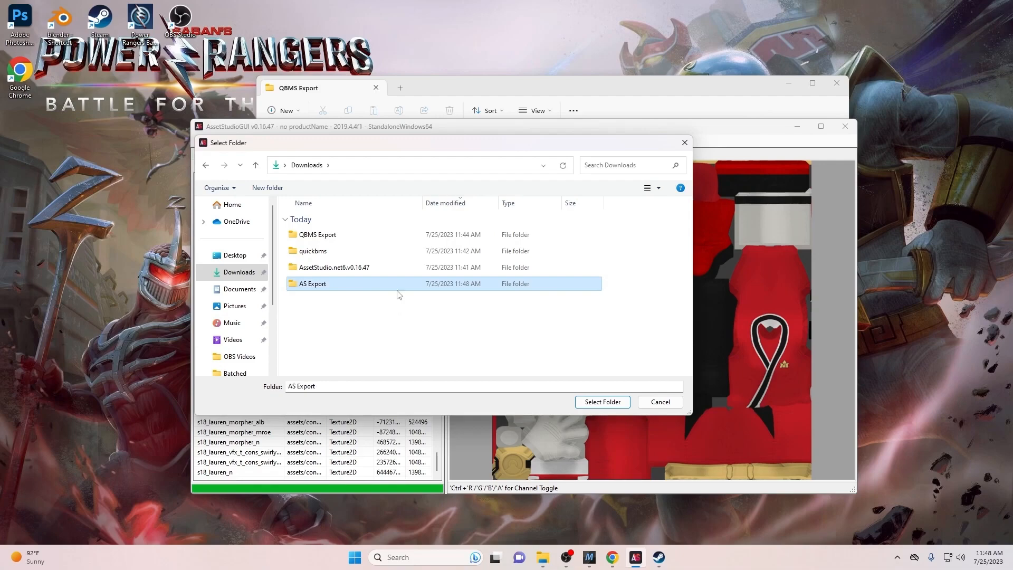
pyautogui.doubleClick(417, 285)
pyautogui.click(586, 403)
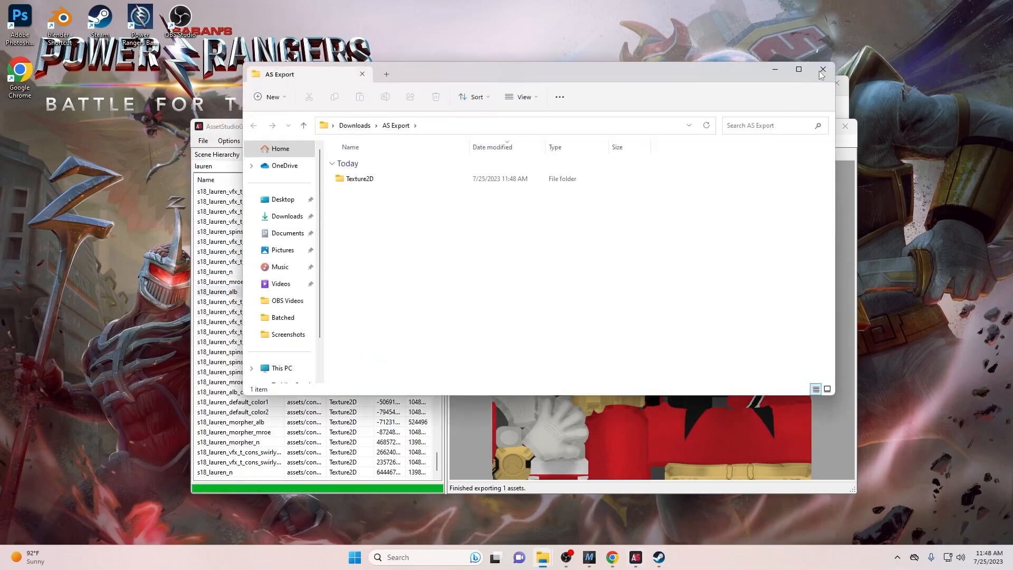
pyautogui.click(823, 70)
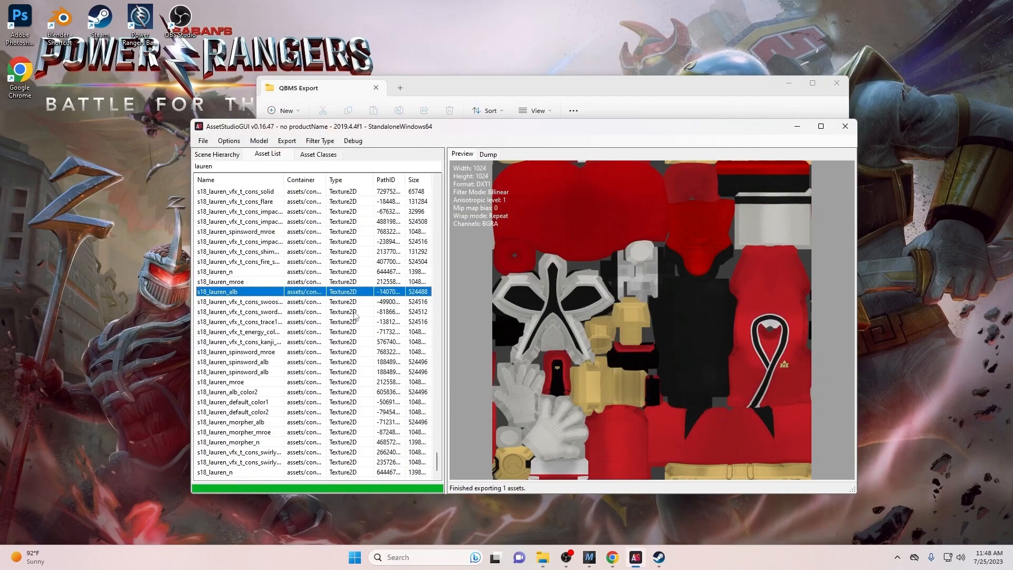
# - Preview the s18_lauren_msh mesh and export it to the AS Export folder
pyautogui.scroll(12, 338, 327)
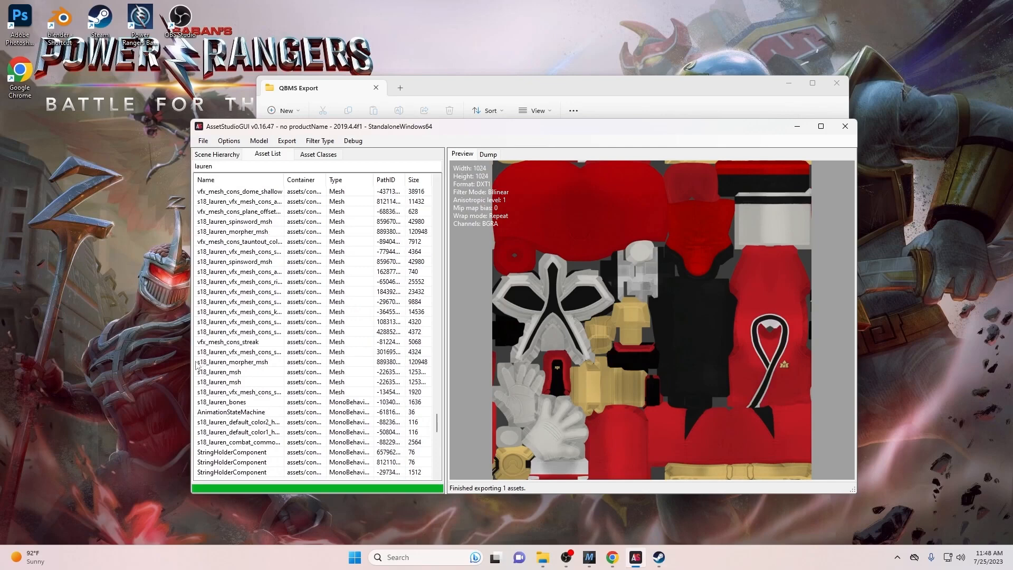
pyautogui.click(243, 373)
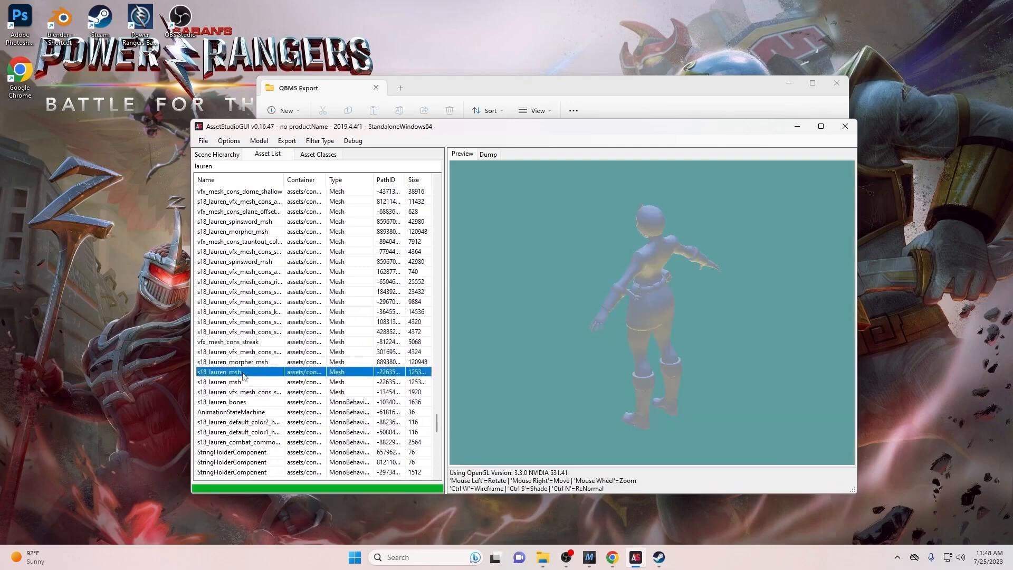
pyautogui.moveTo(622, 359); pyautogui.dragTo(477, 382)
pyautogui.rightClick(385, 372)
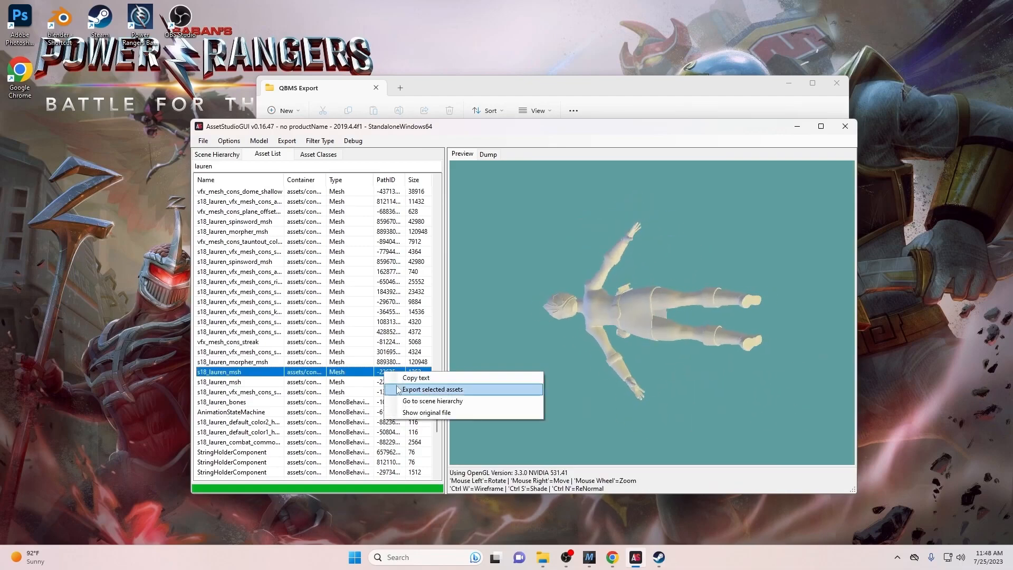
pyautogui.click(398, 389)
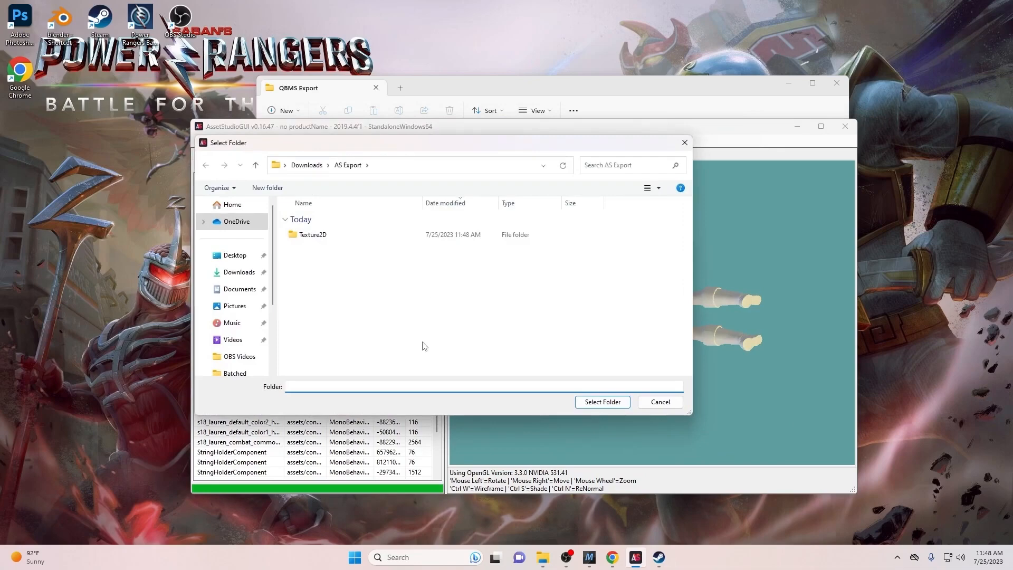
pyautogui.click(613, 403)
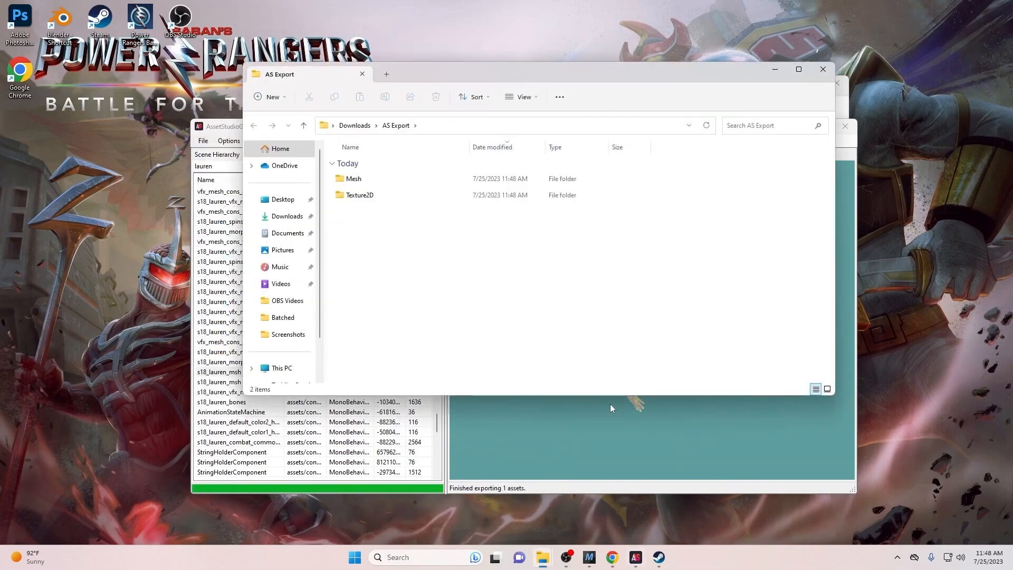
# - Check the Mesh folder and view the exported s18_lauren_alb image in Texture2D
pyautogui.doubleClick(451, 180)
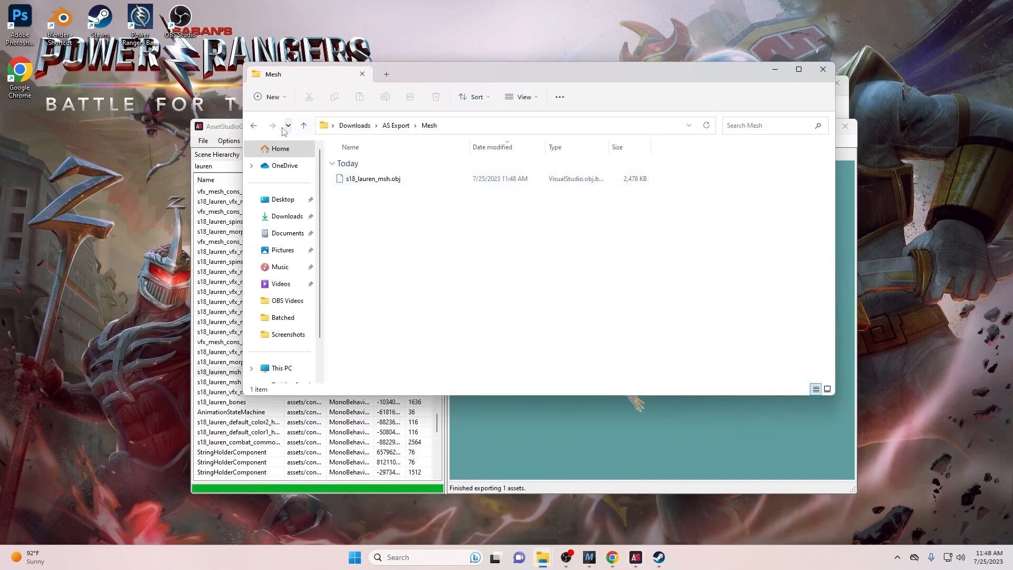
pyautogui.click(263, 126)
pyautogui.doubleClick(369, 197)
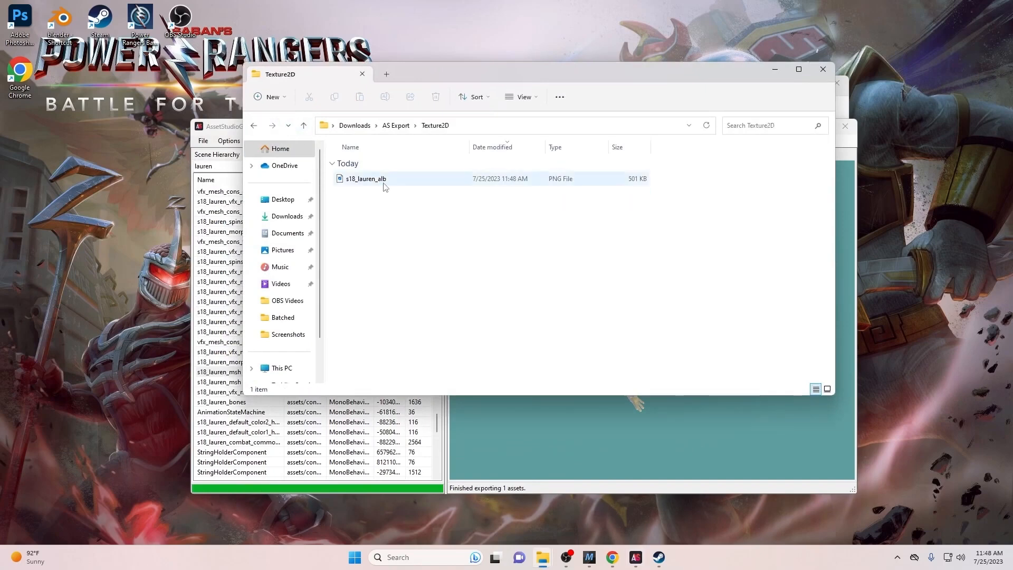
pyautogui.doubleClick(369, 179)
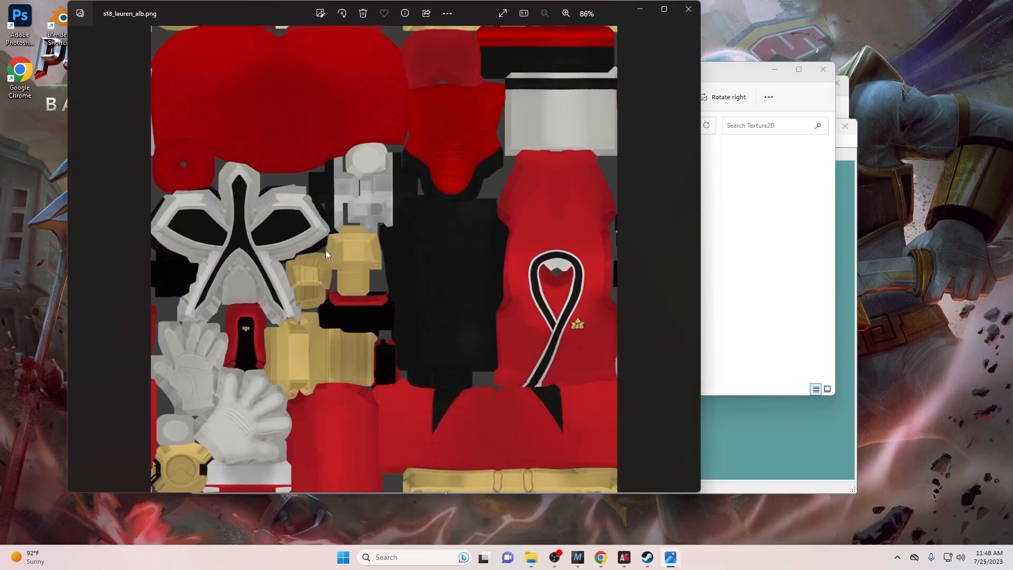
pyautogui.click(689, 9)
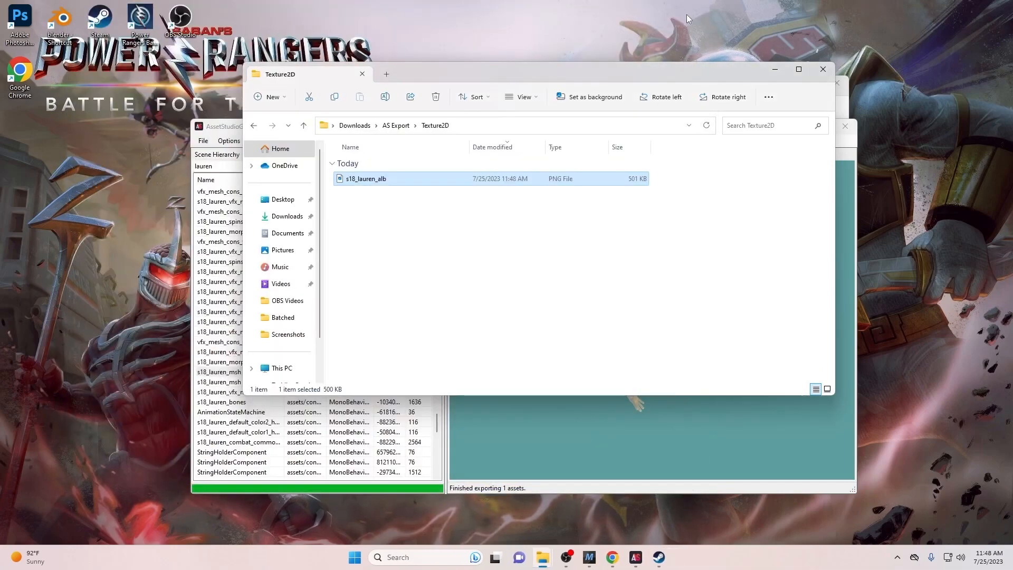
# - Close the folder windows and minimize AssetStudio to clear the desktop
pyautogui.click(822, 69)
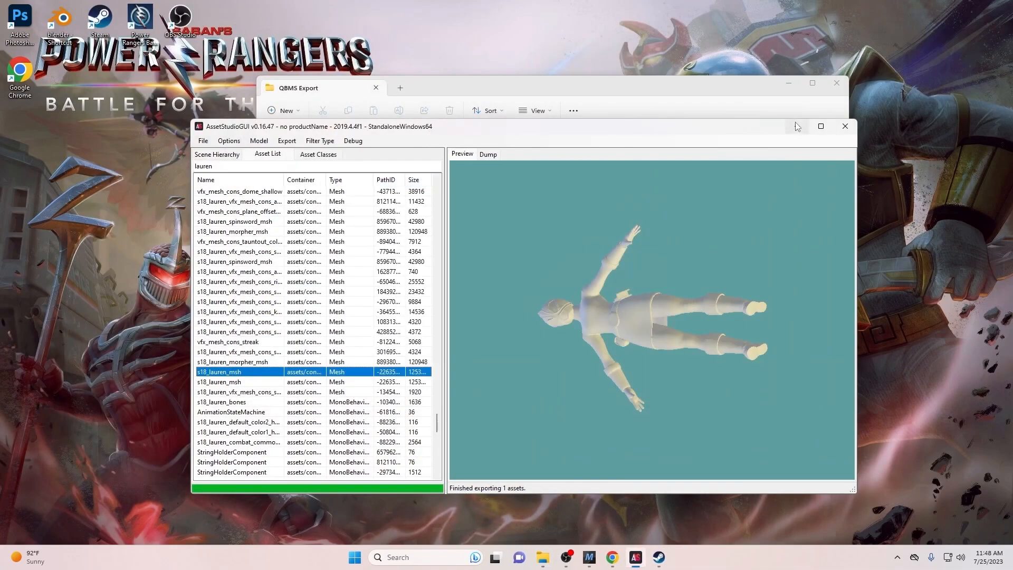
pyautogui.click(797, 127)
pyautogui.click(835, 85)
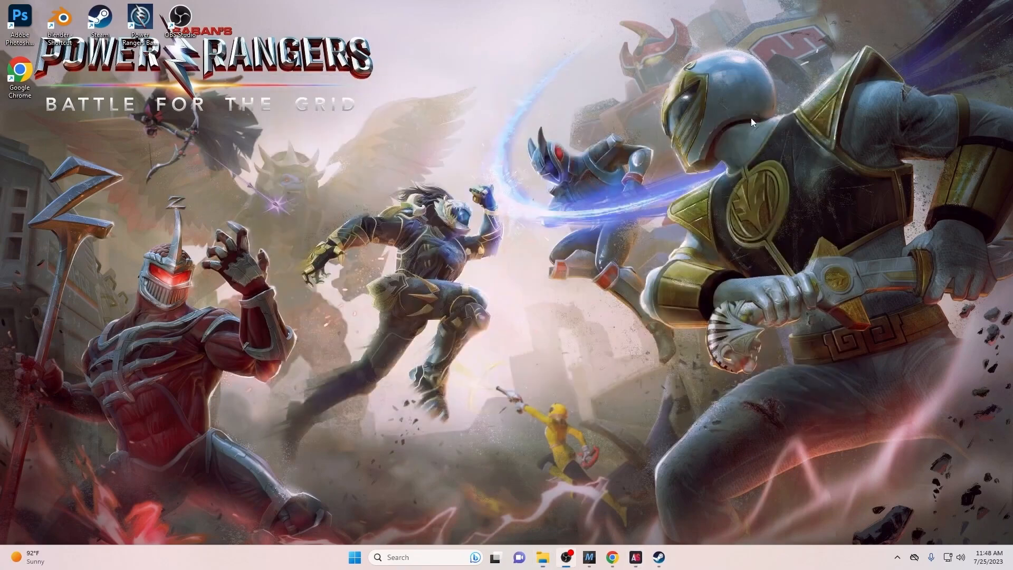
# - Launch Blender, dismiss the splash screen, and delete the default cube
pyautogui.doubleClick(60, 19)
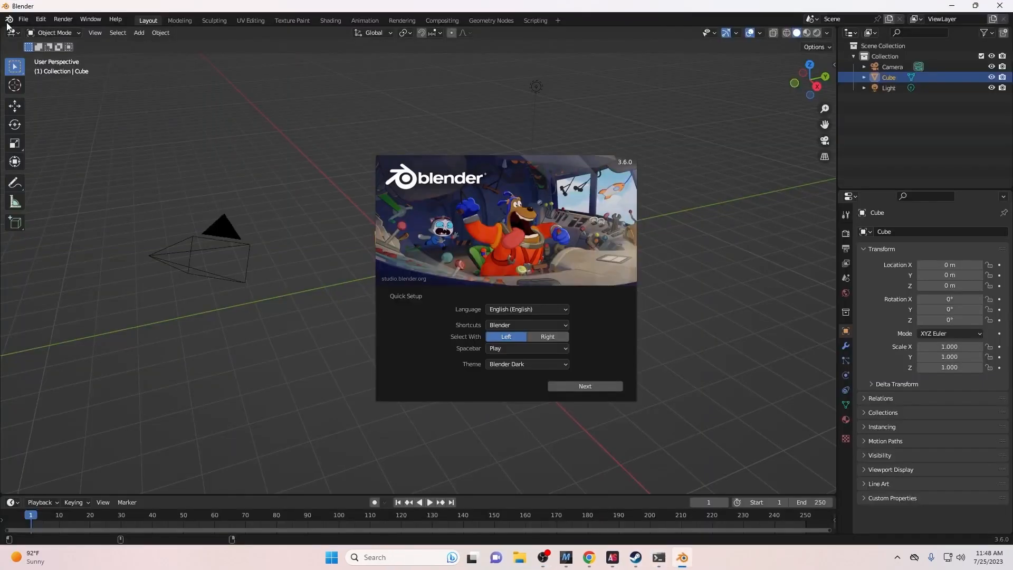
pyautogui.click(158, 194)
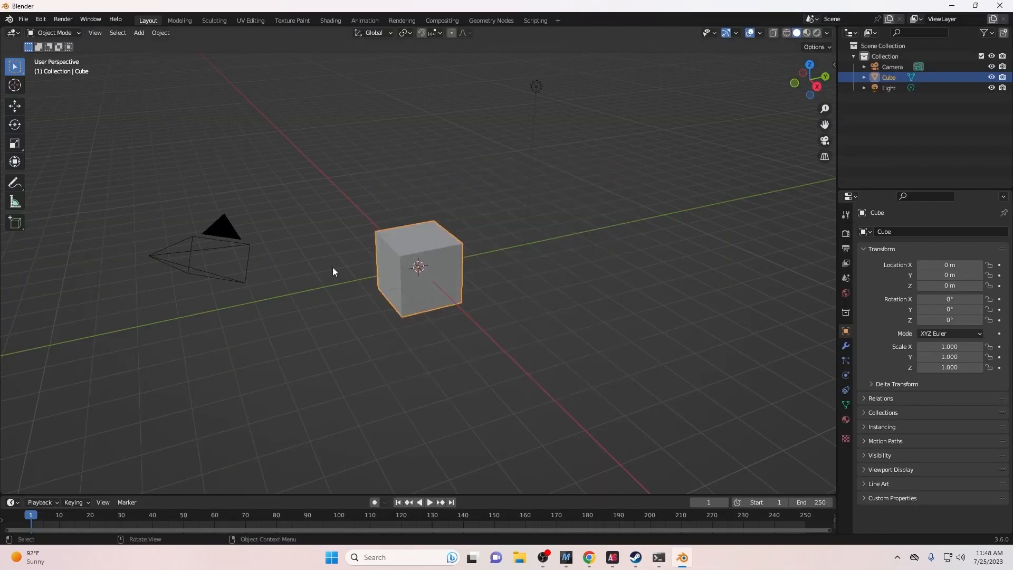
pyautogui.press('Delete')
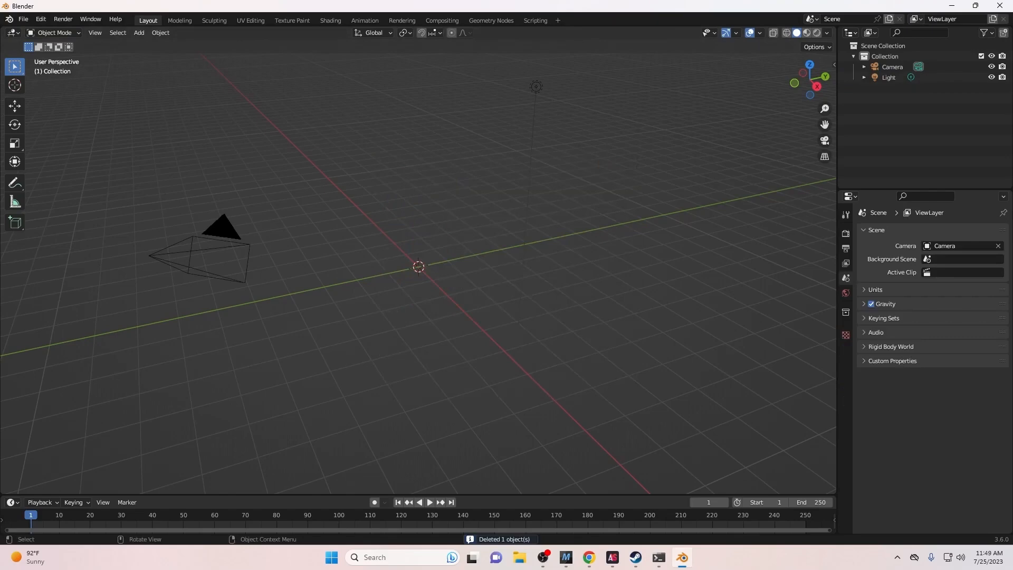
# - Import s18_lauren_msh.obj from Downloads\AS Export\Mesh as a Wavefront model
pyautogui.click(24, 19)
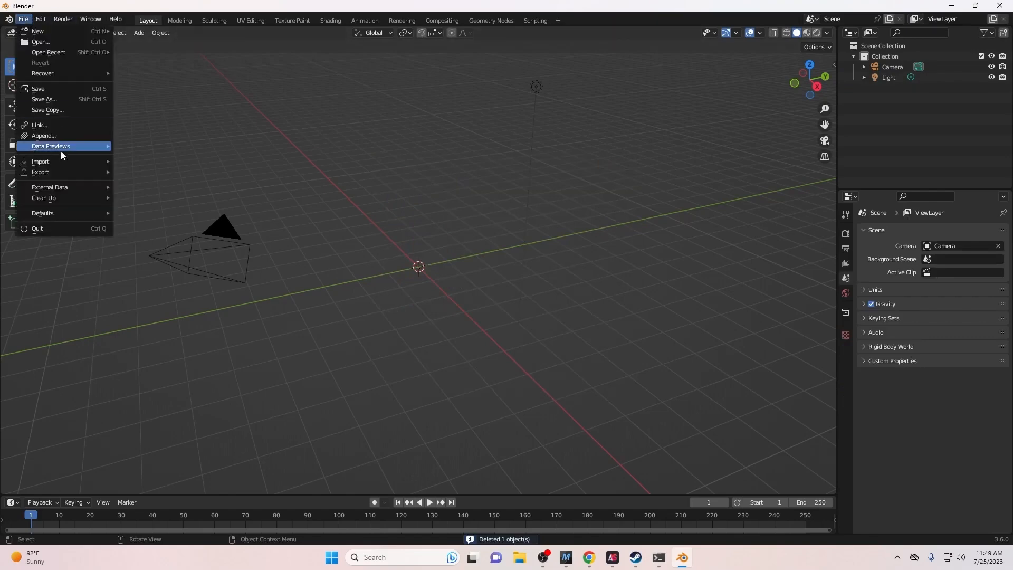
pyautogui.moveTo(55, 162)
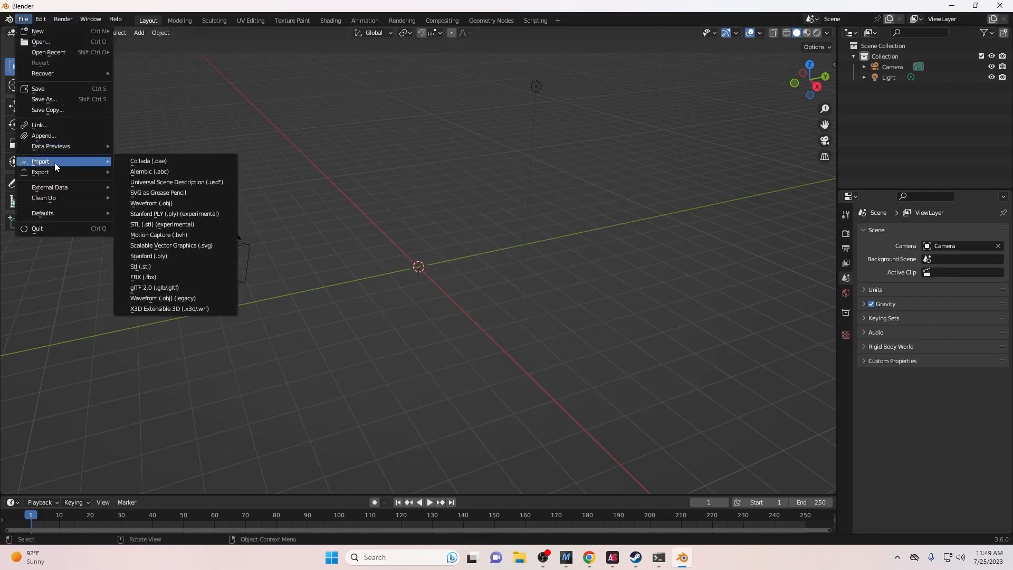
pyautogui.click(172, 207)
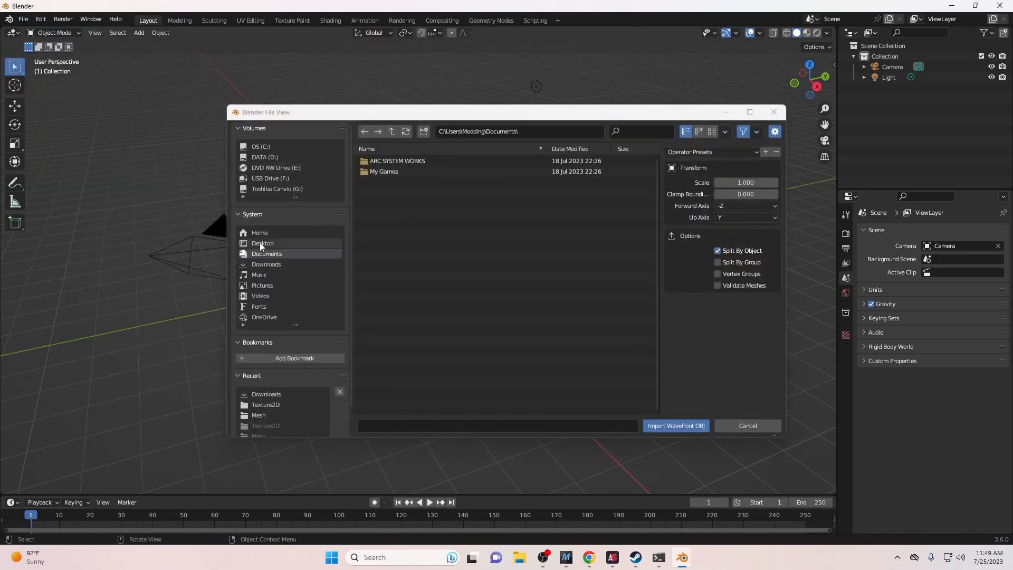
pyautogui.click(256, 263)
pyautogui.doubleClick(395, 166)
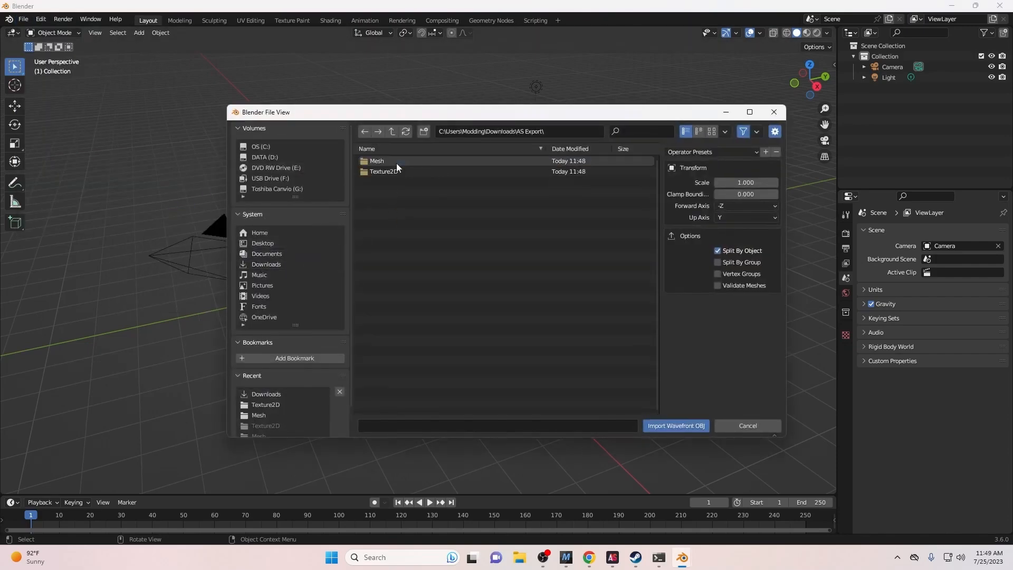
pyautogui.doubleClick(397, 163)
pyautogui.click(397, 161)
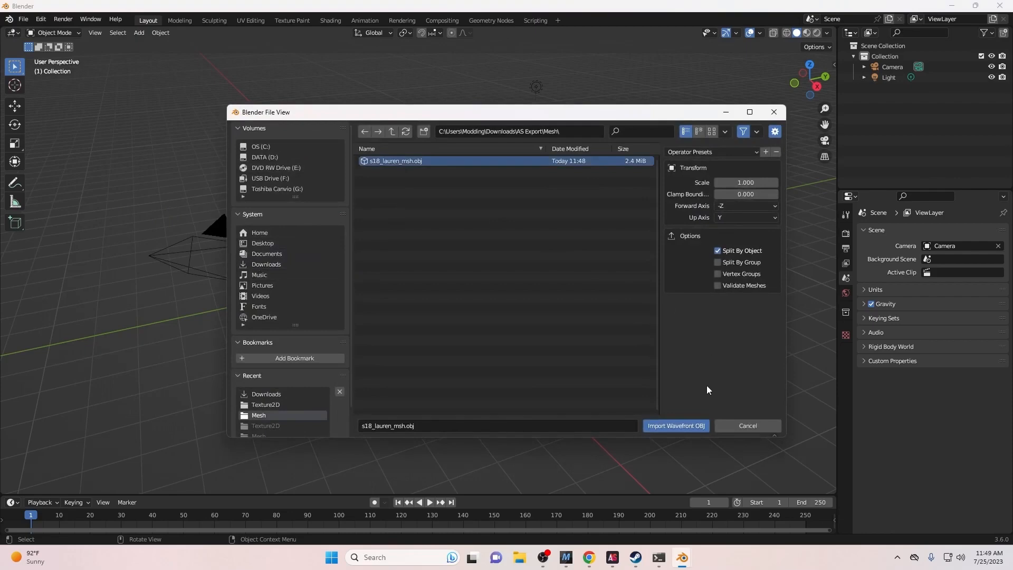
pyautogui.click(680, 423)
# - Frame the imported character in the viewport and bring up its material settings
pyautogui.moveTo(631, 394); pyautogui.dragTo(451, 233, button='middle')
pyautogui.scroll(4, 451, 233)
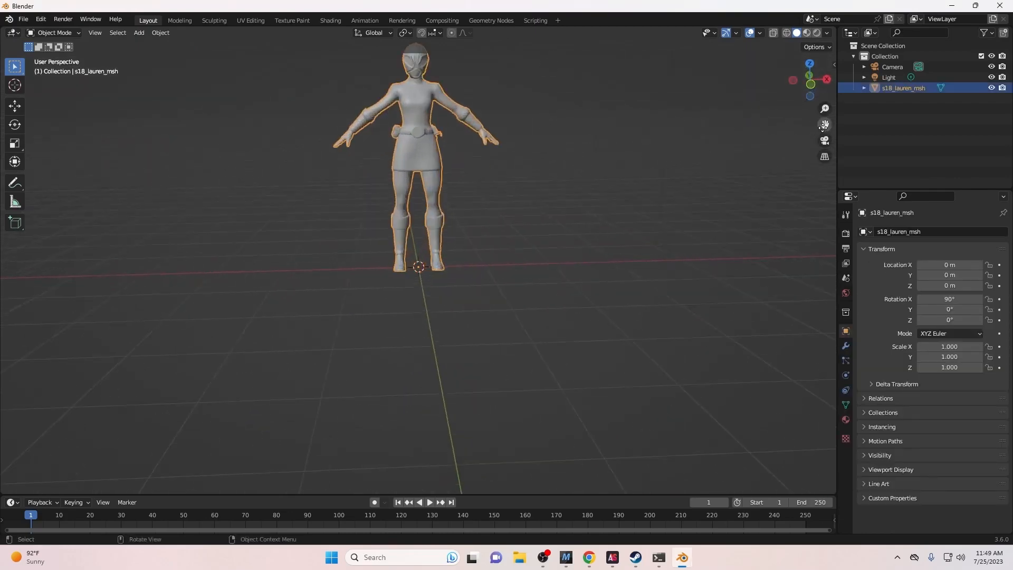
pyautogui.moveTo(823, 127); pyautogui.dragTo(817, 168)
pyautogui.scroll(1, 697, 159)
pyautogui.moveTo(689, 162)
pyautogui.mouseDown(button='middle')
pyautogui.moveTo(630, 167)
pyautogui.moveTo(679, 157)
pyautogui.mouseUp(button='middle')
pyautogui.scroll(-2, 681, 158)
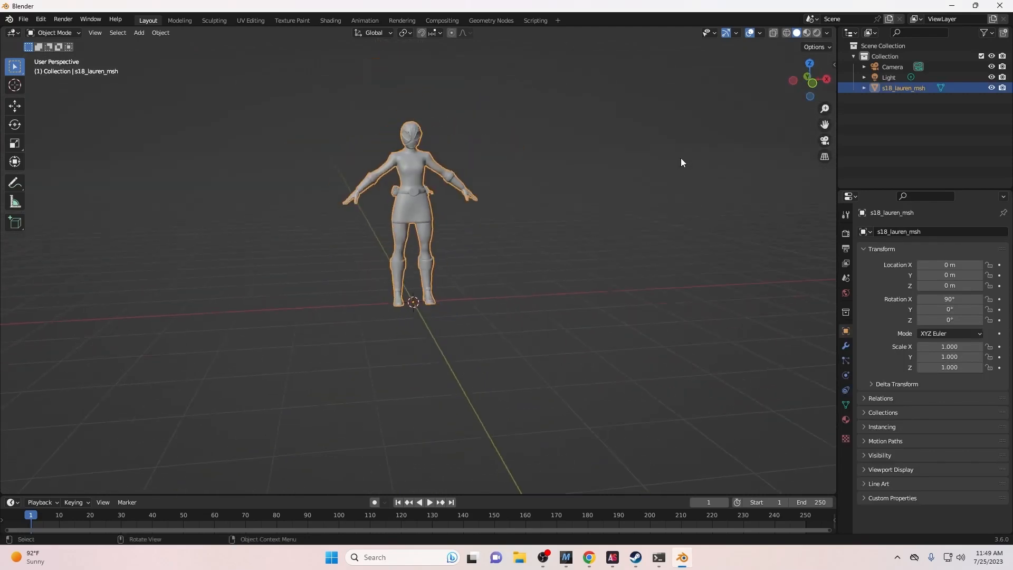
pyautogui.click(848, 422)
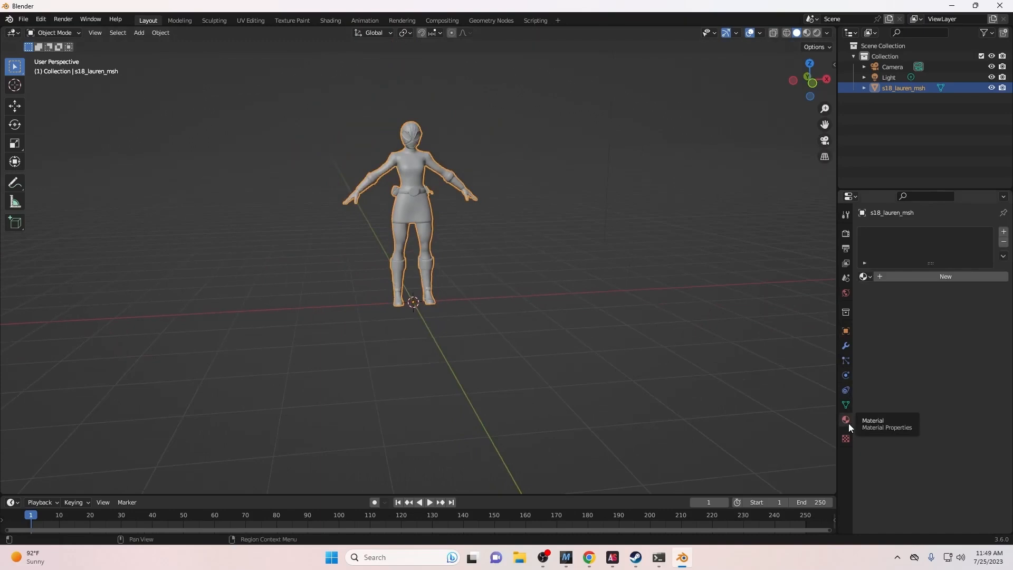
# - Give the character a new material with an Image Texture driving Base Color
pyautogui.click(882, 277)
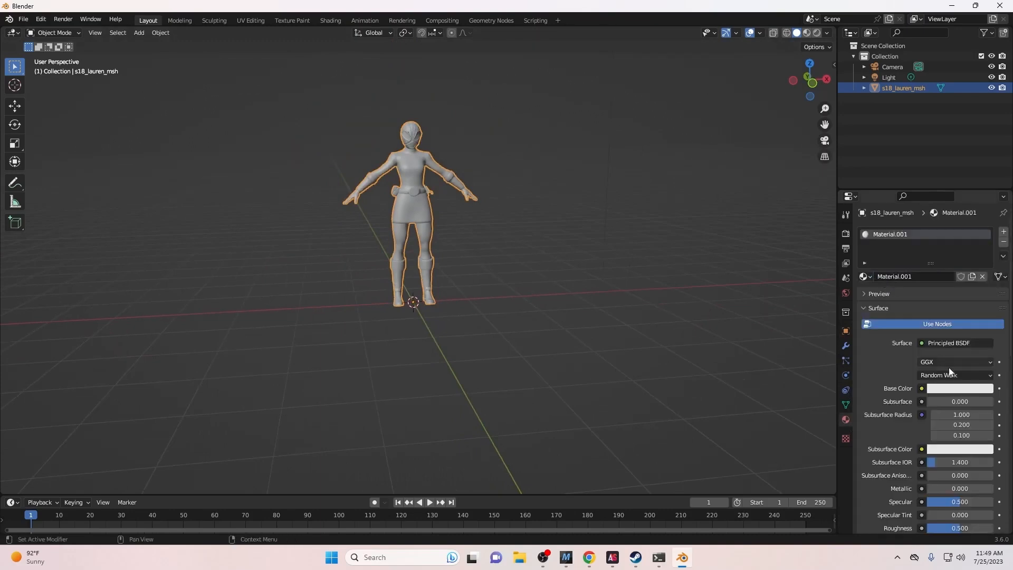
pyautogui.click(922, 389)
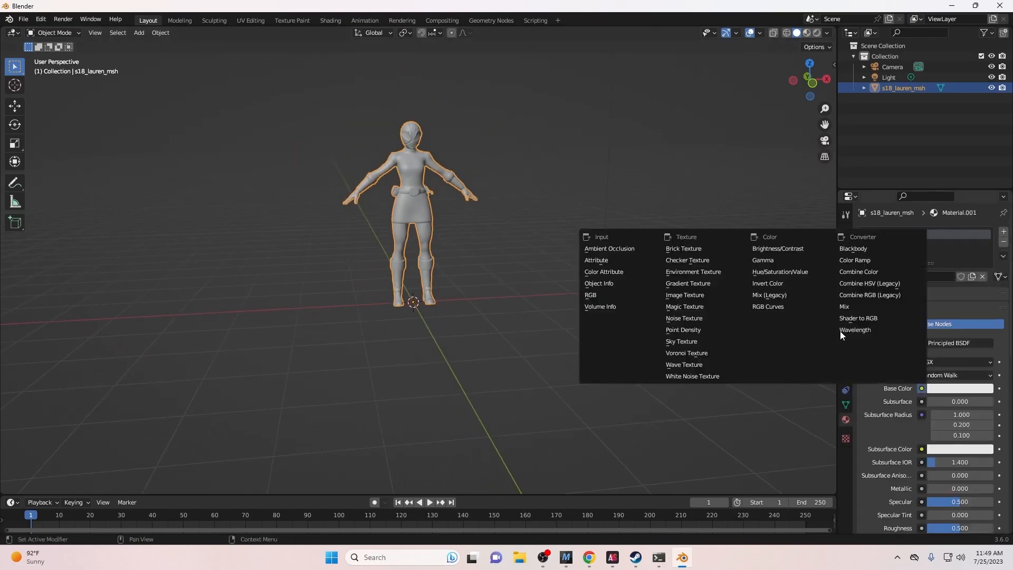
pyautogui.click(708, 297)
# - Load s18_lauren_alb.png from AS Export\Texture2D and view the character in Material Preview
pyautogui.click(949, 402)
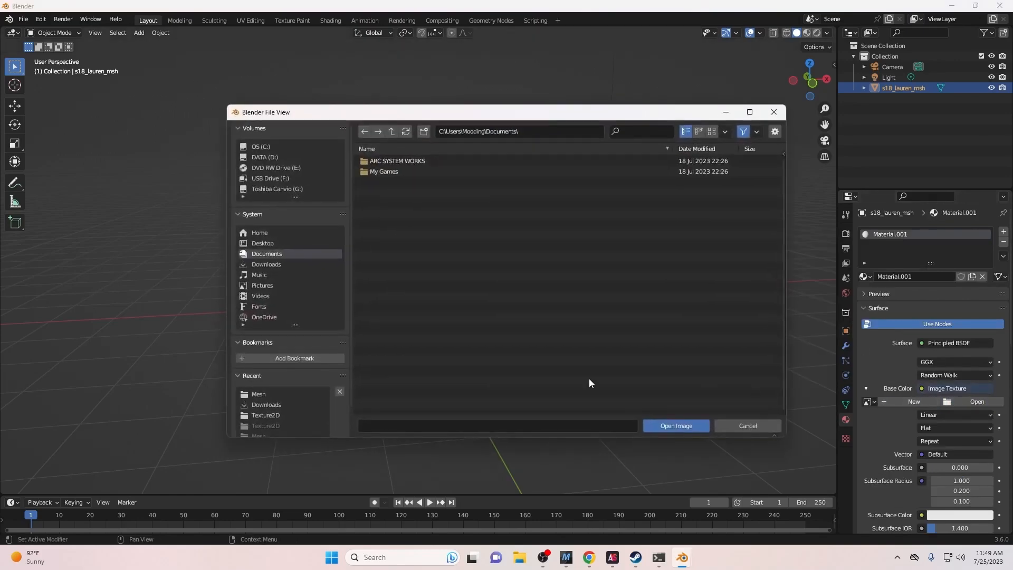
pyautogui.click(274, 265)
pyautogui.doubleClick(405, 161)
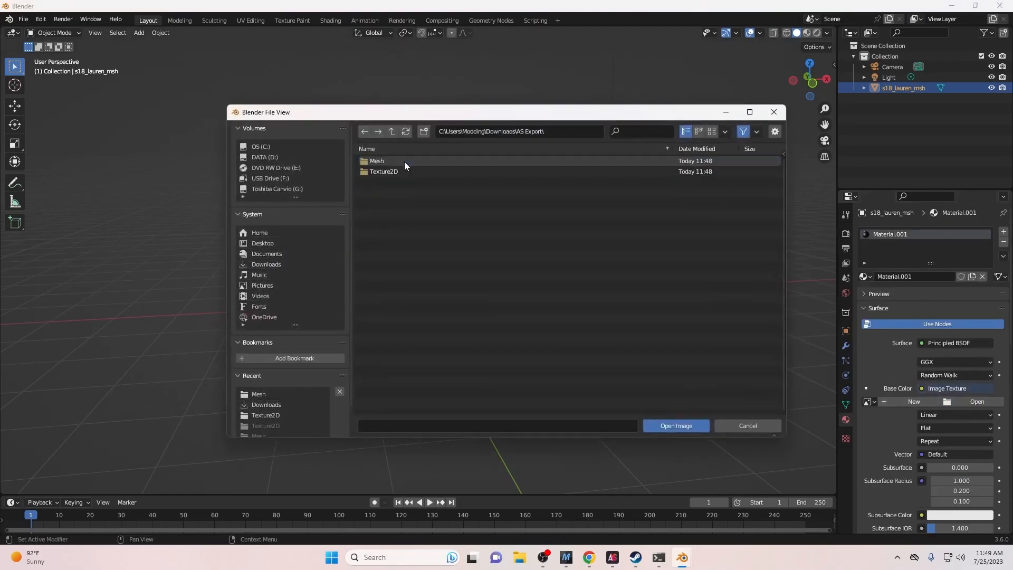
pyautogui.doubleClick(402, 170)
pyautogui.click(410, 163)
pyautogui.doubleClick(410, 163)
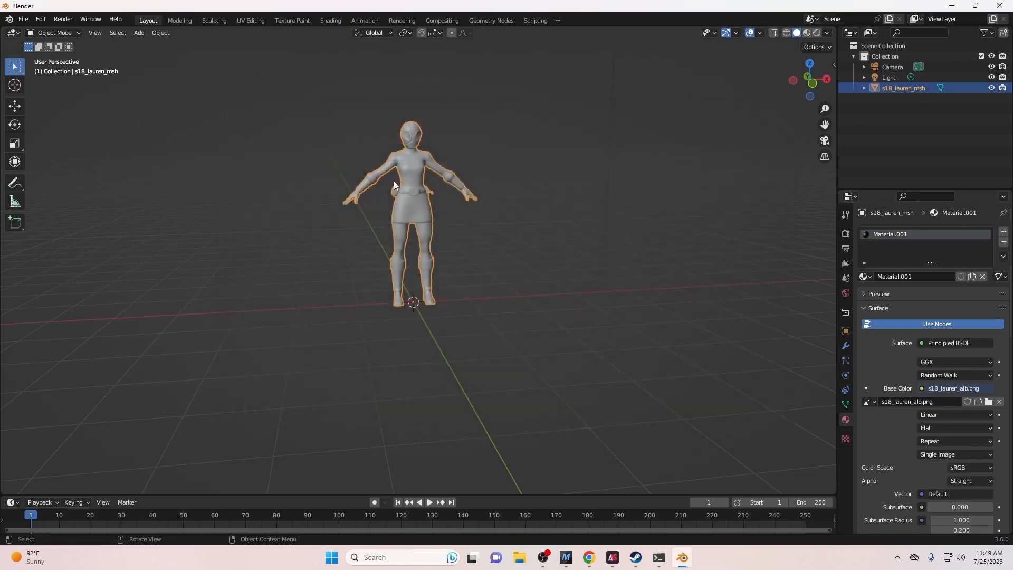
pyautogui.click(807, 33)
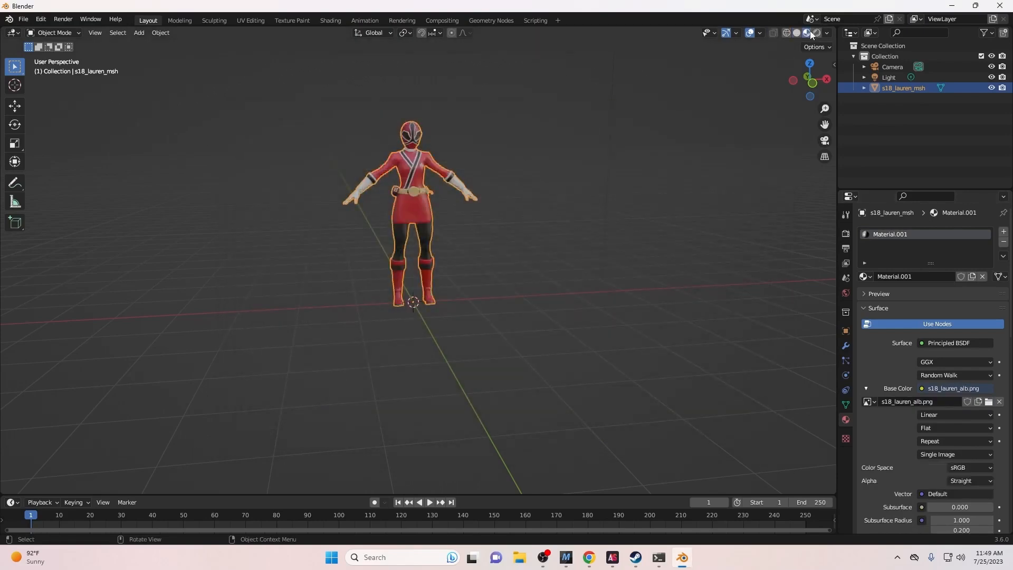
pyautogui.moveTo(618, 110)
pyautogui.mouseDown(button='middle')
pyautogui.moveTo(460, 148)
pyautogui.moveTo(254, 139)
pyautogui.moveTo(328, 110)
pyautogui.moveTo(552, 113)
pyautogui.moveTo(558, 122)
pyautogui.mouseUp(button='middle')
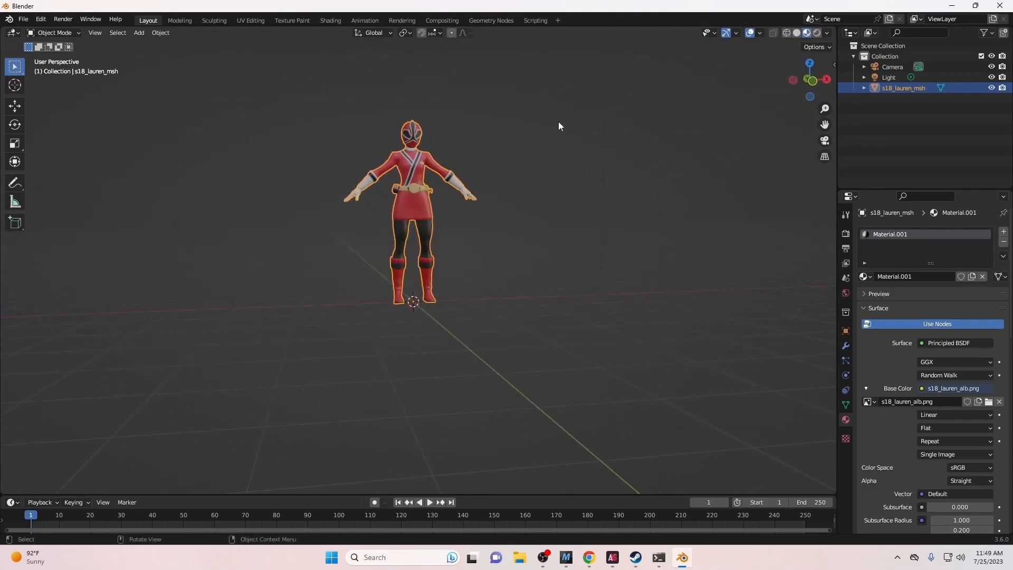
# - Minimize Blender, launch Photoshop, and open s18_lauren_alb.png from AS Export\Texture2D
pyautogui.click(952, 5)
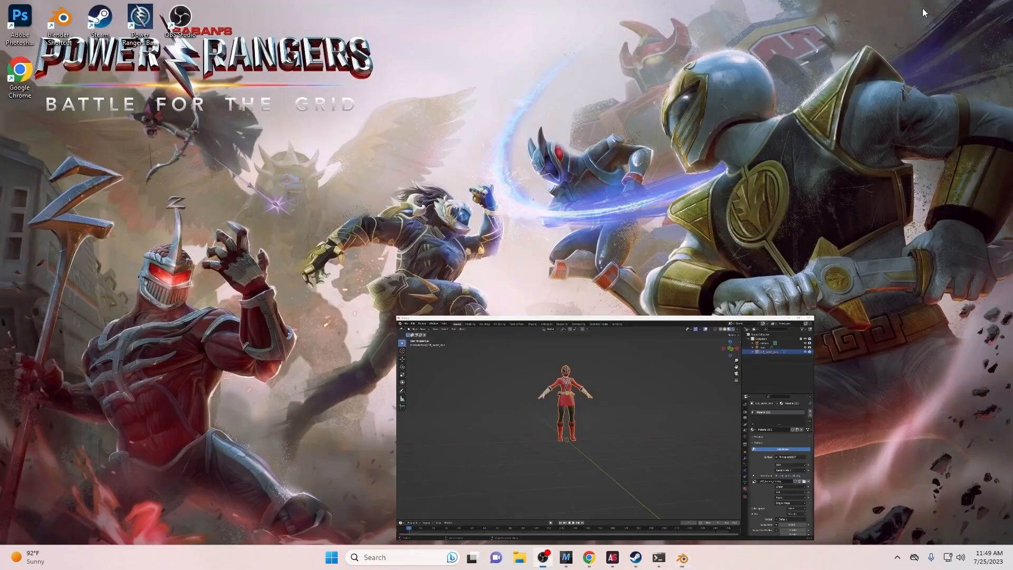
pyautogui.click(24, 27)
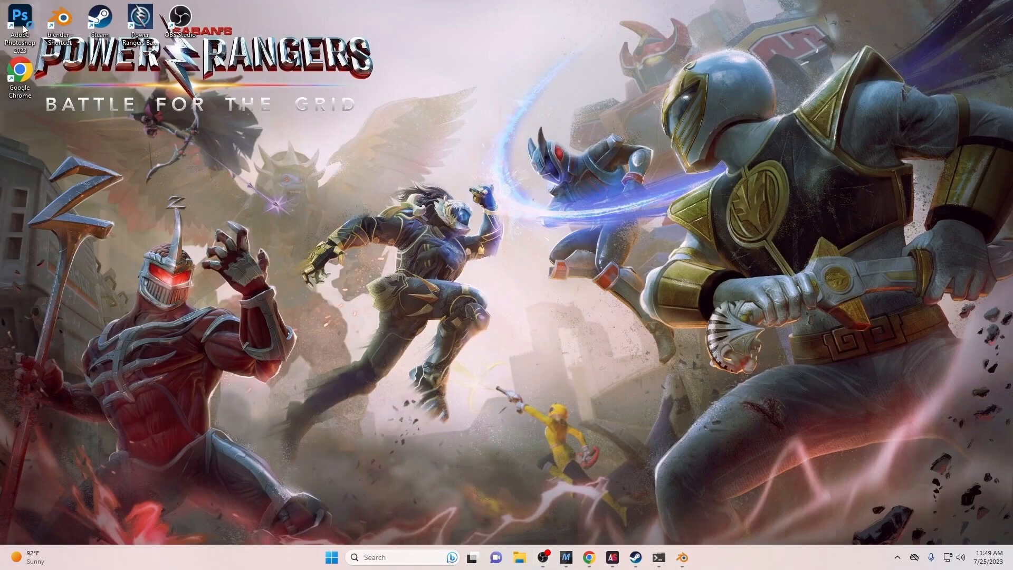
pyautogui.doubleClick(23, 28)
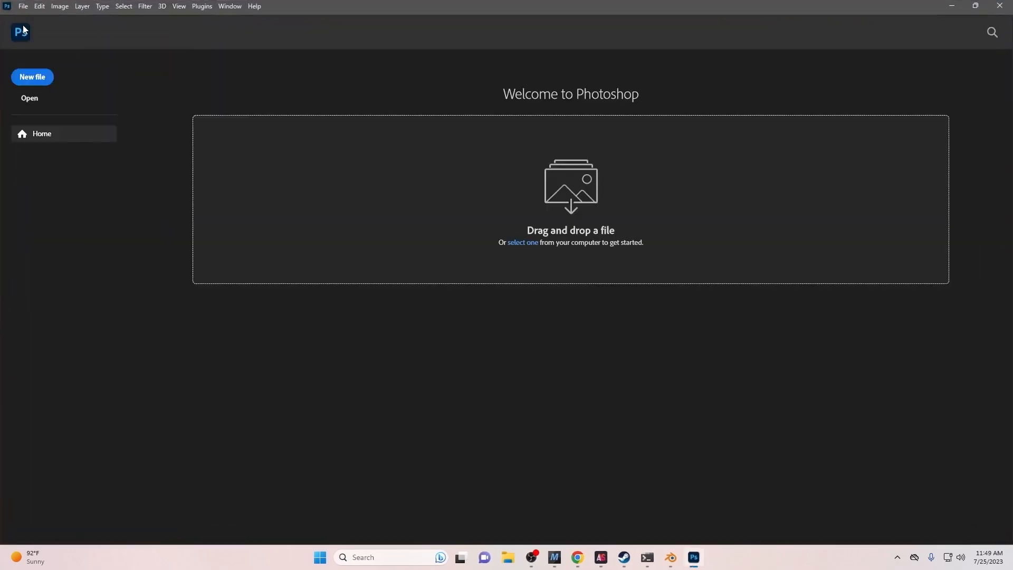
pyautogui.click(32, 97)
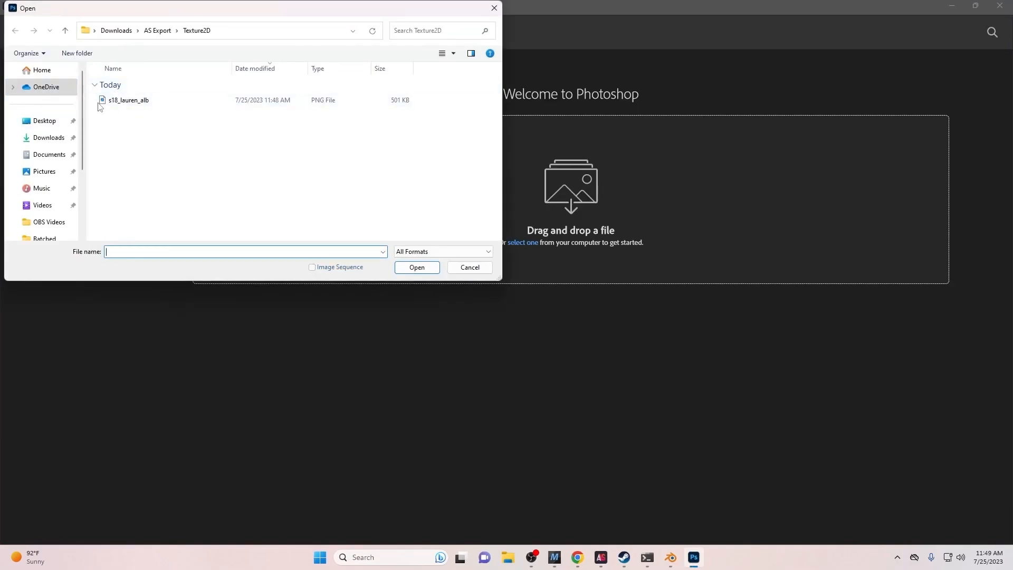
pyautogui.click(140, 102)
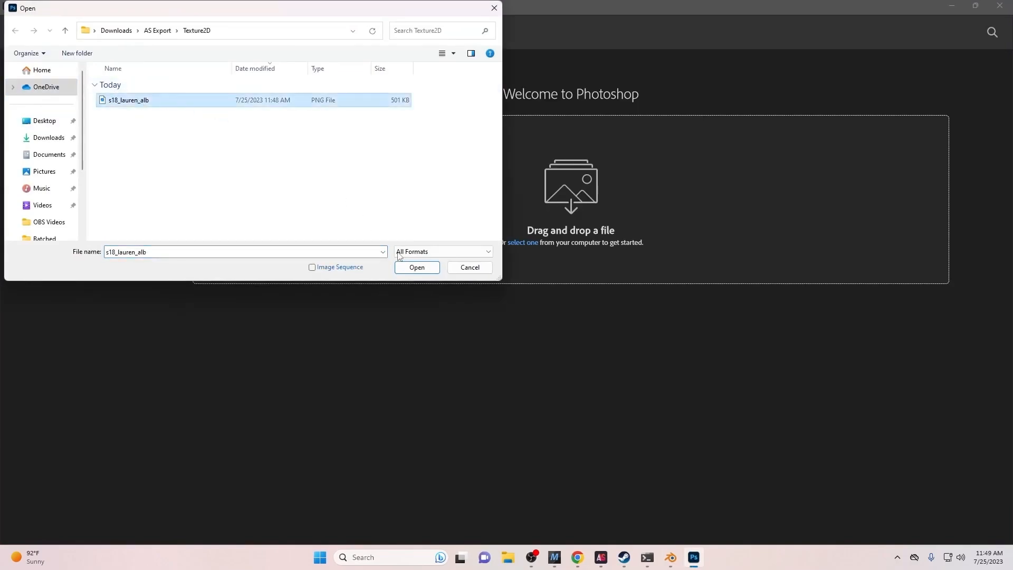
pyautogui.click(415, 268)
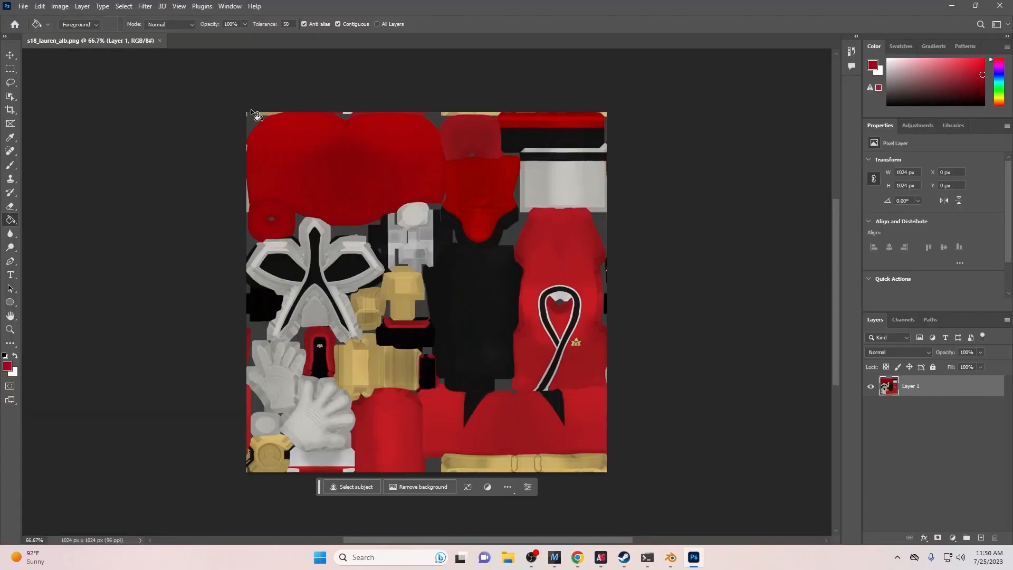
# - Set the foreground colour to bright purple c517ea
pyautogui.click(6, 369)
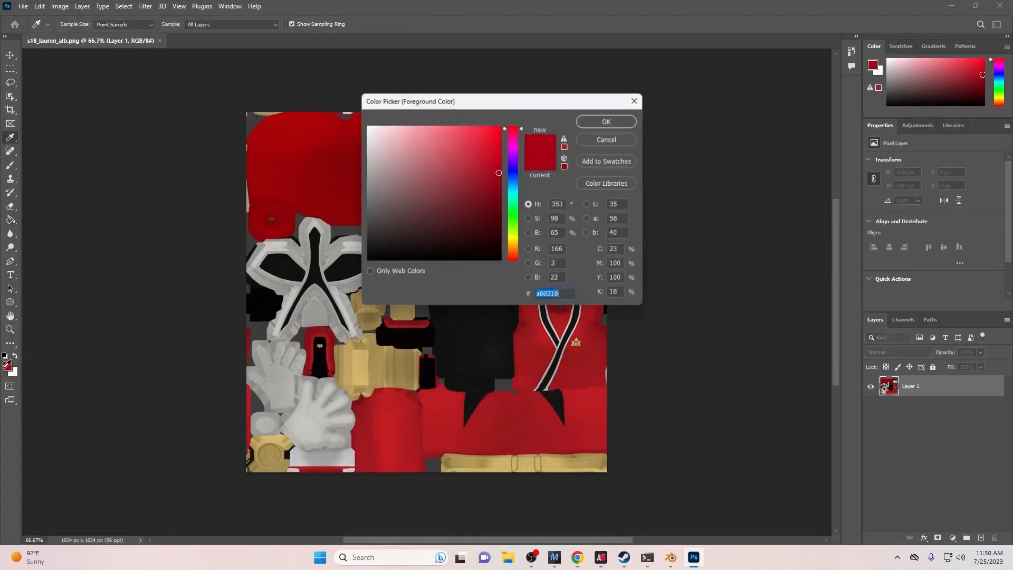
pyautogui.moveTo(523, 154); pyautogui.dragTo(520, 156)
pyautogui.click(488, 137)
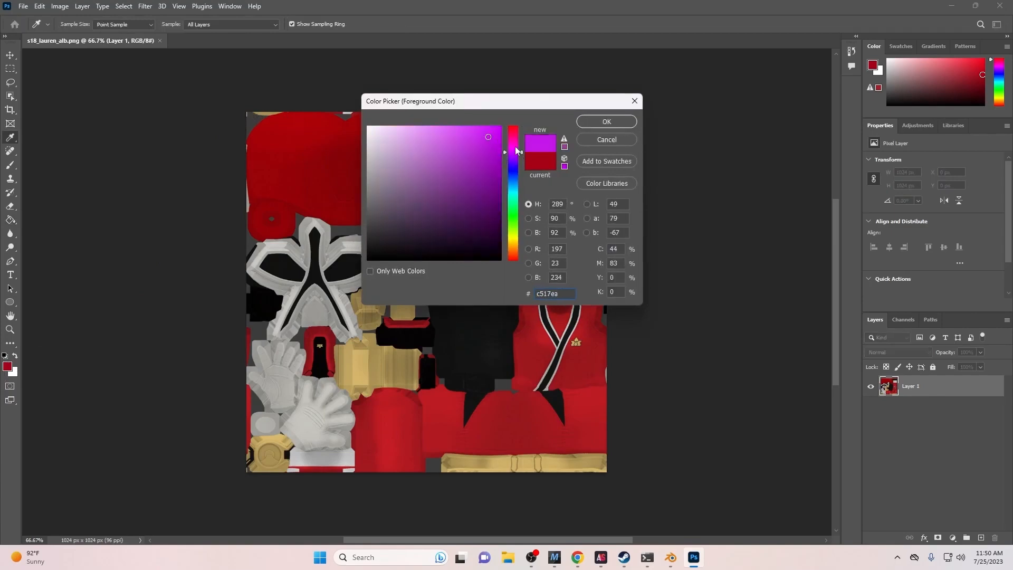
pyautogui.click(605, 122)
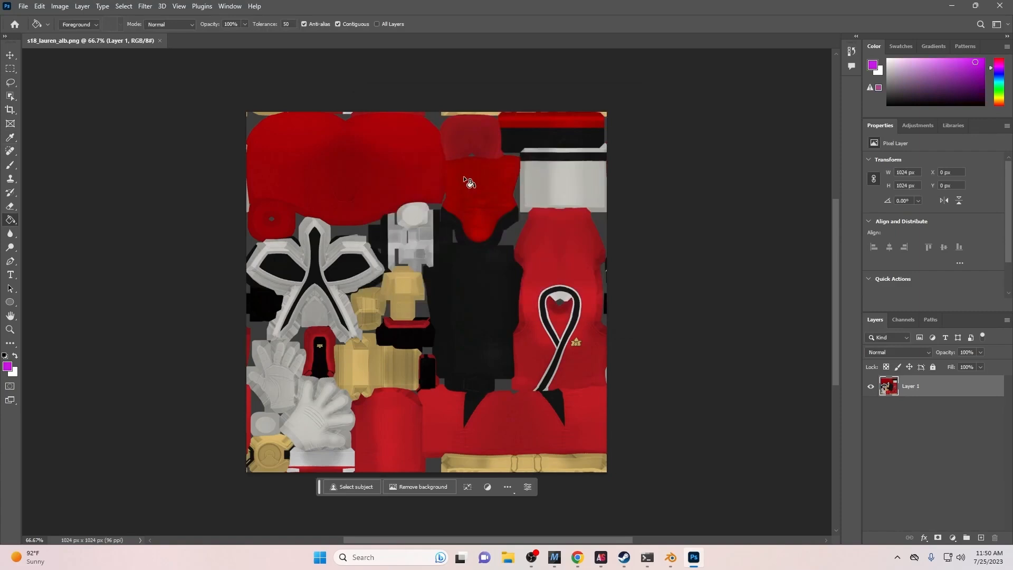
# - Paint-bucket fill the red regions purple: top area, right body, strip, lower-left outline, left edge
pyautogui.press('g')
pyautogui.click(288, 128)
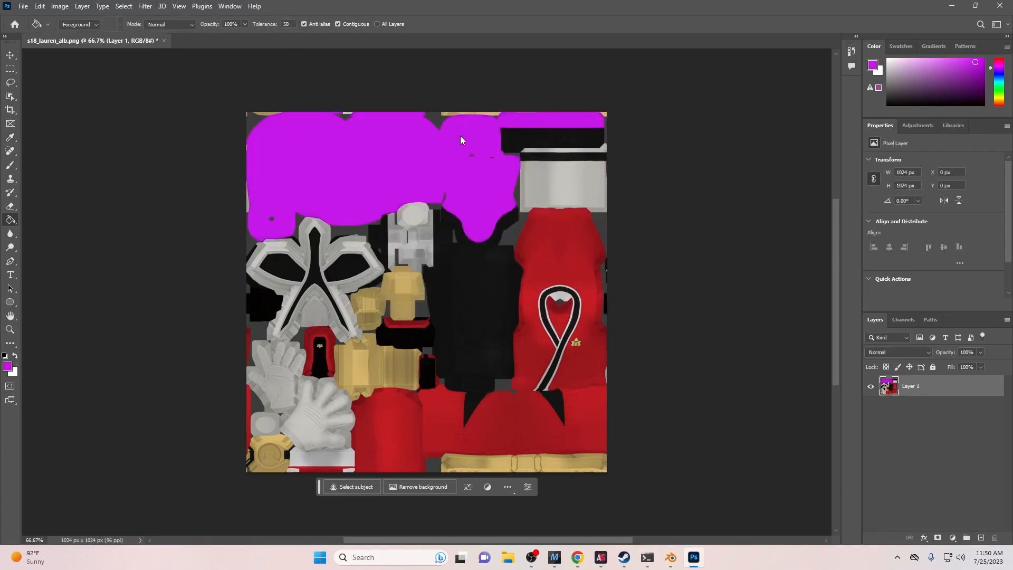
pyautogui.click(547, 258)
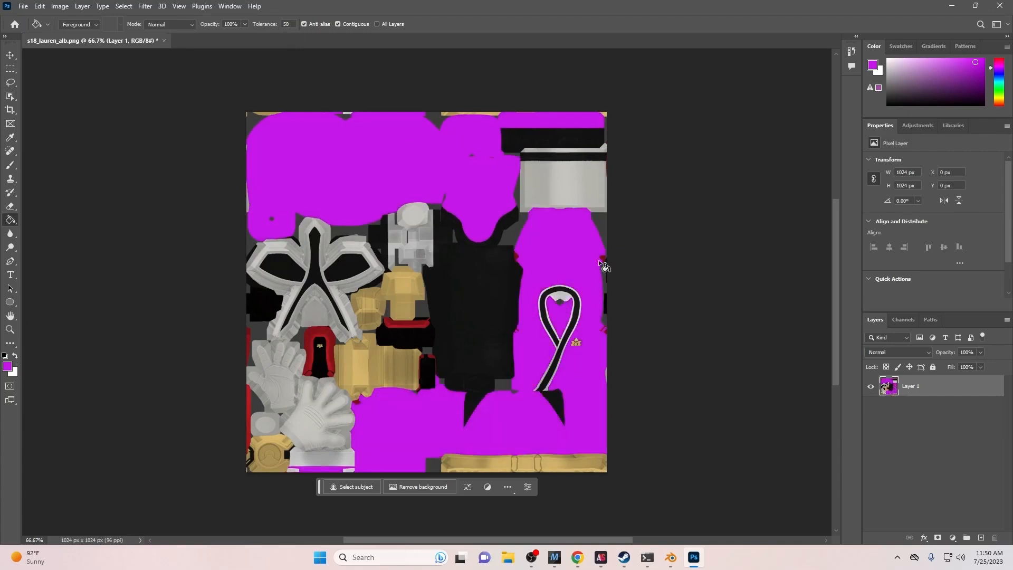
pyautogui.click(417, 323)
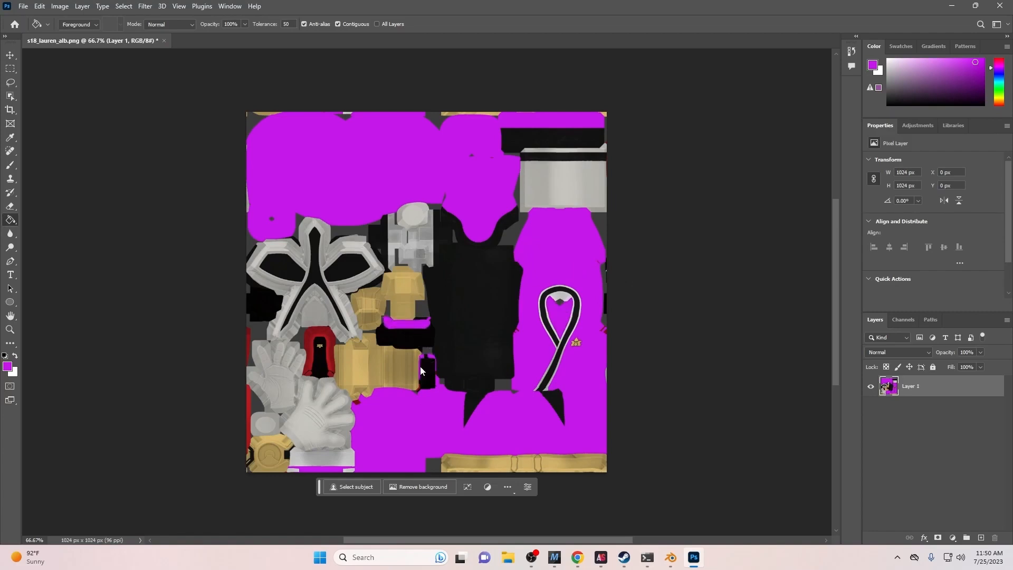
pyautogui.click(324, 351)
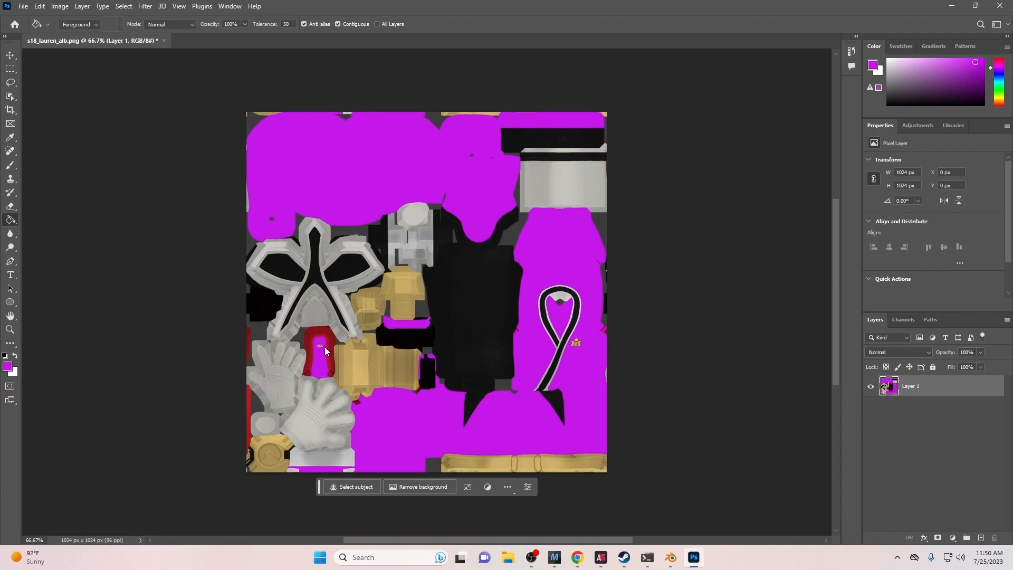
pyautogui.hotkey('ctrl', 'z')
pyautogui.click(333, 346)
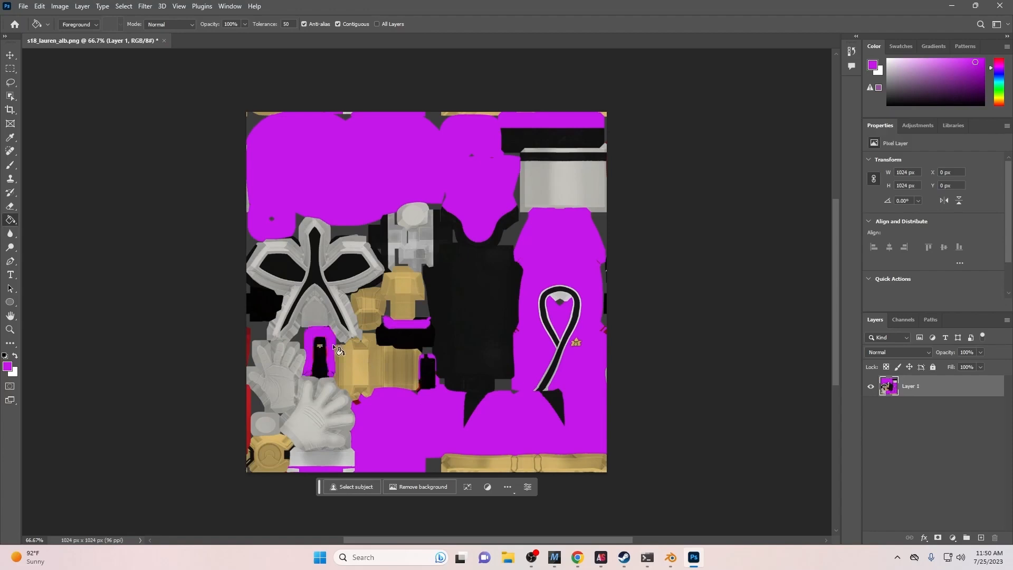
pyautogui.click(252, 391)
# - Quick Export the texture as PNG 'Lauren Purple' to Downloads, then switch back to Blender
pyautogui.click(23, 6)
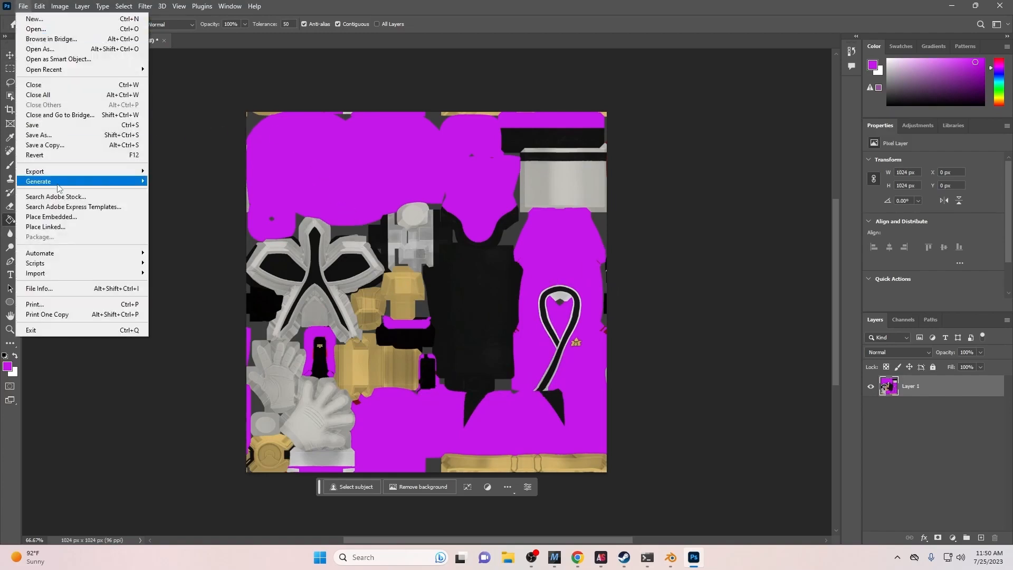
pyautogui.moveTo(60, 175)
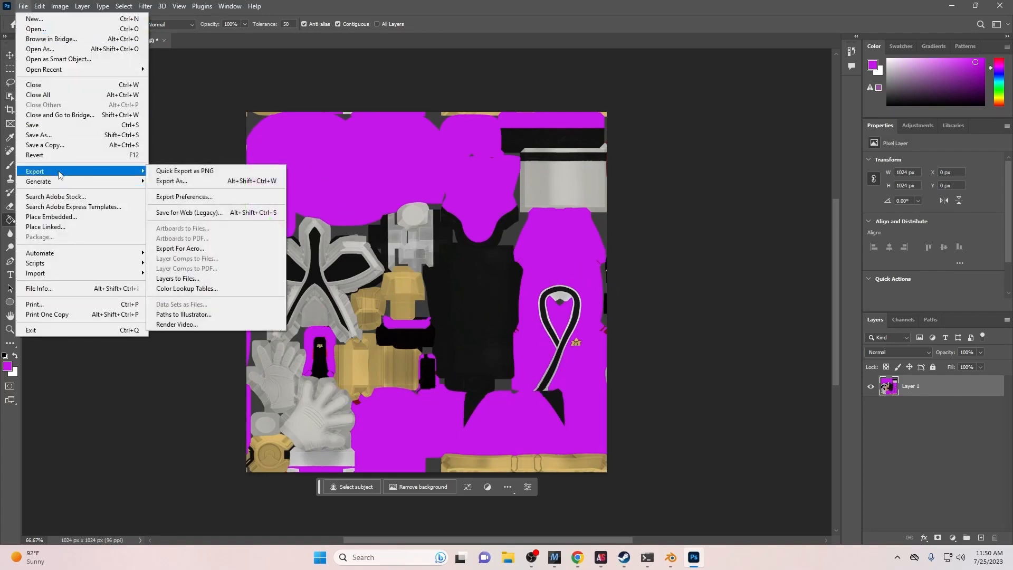
pyautogui.click(166, 171)
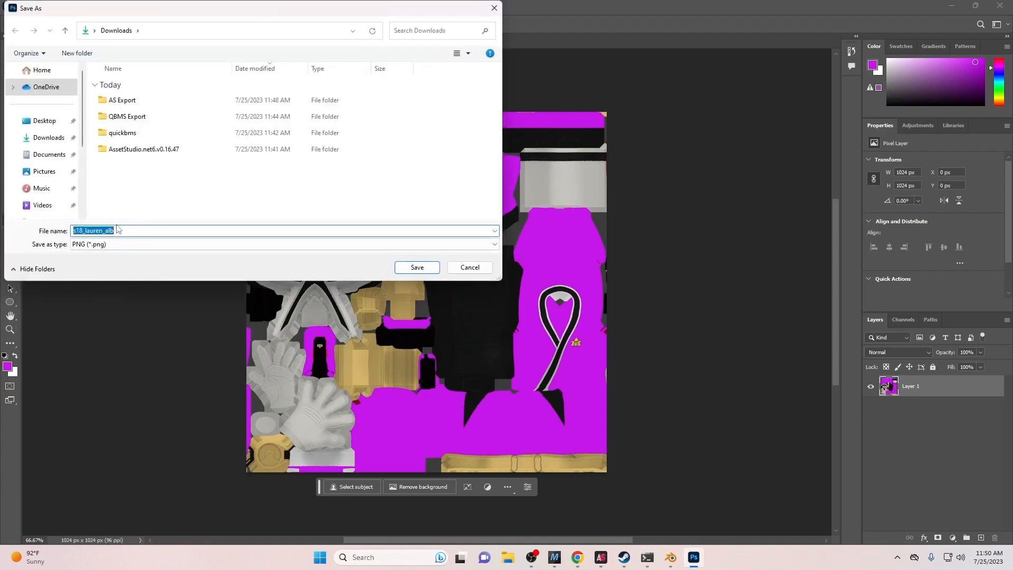
pyautogui.write('Lauren Purple')
pyautogui.click(414, 268)
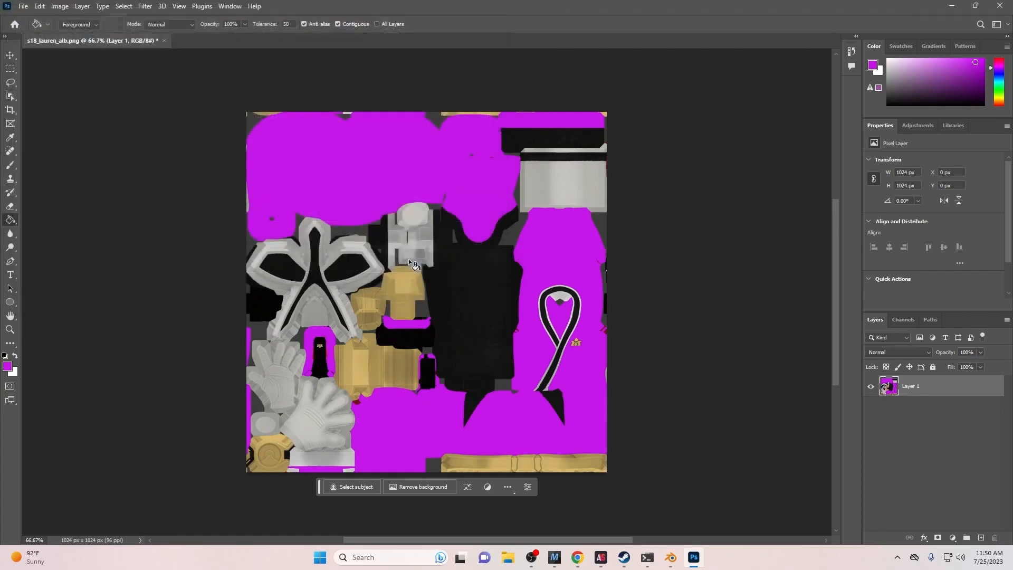
pyautogui.click(952, 6)
pyautogui.click(673, 561)
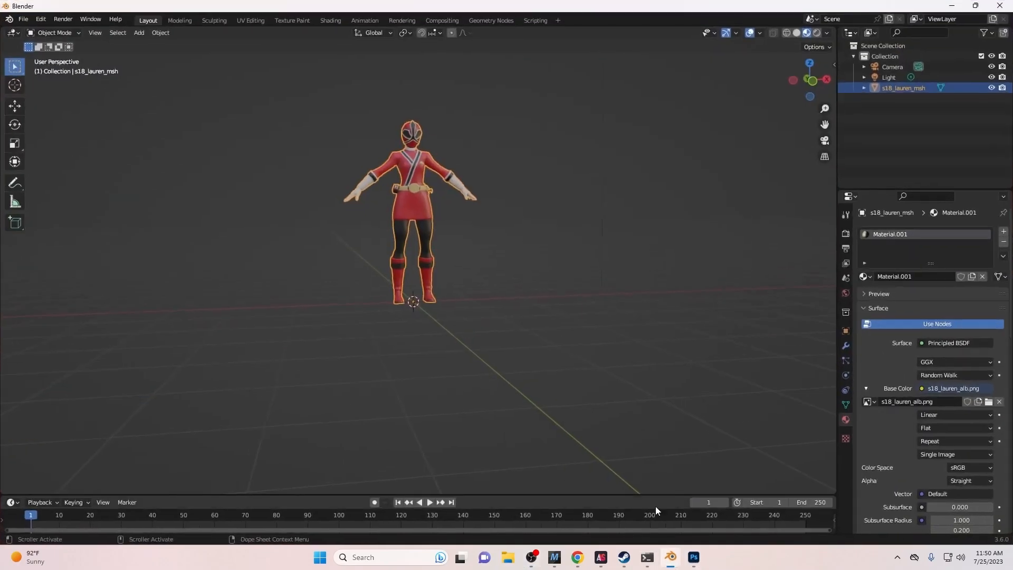
# - Swap the Base Color image to Lauren Purple.png from Downloads
pyautogui.click(990, 402)
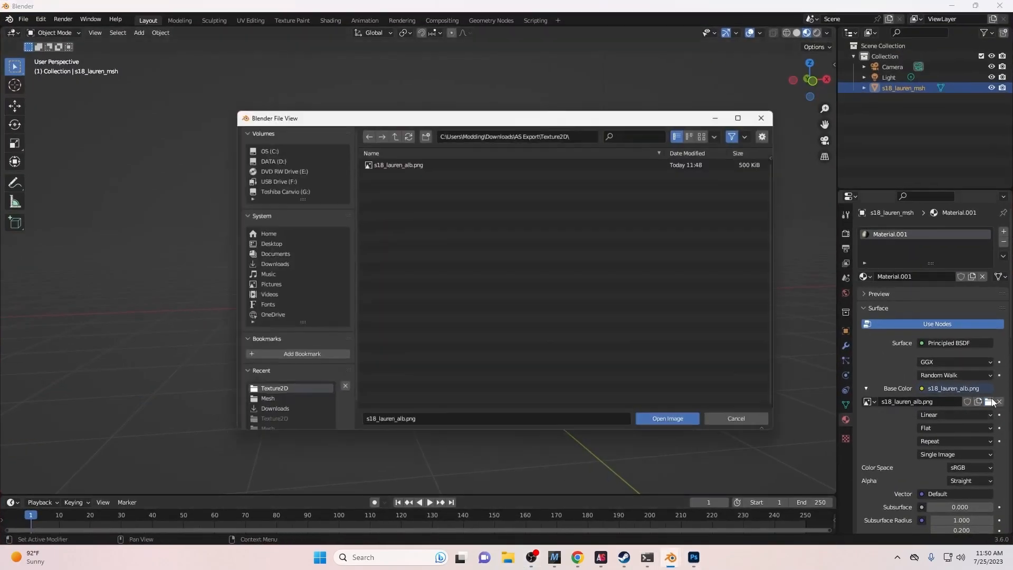
pyautogui.click(290, 262)
pyautogui.click(445, 203)
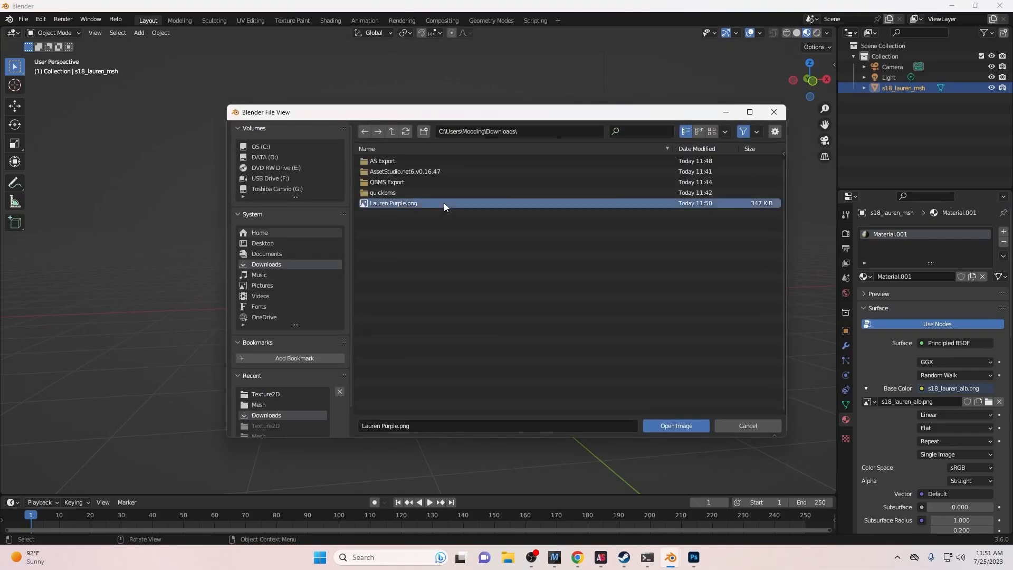
pyautogui.click(648, 425)
# - Orbit around the purple-suited character to inspect it, then minimize Blender
pyautogui.moveTo(648, 426); pyautogui.dragTo(525, 249, button='middle')
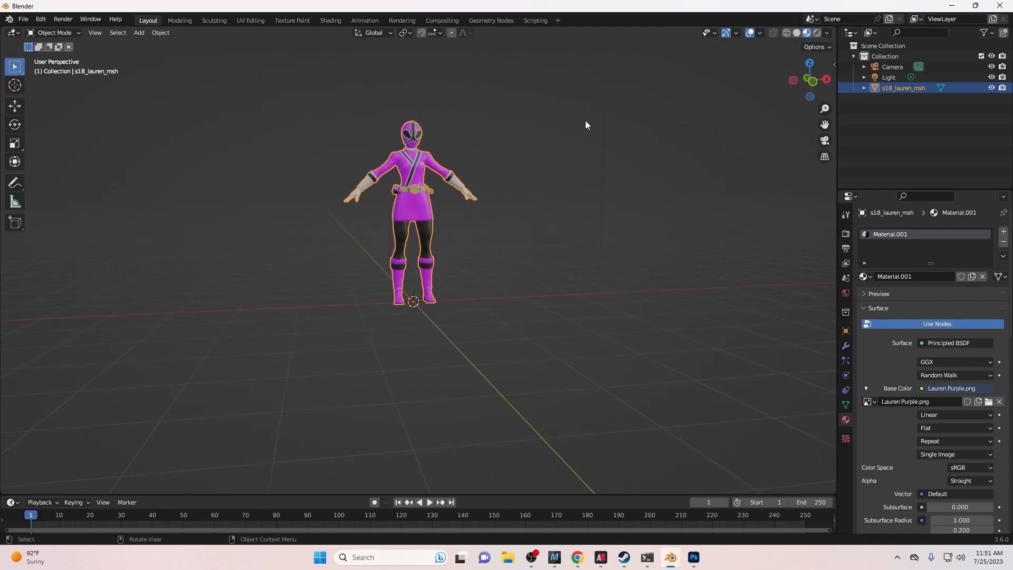
pyautogui.click(510, 187)
pyautogui.moveTo(501, 185); pyautogui.dragTo(441, 220, button='middle')
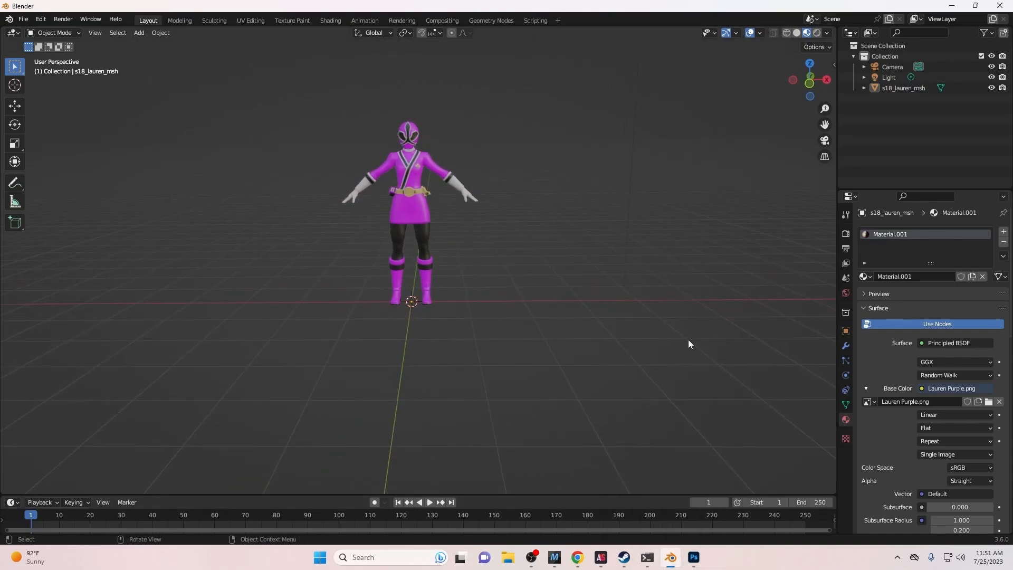
pyautogui.moveTo(246, 235)
pyautogui.mouseDown(button='middle')
pyautogui.moveTo(356, 235)
pyautogui.moveTo(255, 242)
pyautogui.mouseUp(button='middle')
pyautogui.rightClick(254, 243)
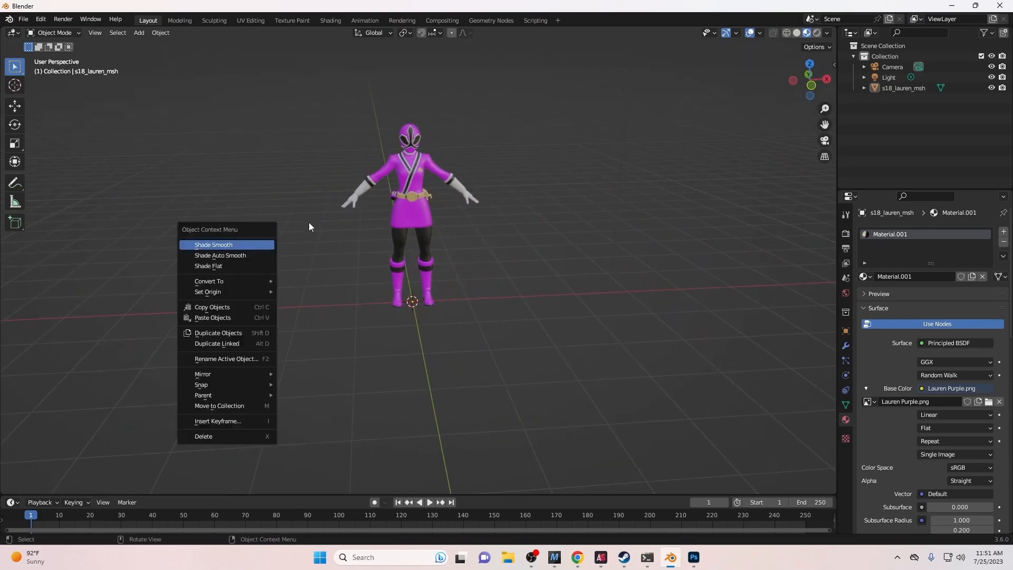
pyautogui.moveTo(324, 226)
pyautogui.mouseDown(button='middle')
pyautogui.moveTo(281, 224)
pyautogui.moveTo(305, 238)
pyautogui.moveTo(342, 213)
pyautogui.moveTo(330, 212)
pyautogui.mouseUp(button='middle')
pyautogui.click(953, 6)
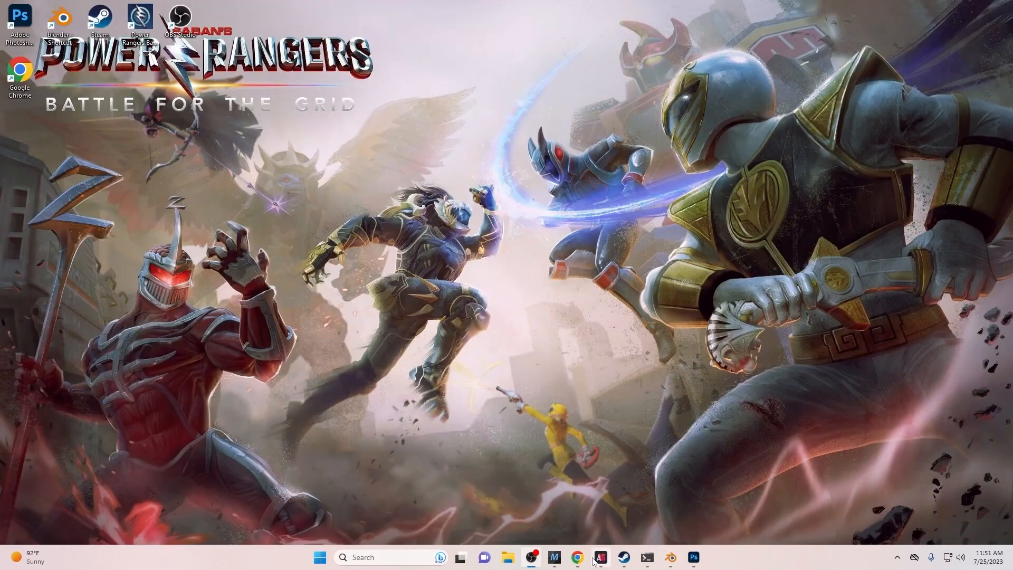
# - Search the web for 'uabea' in Chrome
pyautogui.moveTo(601, 557)
pyautogui.click(578, 499)
pyautogui.click(577, 557)
pyautogui.click(334, 28)
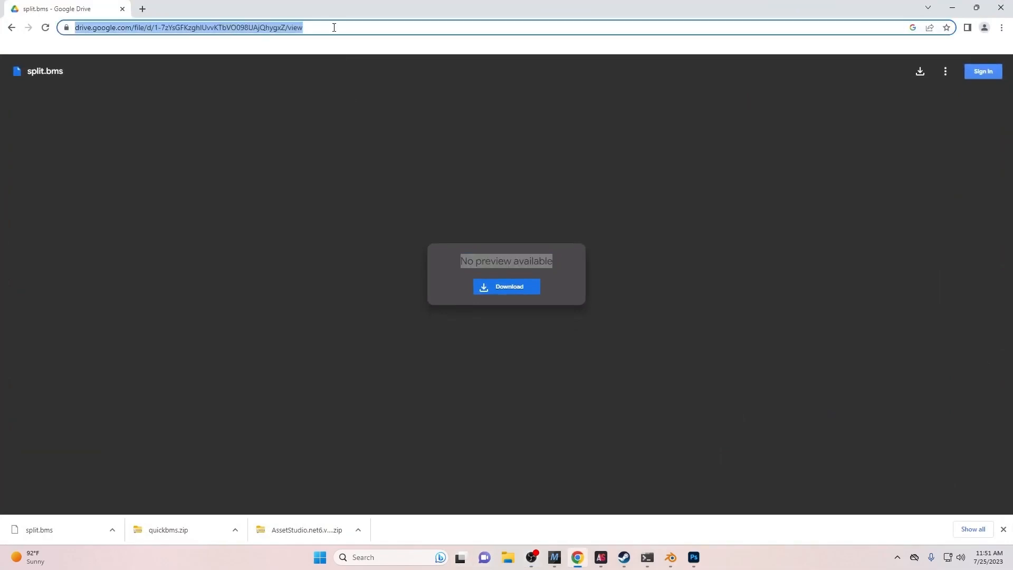
pyautogui.write('uabea')
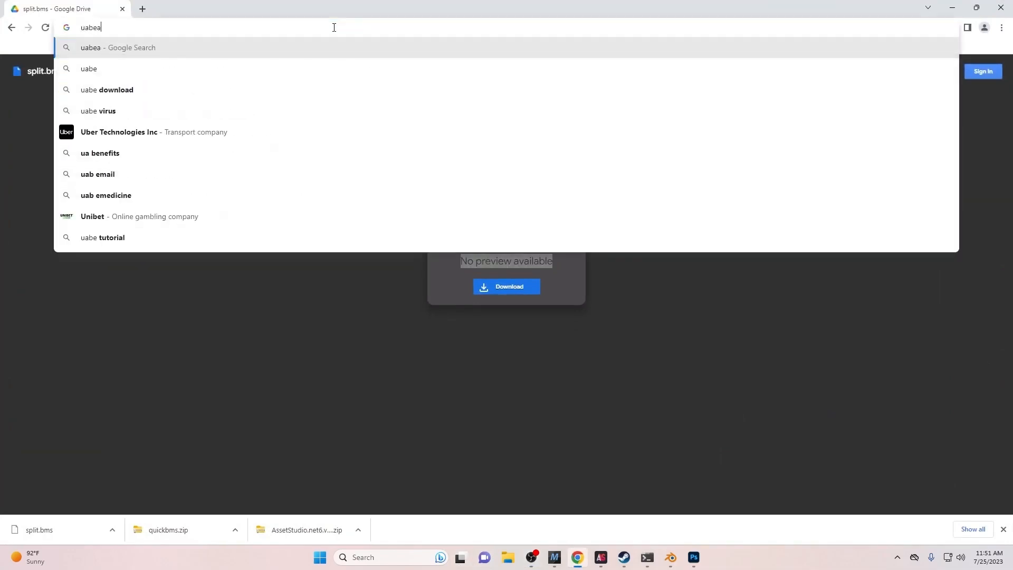
pyautogui.press('Return')
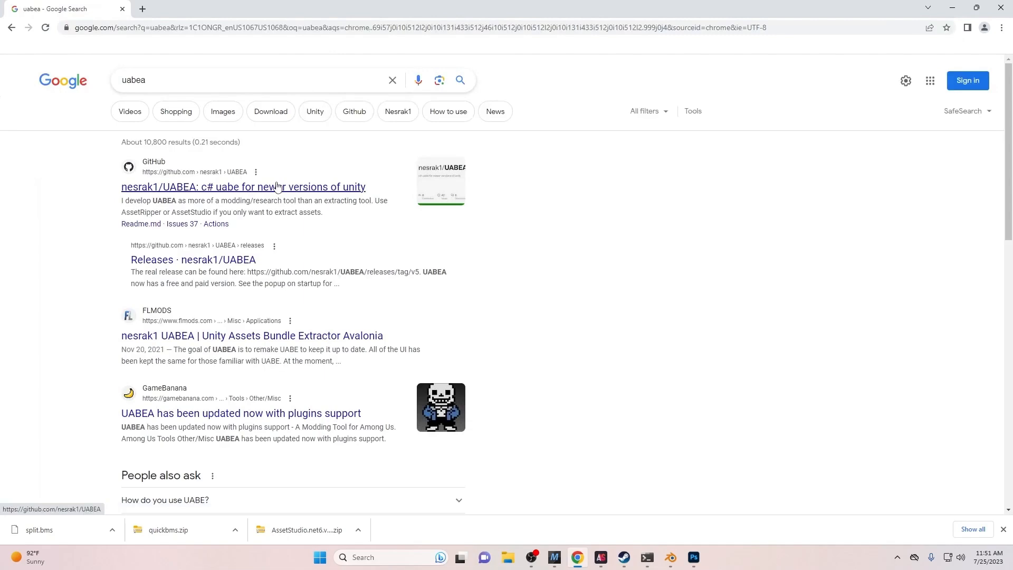
# - Download uabea-windows.zip from the UABEA GitHub repository's sixth release page
pyautogui.click(278, 187)
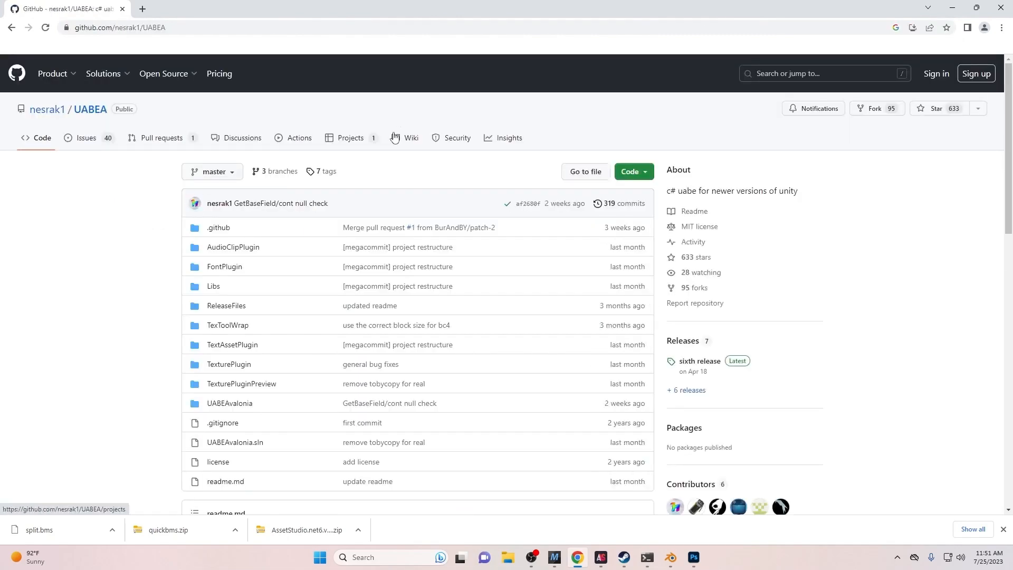
pyautogui.scroll(-2, 414, 207)
pyautogui.click(684, 261)
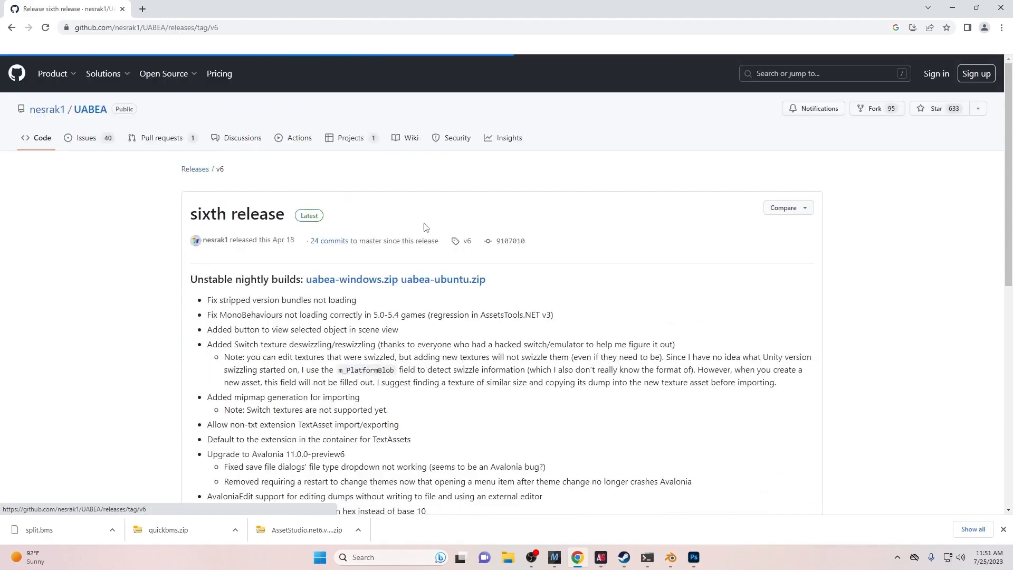
pyautogui.scroll(-9, 319, 269)
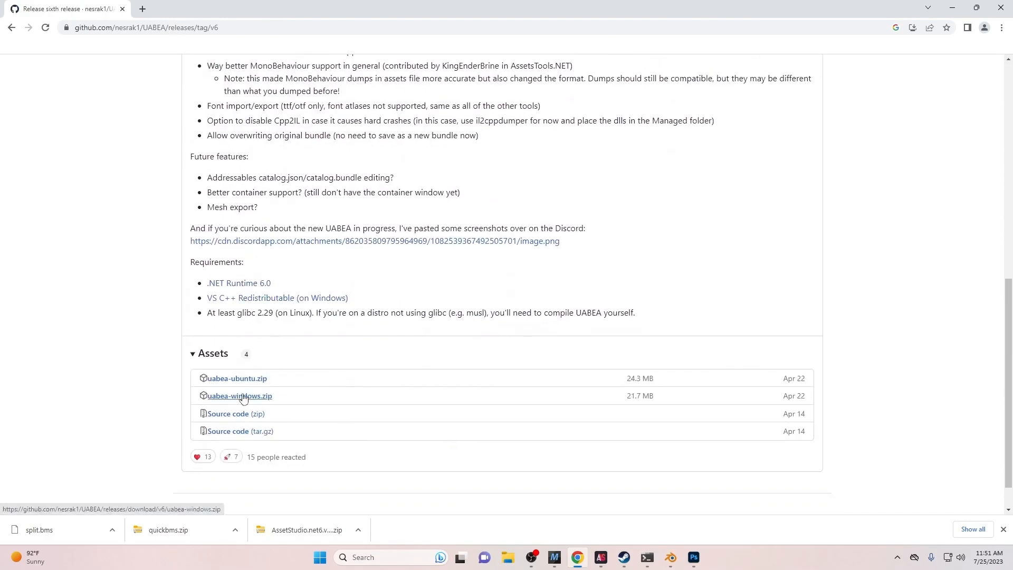
pyautogui.click(243, 397)
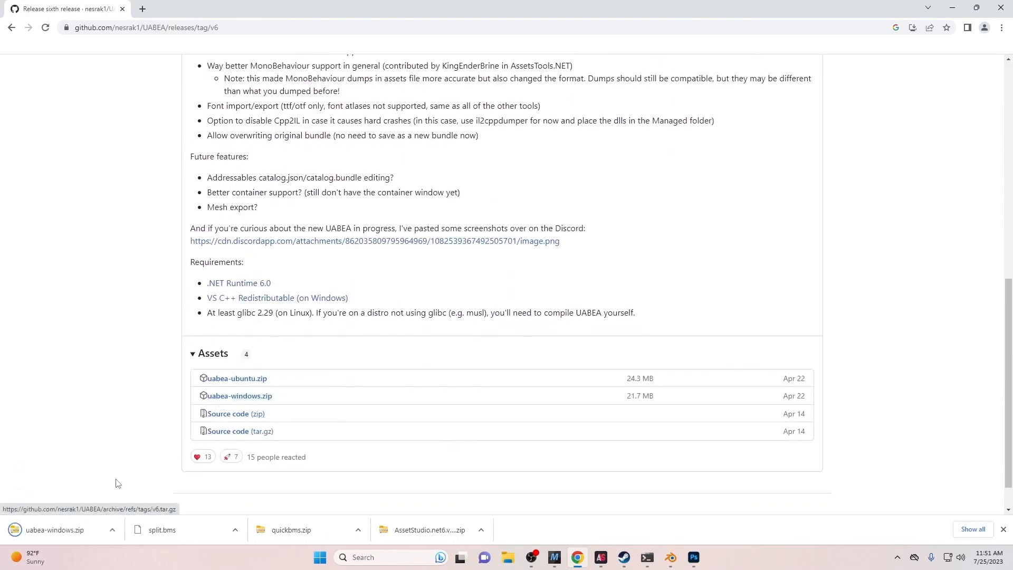
pyautogui.click(507, 558)
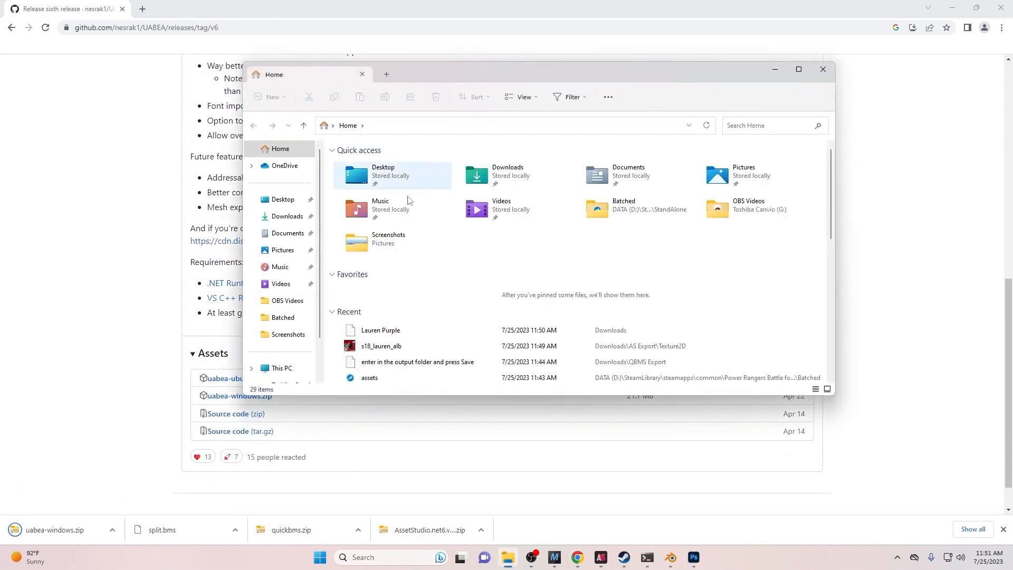
# - Extract uabea-windows.zip in Downloads to the suggested uabea-windows folder
pyautogui.click(289, 217)
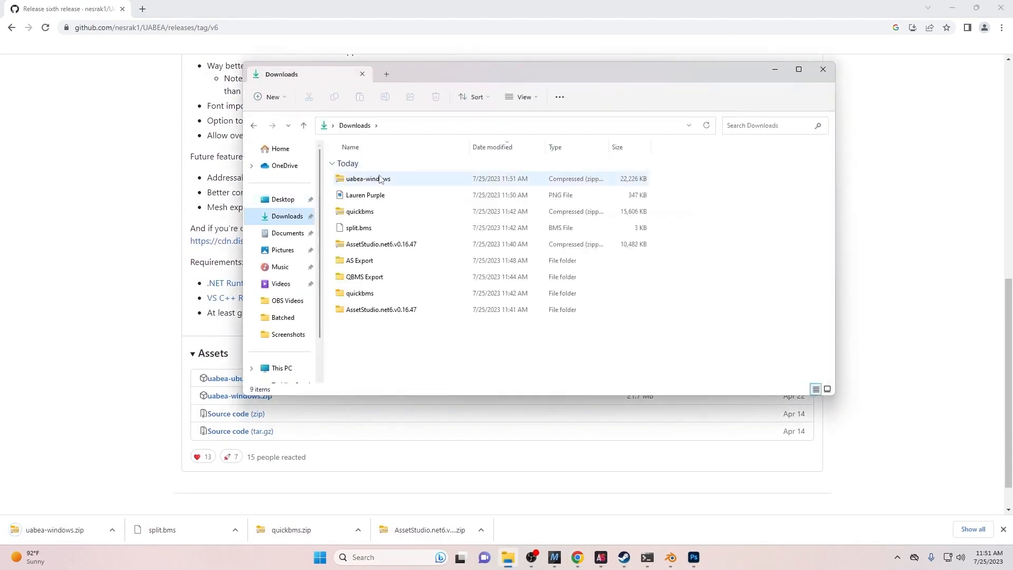
pyautogui.doubleClick(395, 182)
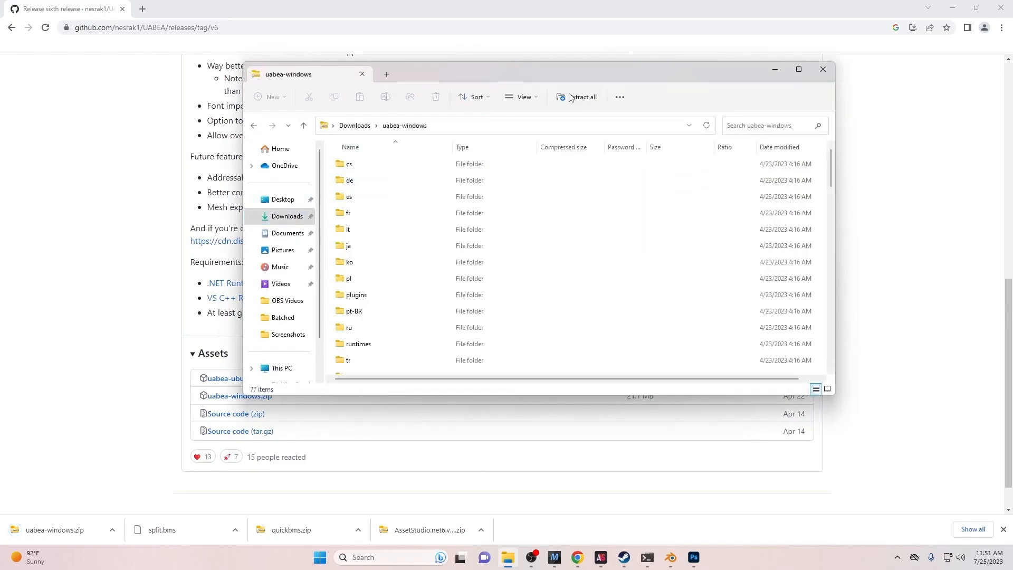
pyautogui.click(577, 97)
pyautogui.click(599, 378)
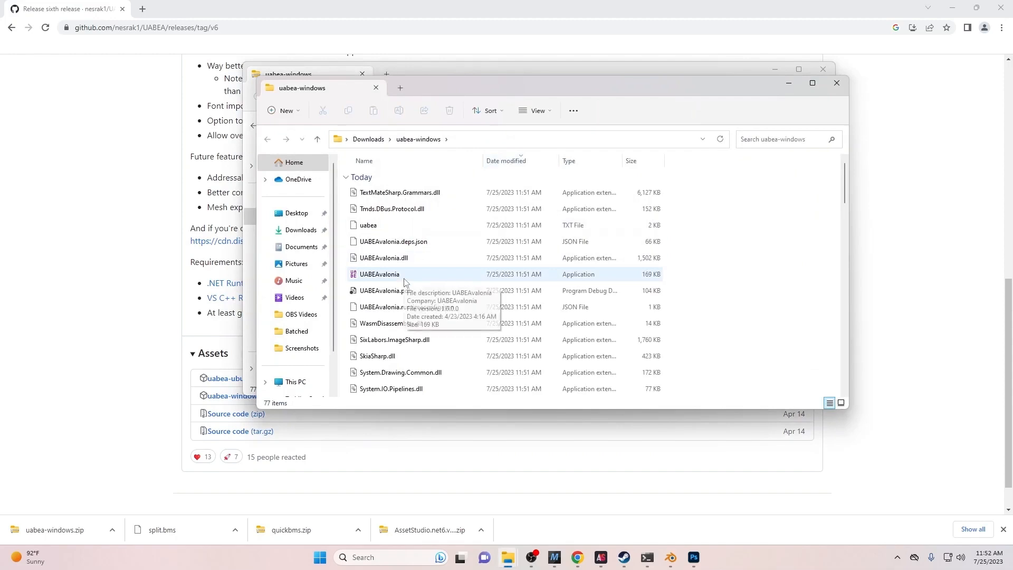
pyautogui.click(145, 29)
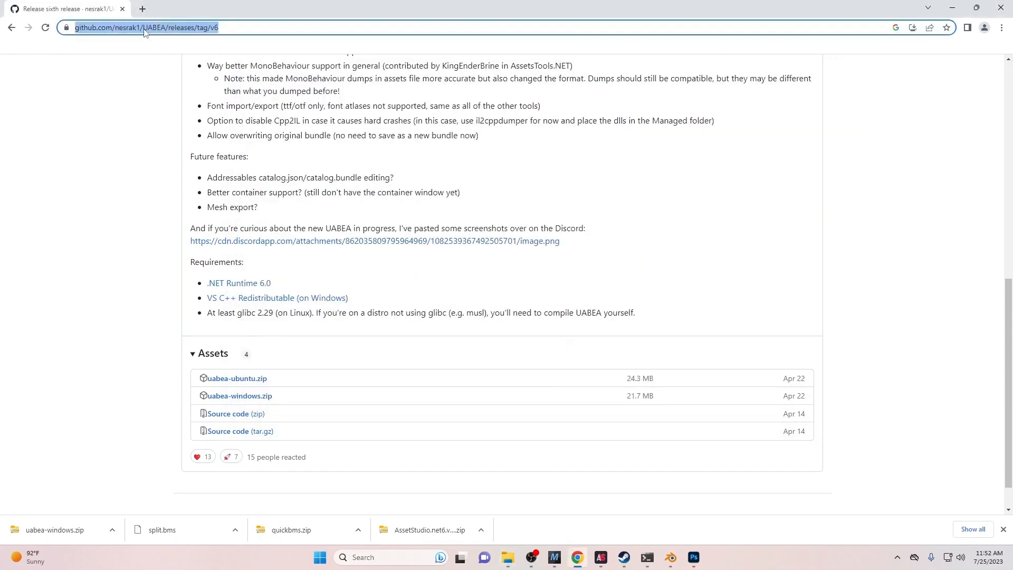
# - Search for 'hxd' and download the English HxD installer from the mh-nexus downloads page
pyautogui.write('hxd')
pyautogui.press('Return')
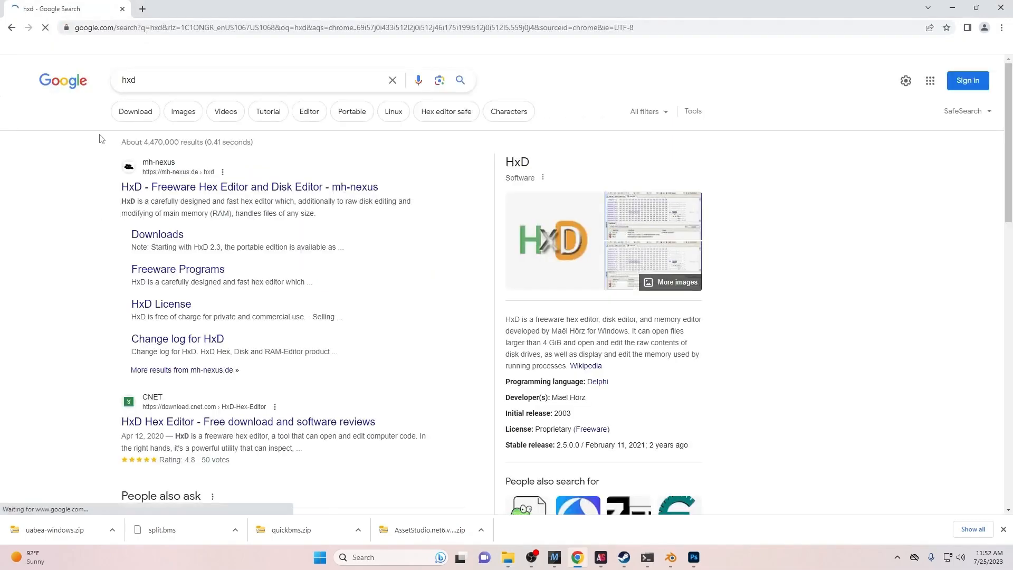
pyautogui.click(142, 182)
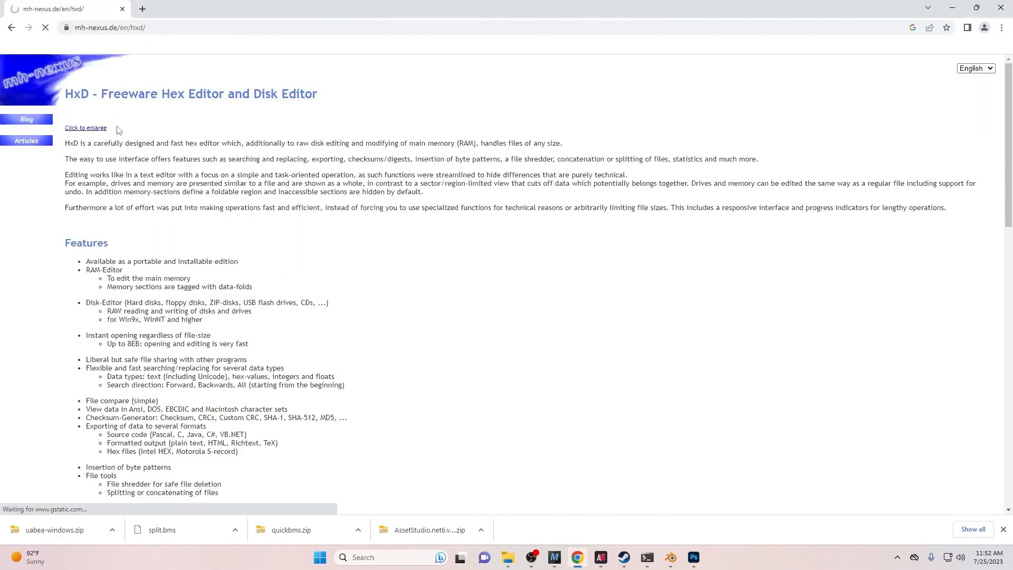
pyautogui.scroll(-15, 90, 211)
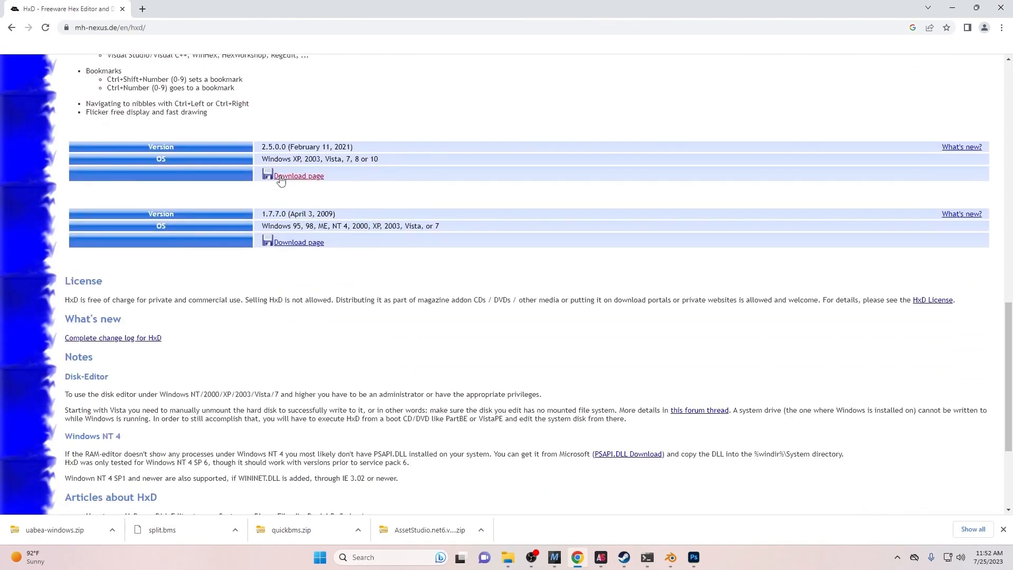
pyautogui.click(280, 178)
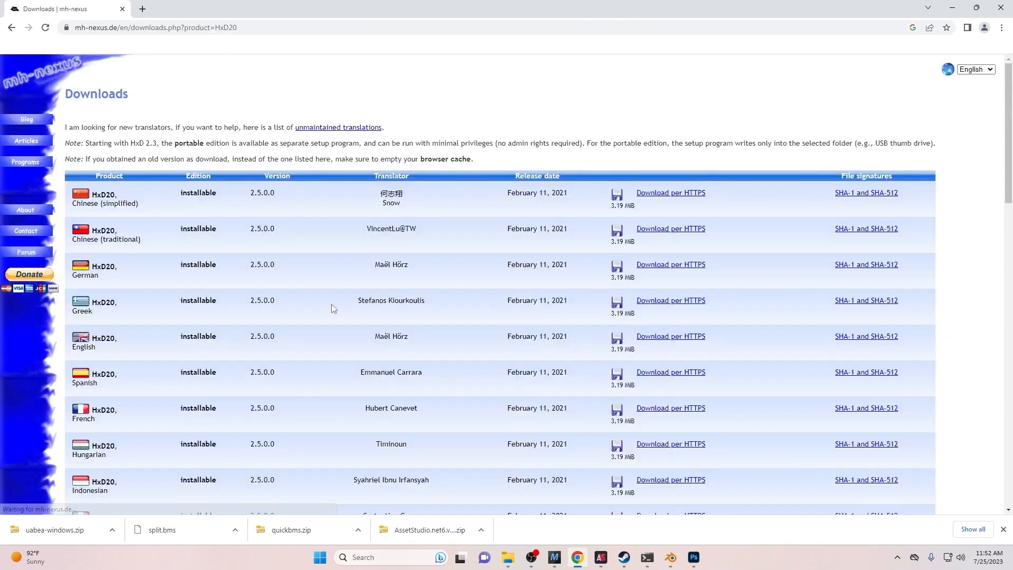
pyautogui.click(654, 338)
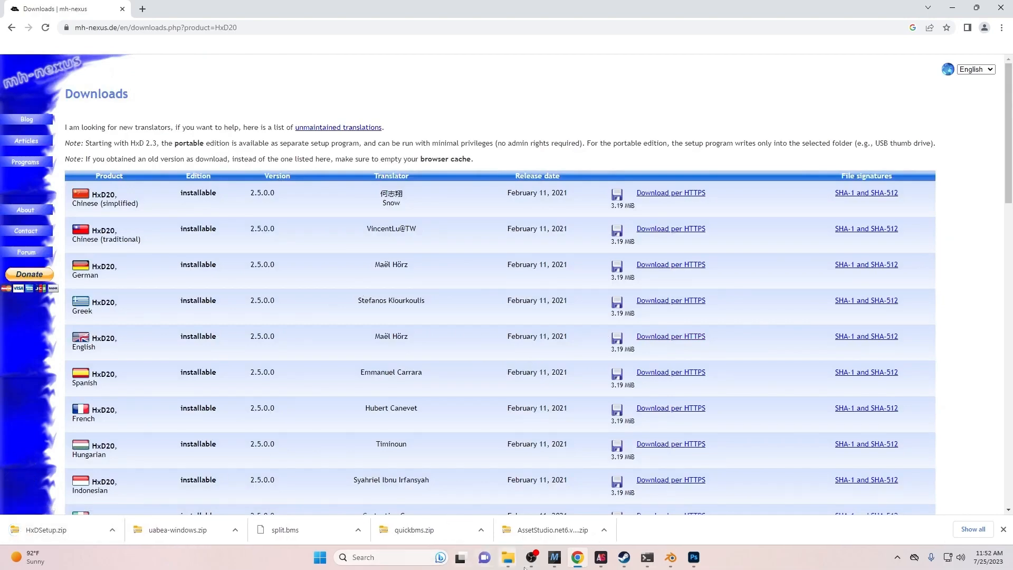
# - Extract HxDSetup.zip in Downloads and run the HxDSetup installer
pyautogui.moveTo(507, 558)
pyautogui.click(456, 494)
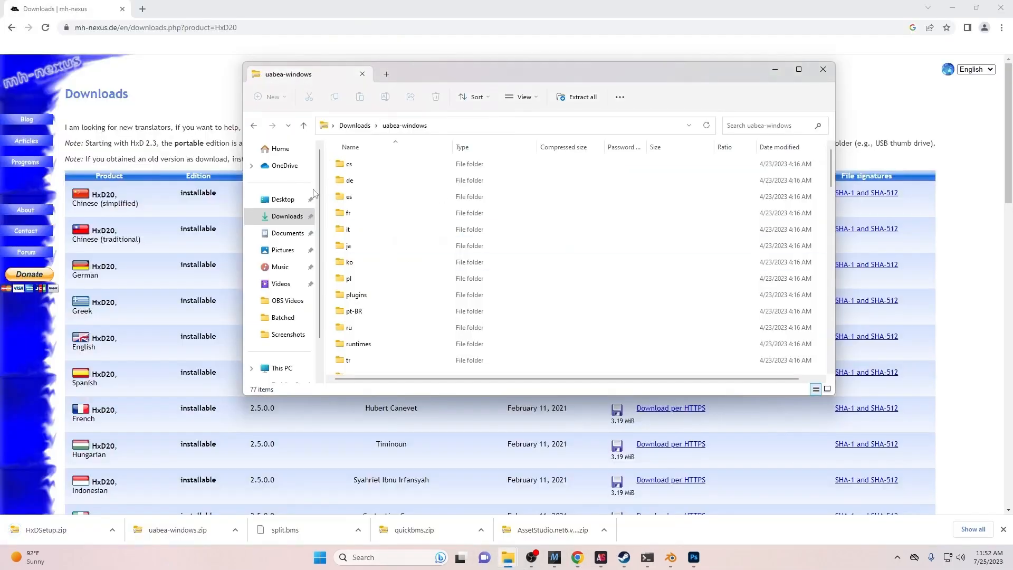
pyautogui.click(287, 216)
pyautogui.click(418, 179)
pyautogui.doubleClick(417, 179)
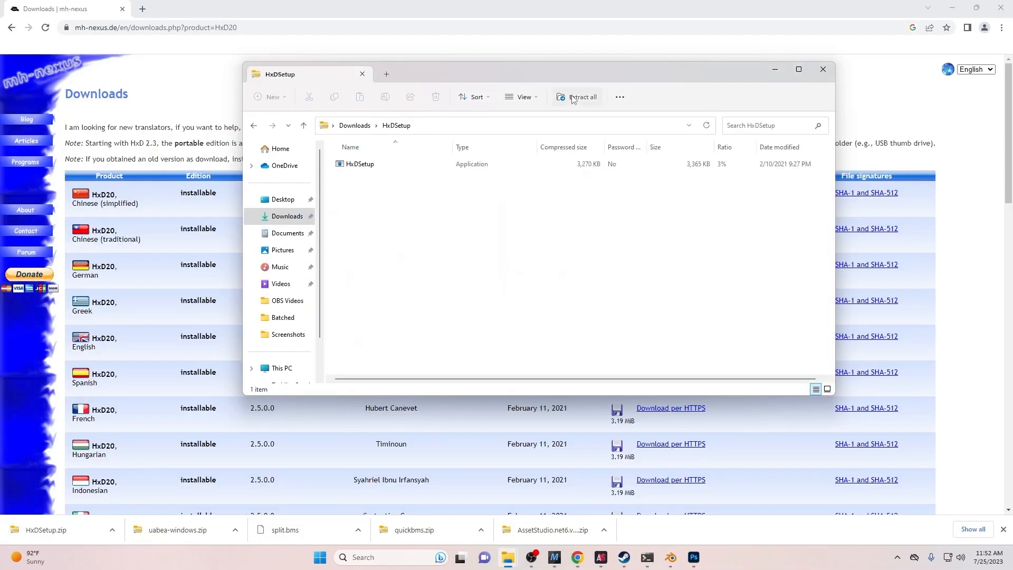
pyautogui.click(578, 96)
pyautogui.click(602, 379)
pyautogui.doubleClick(464, 209)
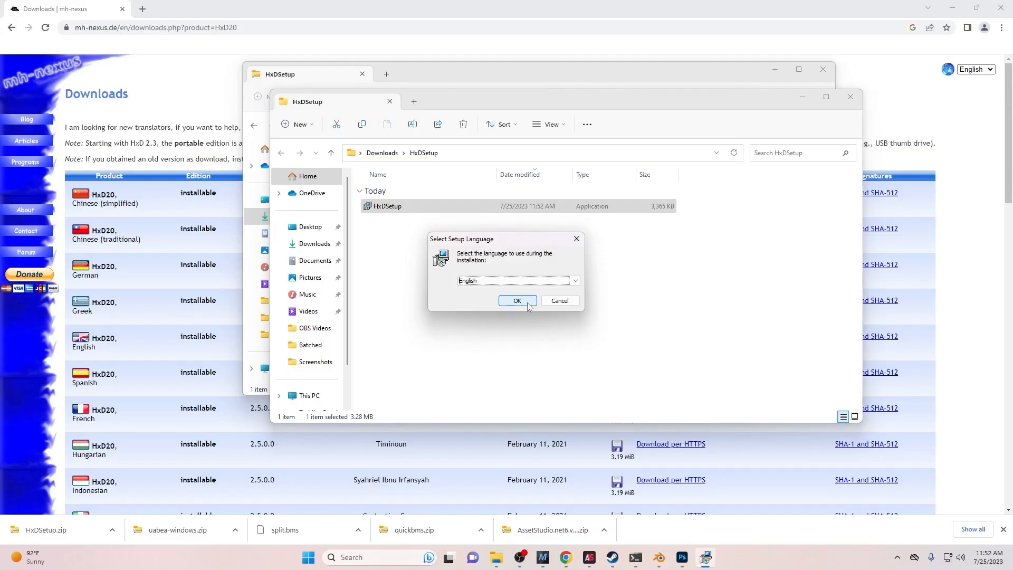
# - Install HxD with default location and Start Menu folder, adding a desktop shortcut, then launch it
pyautogui.click(517, 301)
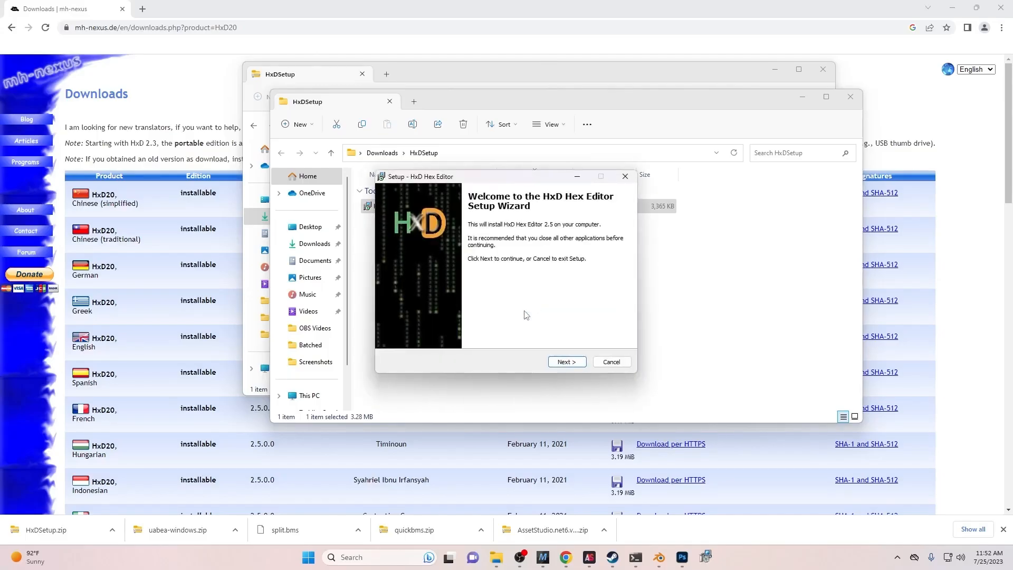
pyautogui.click(556, 362)
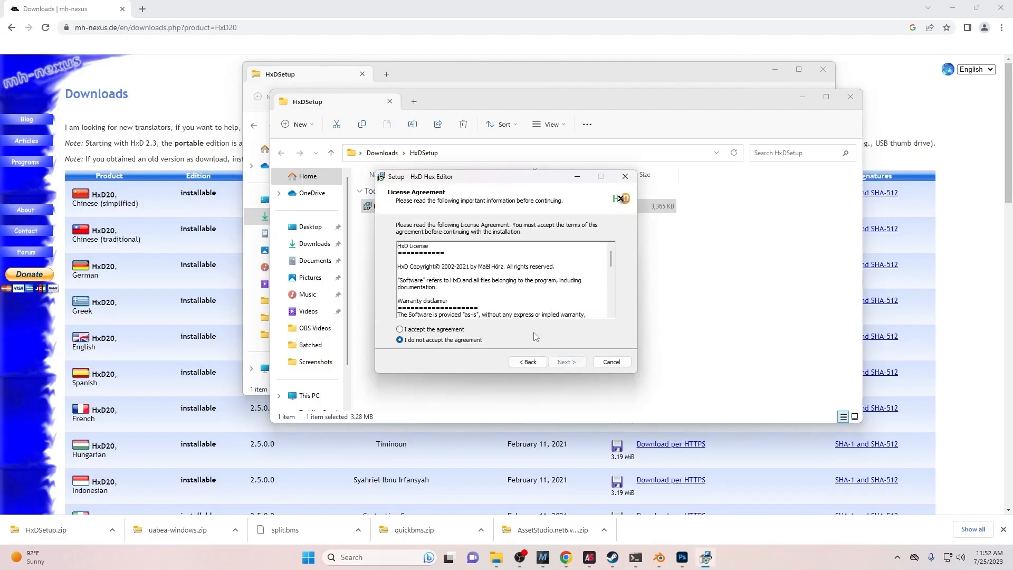
pyautogui.click(478, 329)
pyautogui.click(560, 362)
pyautogui.click(560, 362)
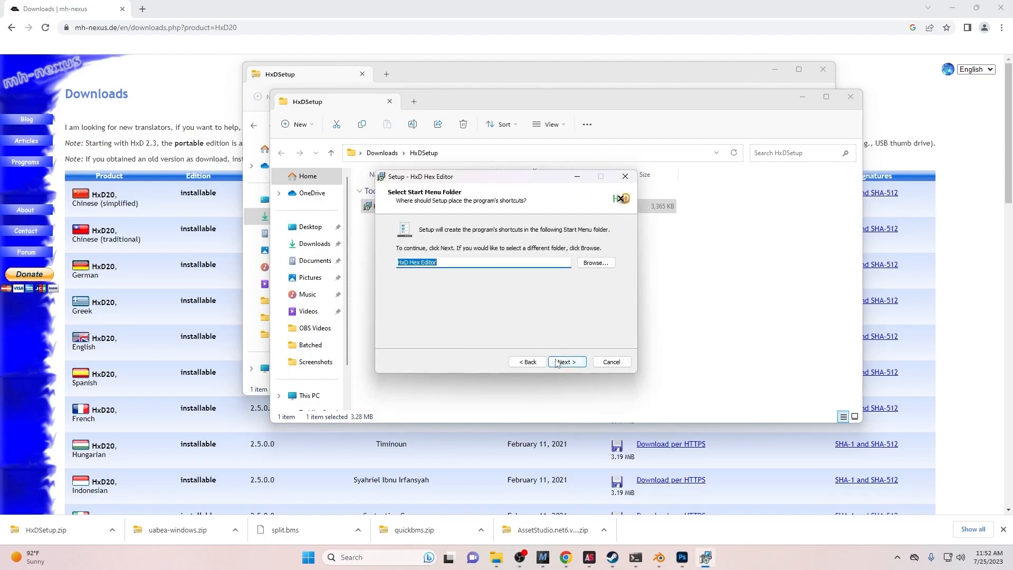
pyautogui.click(557, 363)
pyautogui.click(467, 259)
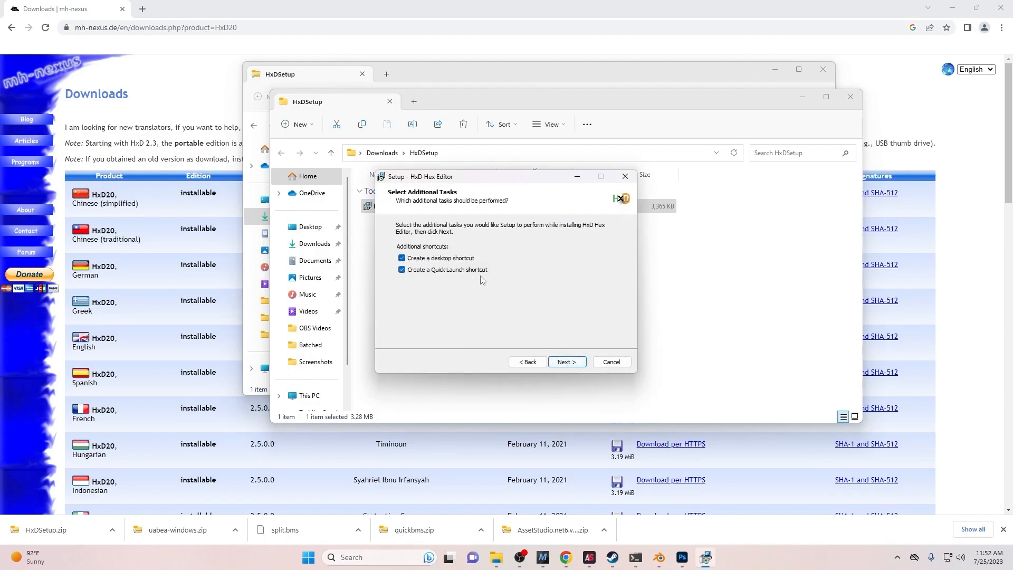
pyautogui.click(565, 362)
pyautogui.click(561, 362)
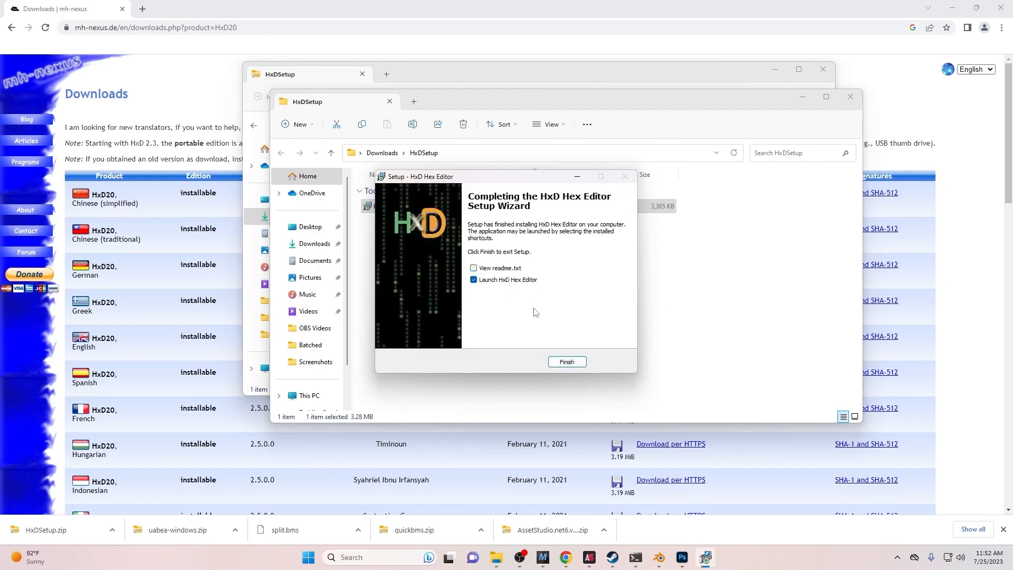
pyautogui.click(566, 362)
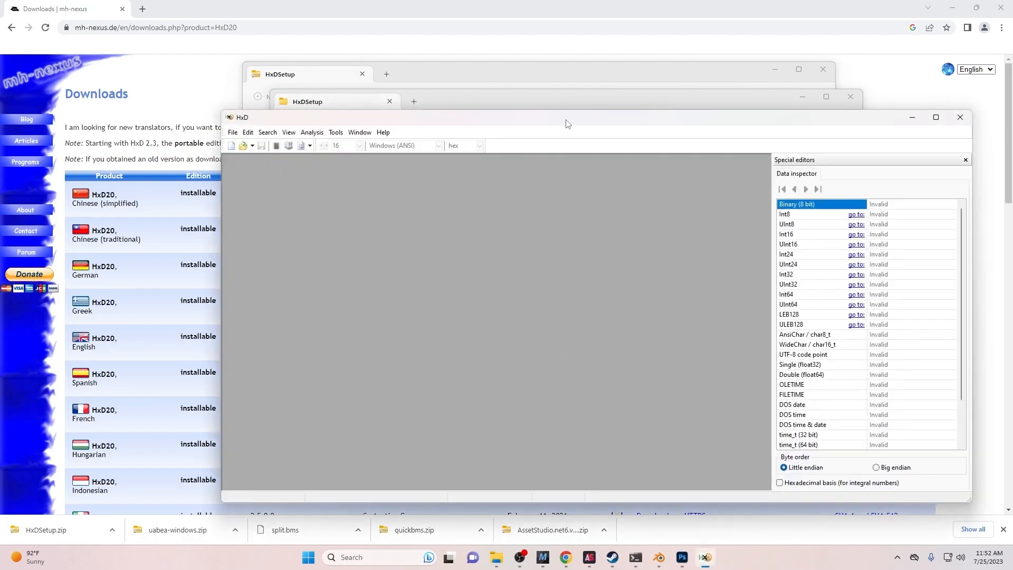
# - Minimize HxD, close both HxDSetup folder windows, and minimize Chrome
pyautogui.moveTo(568, 124); pyautogui.dragTo(513, 122)
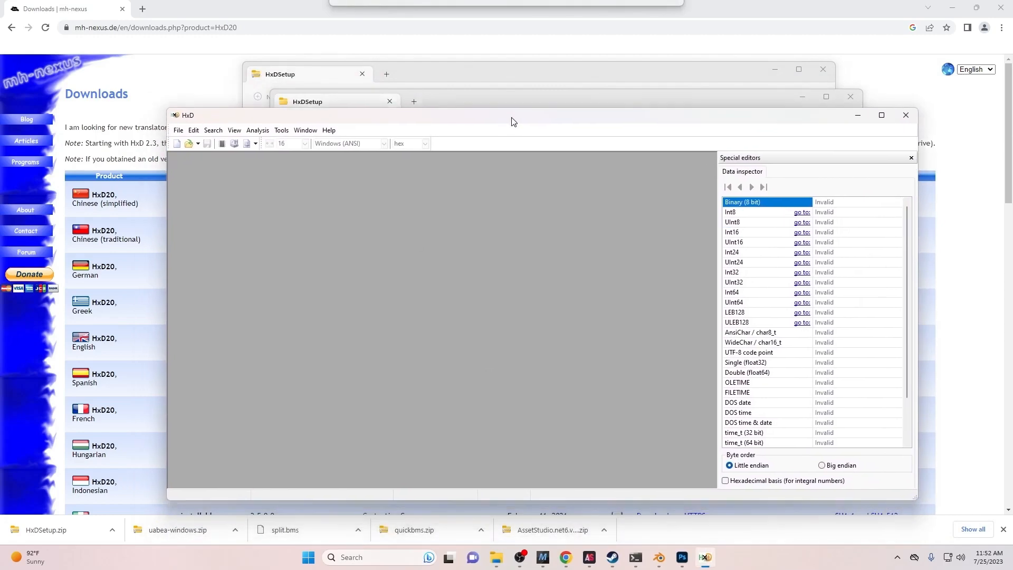
pyautogui.click(857, 115)
pyautogui.click(851, 96)
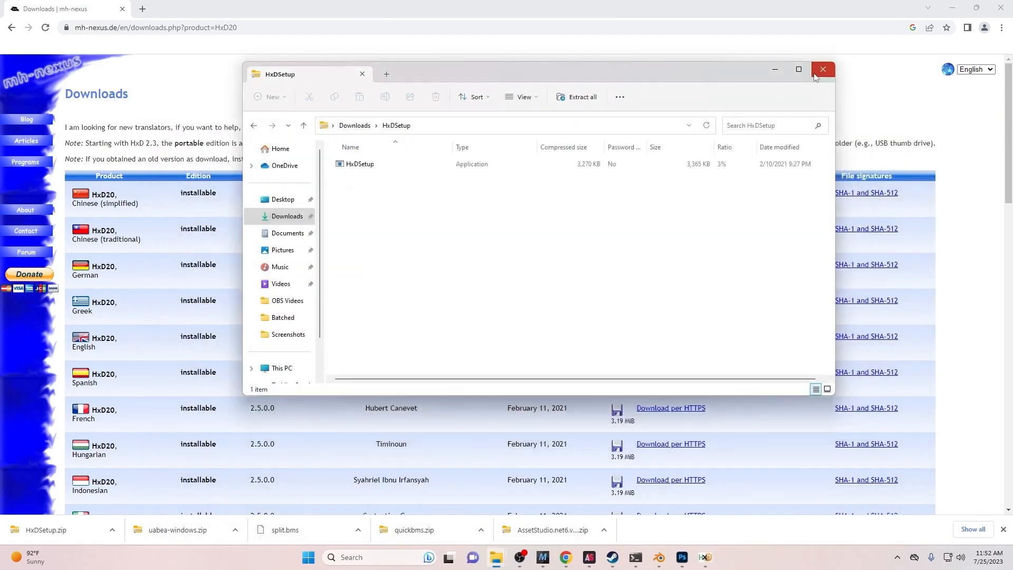
pyautogui.click(816, 76)
pyautogui.click(952, 9)
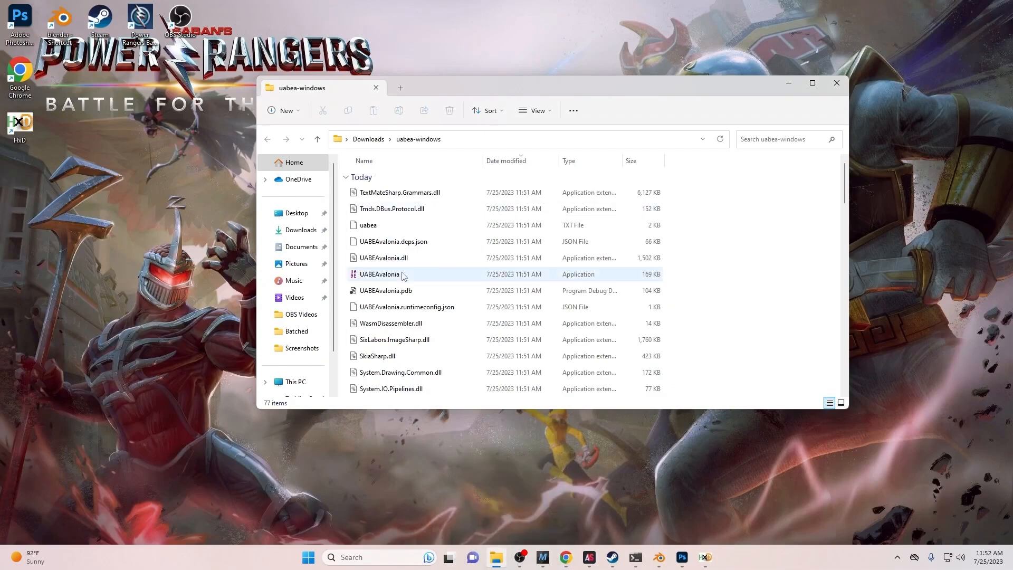
# - Start UABEAvalonia through SmartScreen's Run anyway option, then switch back to AssetStudio
pyautogui.doubleClick(398, 275)
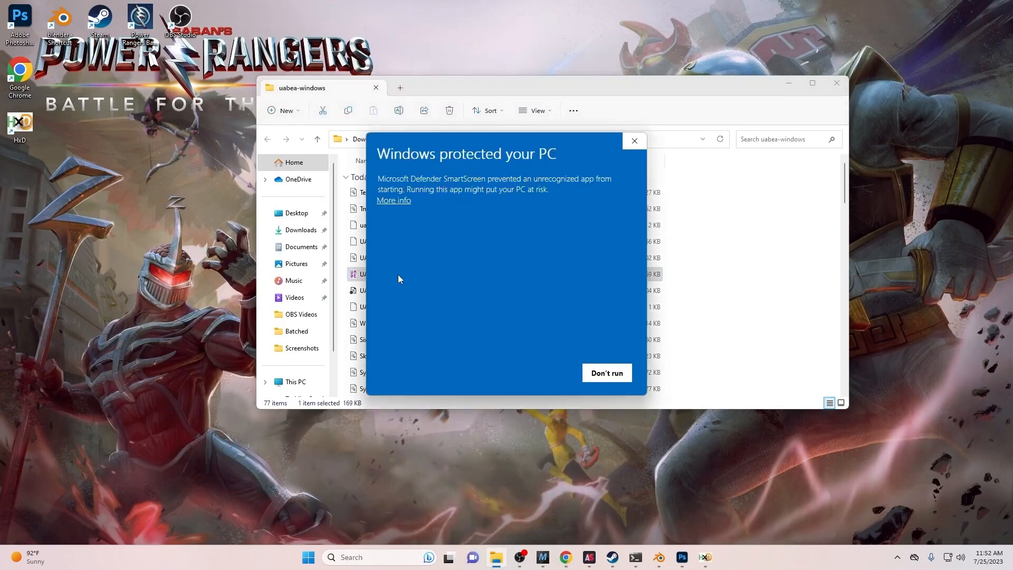
pyautogui.click(394, 201)
pyautogui.click(544, 373)
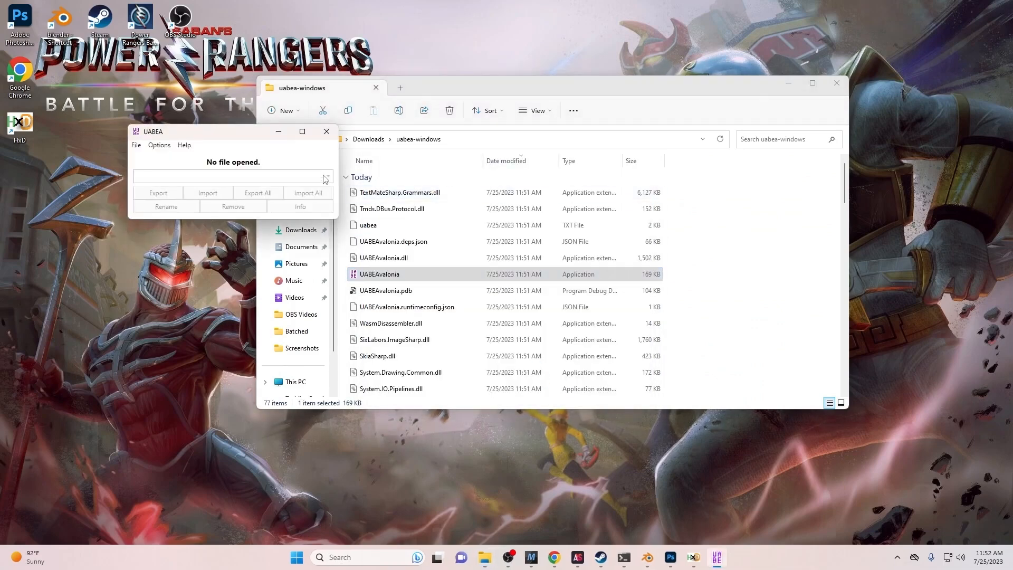
pyautogui.moveTo(222, 129)
pyautogui.mouseDown()
pyautogui.moveTo(229, 142)
pyautogui.moveTo(239, 133)
pyautogui.mouseUp()
pyautogui.moveTo(259, 127); pyautogui.dragTo(263, 135)
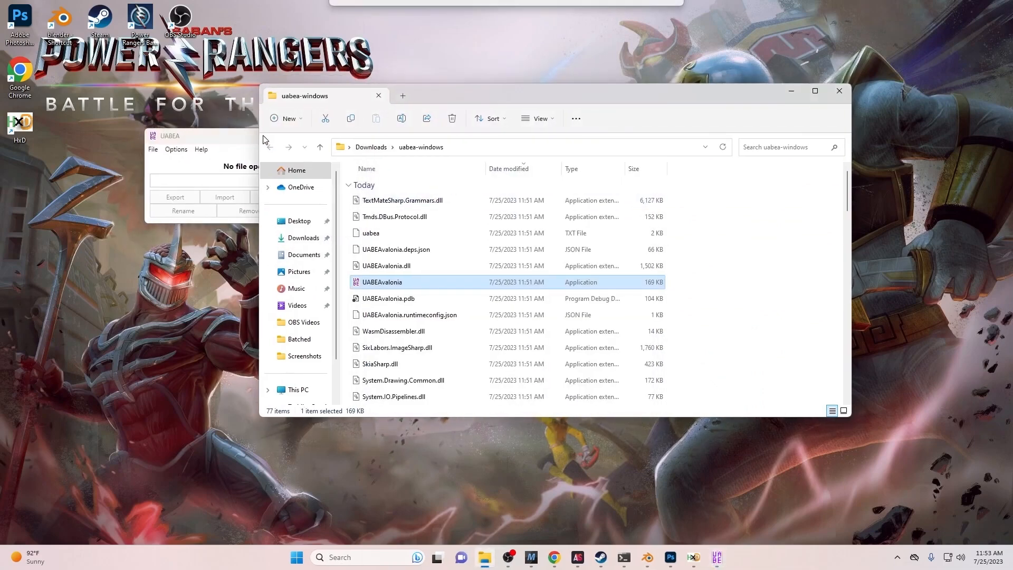
pyautogui.click(223, 137)
pyautogui.click(578, 559)
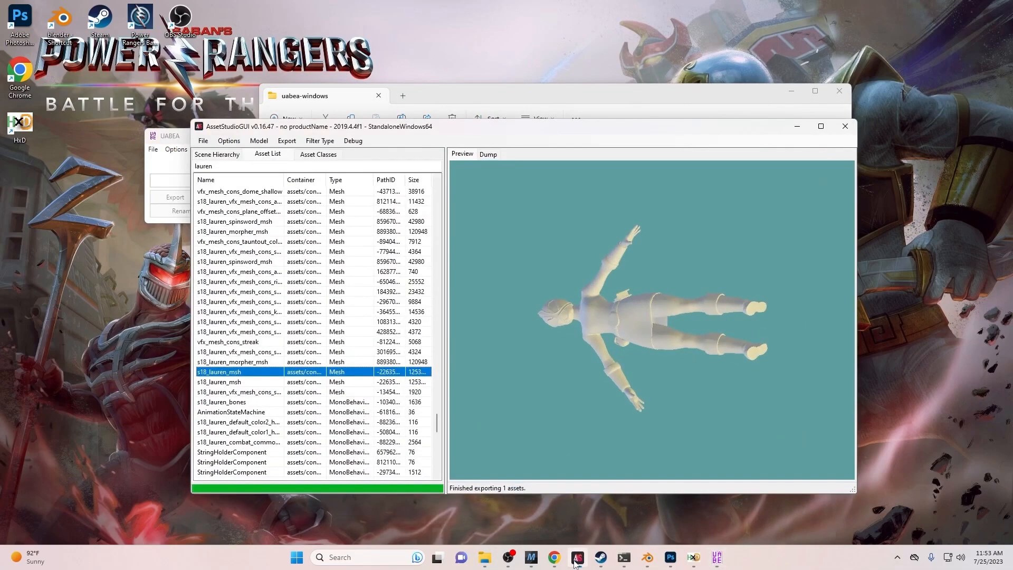
# - Use Show original file on s18_lauren_alb to reveal assets_178.unity3D in File Explorer
pyautogui.scroll(-10, 275, 378)
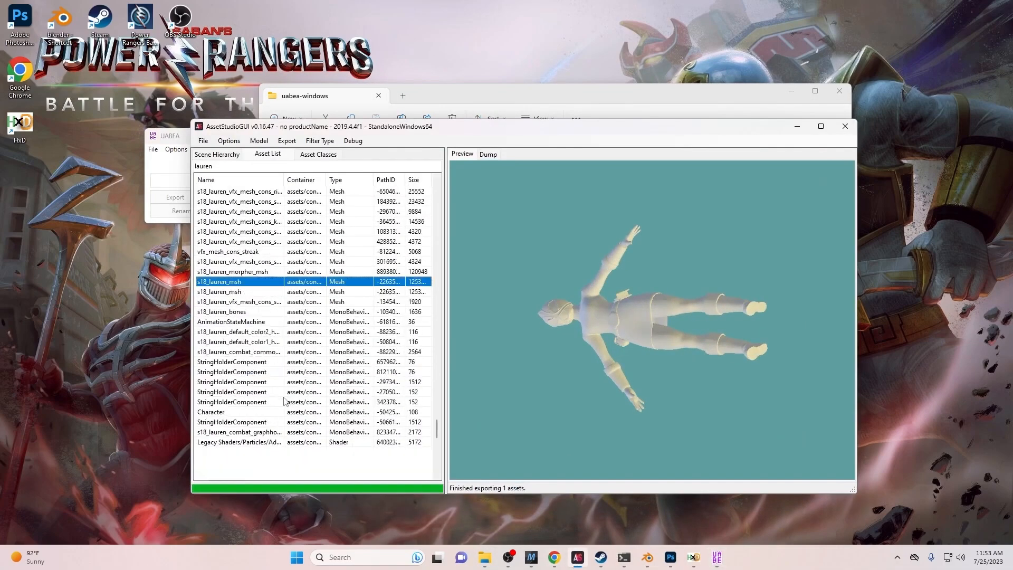
pyautogui.scroll(-7, 262, 387)
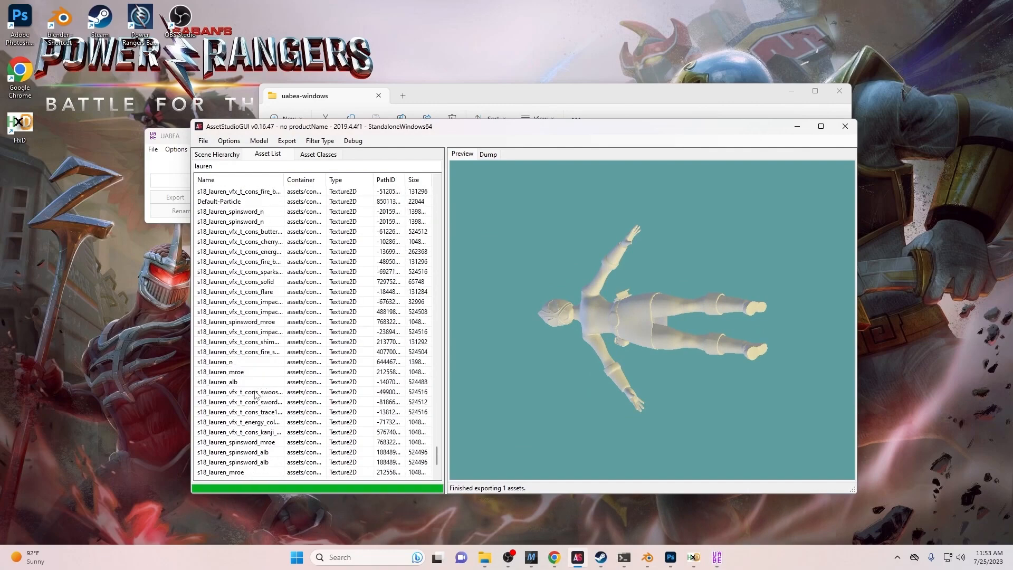
pyautogui.click(255, 291)
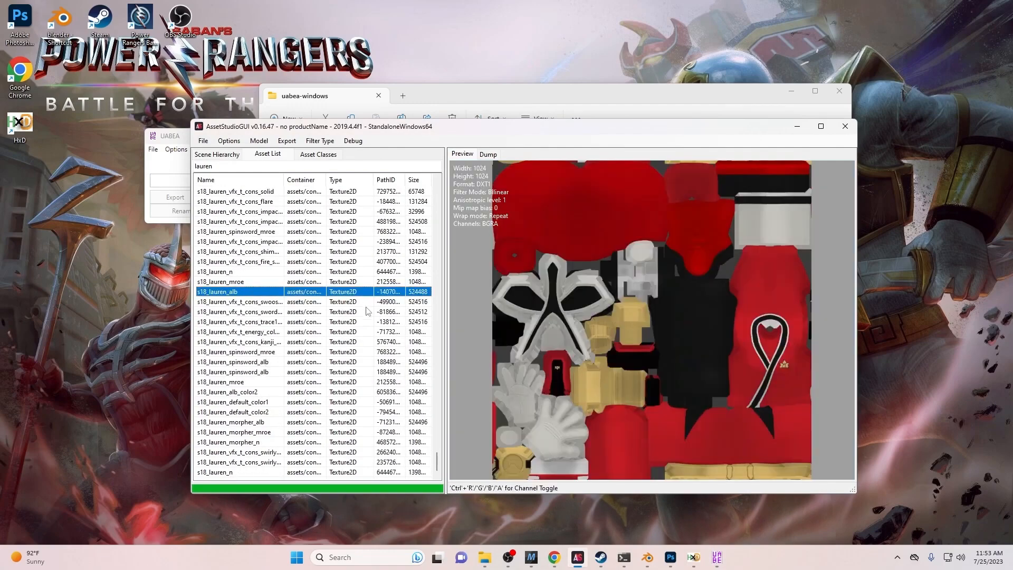
pyautogui.rightClick(318, 296)
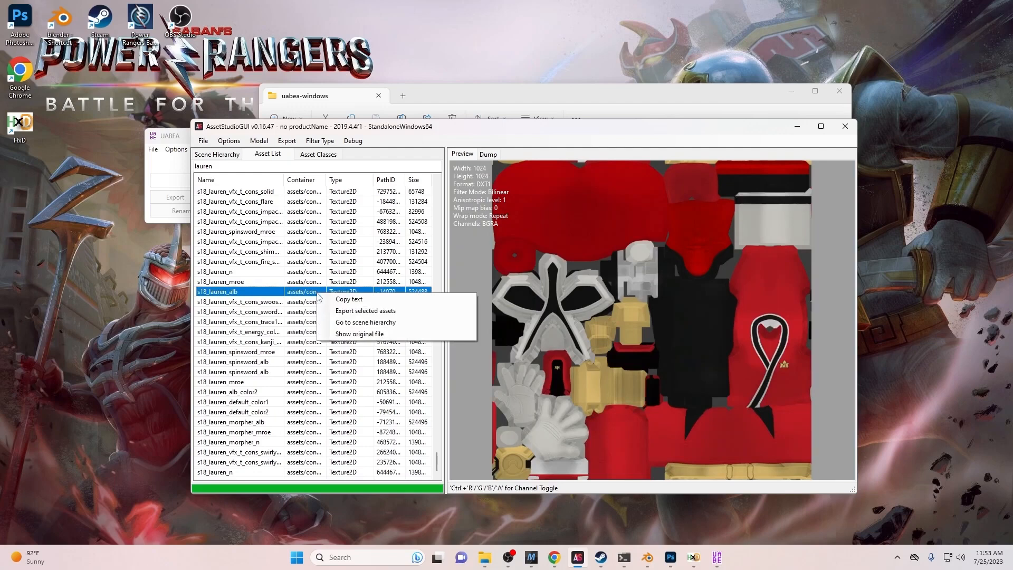
pyautogui.click(351, 335)
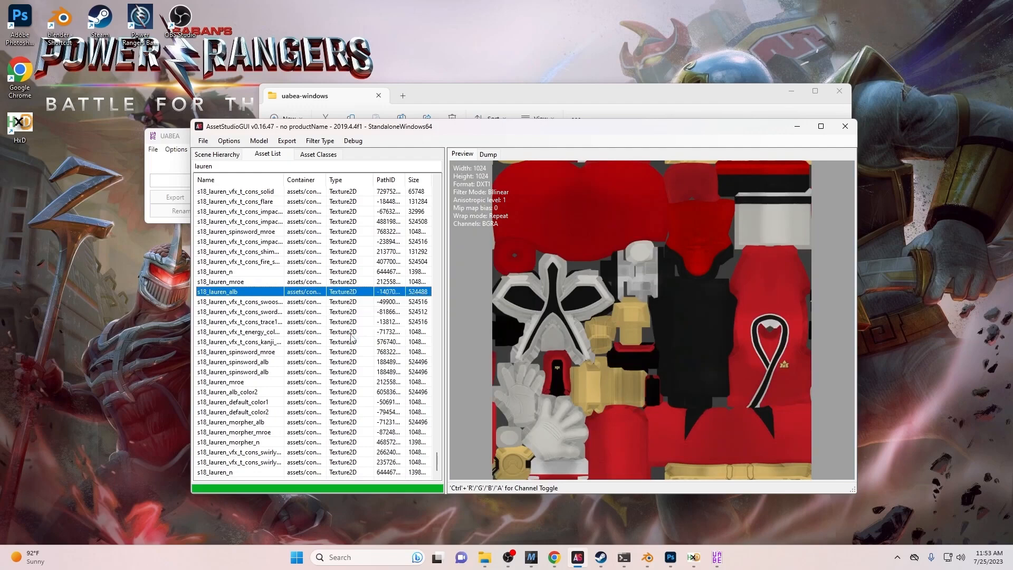
pyautogui.scroll(-1, 369, 361)
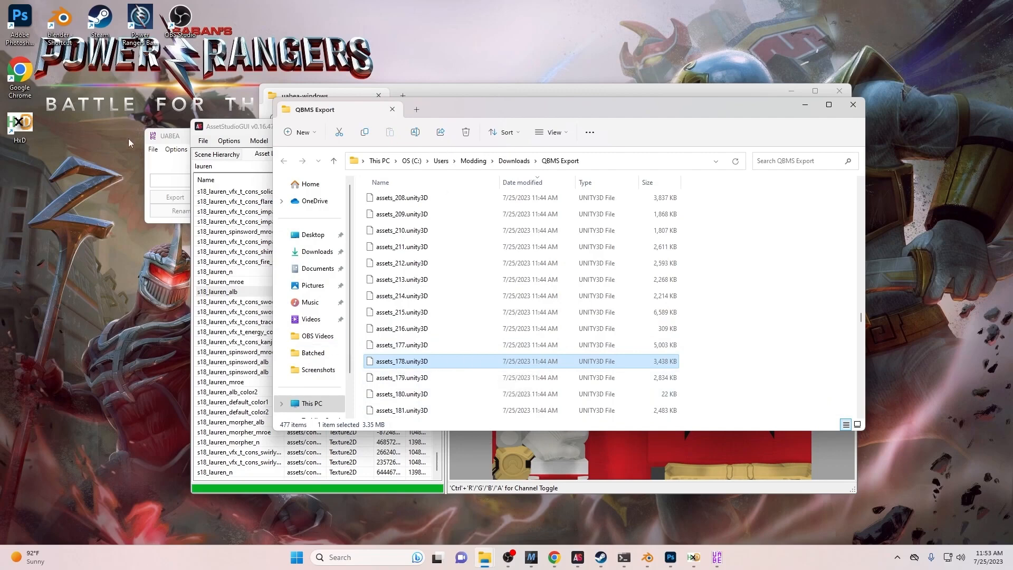
# - Open assets_178.unity3D from QBMS Export in UABEA, decompressing it to memory
pyautogui.click(852, 105)
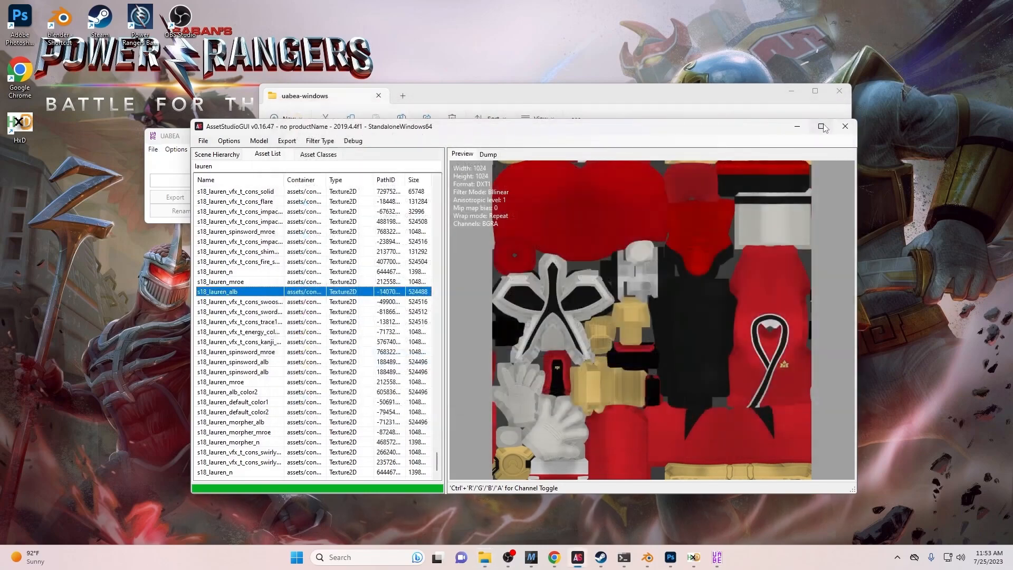
pyautogui.click(797, 127)
pyautogui.click(153, 150)
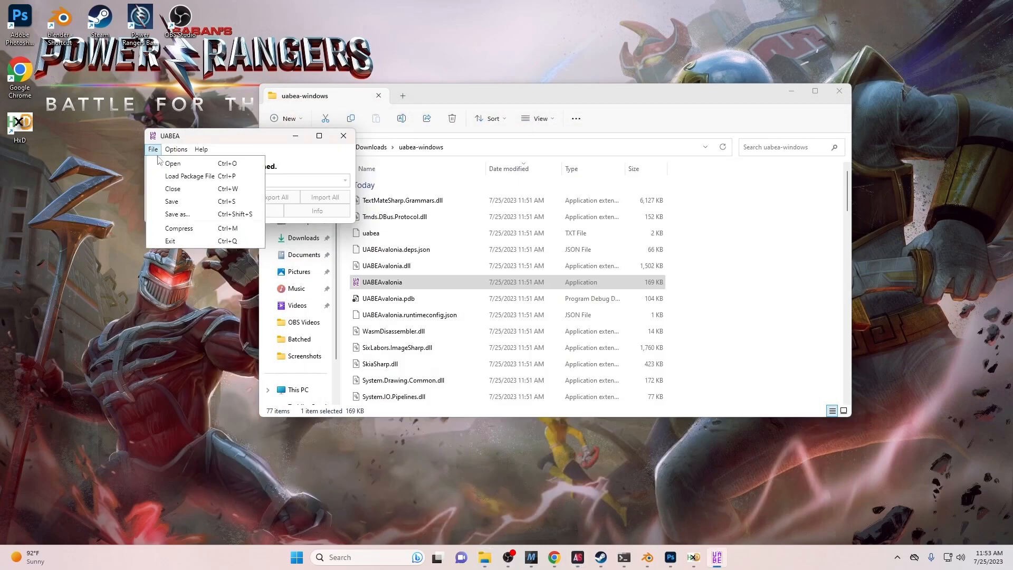
pyautogui.click(168, 165)
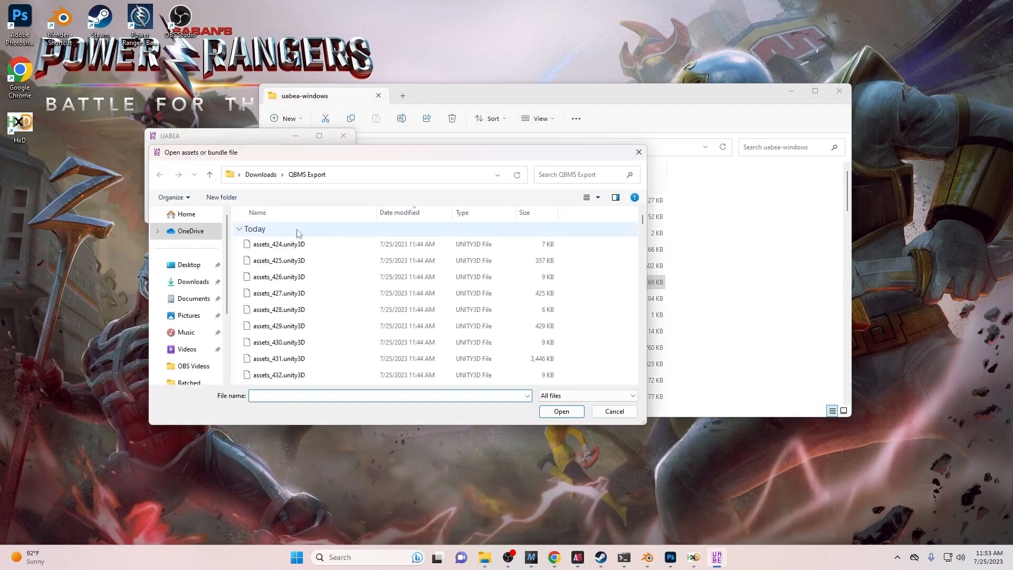
pyautogui.click(571, 173)
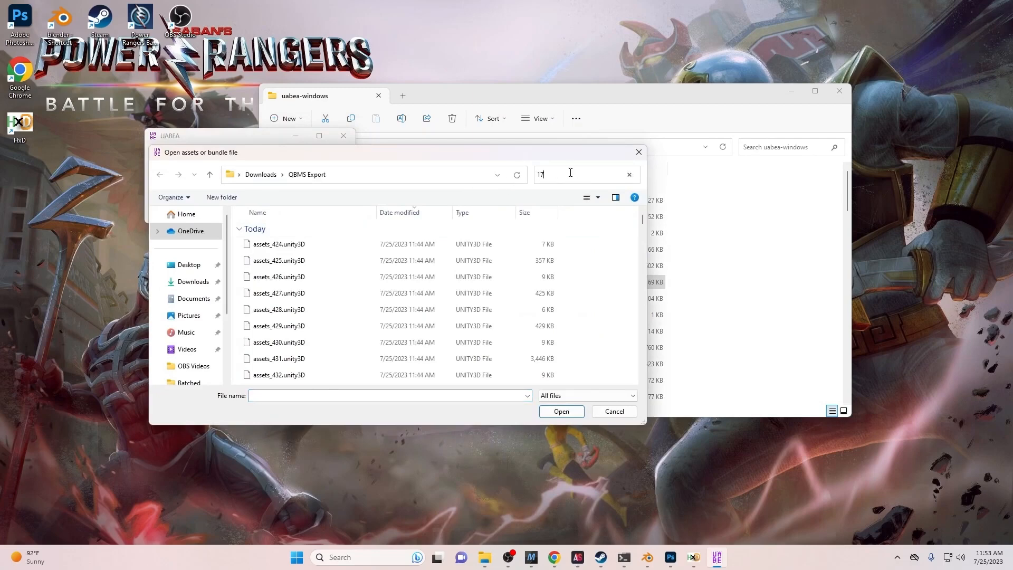
pyautogui.click(467, 244)
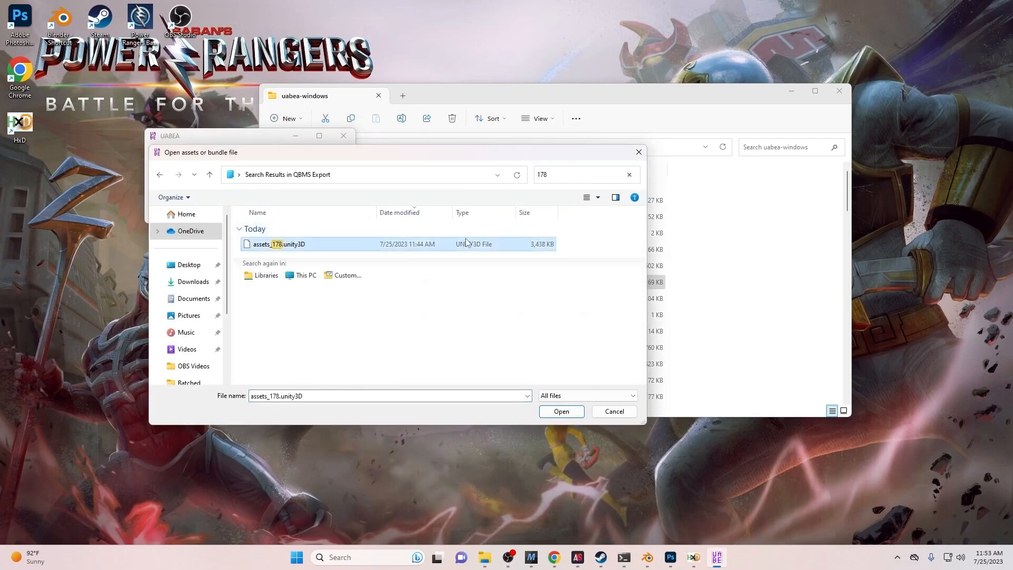
pyautogui.click(556, 412)
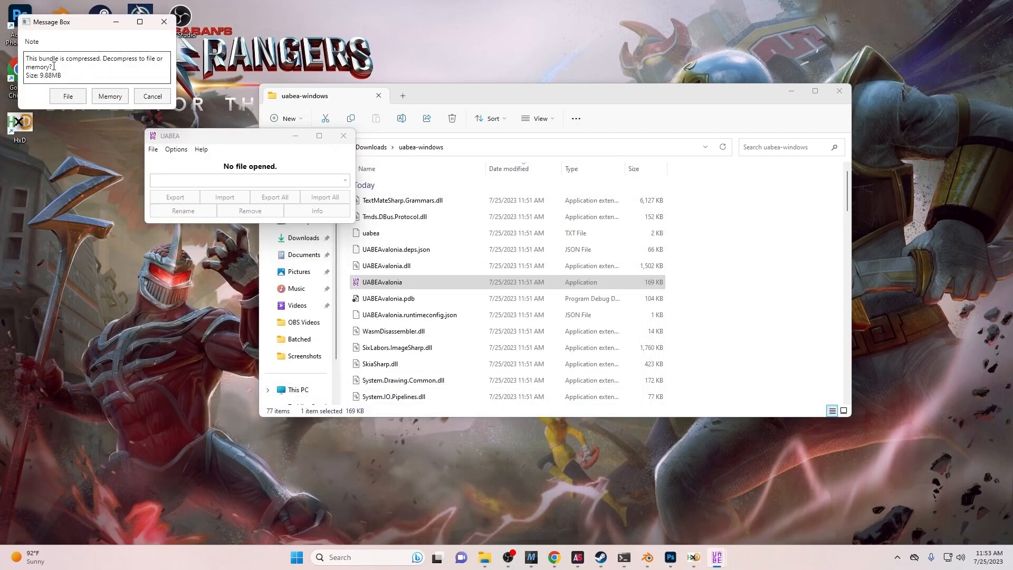
pyautogui.click(108, 97)
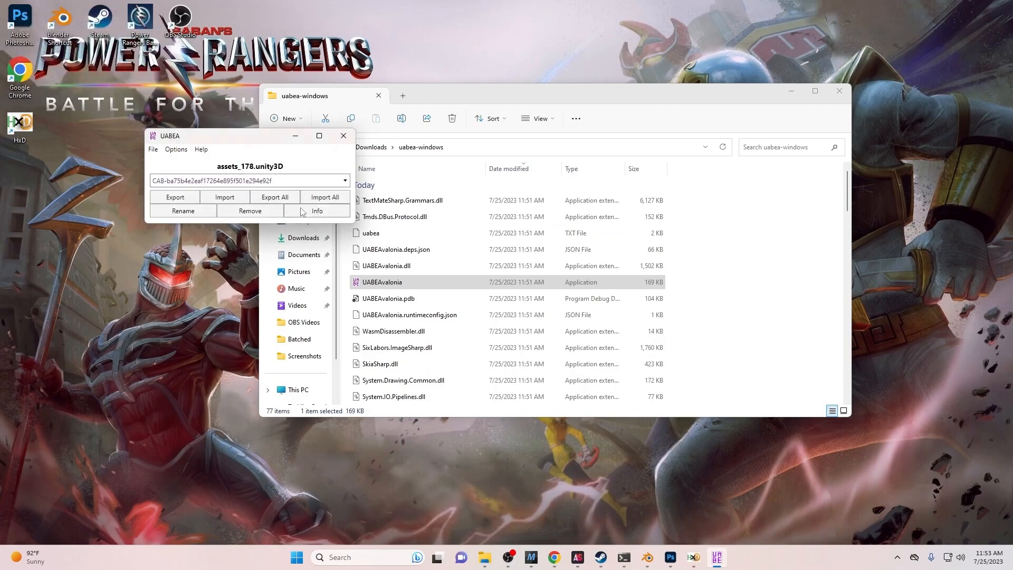
# - List the bundle's assets, widen the columns, sort by type, and select s18_lauren_alb
pyautogui.click(323, 211)
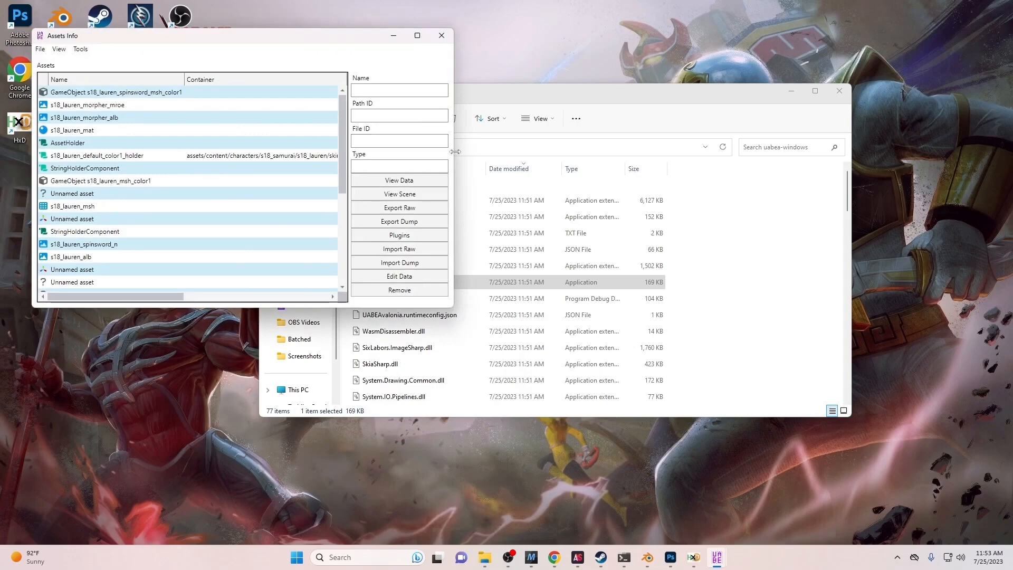
pyautogui.moveTo(455, 152); pyautogui.dragTo(716, 151)
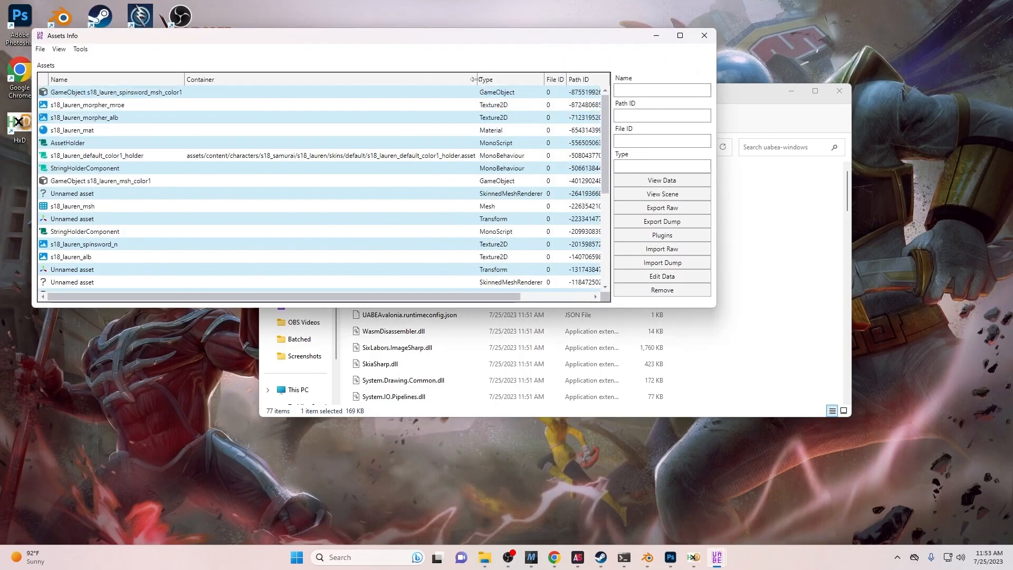
pyautogui.moveTo(474, 79); pyautogui.dragTo(240, 91)
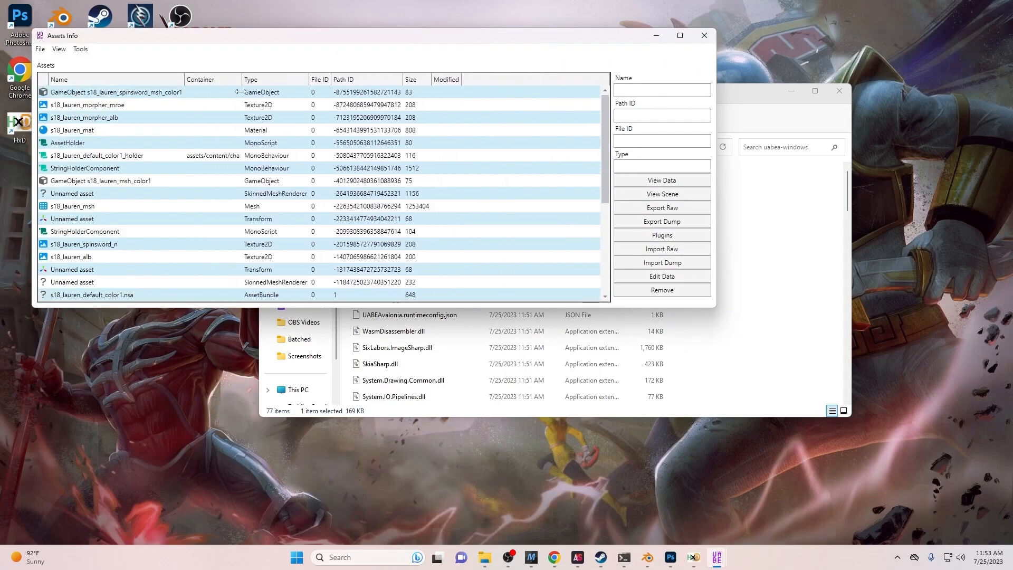
pyautogui.click(295, 79)
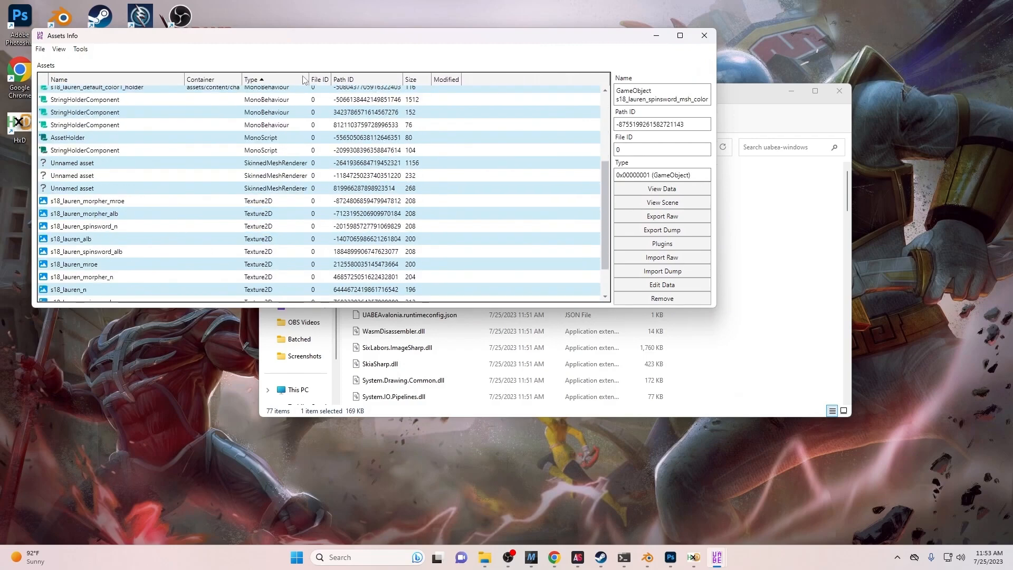
pyautogui.click(133, 236)
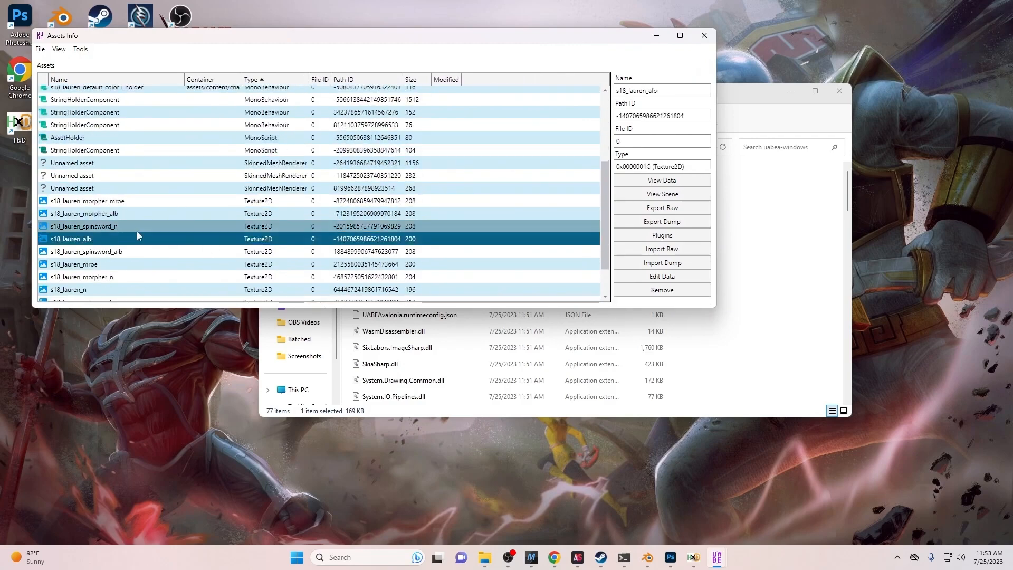
# - Replace the s18_lauren_alb texture with Lauren Purple from Downloads via Edit texture and save
pyautogui.click(630, 236)
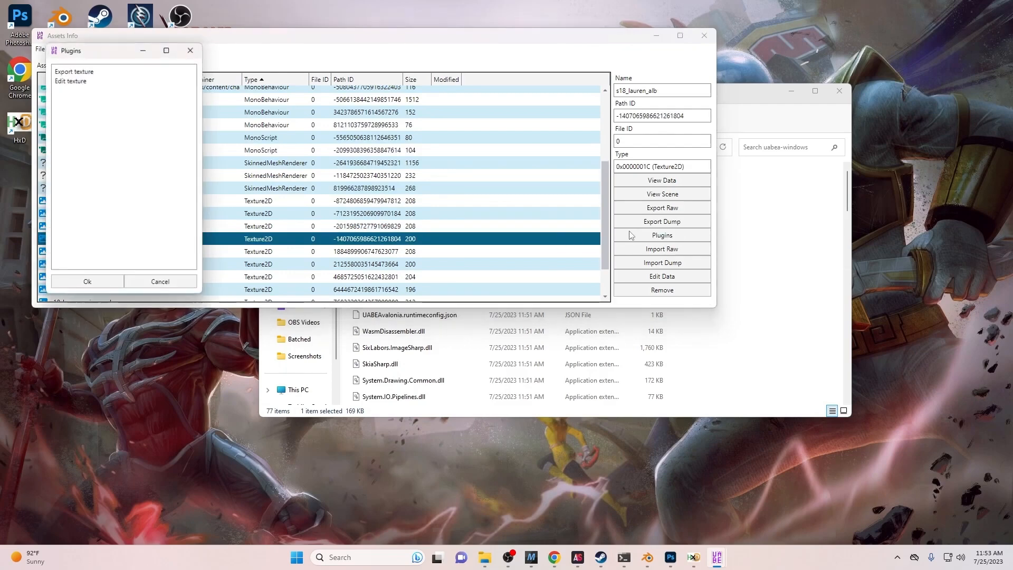
pyautogui.click(84, 80)
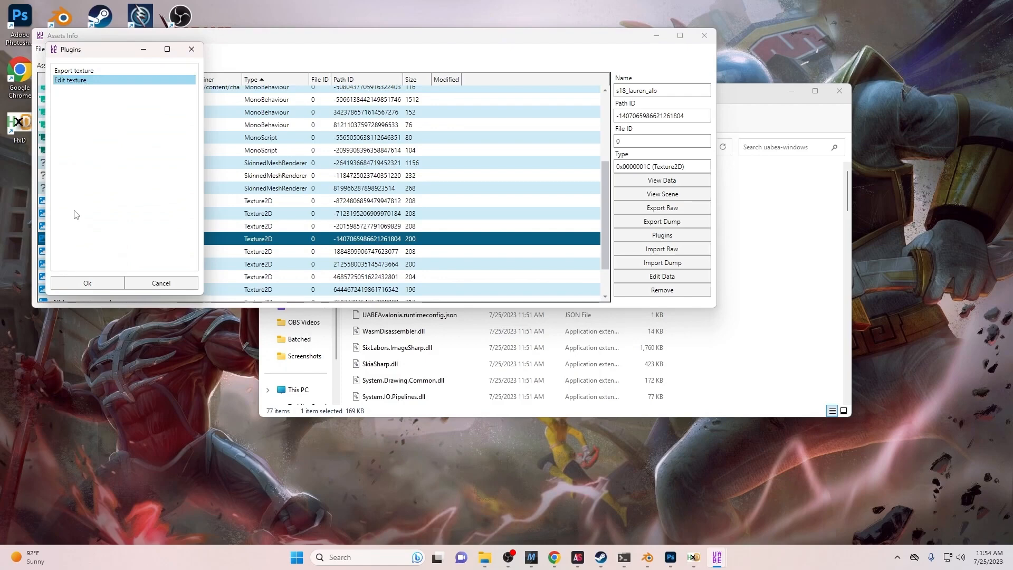
pyautogui.click(88, 283)
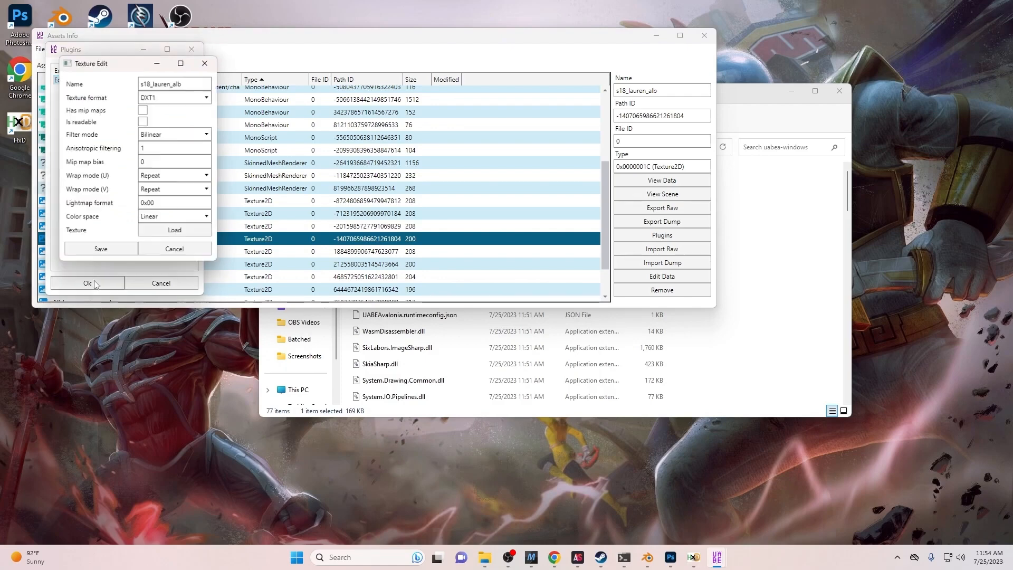
pyautogui.click(157, 233)
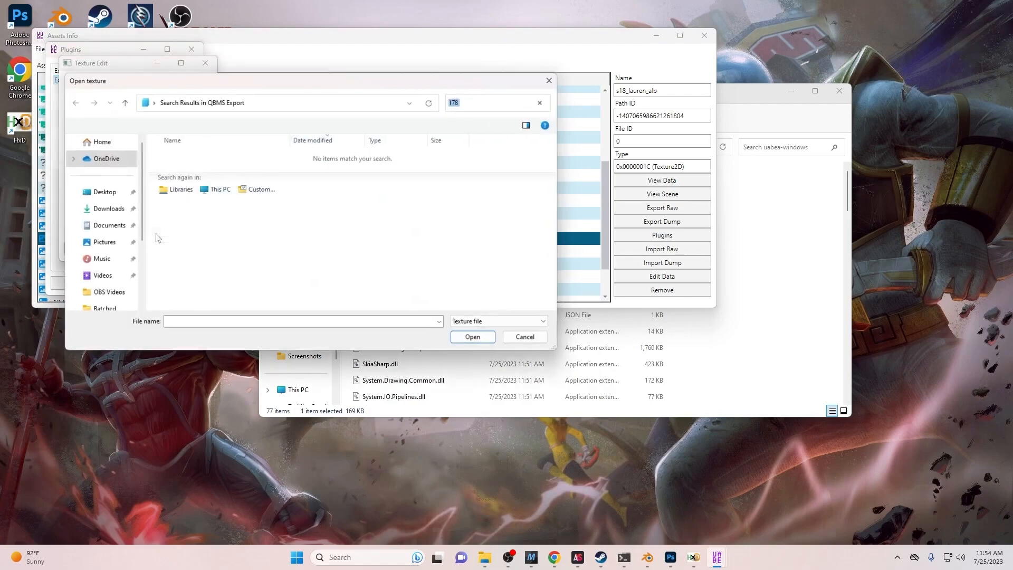
pyautogui.click(104, 214)
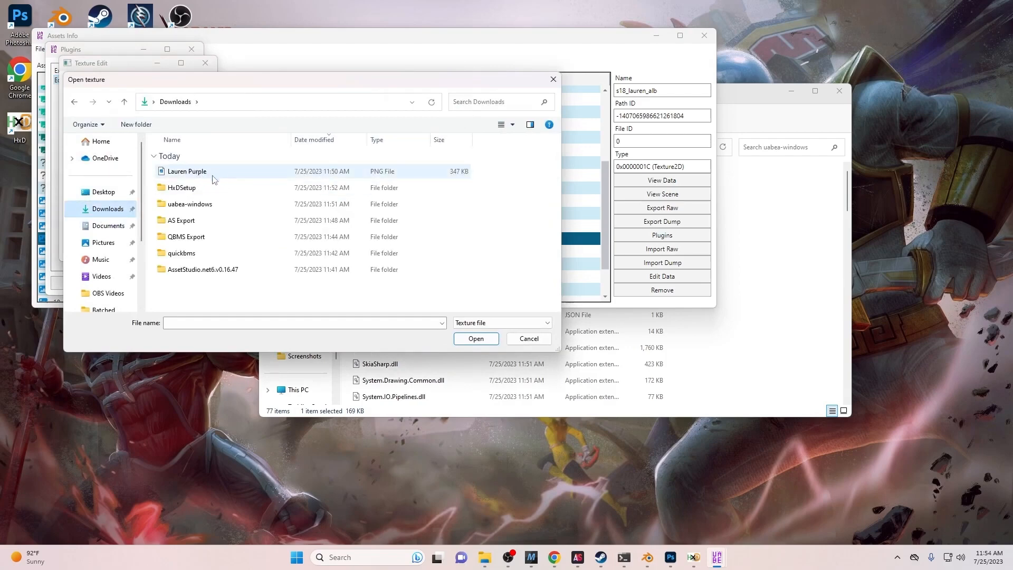
pyautogui.click(254, 174)
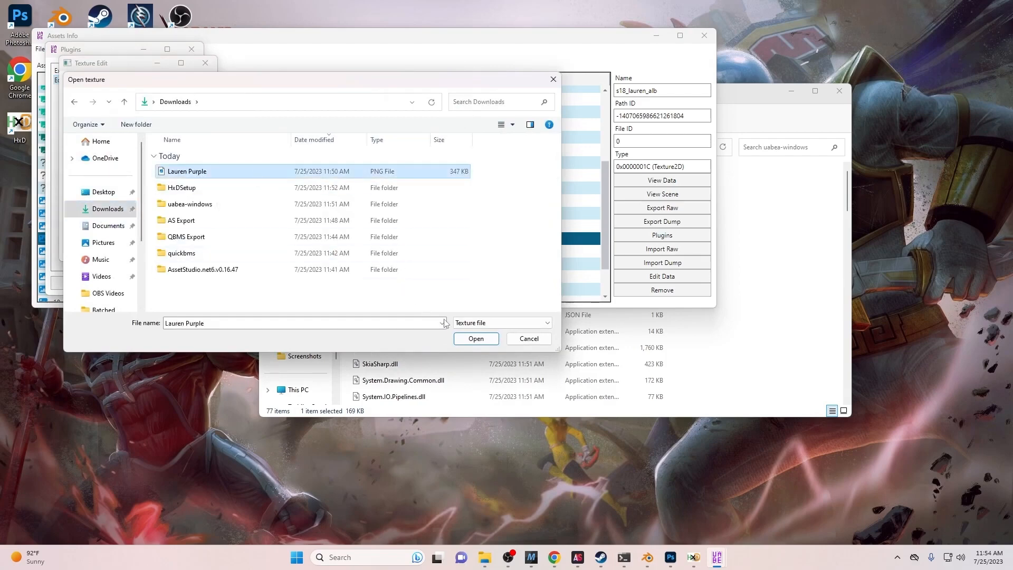
pyautogui.click(461, 339)
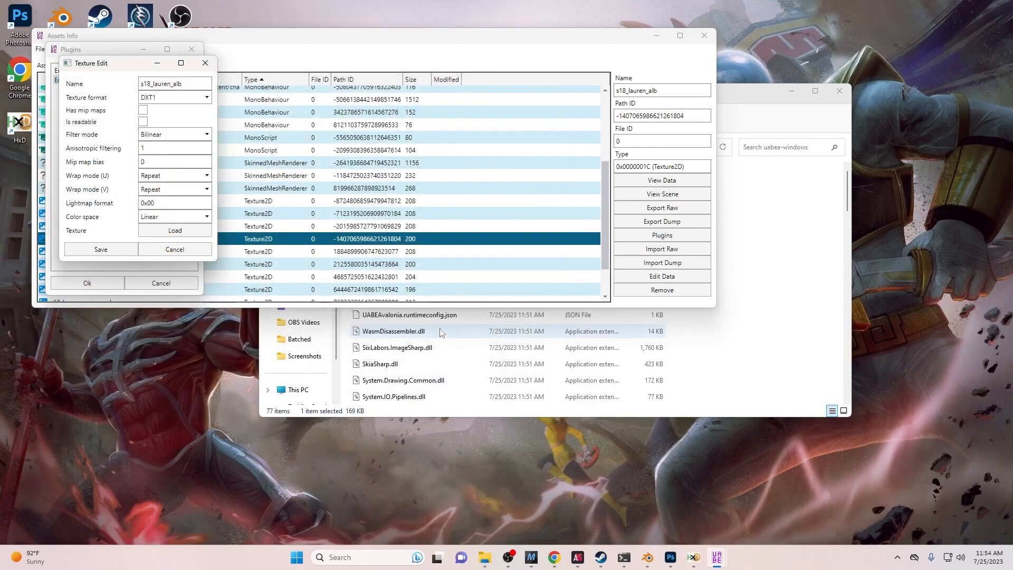
pyautogui.click(117, 250)
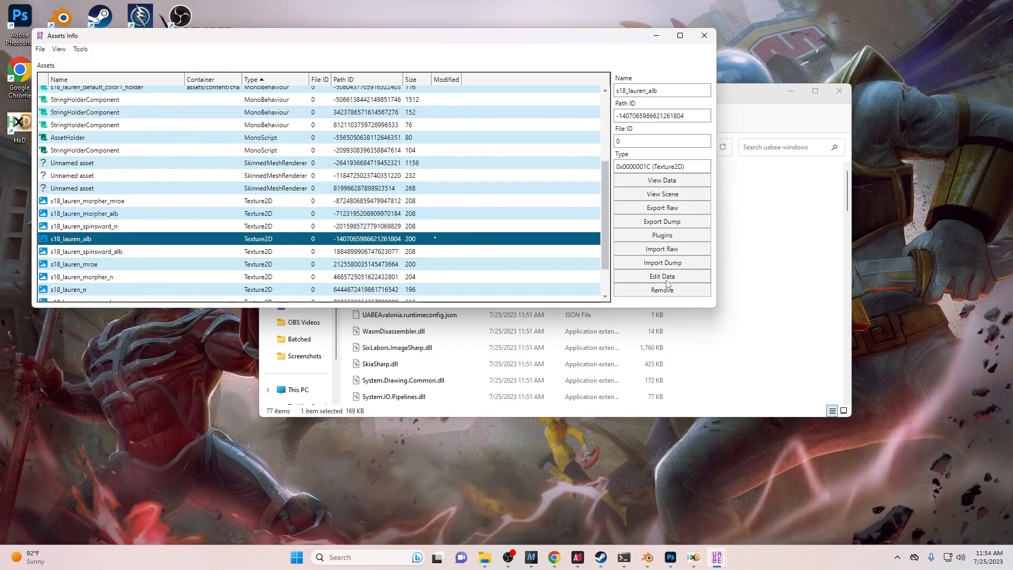
# - View the texture's raw data and screen-capture the TypelessData image data line
pyautogui.click(657, 180)
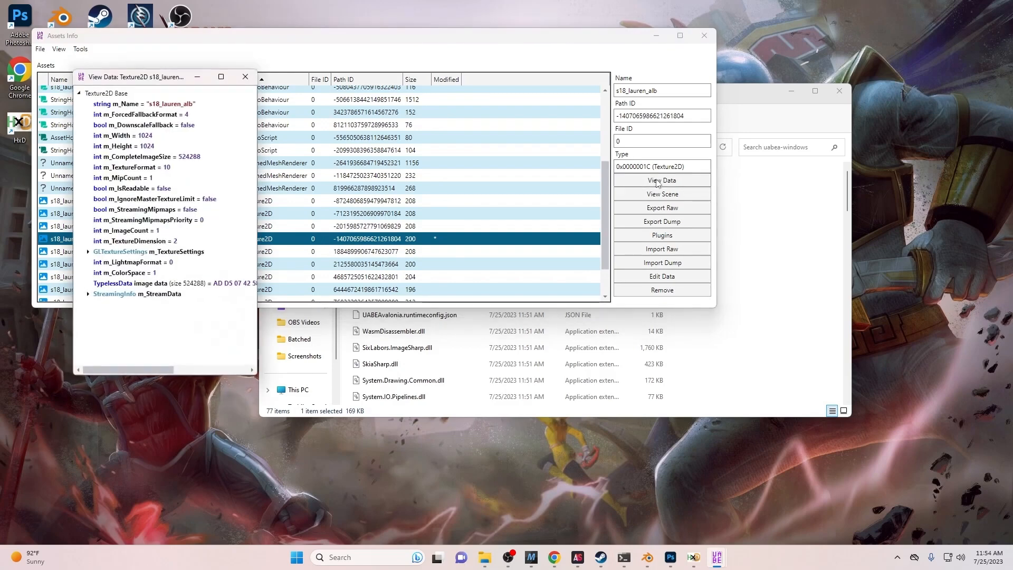
pyautogui.moveTo(254, 252); pyautogui.dragTo(479, 236)
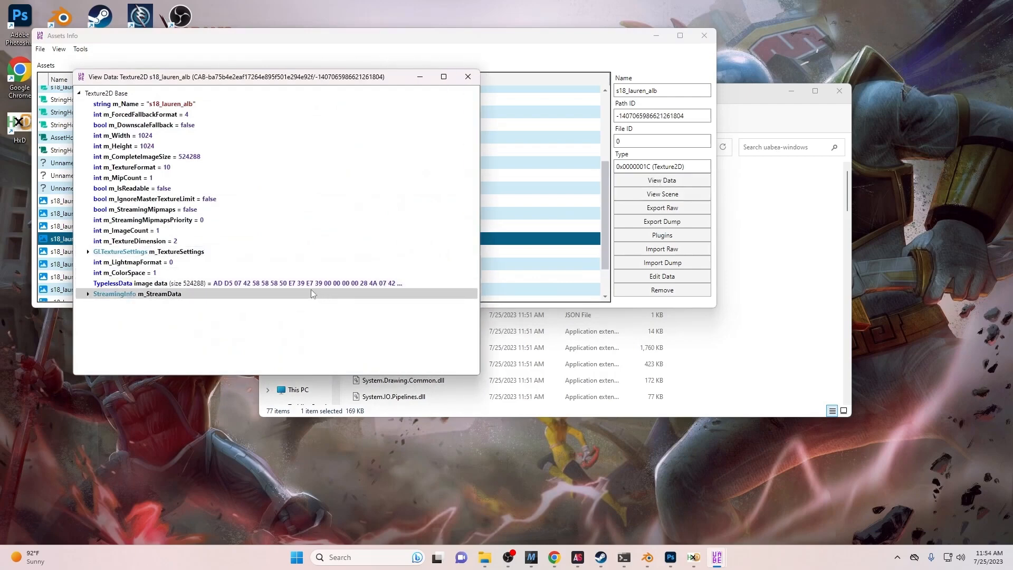
pyautogui.press('super+shift+s')
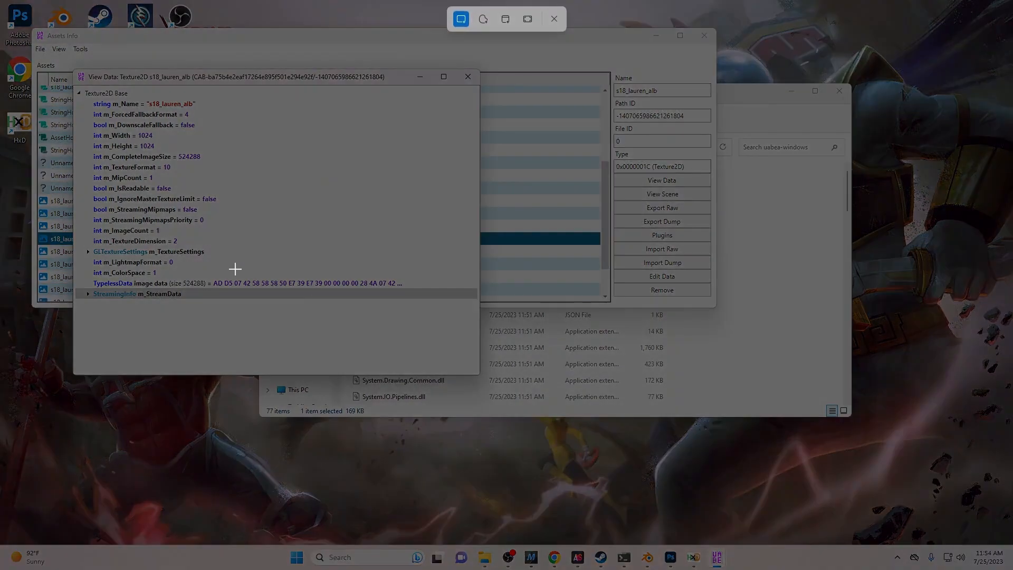
pyautogui.moveTo(92, 277); pyautogui.dragTo(413, 290)
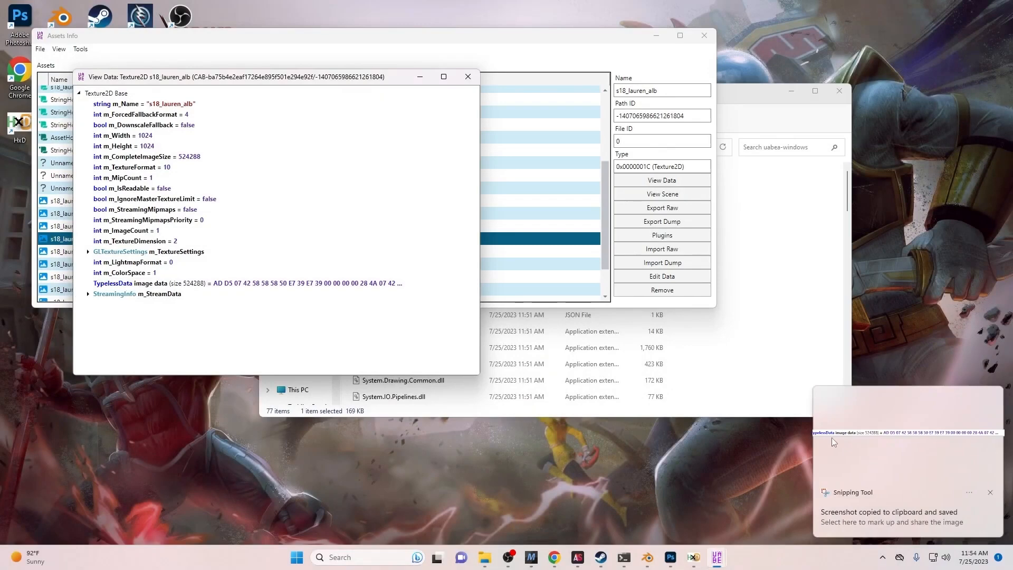
pyautogui.click(832, 438)
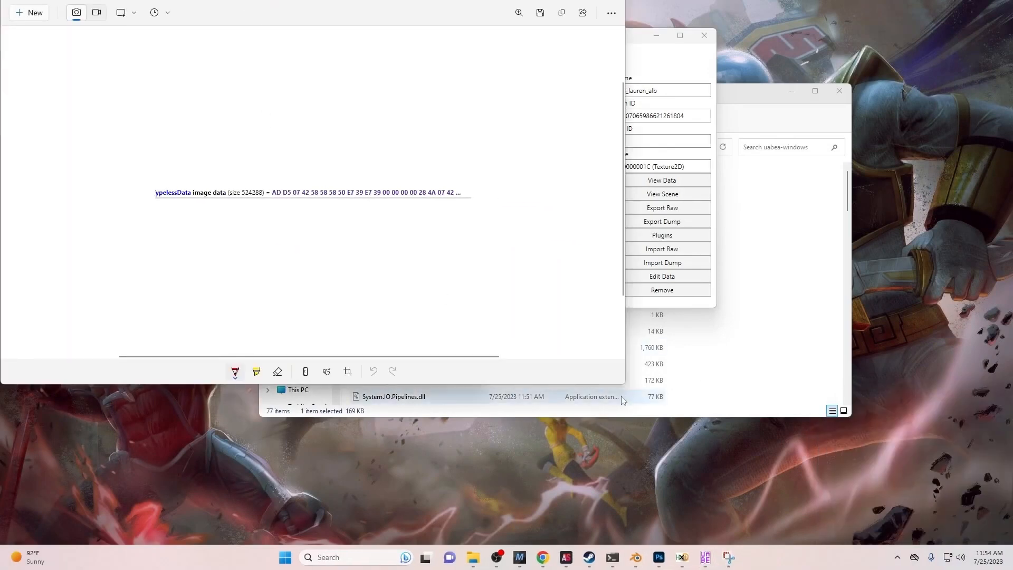
pyautogui.moveTo(625, 384); pyautogui.dragTo(264, 170)
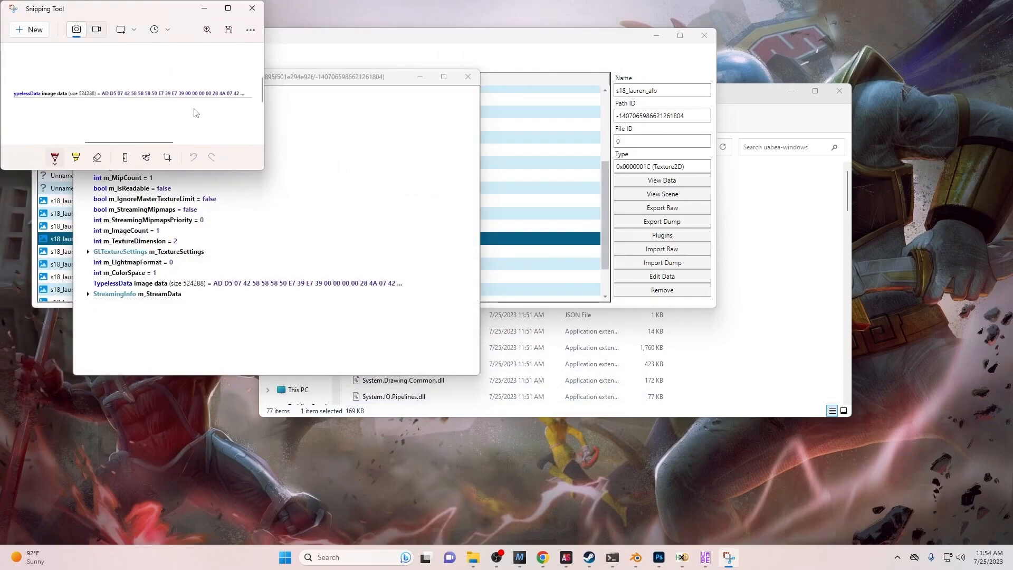
pyautogui.click(206, 8)
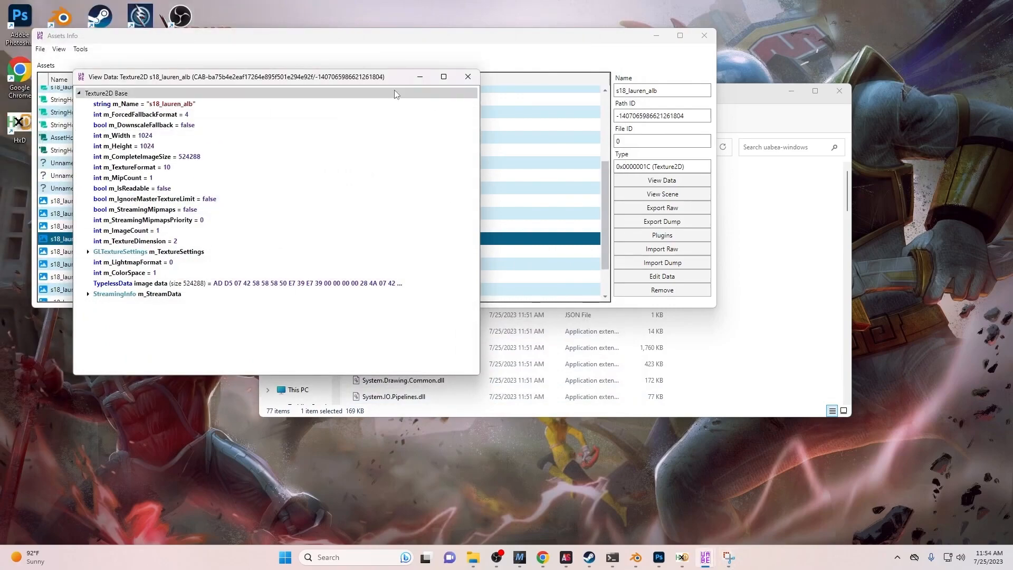
# - Close the data viewer and asset list, discarding the changes
pyautogui.click(468, 78)
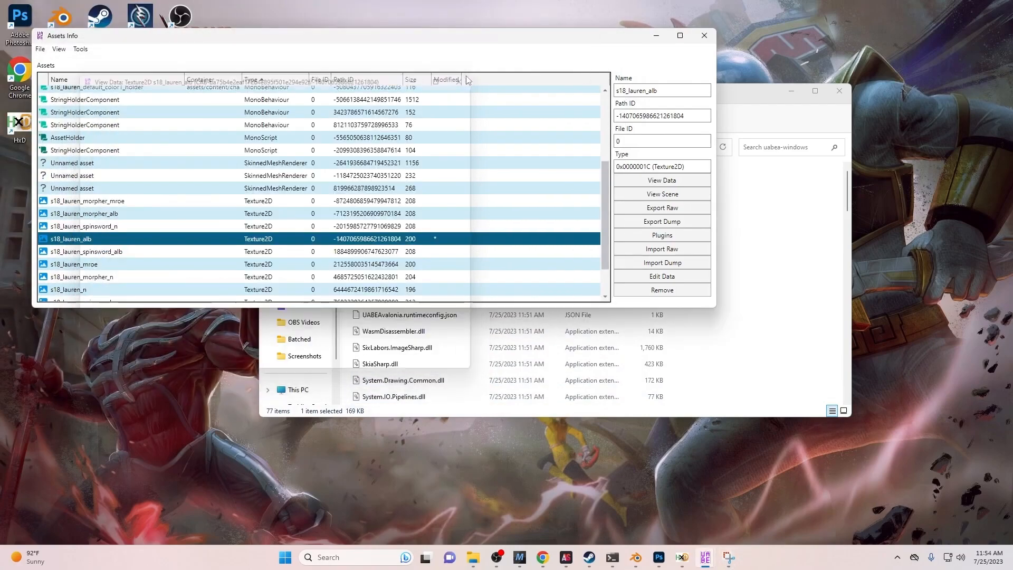
pyautogui.click(704, 35)
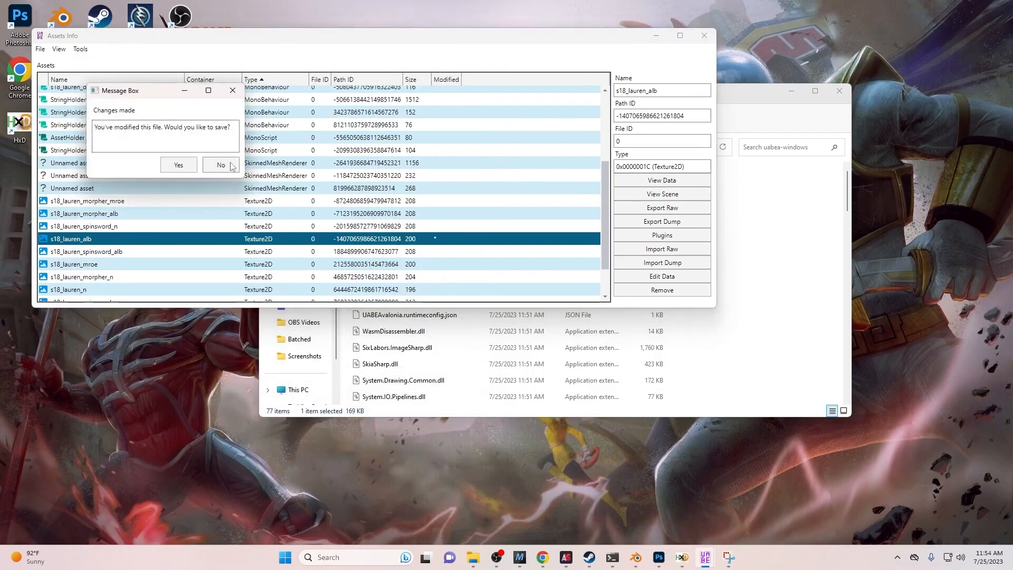
pyautogui.click(227, 90)
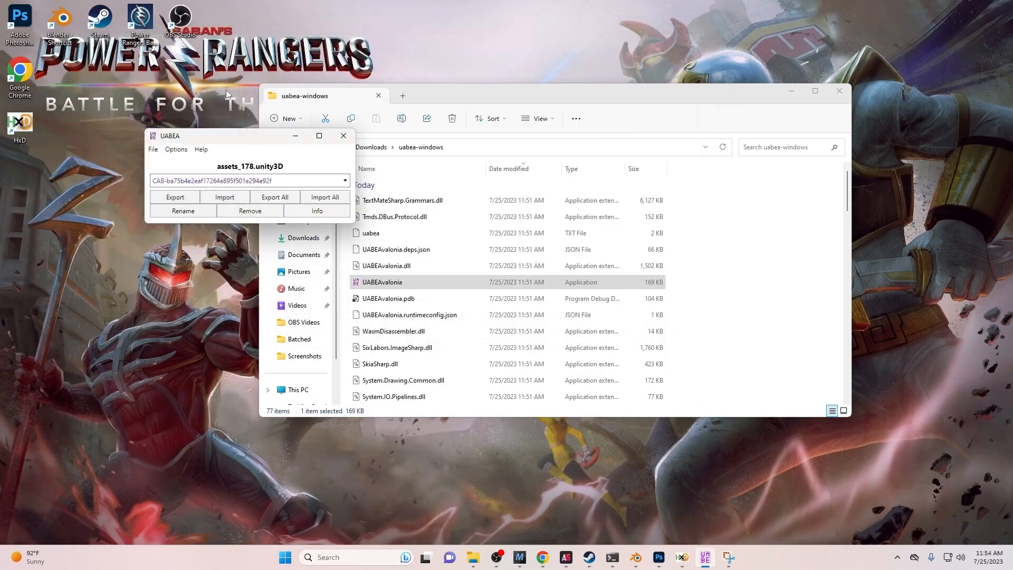
# - Load Lauren Purple into the s18_lauren_alb texture via Edit texture and save it
pyautogui.click(302, 214)
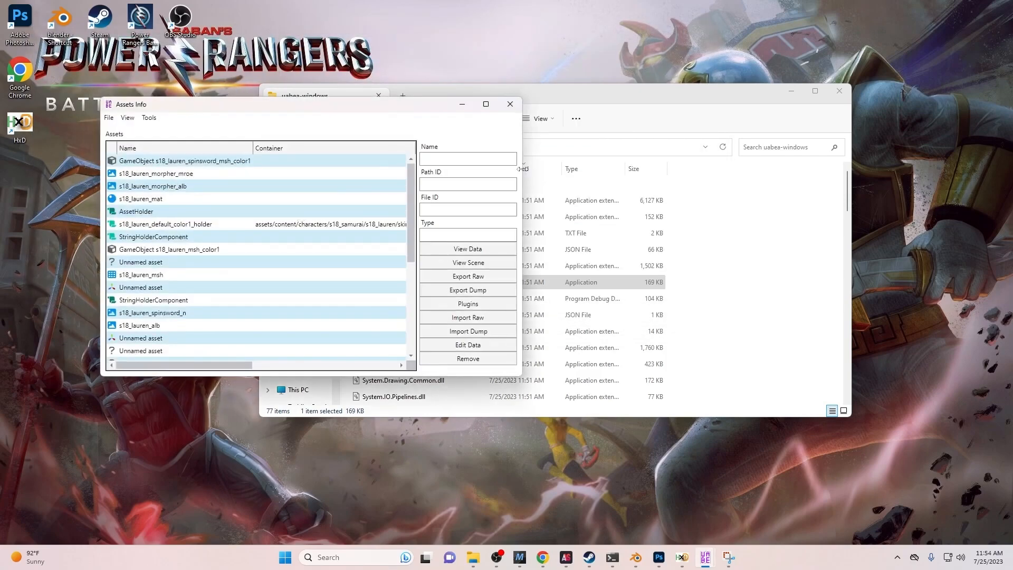
pyautogui.moveTo(809, 172); pyautogui.dragTo(910, 171)
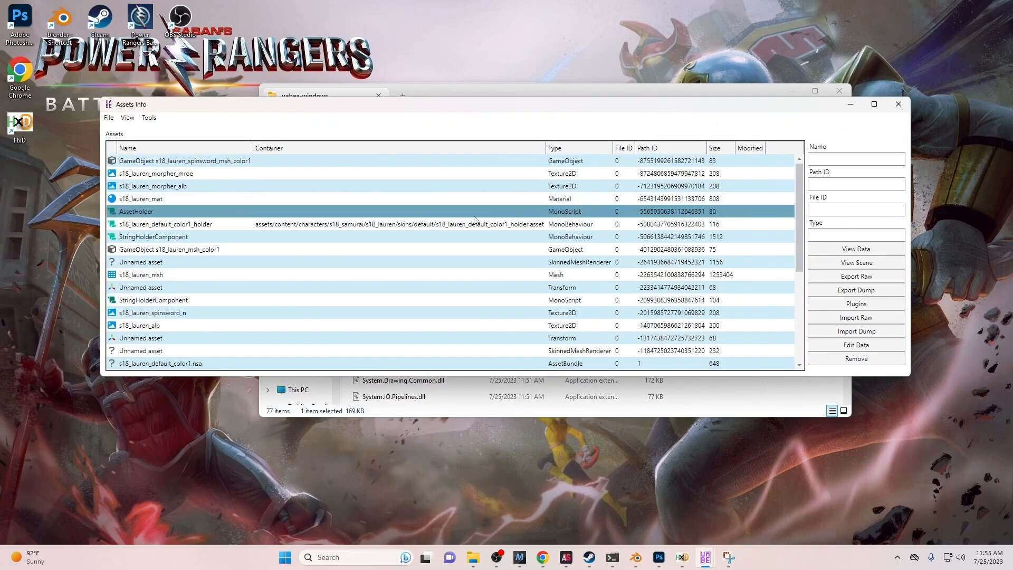
pyautogui.click(248, 326)
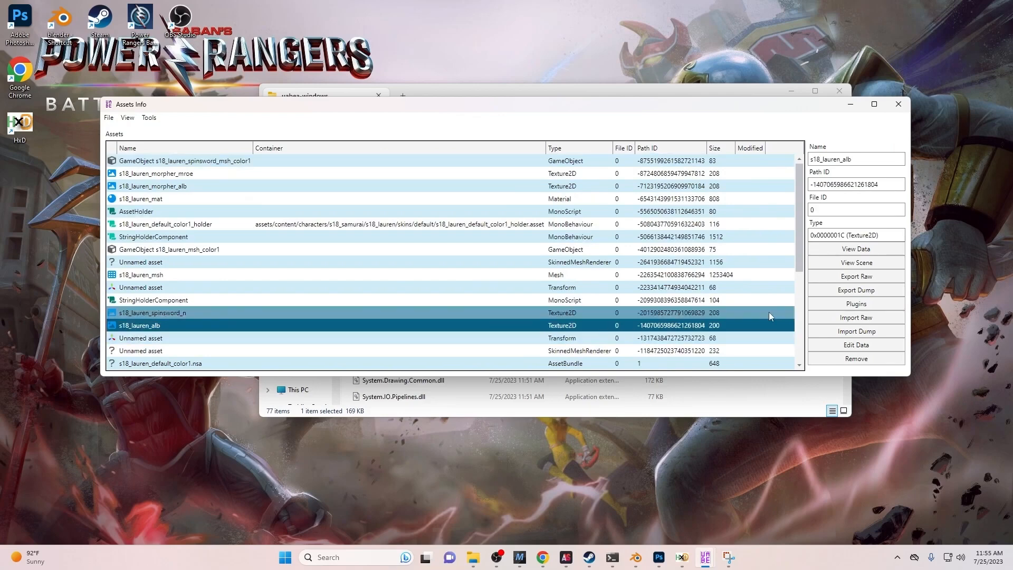
pyautogui.click(826, 303)
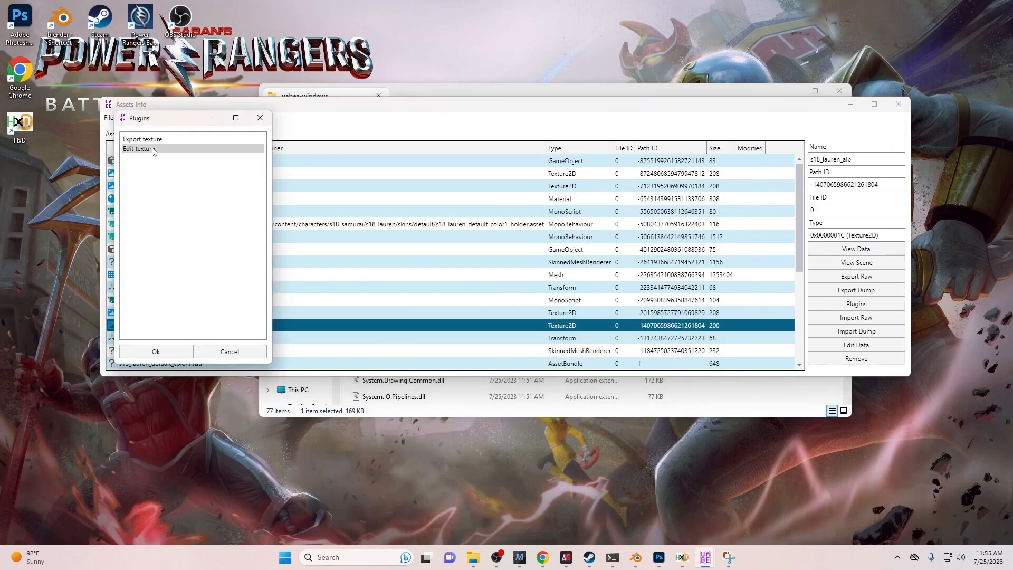
pyautogui.click(151, 149)
pyautogui.click(159, 349)
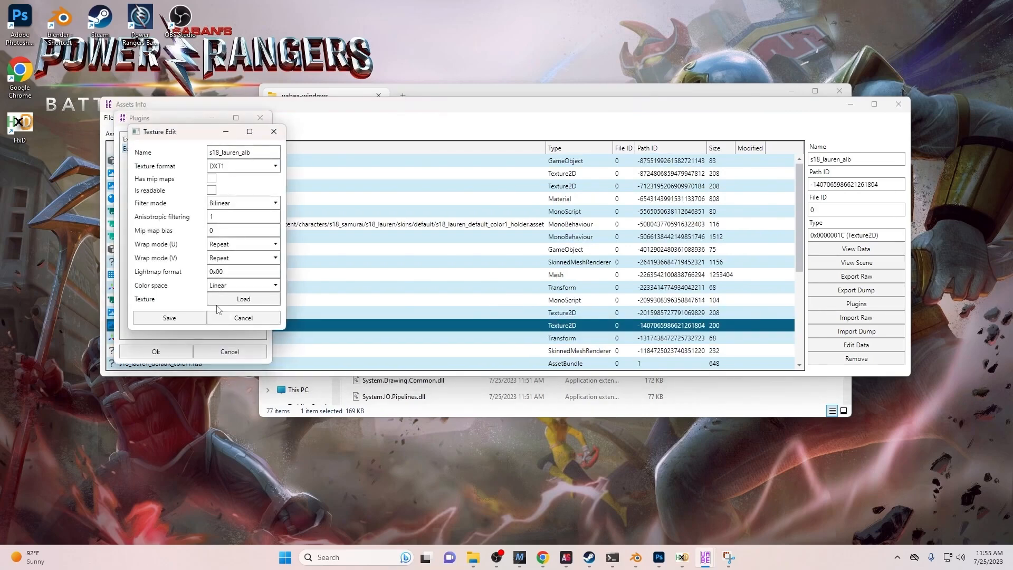
pyautogui.click(234, 299)
pyautogui.click(268, 239)
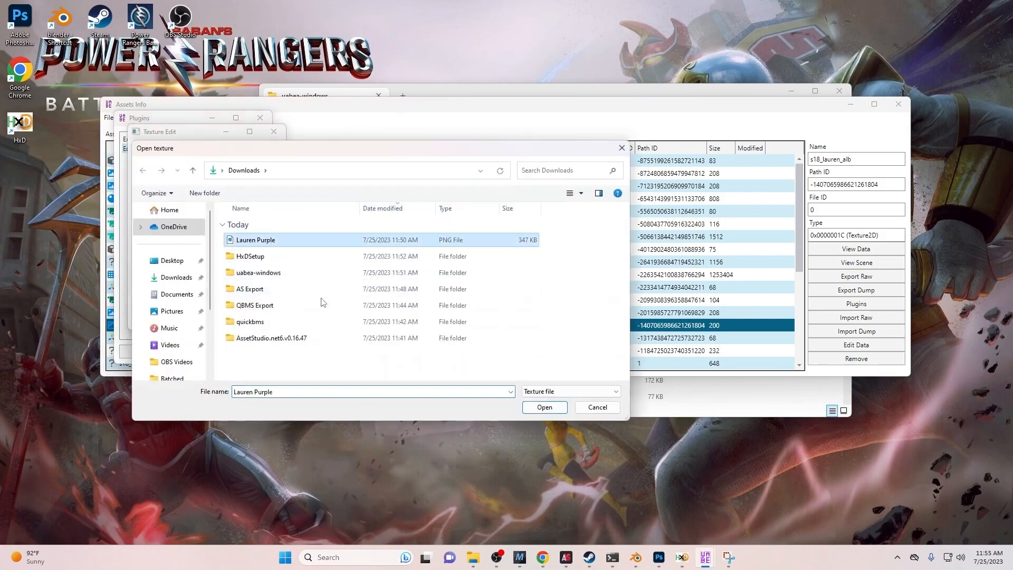
pyautogui.click(538, 405)
pyautogui.click(182, 318)
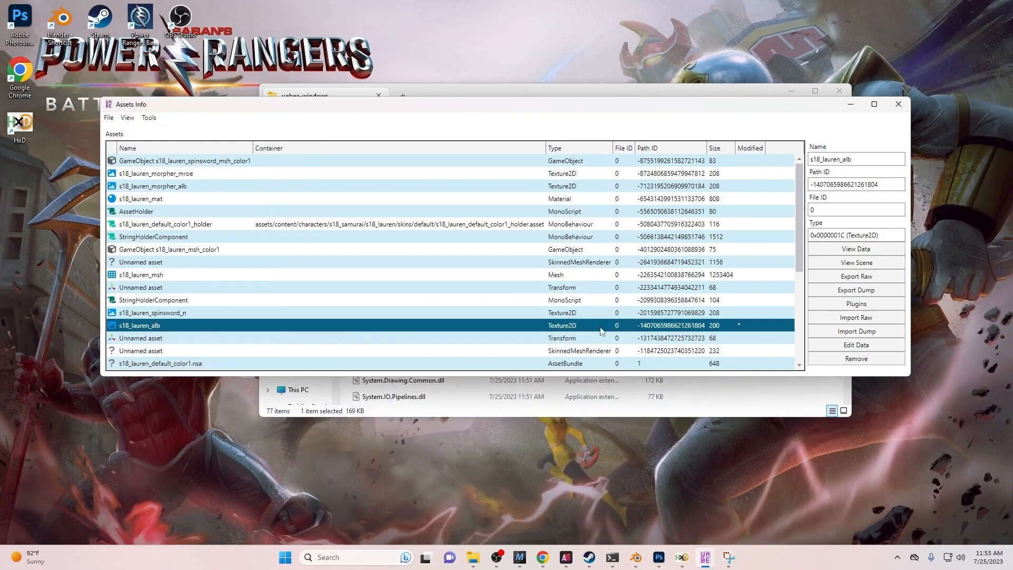
# - Export the texture's raw data as a .dat file to Downloads, then close without saving
pyautogui.click(853, 277)
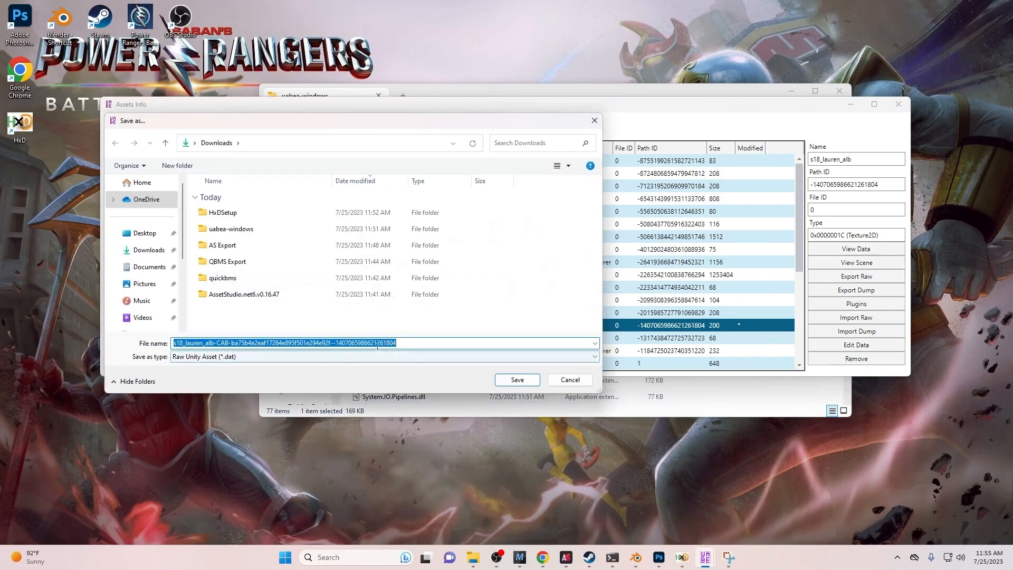
pyautogui.click(515, 379)
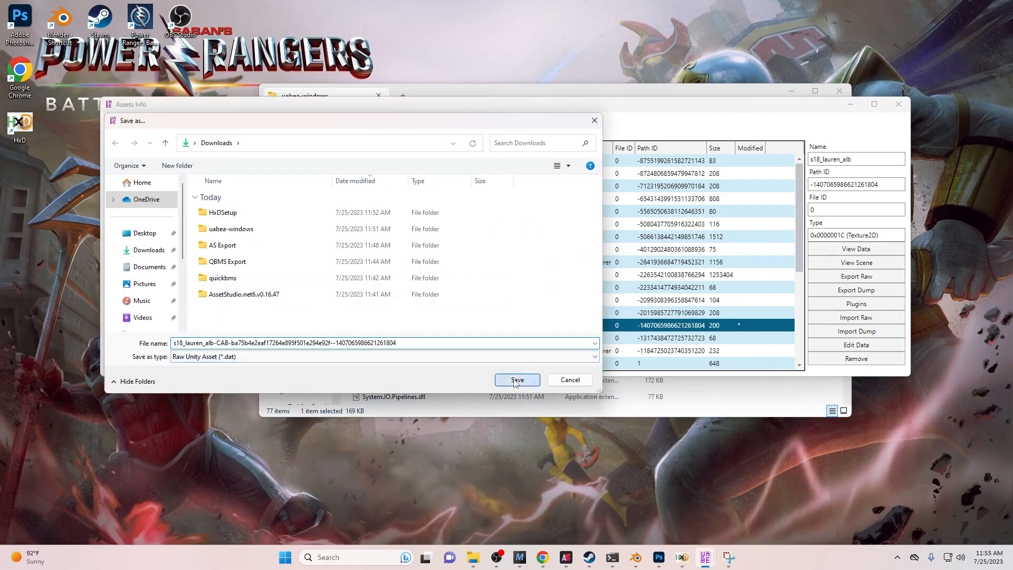
pyautogui.click(893, 108)
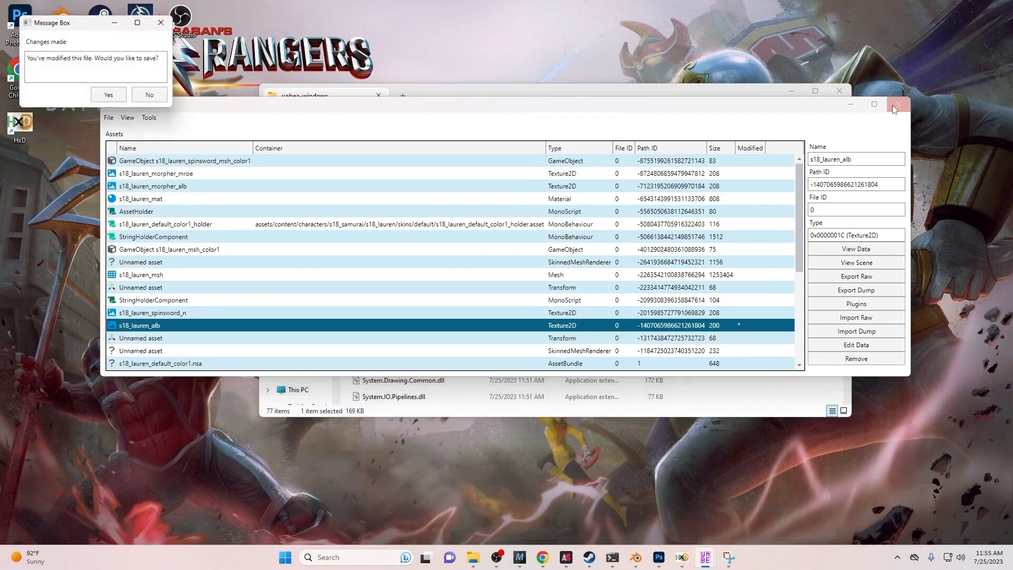
pyautogui.click(147, 97)
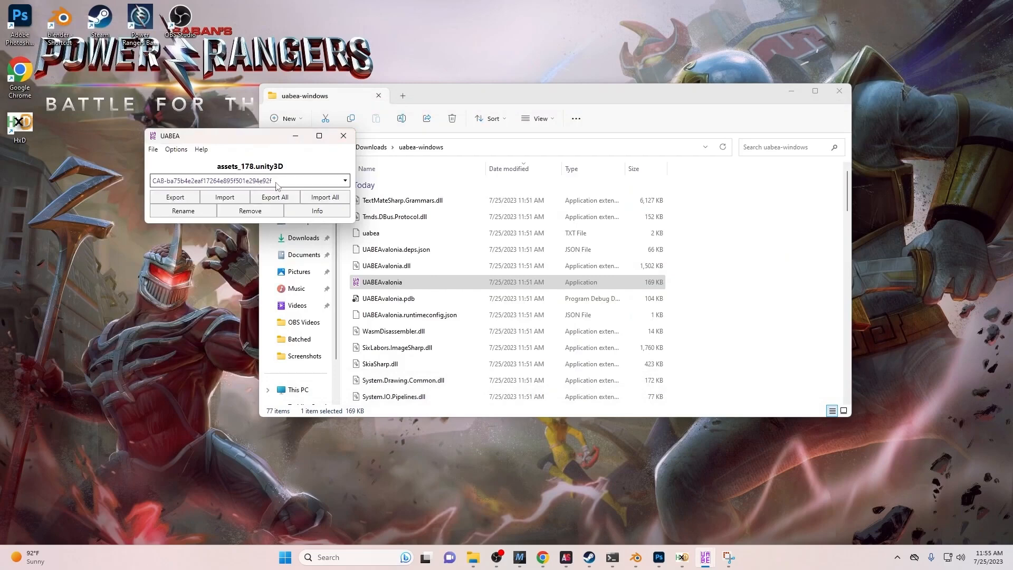
# - Read s18_lauren_alb's m_StreamData in UABEA (offset 2970992, size 524288), then bring HxD forward
pyautogui.click(316, 211)
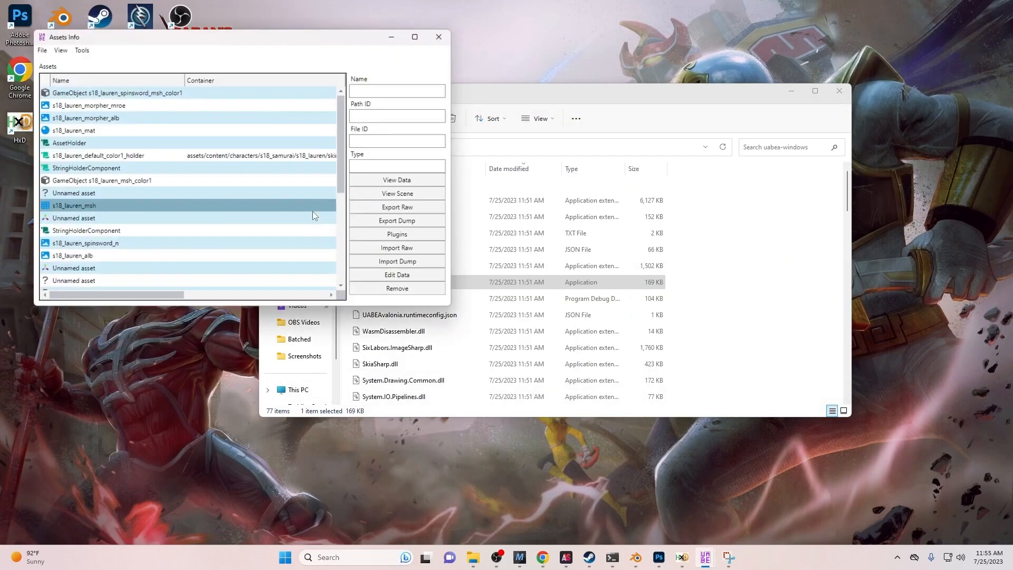
pyautogui.moveTo(456, 172); pyautogui.dragTo(592, 172)
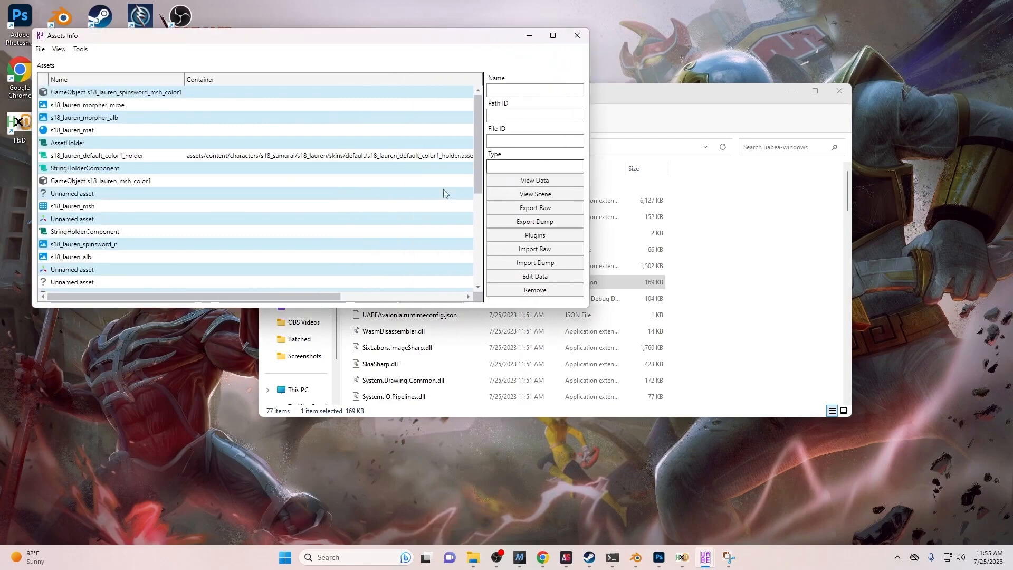
pyautogui.click(164, 256)
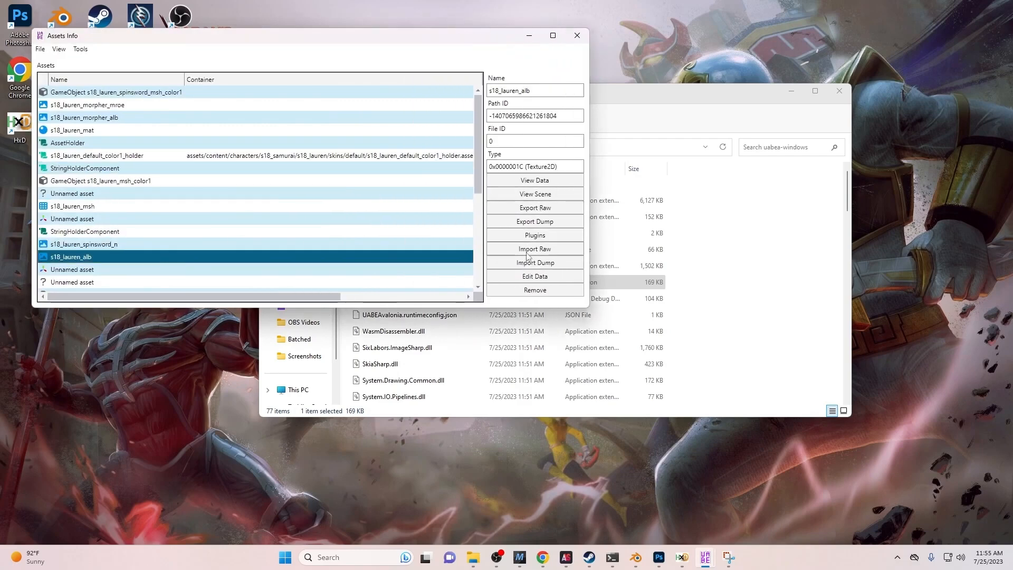
pyautogui.click(535, 180)
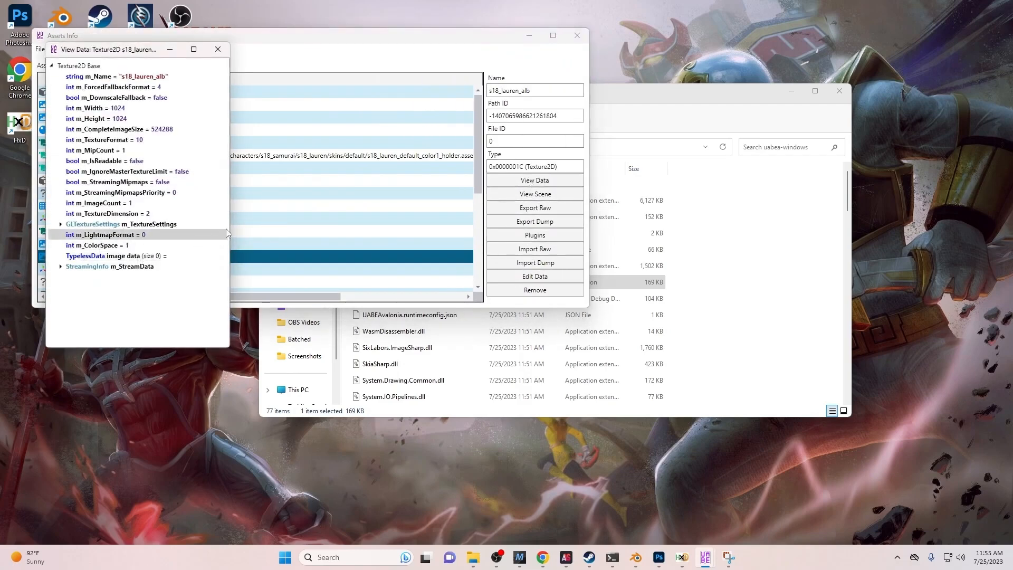
pyautogui.moveTo(229, 227); pyautogui.dragTo(353, 216)
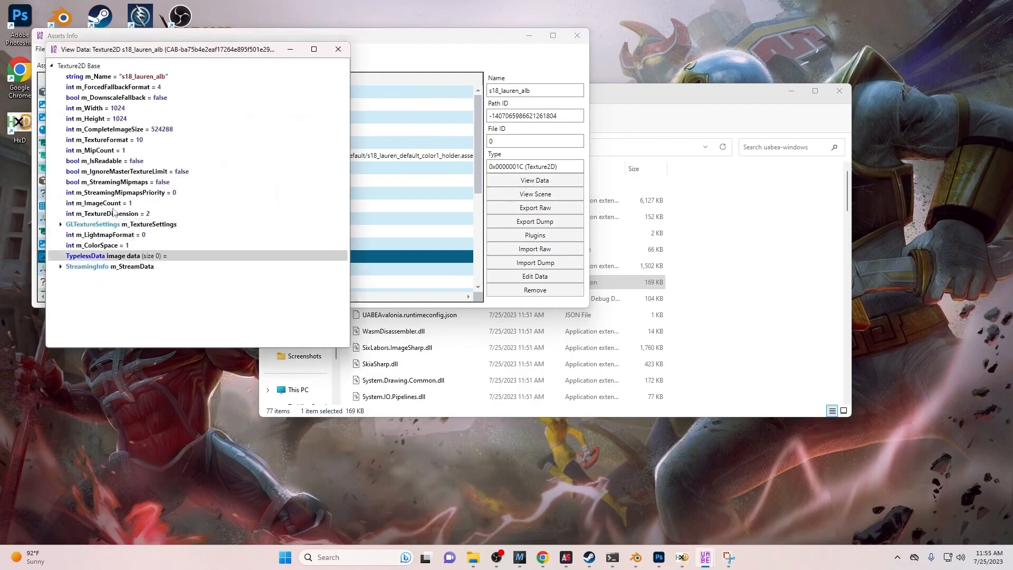
pyautogui.click(61, 268)
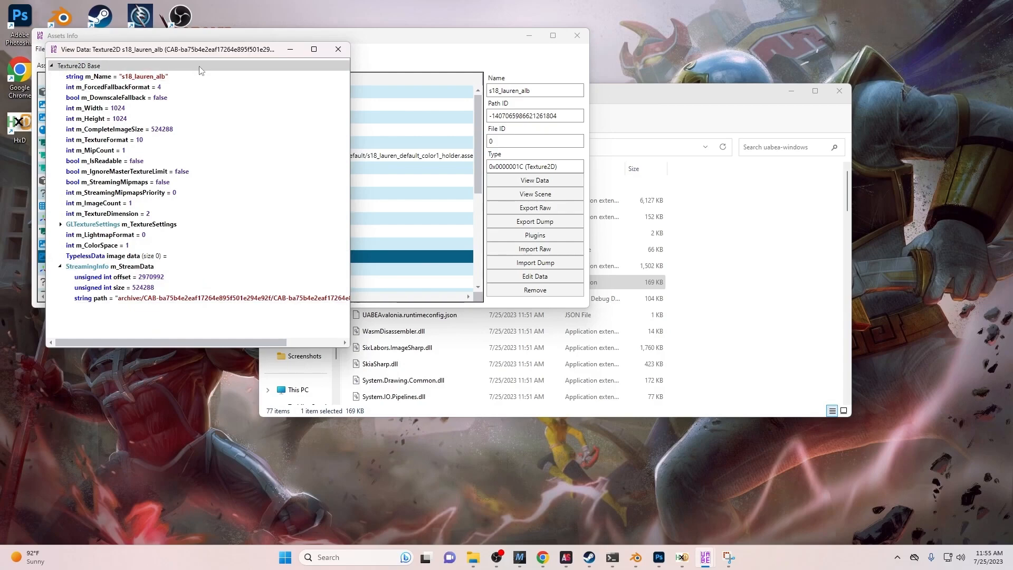
pyautogui.moveTo(195, 49); pyautogui.dragTo(173, 40)
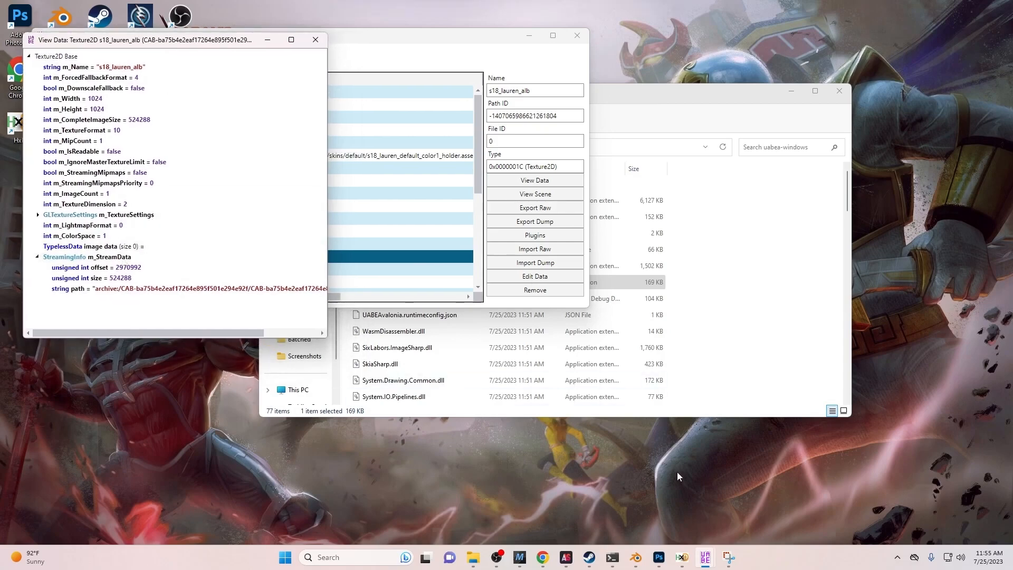
pyautogui.click(682, 557)
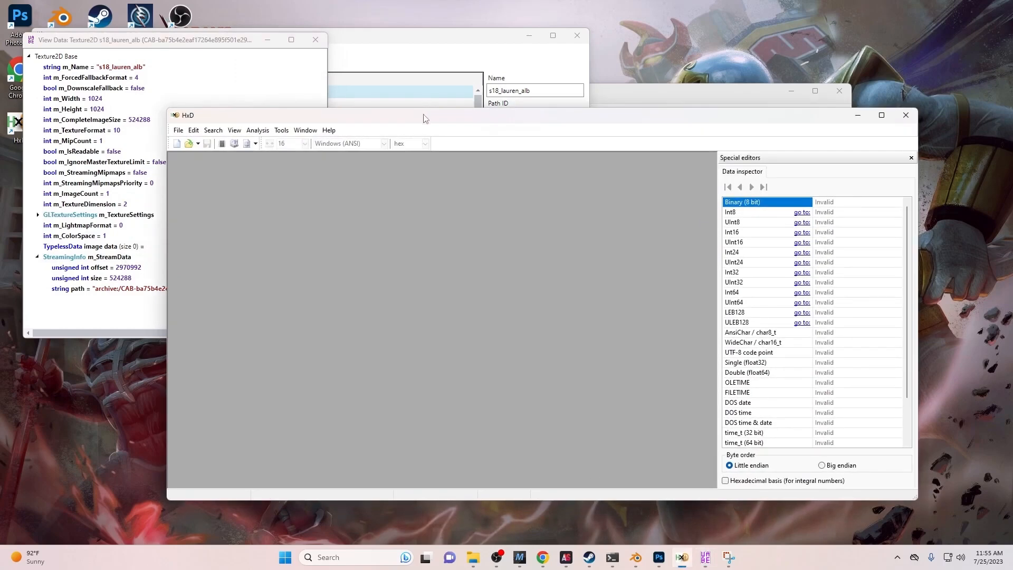
# - Open the exported s18_lauren_alb .dat file from Downloads in HxD
pyautogui.moveTo(424, 118); pyautogui.dragTo(452, 114)
pyautogui.click(206, 127)
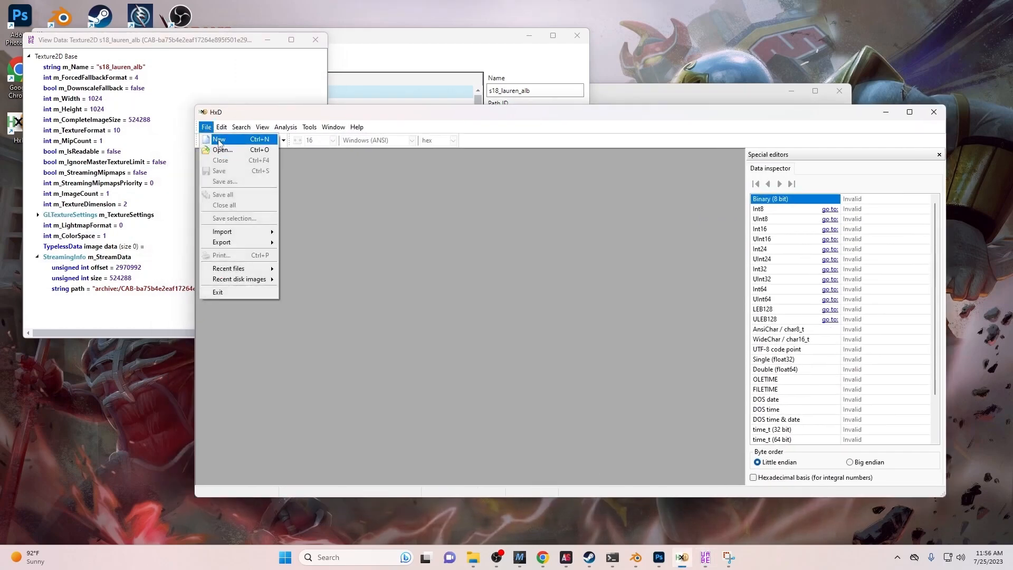
pyautogui.click(222, 150)
pyautogui.click(359, 220)
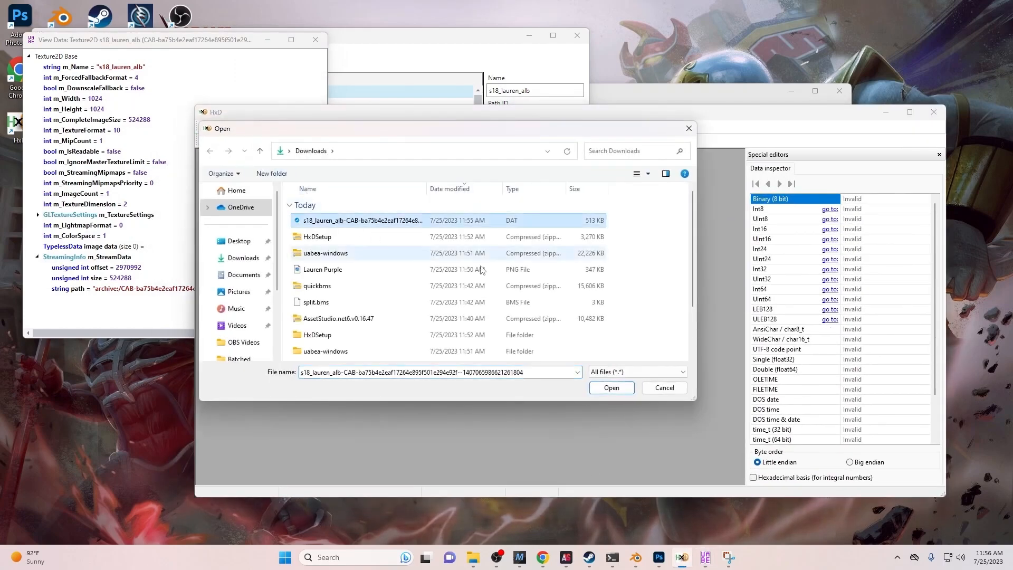
pyautogui.click(610, 389)
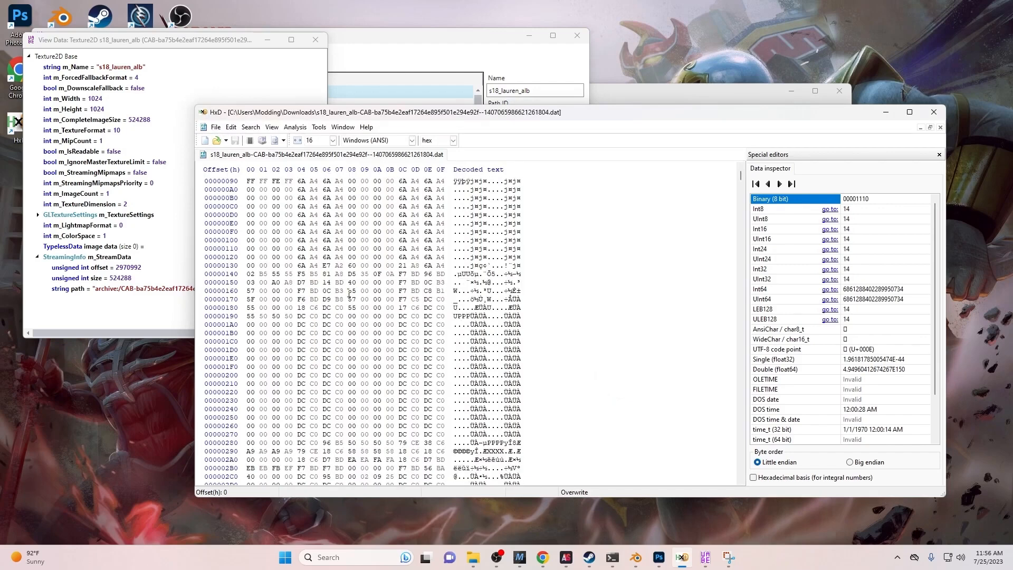
# - Compare with the snip and select the image bytes AD D5 starting at offset 64
pyautogui.click(729, 557)
pyautogui.scroll(1, 148, 103)
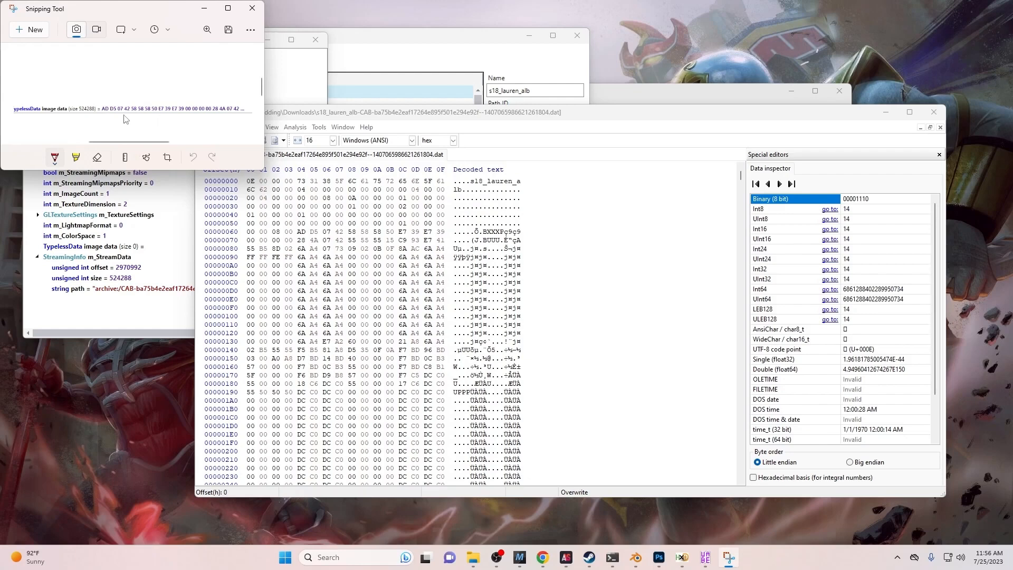
pyautogui.click(285, 239)
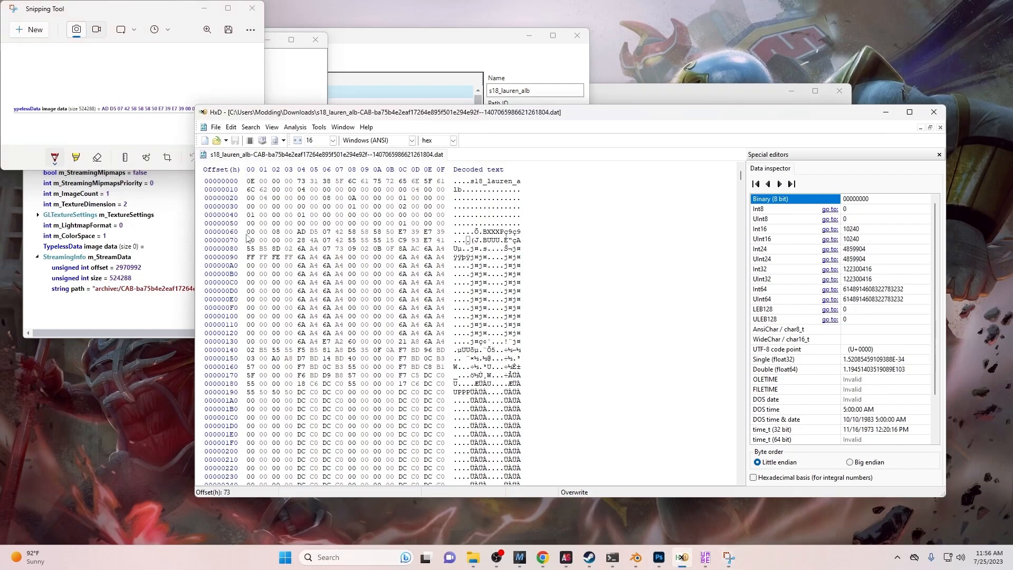
pyautogui.click(250, 232)
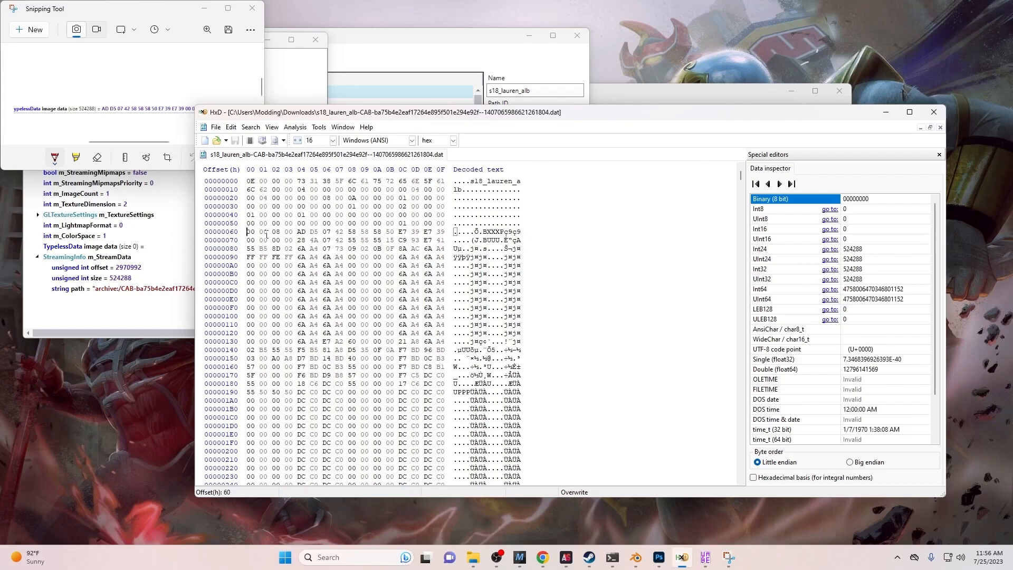
pyautogui.moveTo(298, 232); pyautogui.dragTo(341, 227)
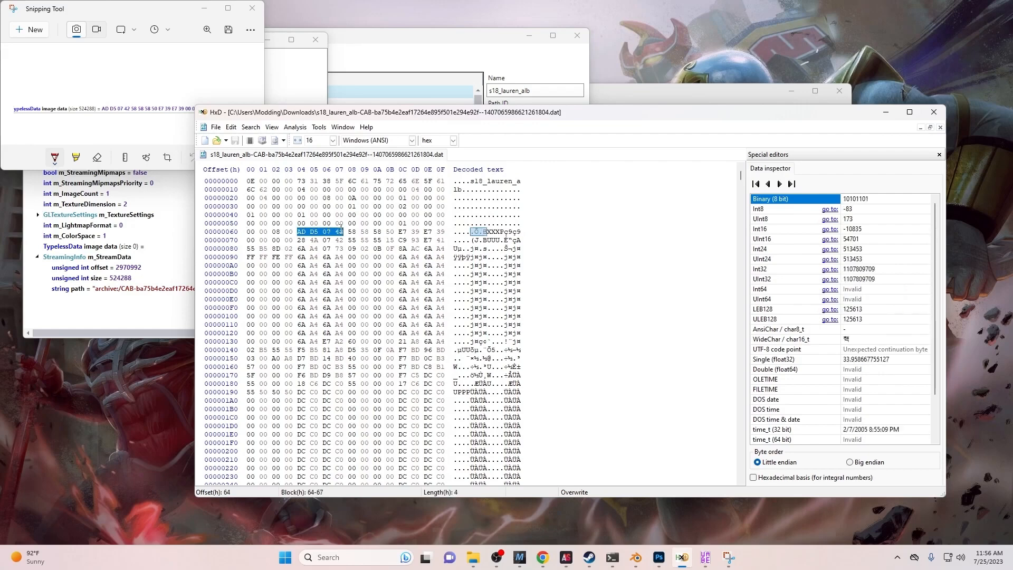
# - Select a block of 524288 bytes (decimal) starting at offset 100 in the .dat
pyautogui.click(231, 128)
pyautogui.click(251, 245)
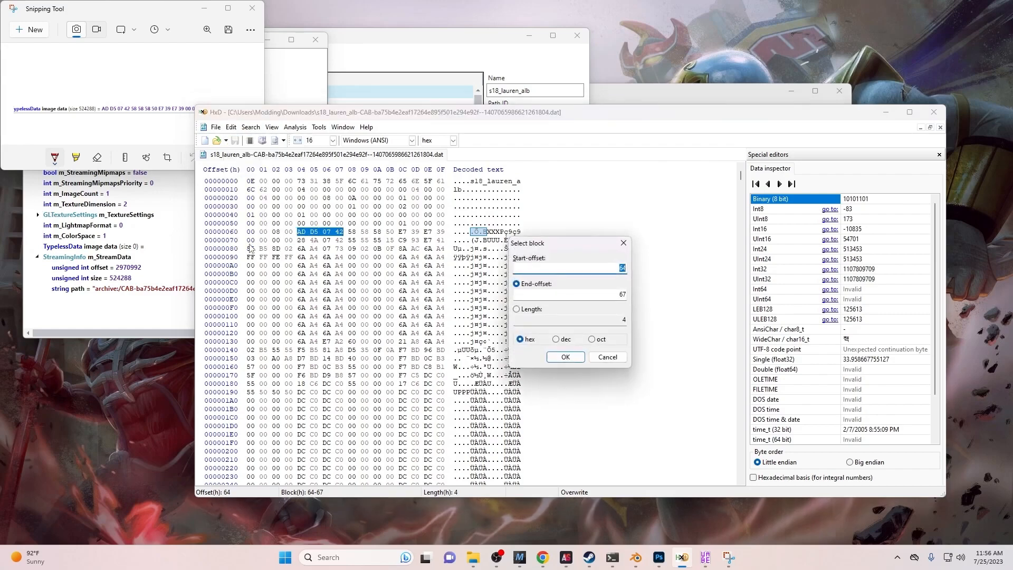
pyautogui.click(557, 339)
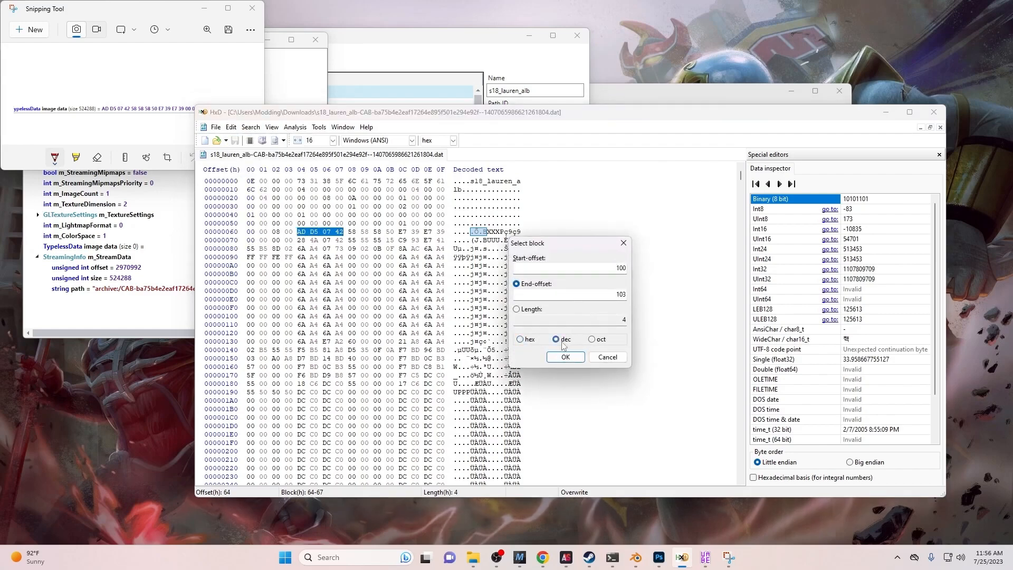
pyautogui.click(534, 311)
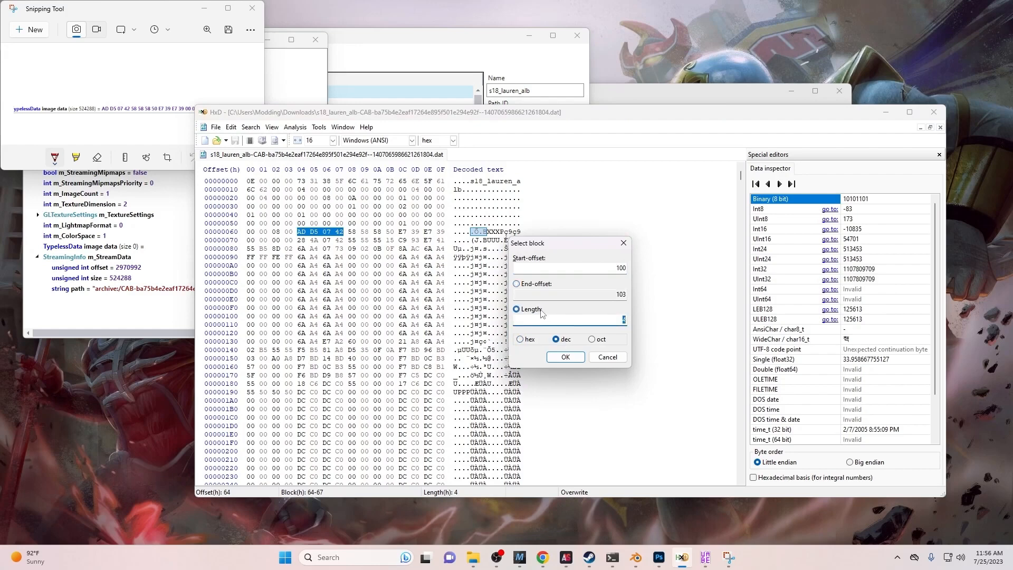
pyautogui.click(179, 265)
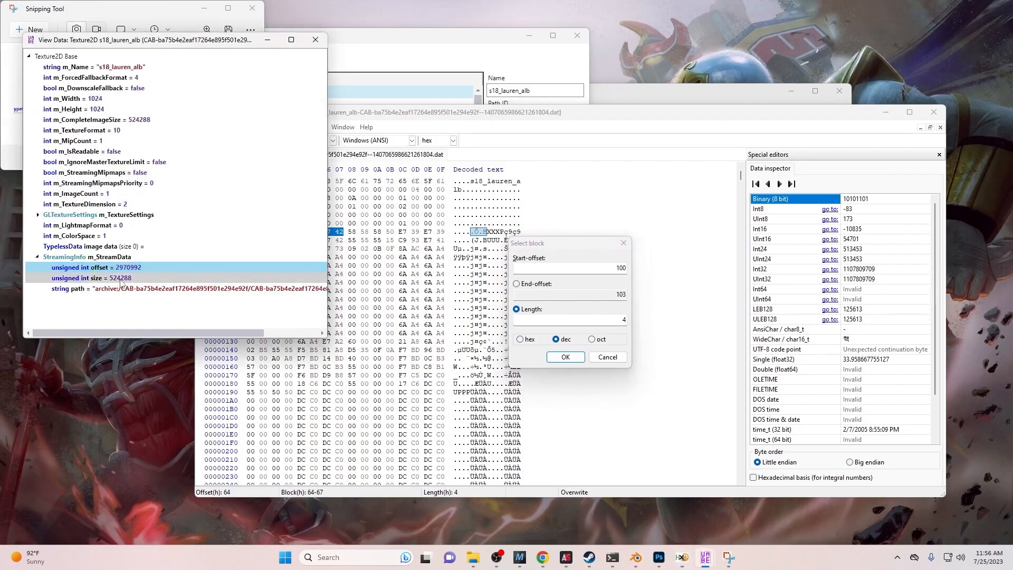
pyautogui.click(625, 319)
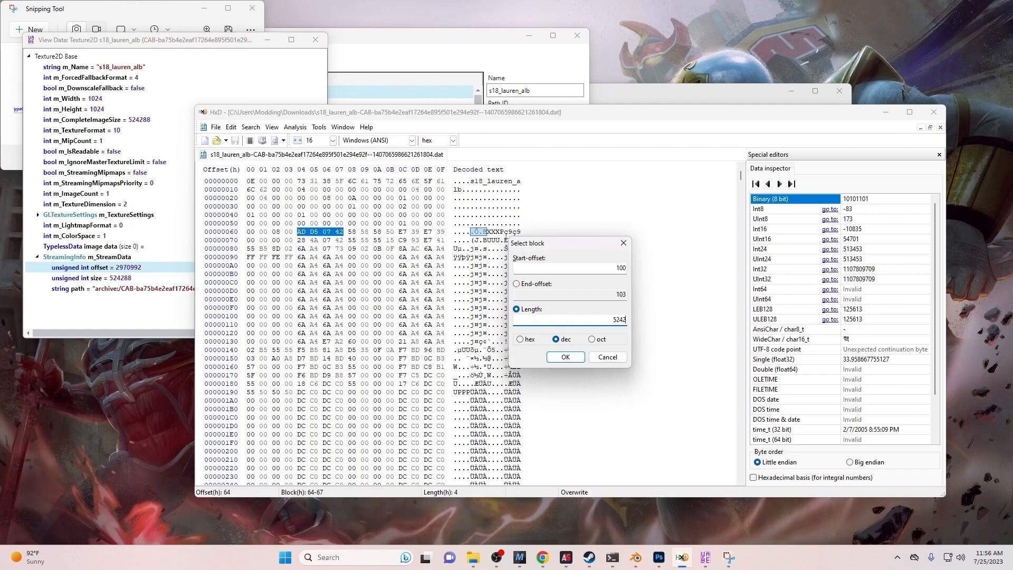
pyautogui.write('88')
pyautogui.click(565, 357)
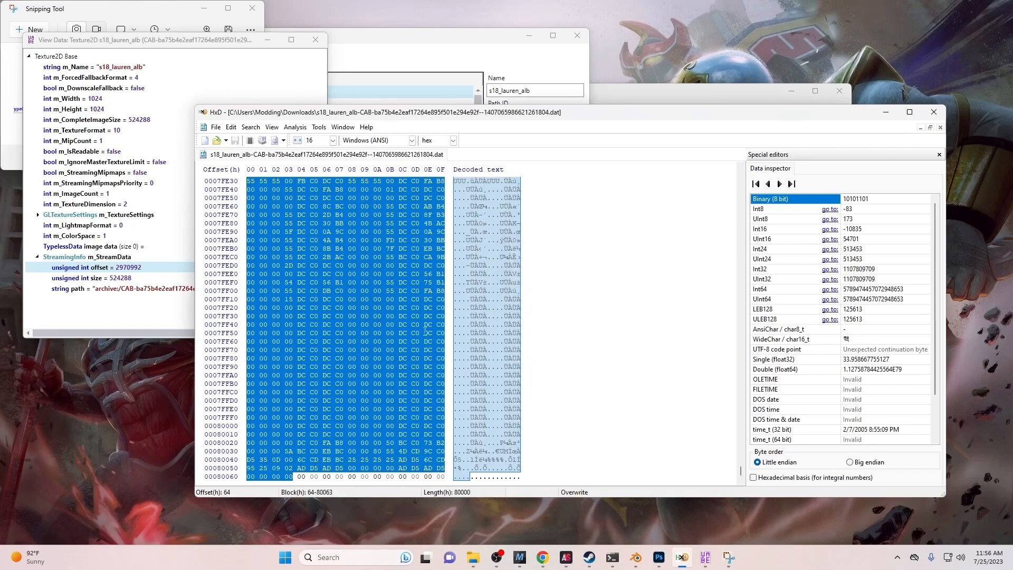
# - Copy the selected texture bytes to the clipboard
pyautogui.rightClick(371, 321)
pyautogui.click(394, 342)
pyautogui.click(213, 129)
# - Create a new Untitled1 document and paste-insert the copied 524288 bytes into it
pyautogui.click(219, 139)
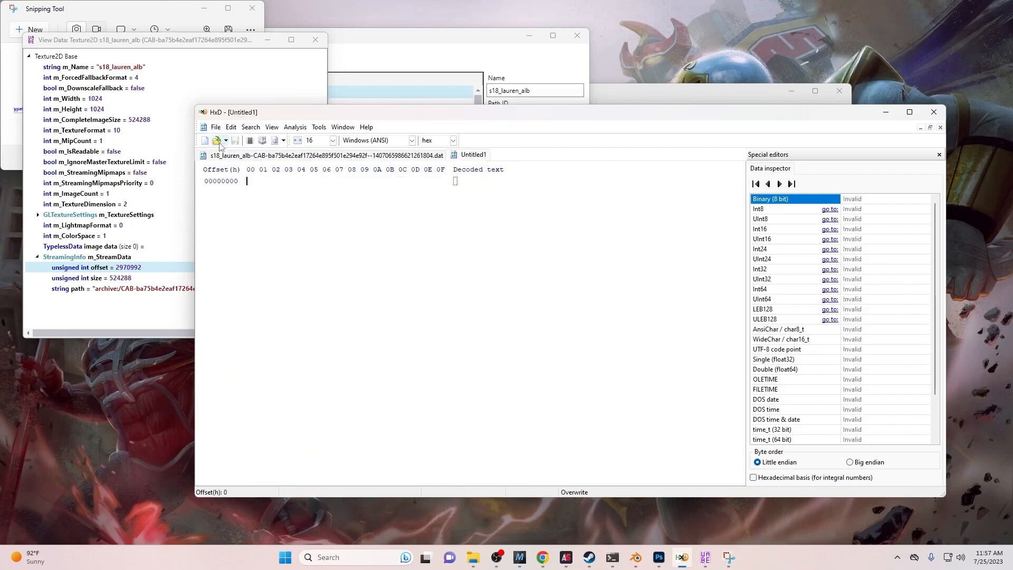
pyautogui.rightClick(254, 181)
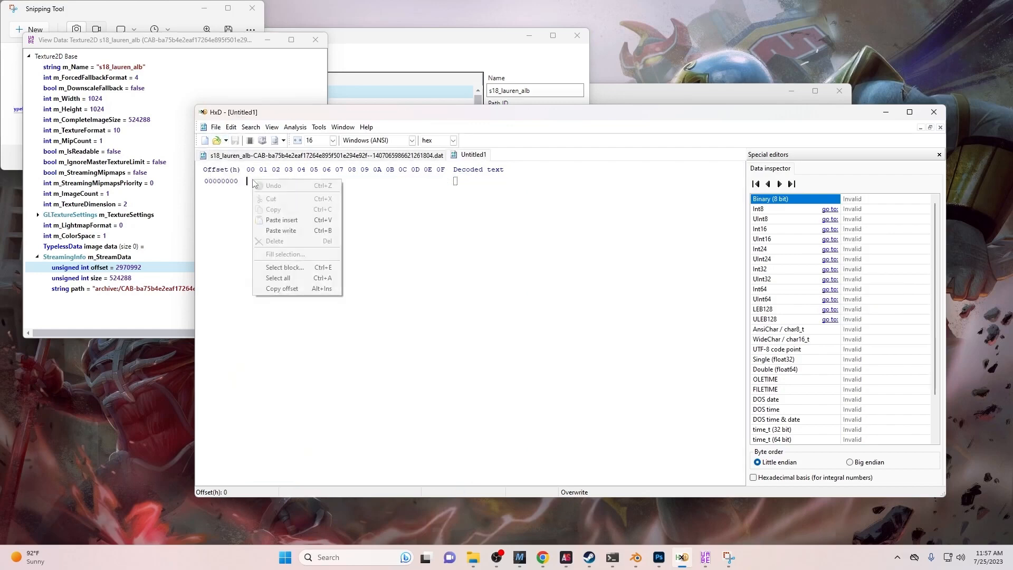
pyautogui.click(269, 232)
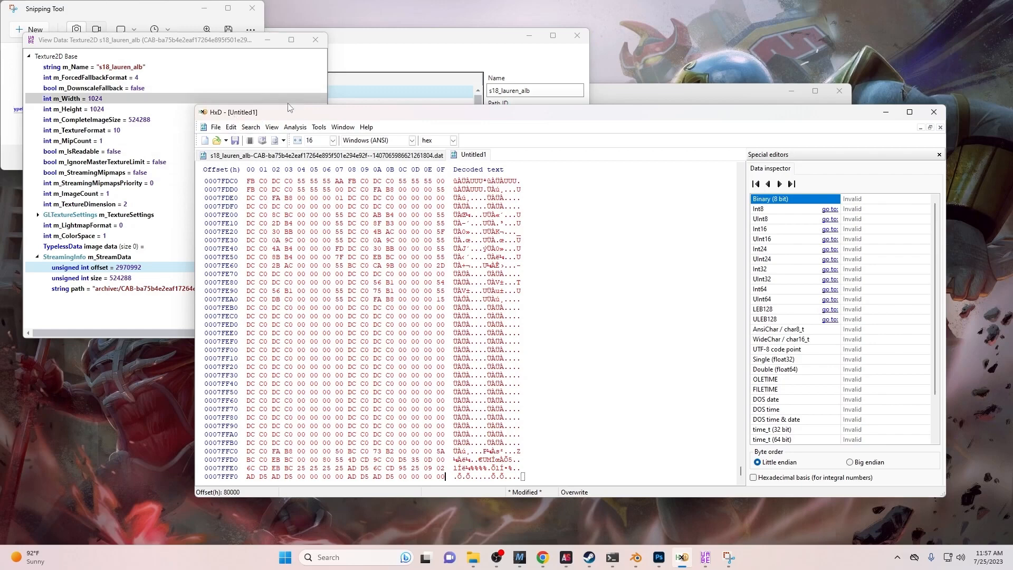
# - Close the UABEA asset list and bring the bundle window forward, moving the data view aside
pyautogui.click(351, 57)
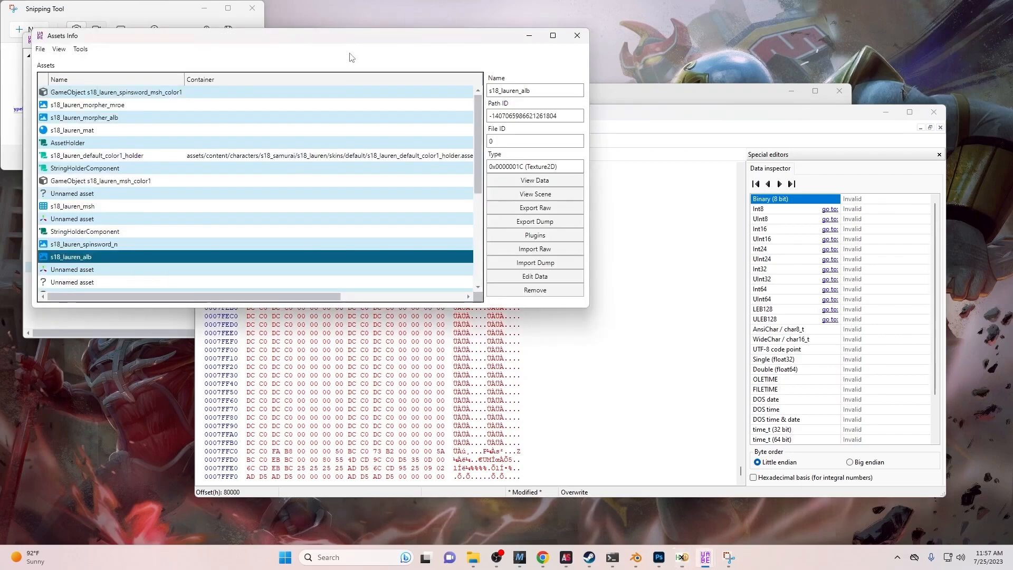
pyautogui.click(578, 35)
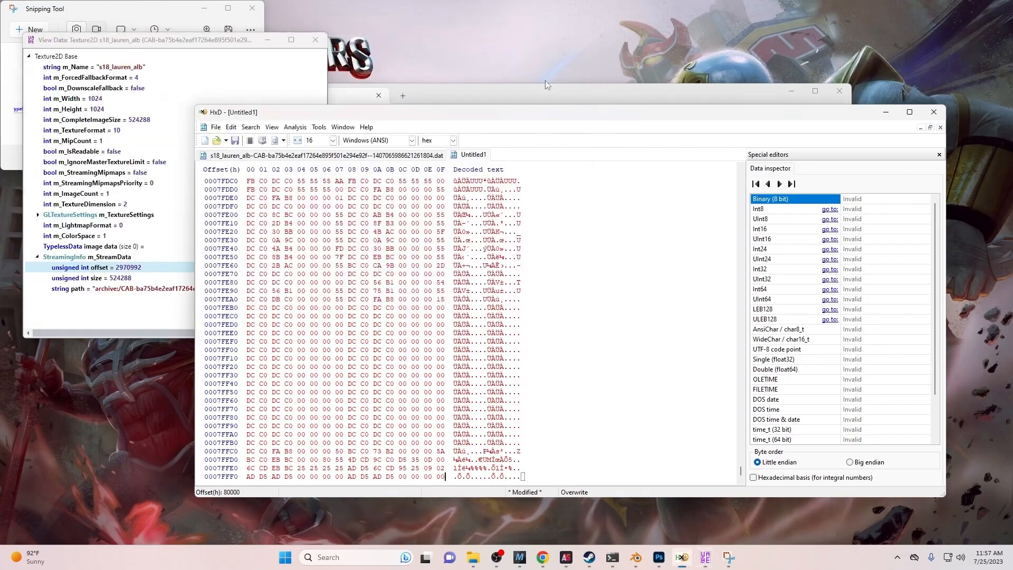
pyautogui.moveTo(706, 558)
pyautogui.click(716, 501)
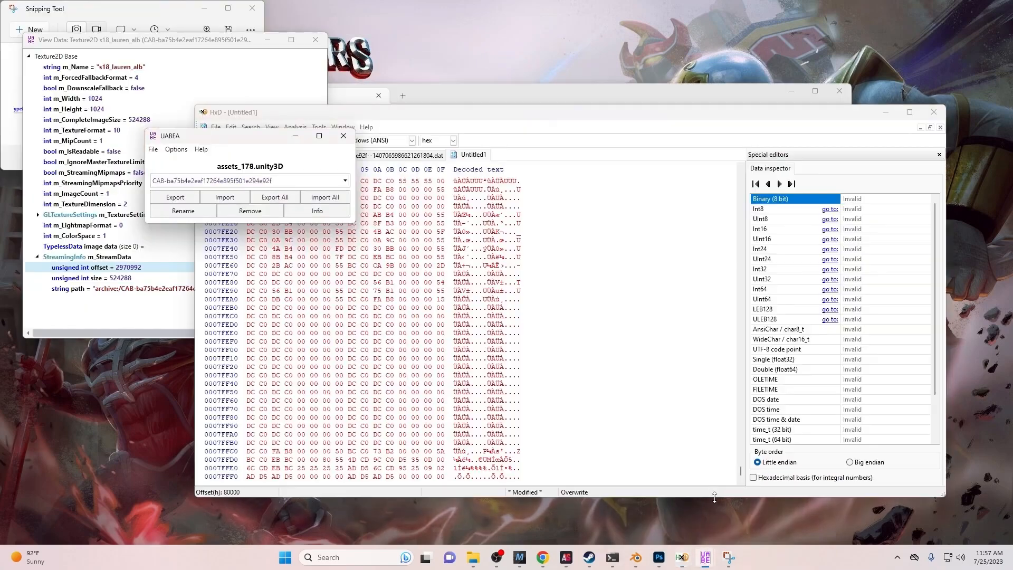
pyautogui.moveTo(205, 43); pyautogui.dragTo(182, 36)
pyautogui.click(332, 155)
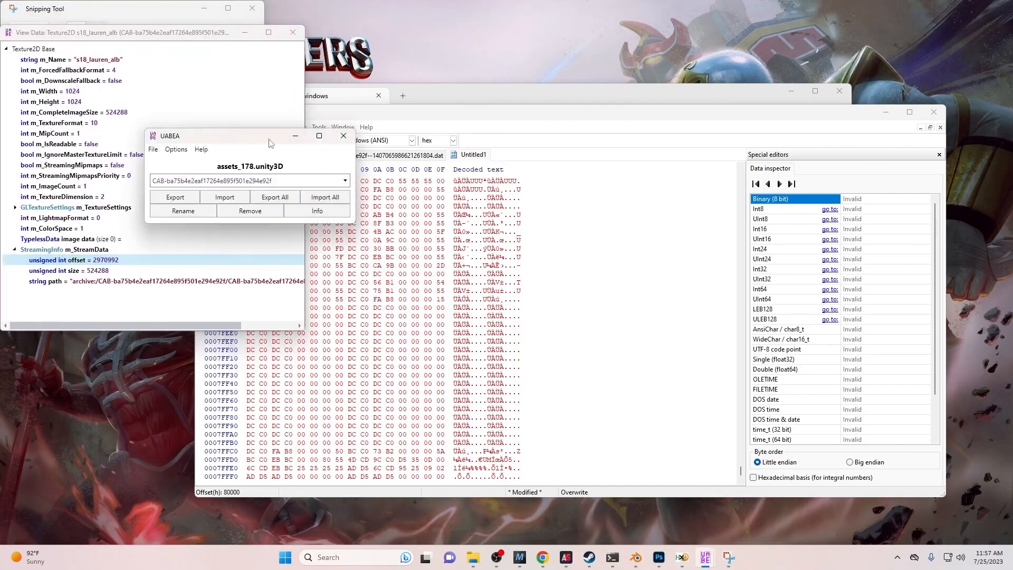
pyautogui.moveTo(268, 139); pyautogui.dragTo(351, 133)
# - Export CAB-ba75b4e2eaf17264e895f501e294e92f.resS to Downloads, then minimize UABEA and return to HxD
pyautogui.click(343, 175)
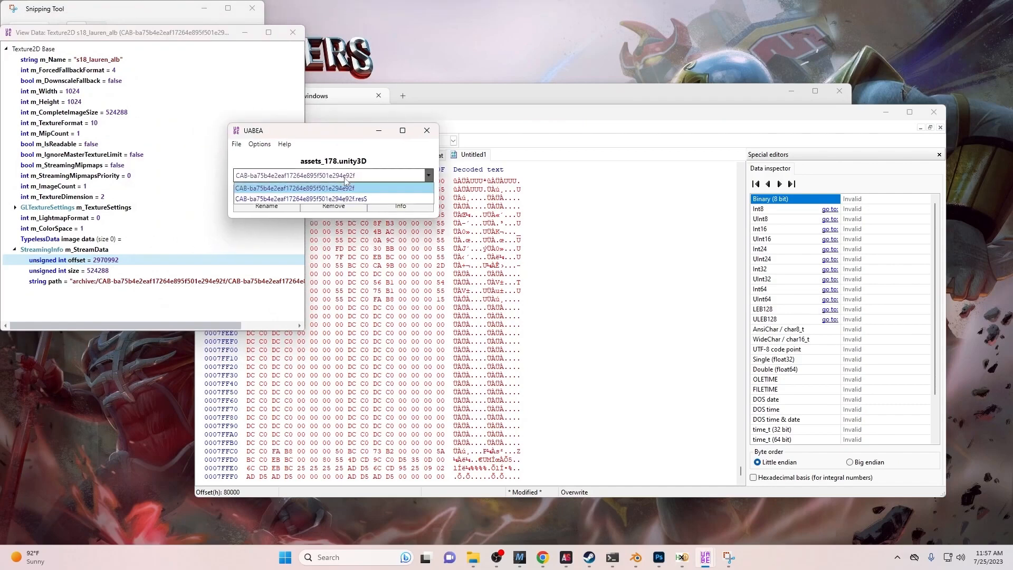
pyautogui.click(326, 199)
pyautogui.click(261, 194)
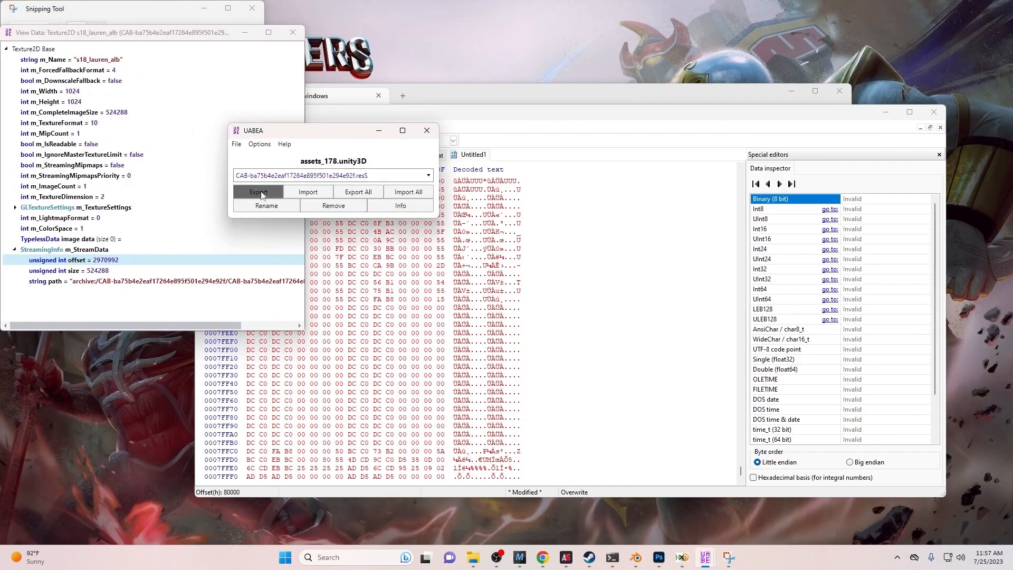
pyautogui.click(425, 369)
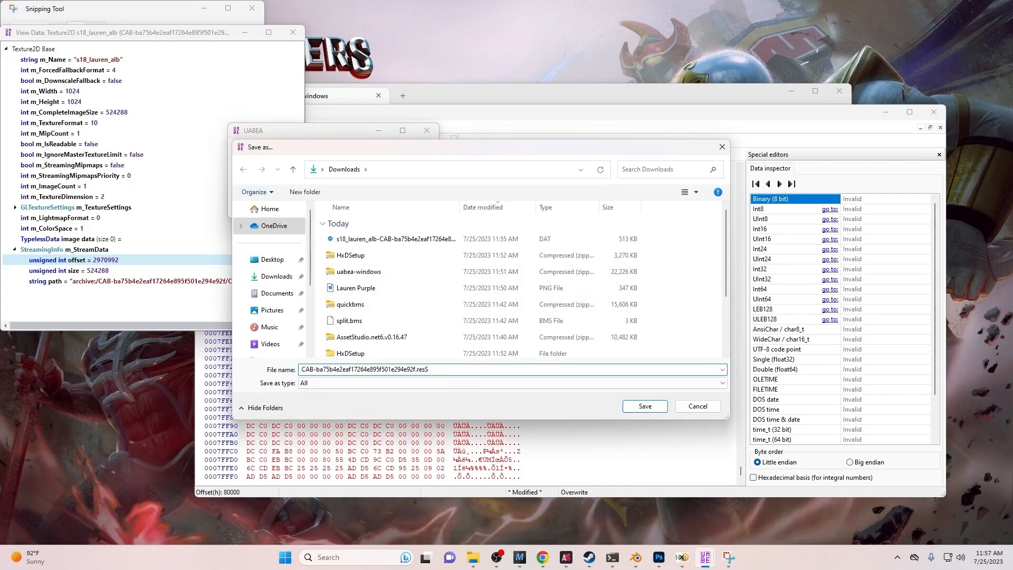
pyautogui.click(653, 406)
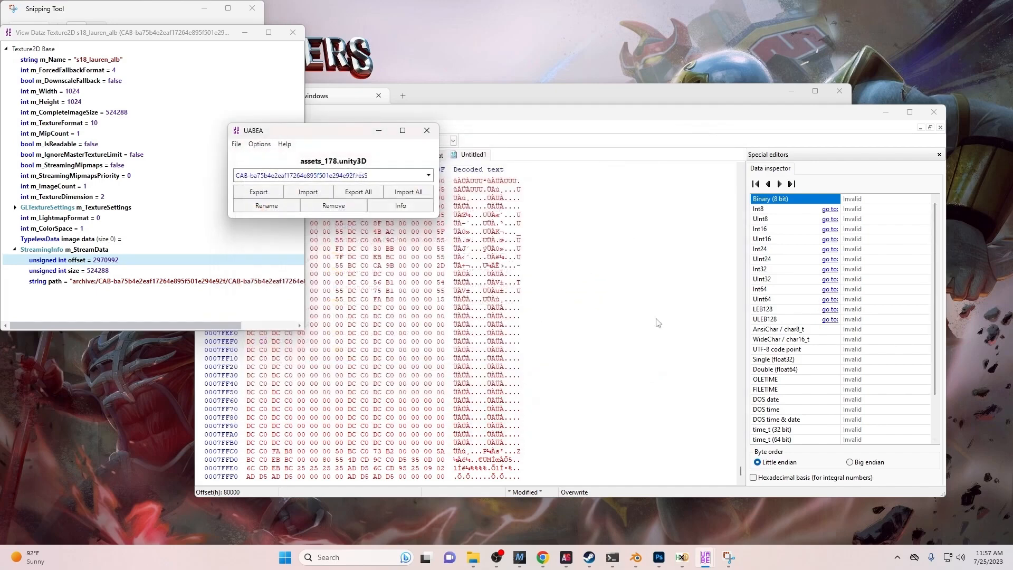
pyautogui.click(379, 131)
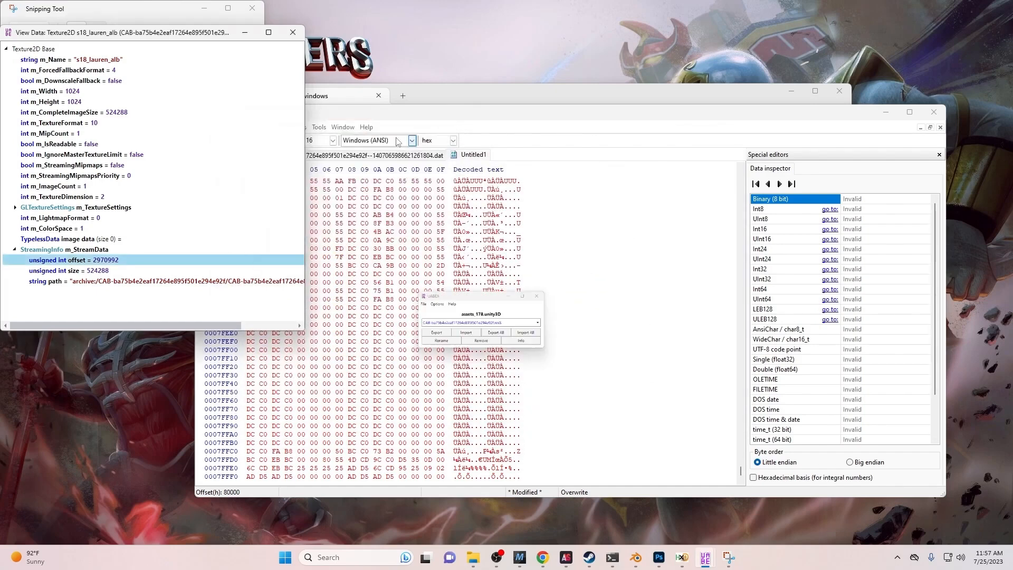
pyautogui.click(554, 172)
# - Open the exported CAB-ba75b4e2eaf17264e895f501e294e92f.resS file in HxD
pyautogui.click(231, 128)
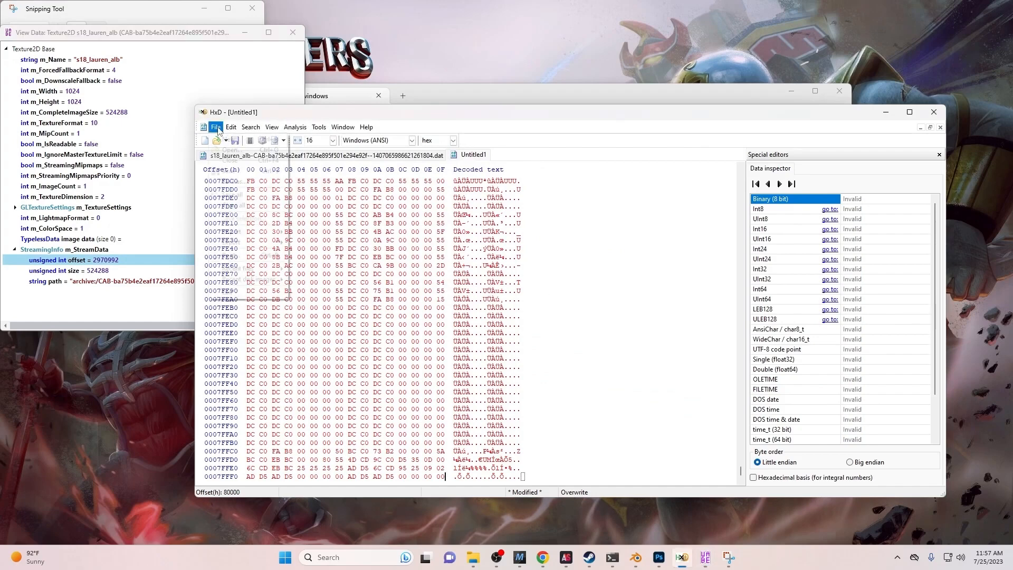
pyautogui.moveTo(216, 127)
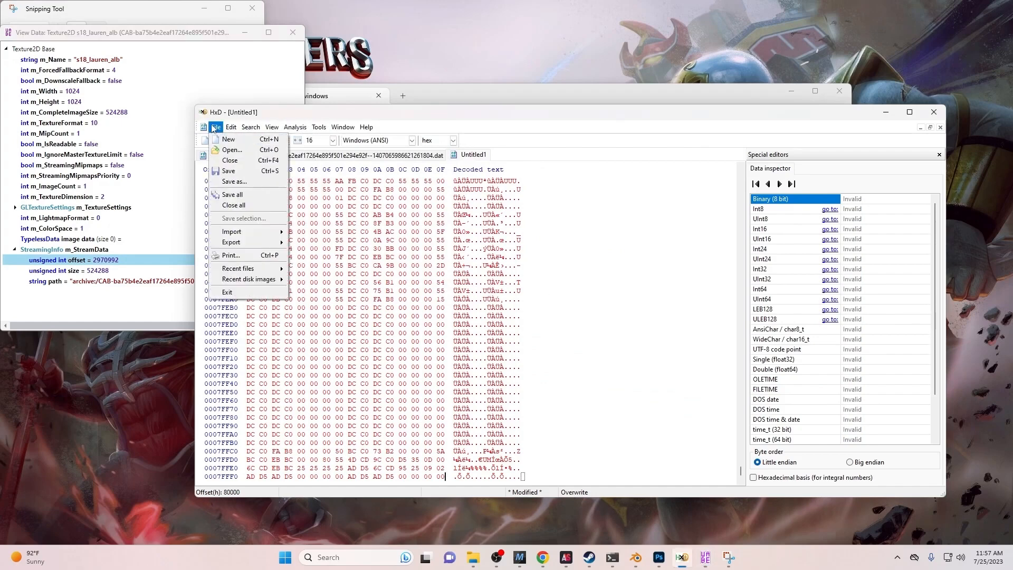
pyautogui.click(225, 151)
pyautogui.click(359, 220)
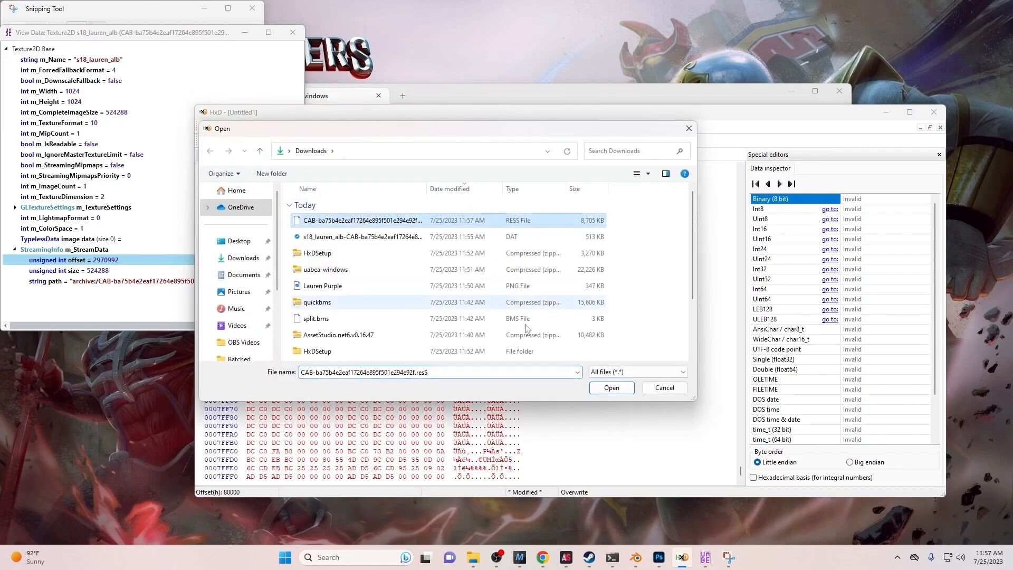
pyautogui.click(607, 388)
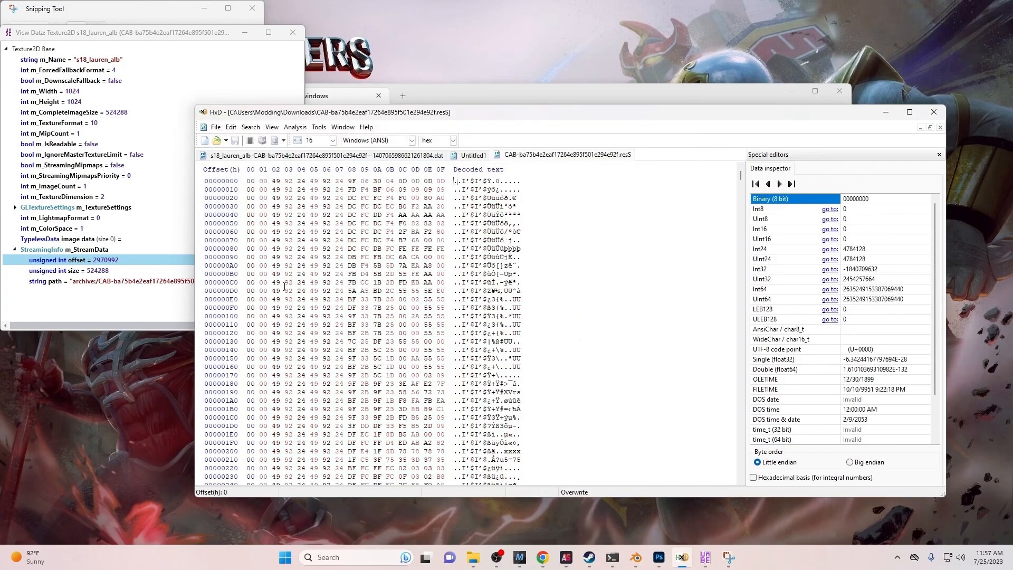
# - Select the 524288-byte block at decimal offset 2970992, then go back to Untitled1
pyautogui.click(232, 127)
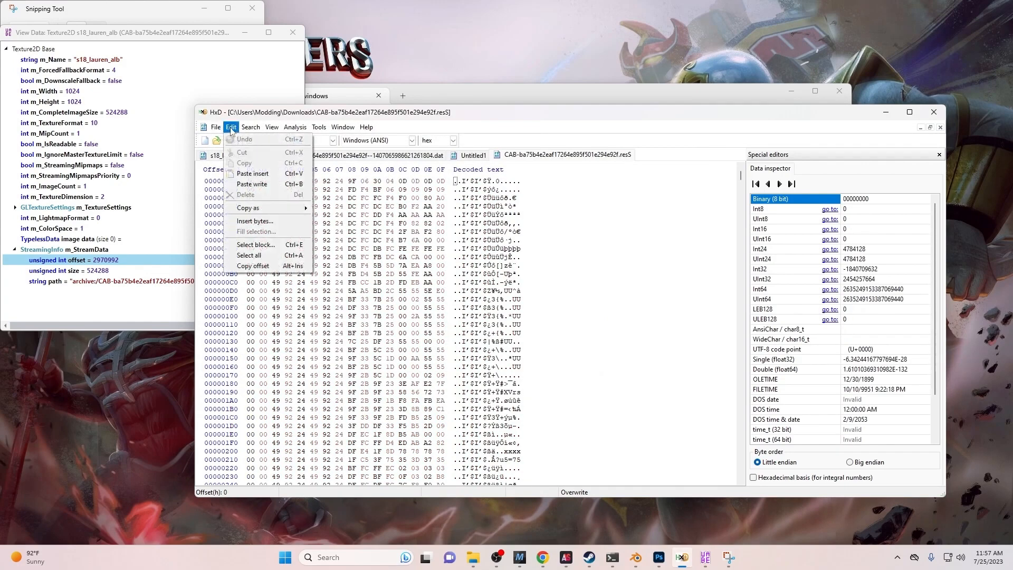
pyautogui.click(255, 245)
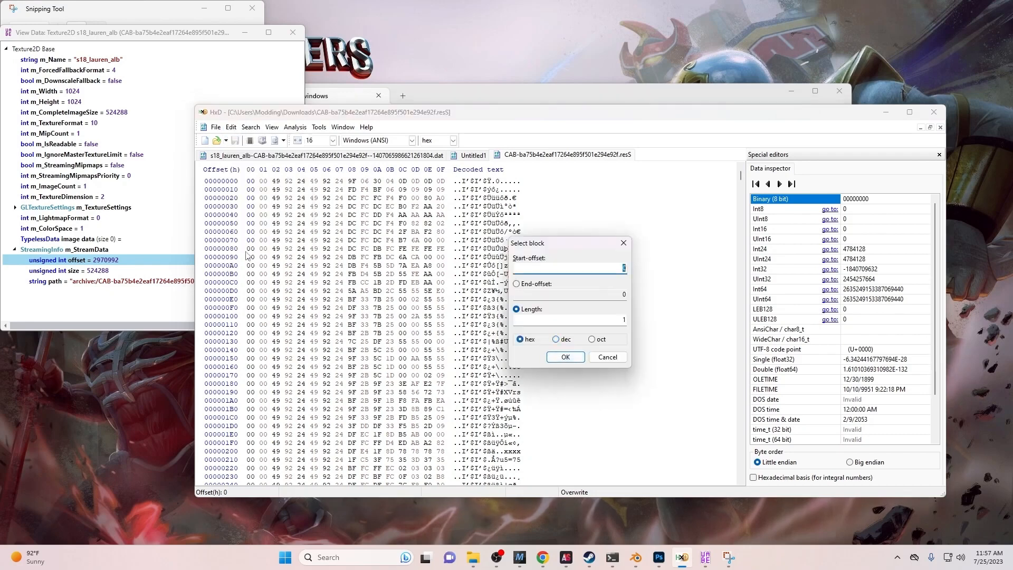
pyautogui.click(556, 339)
pyautogui.moveTo(589, 265); pyautogui.dragTo(628, 270)
pyautogui.click(617, 319)
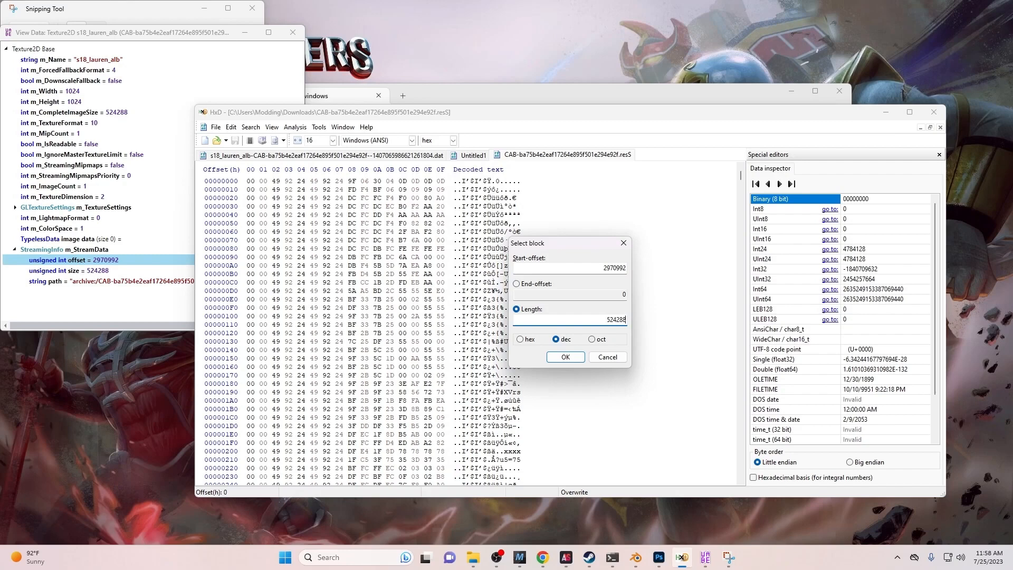
pyautogui.click(565, 358)
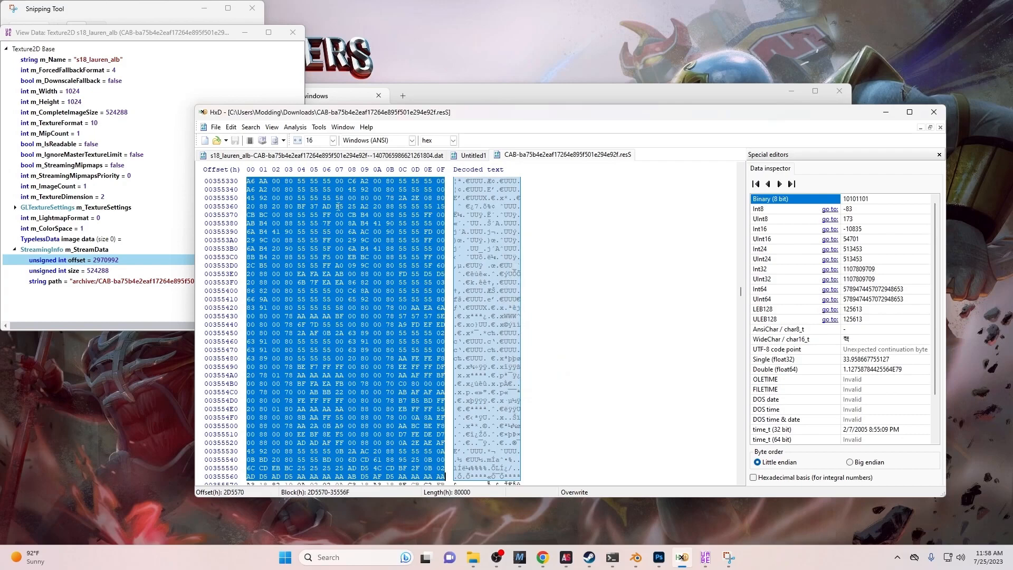
pyautogui.click(456, 157)
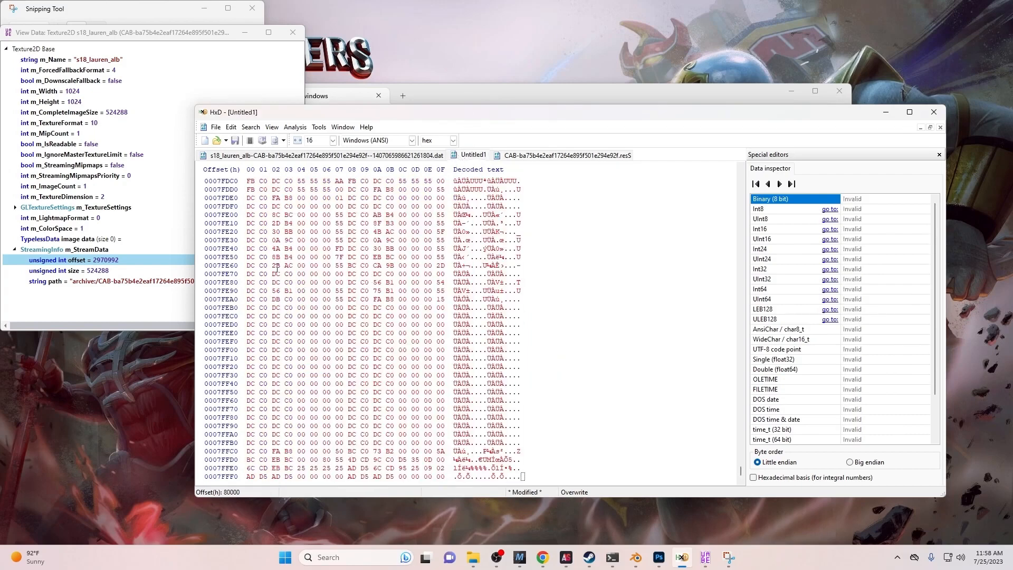
# - Select and copy all of Untitled1's bytes
pyautogui.click(311, 257)
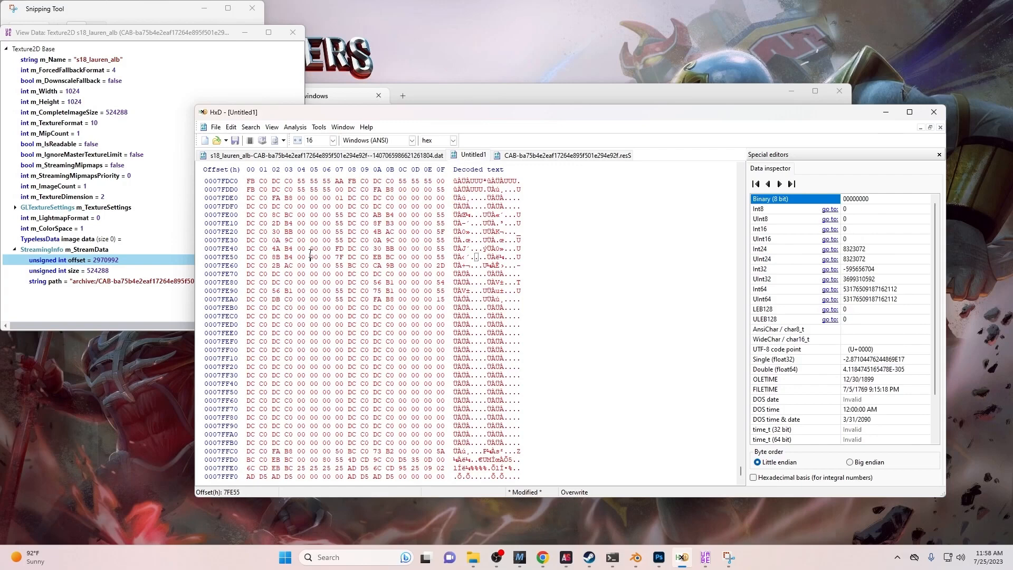
pyautogui.hotkey('ctrl', 'a')
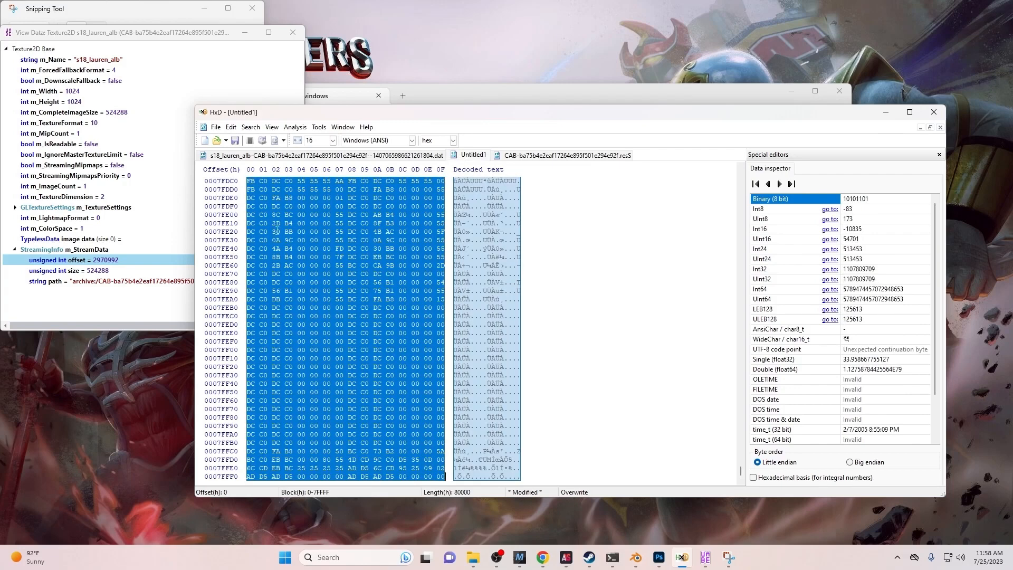
pyautogui.rightClick(277, 231)
pyautogui.click(303, 261)
# - Paste-write the copied bytes over the selected texture block in the .resS file
pyautogui.click(602, 151)
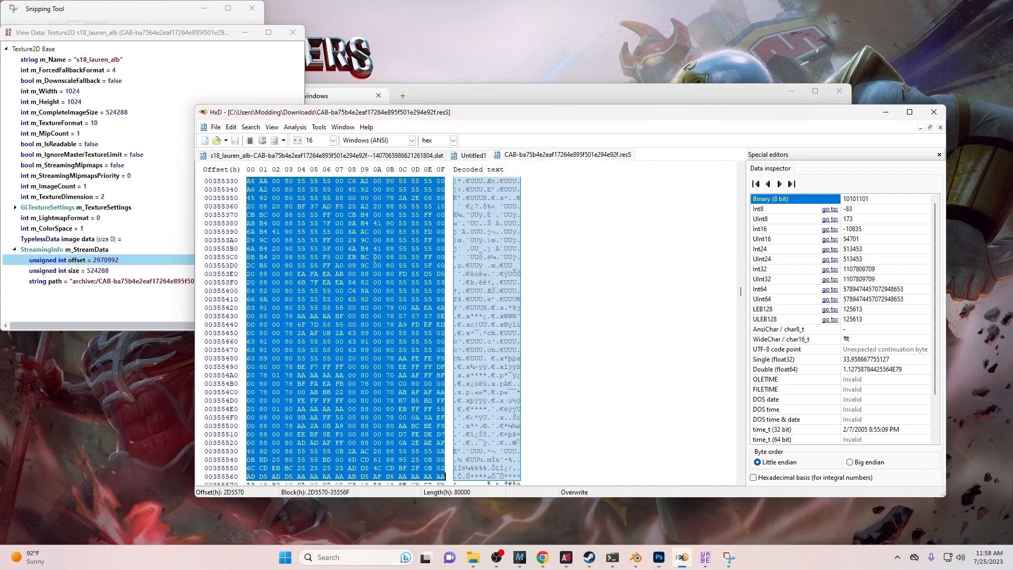
pyautogui.rightClick(319, 262)
pyautogui.click(327, 308)
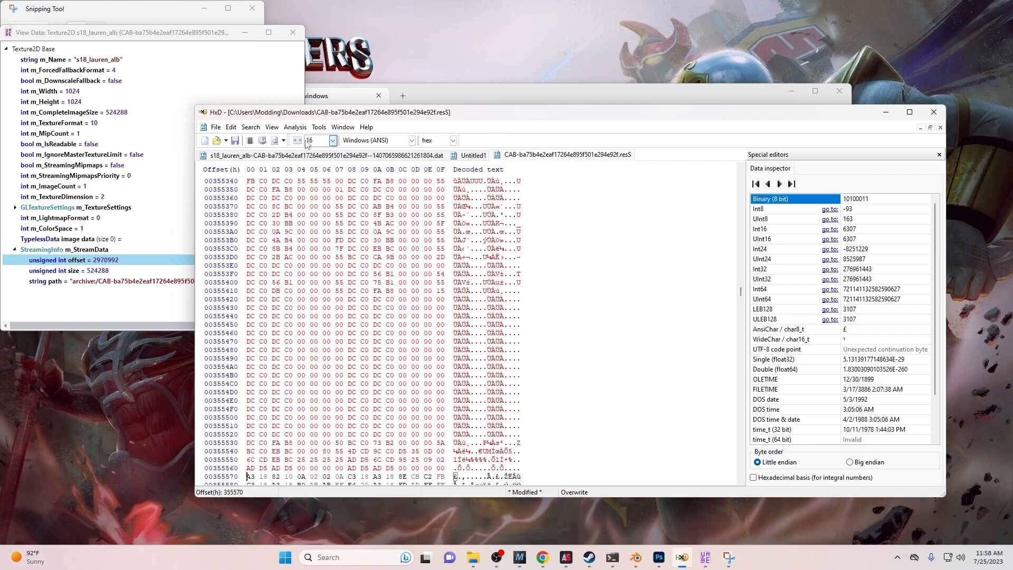
# - Save the edited .resS file in HxD and close it, discarding Untitled1's changes
pyautogui.click(216, 127)
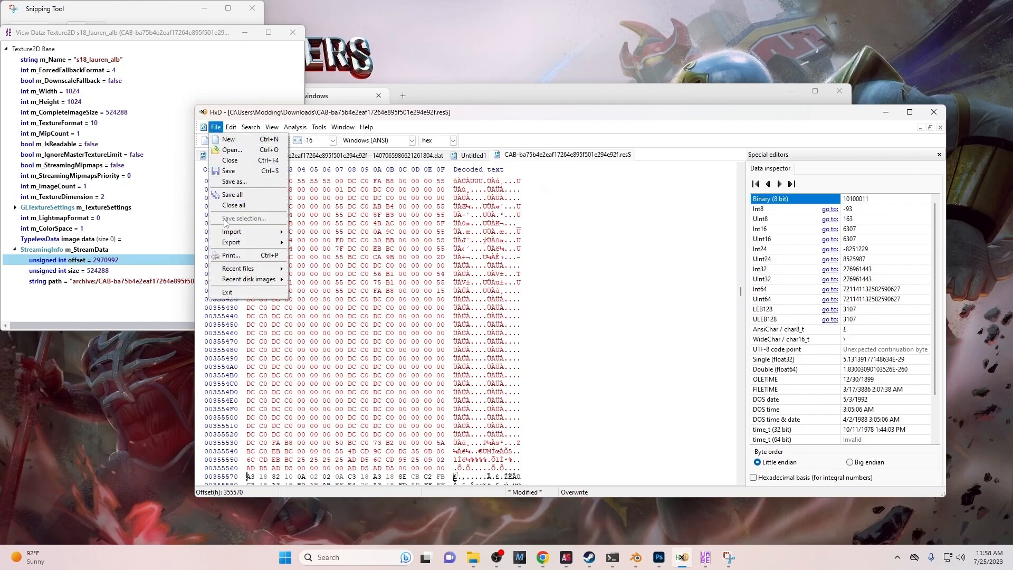
pyautogui.click(236, 172)
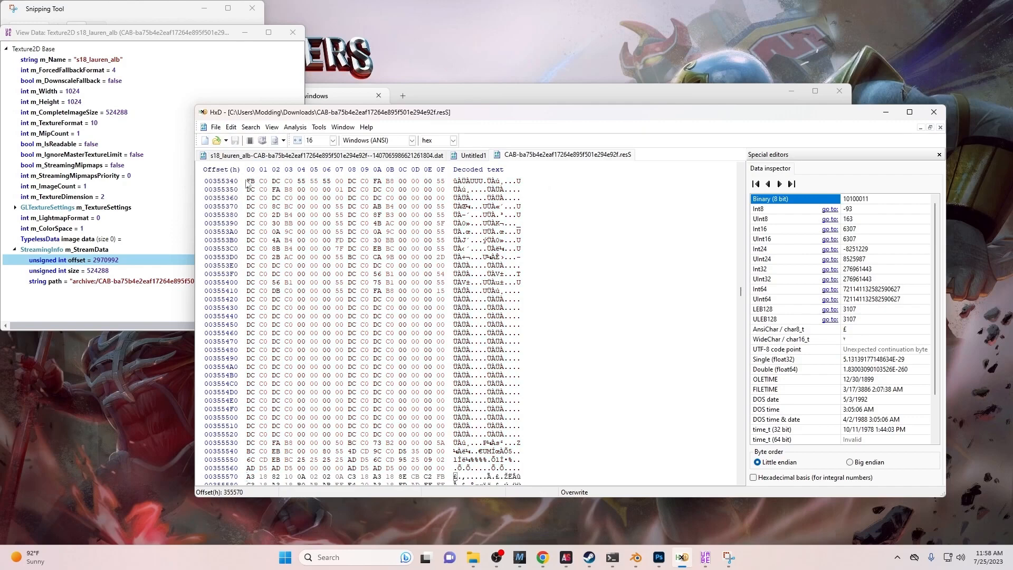
pyautogui.click(224, 81)
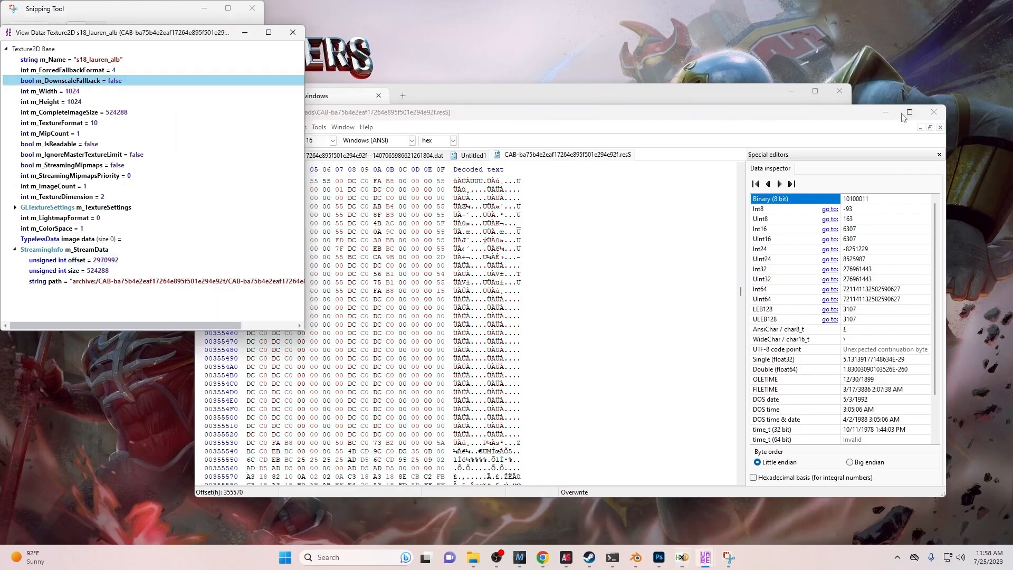
pyautogui.click(932, 113)
pyautogui.click(510, 312)
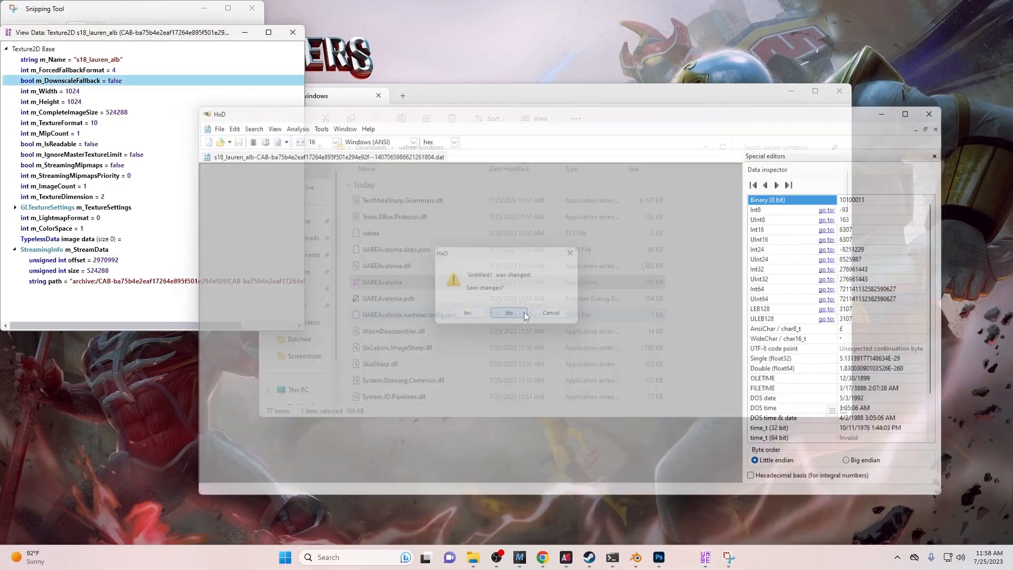
# - Import the edited .resS file from Downloads as raw, non-serialized data into the bundle's .resS entry
pyautogui.moveTo(692, 557)
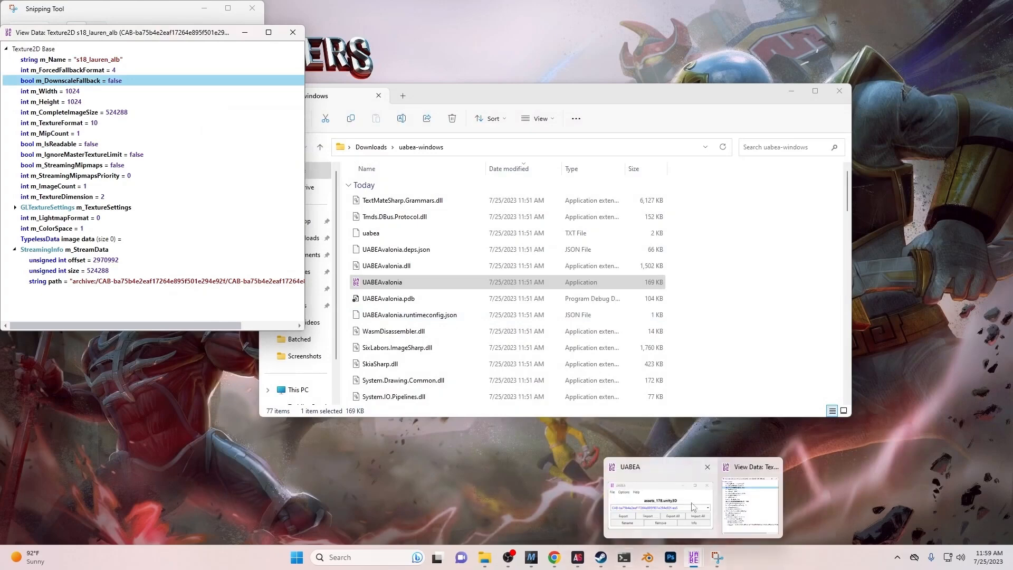
pyautogui.click(693, 507)
pyautogui.click(368, 178)
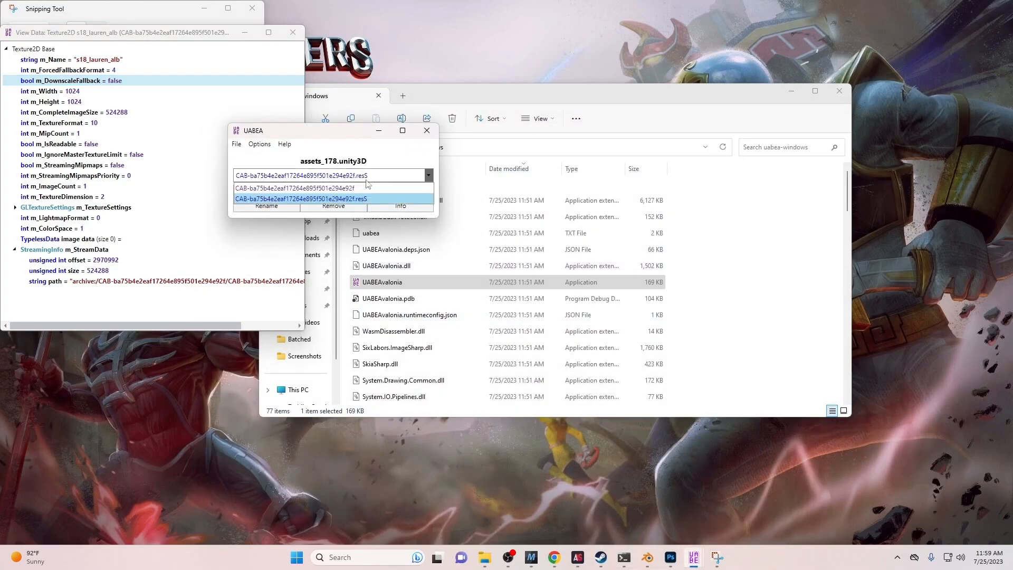
pyautogui.click(351, 199)
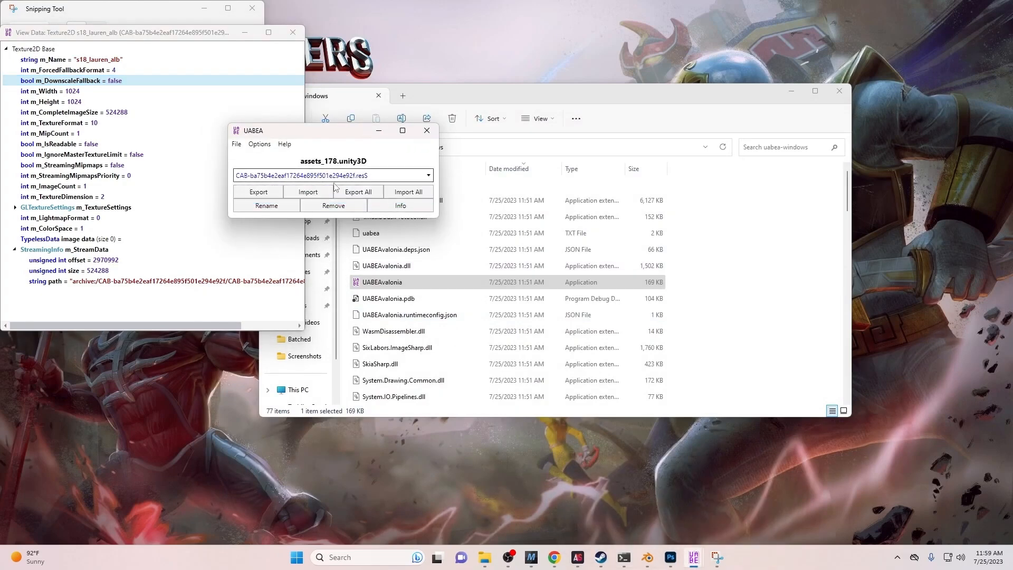
pyautogui.click(309, 192)
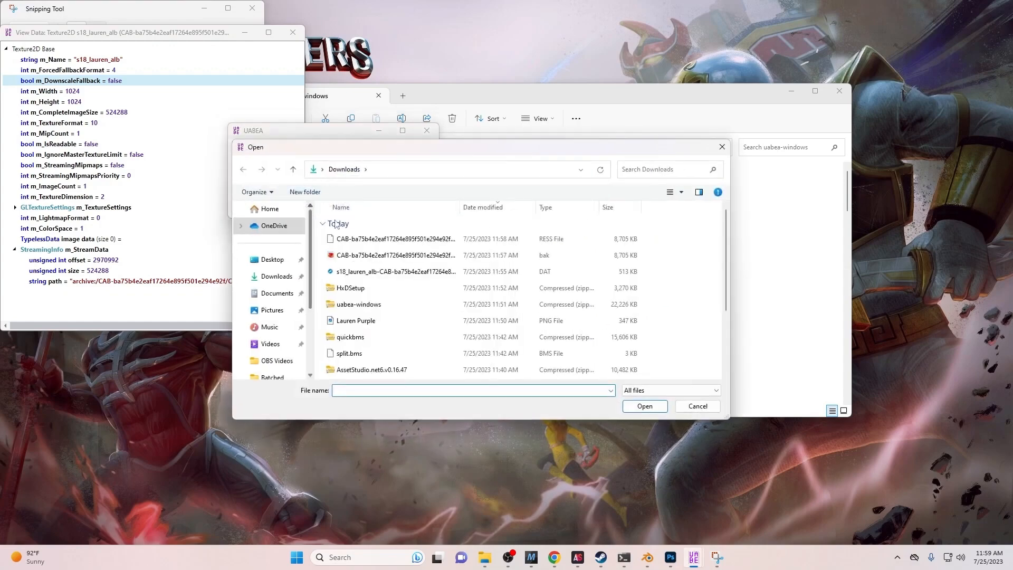
pyautogui.click(391, 241)
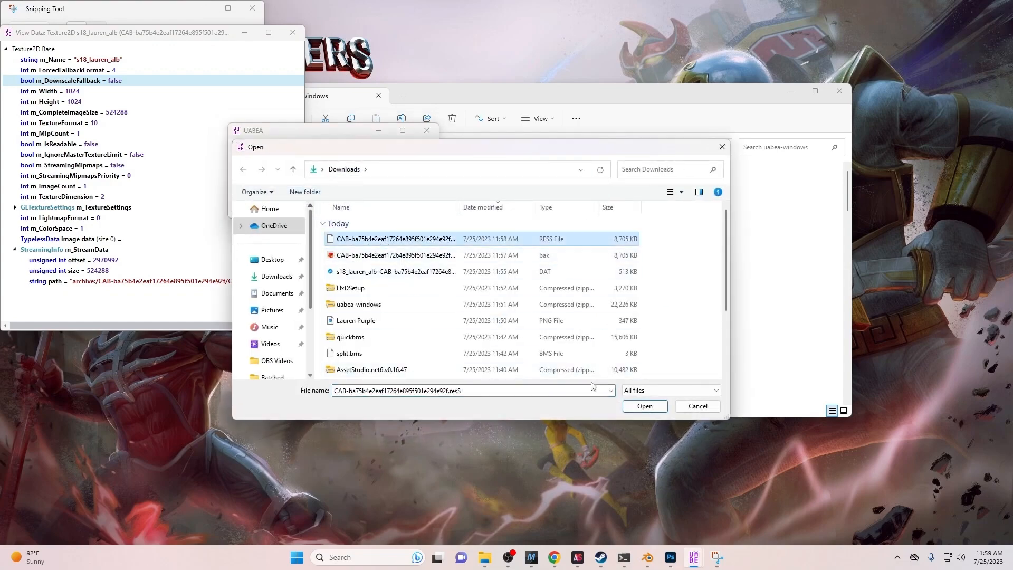
pyautogui.click(645, 406)
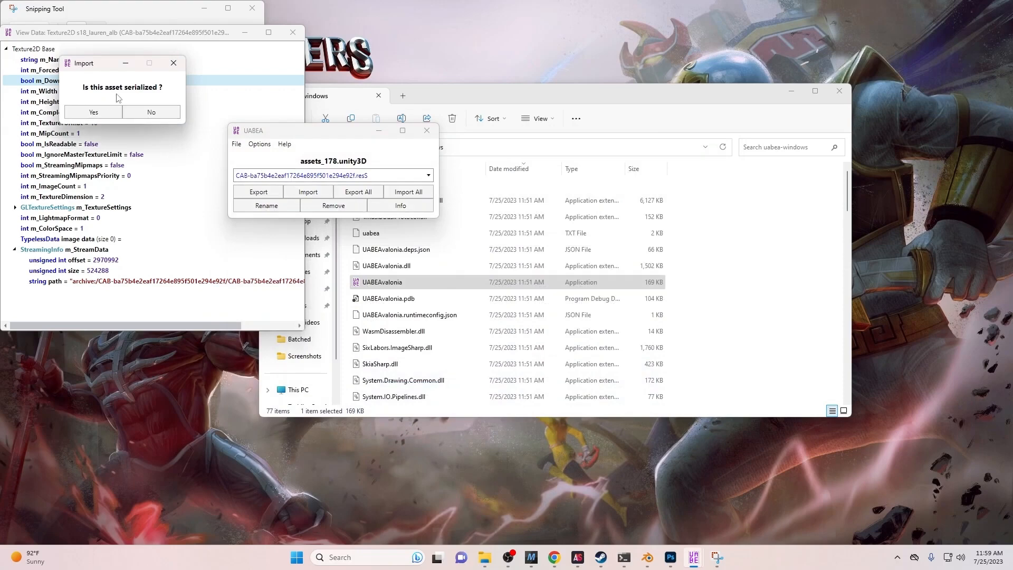
pyautogui.click(139, 112)
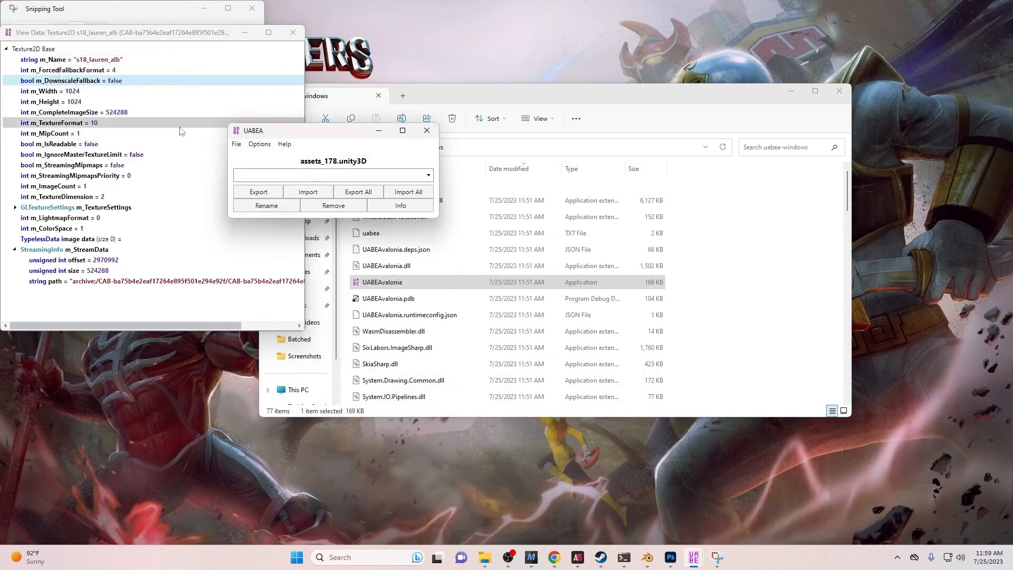
# - Check the bundle's entry list to confirm the .resS entry is now marked modified
pyautogui.click(254, 175)
pyautogui.click(284, 190)
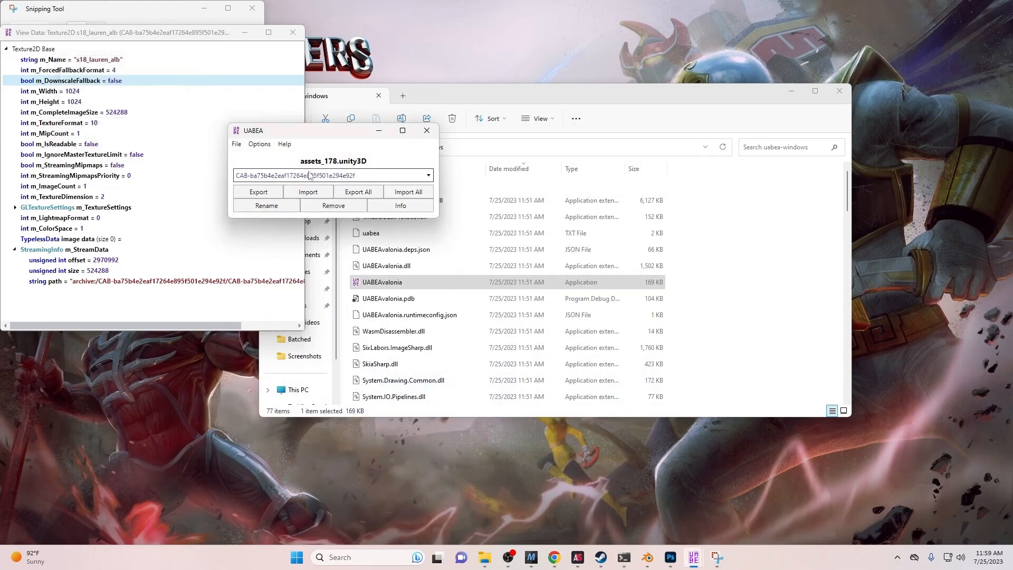
pyautogui.click(310, 175)
pyautogui.click(303, 198)
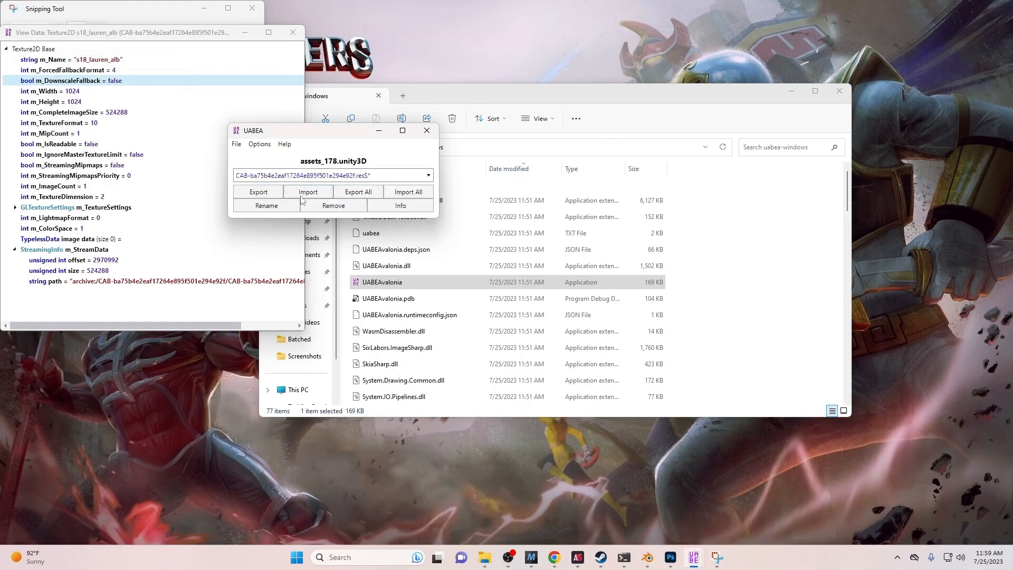
pyautogui.click(237, 144)
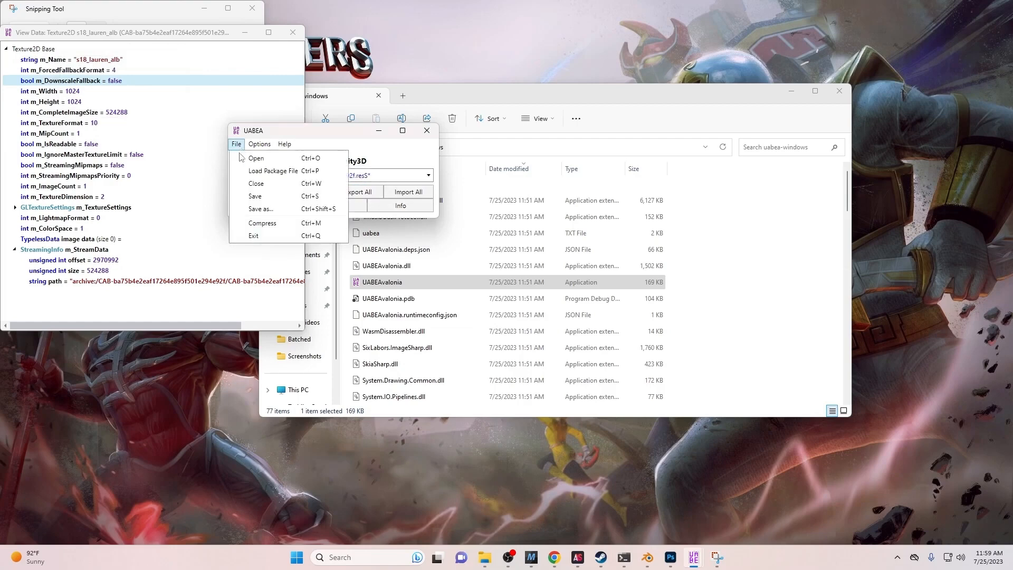
# - Save the bundle as a copy in QBMS Export, naming it assets_178edited.unity3D
pyautogui.click(258, 209)
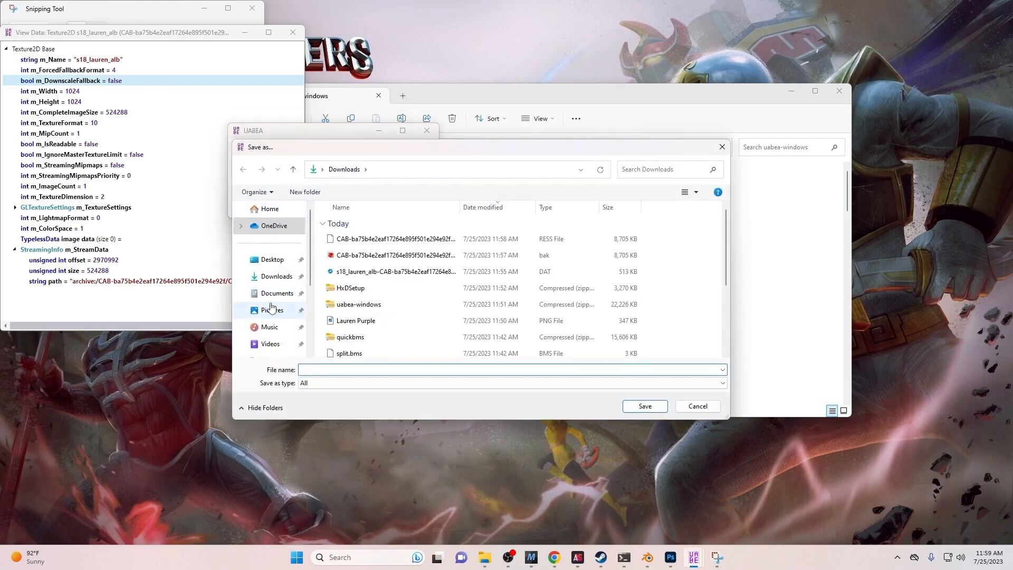
pyautogui.scroll(-3, 354, 317)
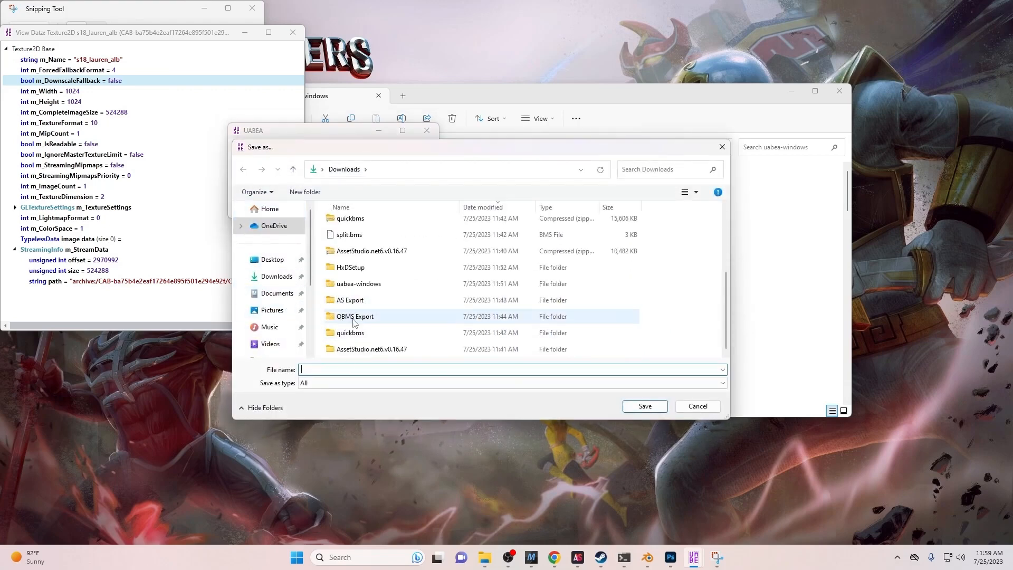
pyautogui.doubleClick(353, 317)
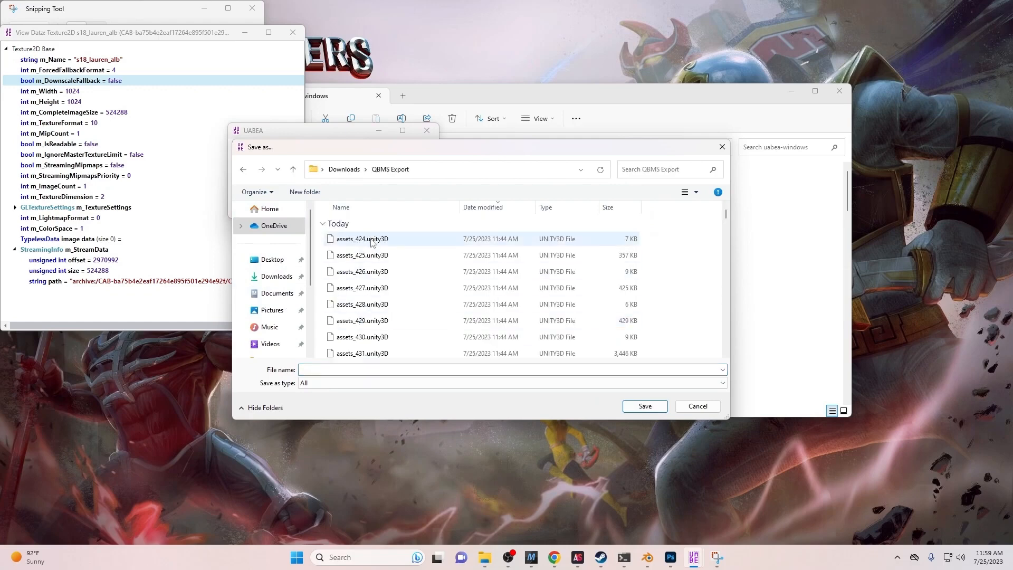
pyautogui.click(666, 167)
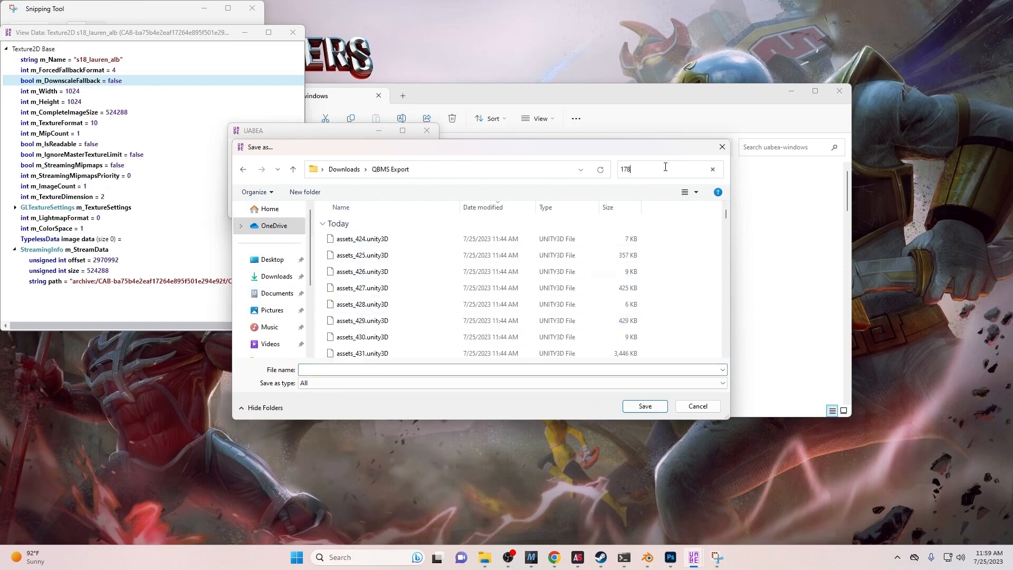
pyautogui.click(512, 237)
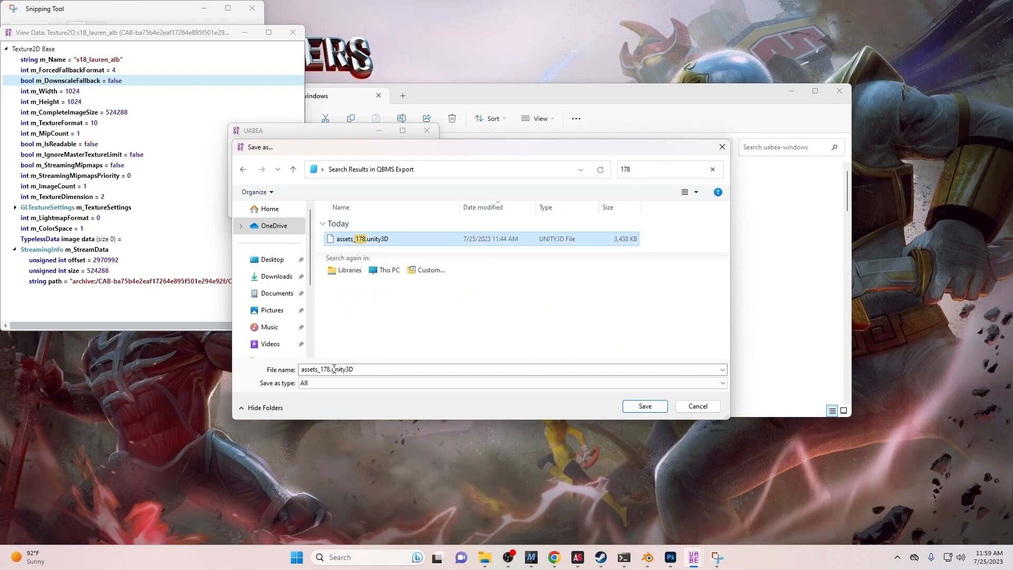
pyautogui.click(331, 370)
pyautogui.click(330, 369)
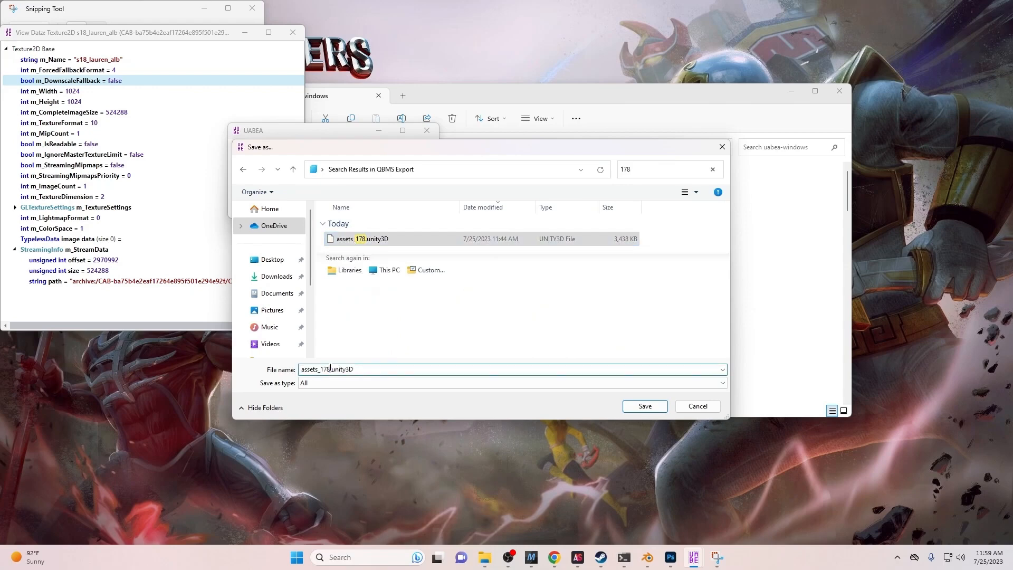
pyautogui.write('edited')
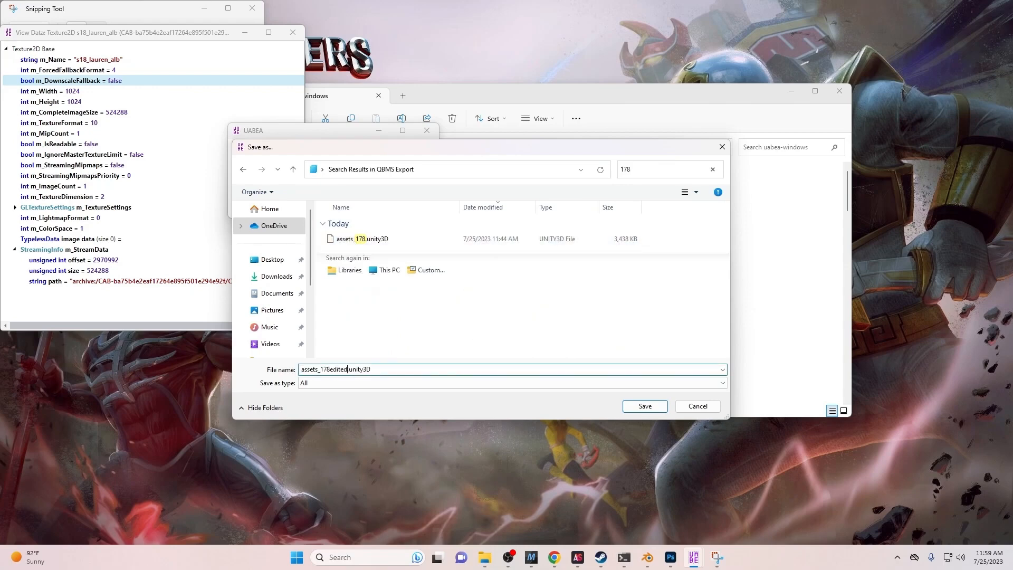
# - Complete the save into QBMS Export after dismissing the can't-save-here warning, then close UABEA
pyautogui.click(540, 384)
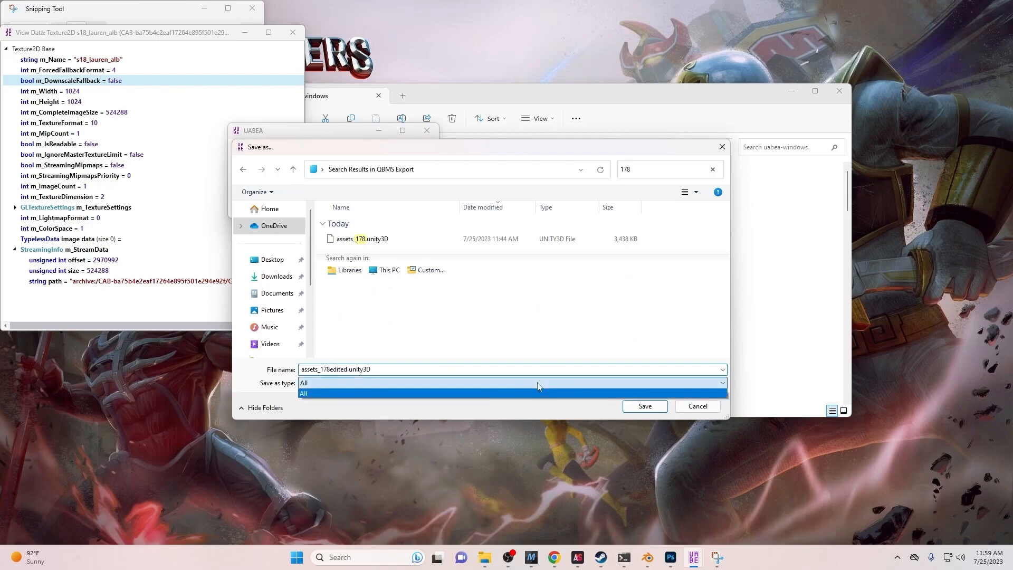
pyautogui.click(530, 386)
pyautogui.click(634, 407)
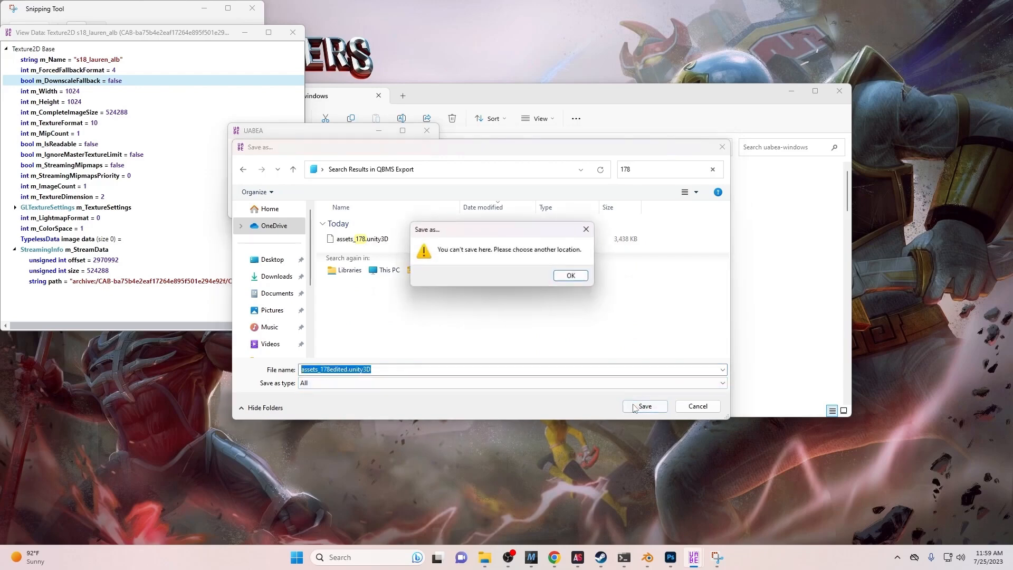
pyautogui.click(638, 274)
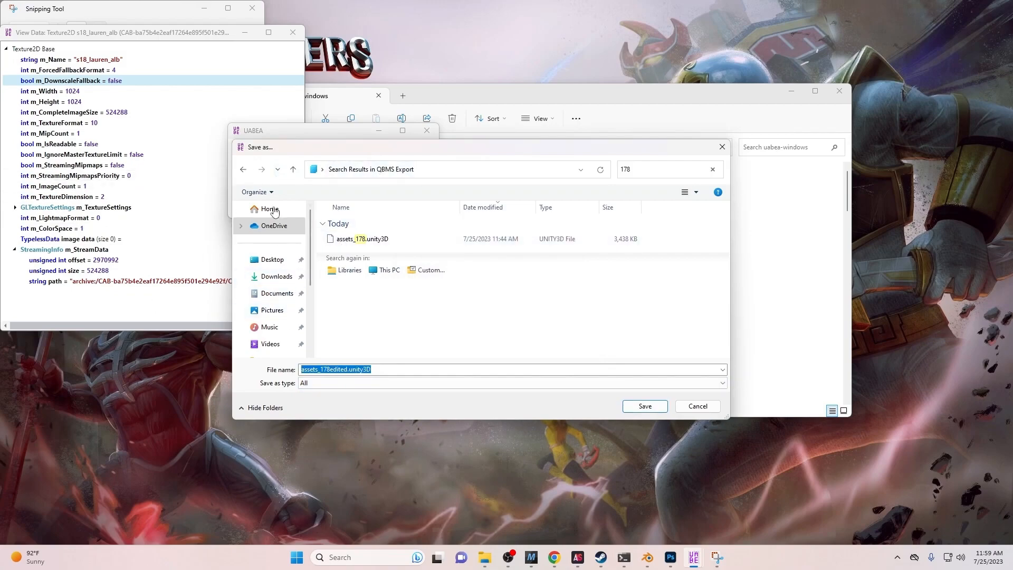
pyautogui.click(243, 169)
pyautogui.click(634, 406)
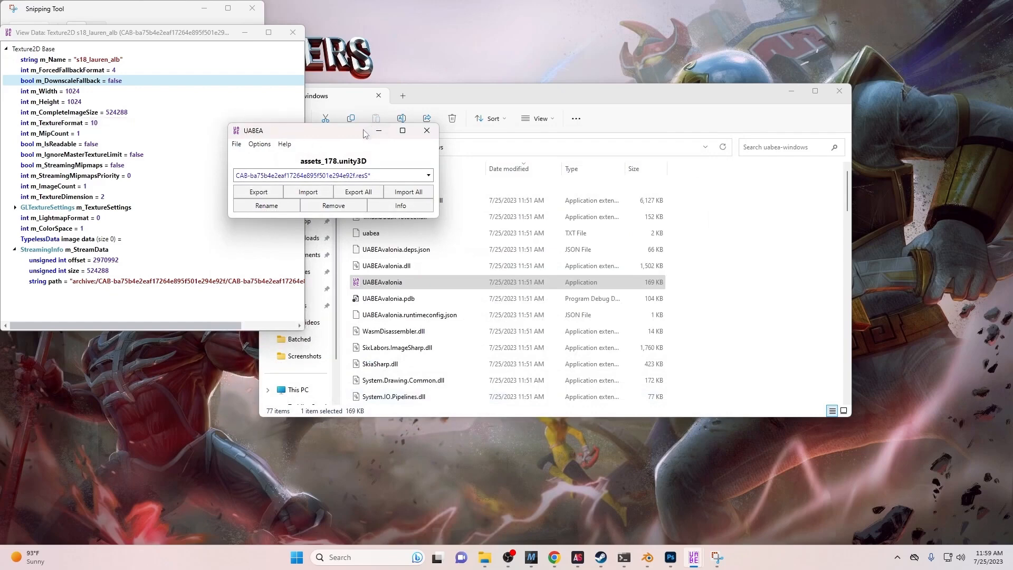
pyautogui.click(425, 132)
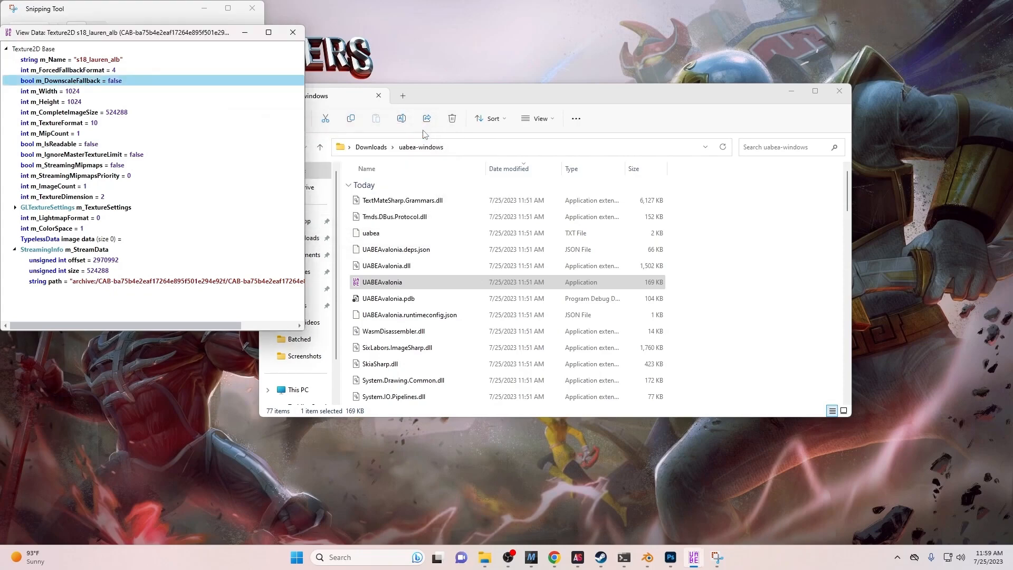
# - Load assets_178edited.unity3D into AssetStudio
pyautogui.click(293, 32)
pyautogui.click(249, 14)
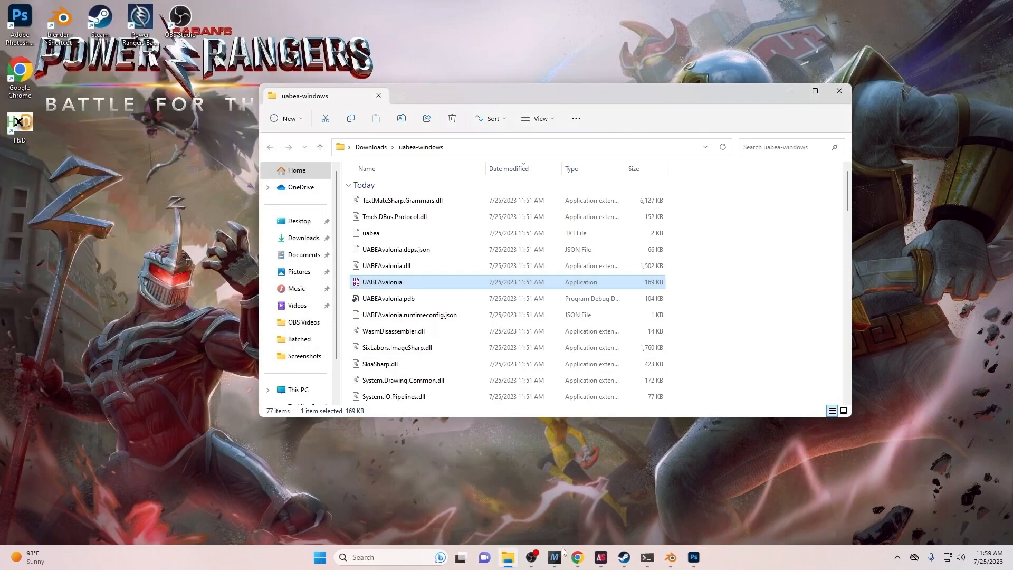
pyautogui.click(602, 557)
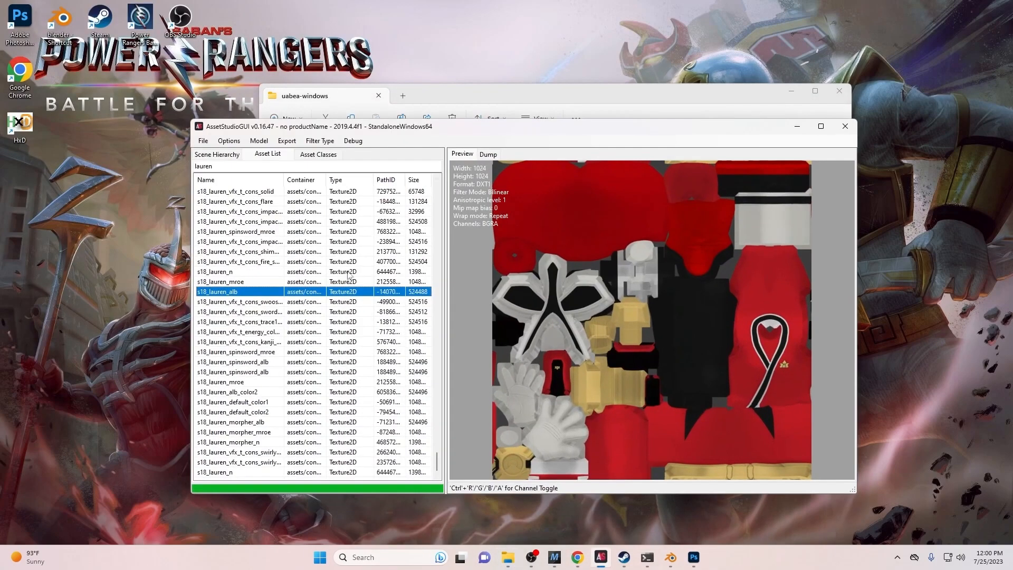
pyautogui.click(204, 141)
pyautogui.click(225, 153)
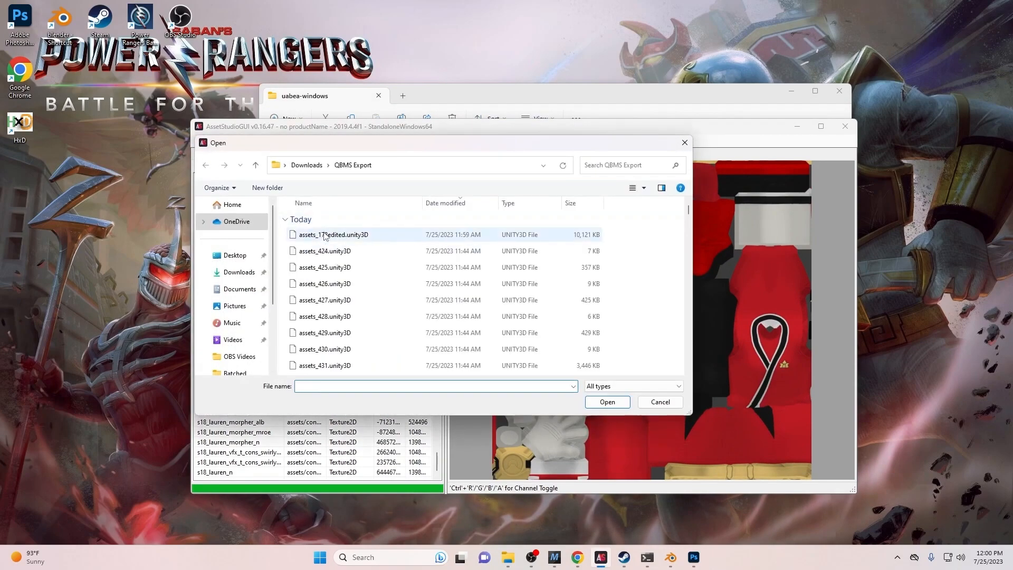
pyautogui.click(374, 237)
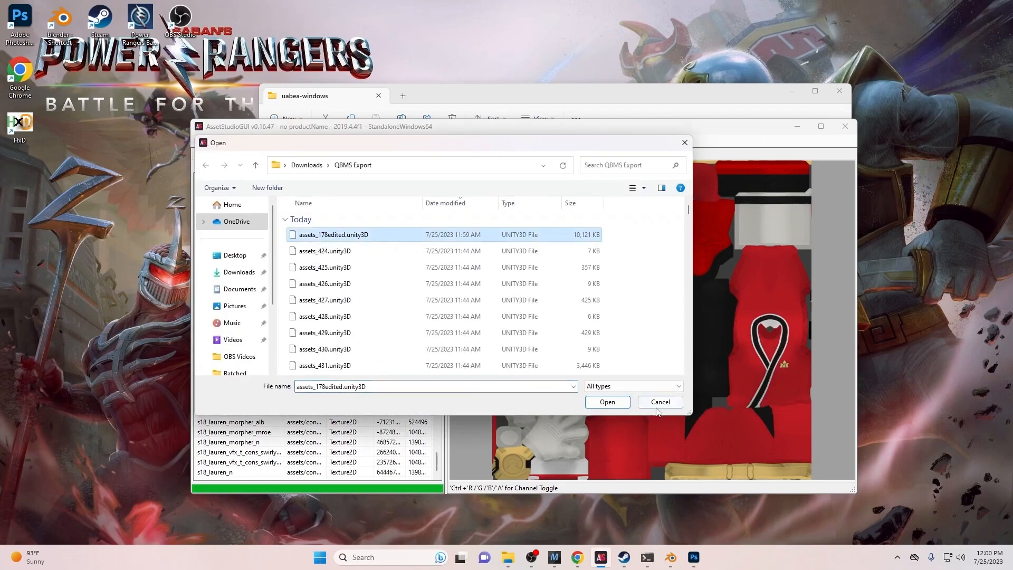
pyautogui.click(588, 401)
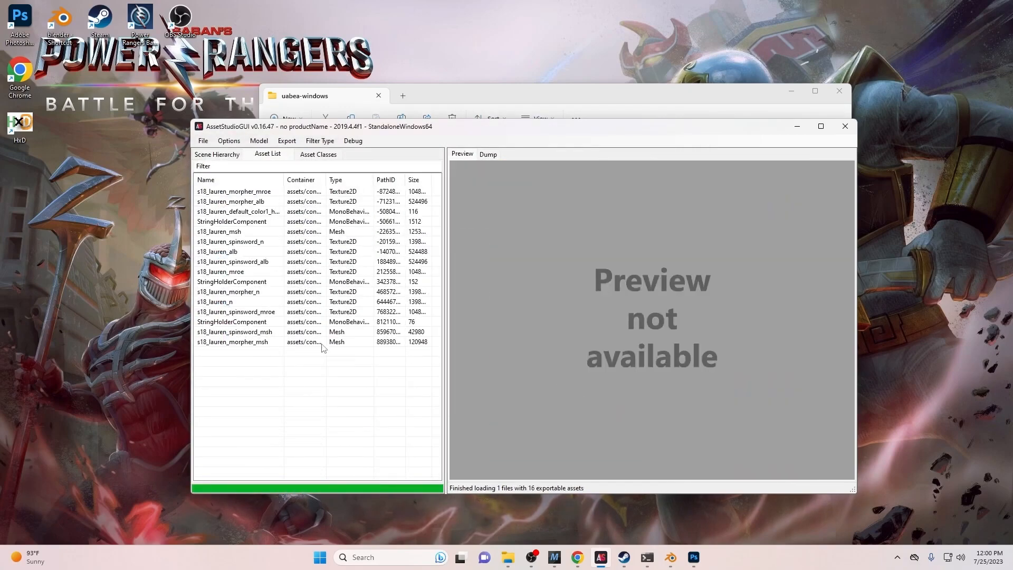
# - Sort assets by name, preview the magenta s18_lauren_alb texture, and close AssetStudio
pyautogui.click(268, 182)
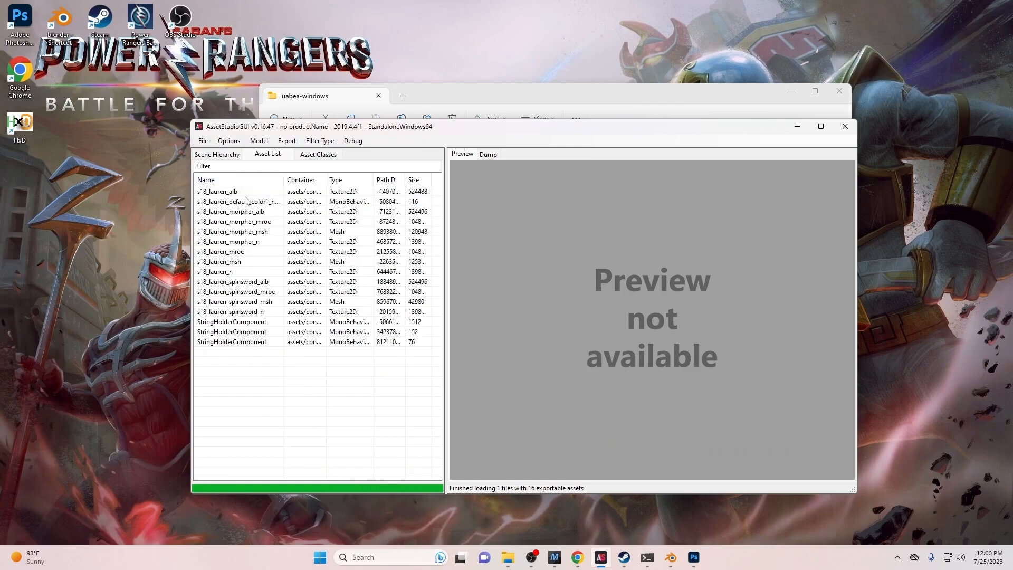
pyautogui.click(218, 192)
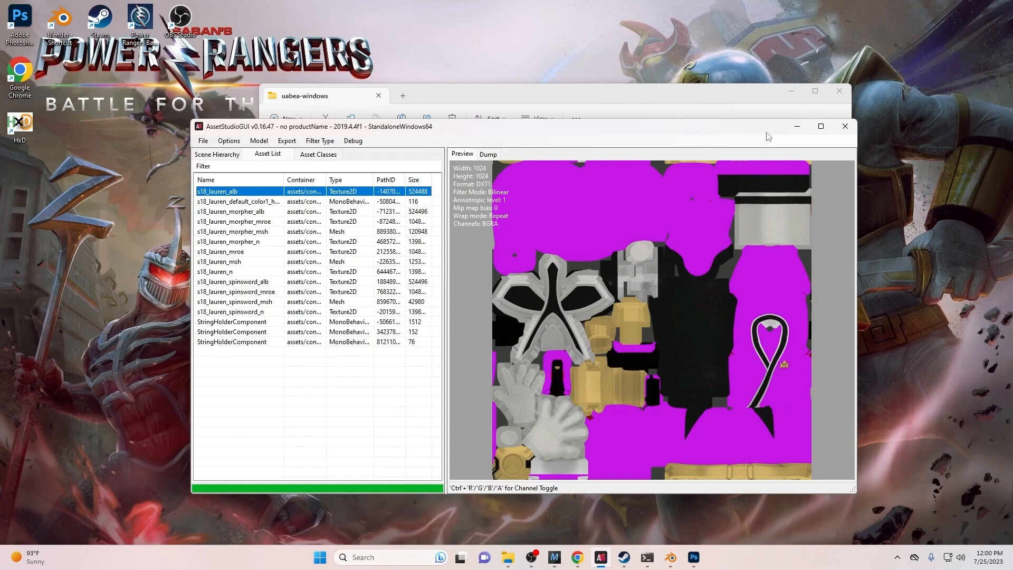
pyautogui.click(844, 129)
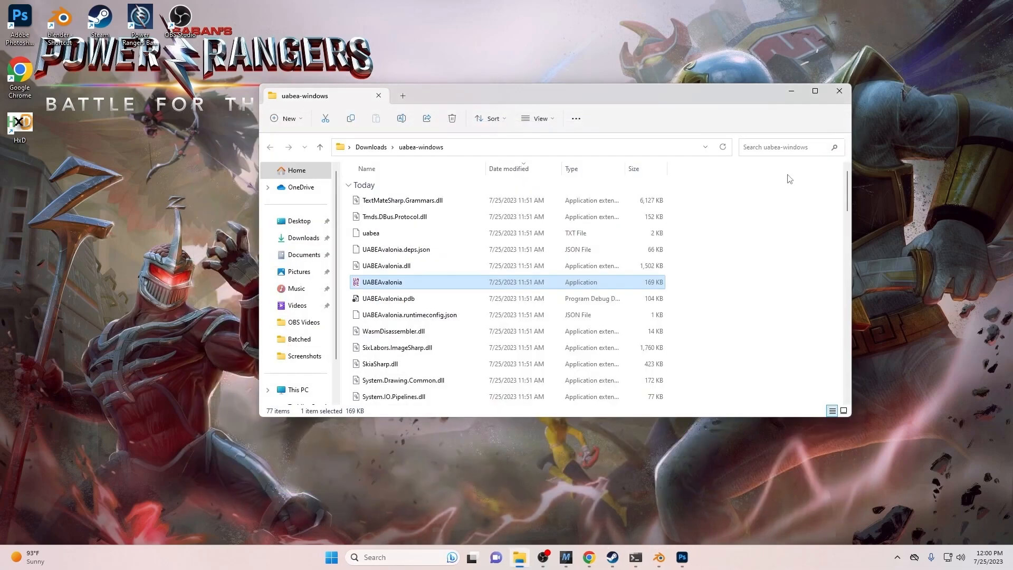
# - Launch UABEAvalonia and open assets_178edited.unity3D from the QBMS Export folder
pyautogui.doubleClick(377, 284)
pyautogui.click(95, 104)
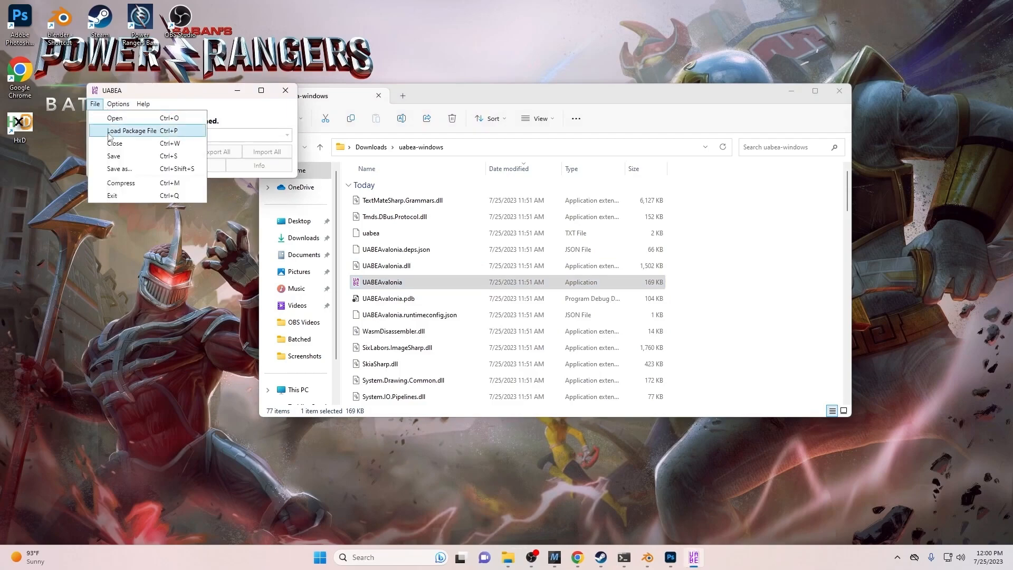
pyautogui.click(115, 118)
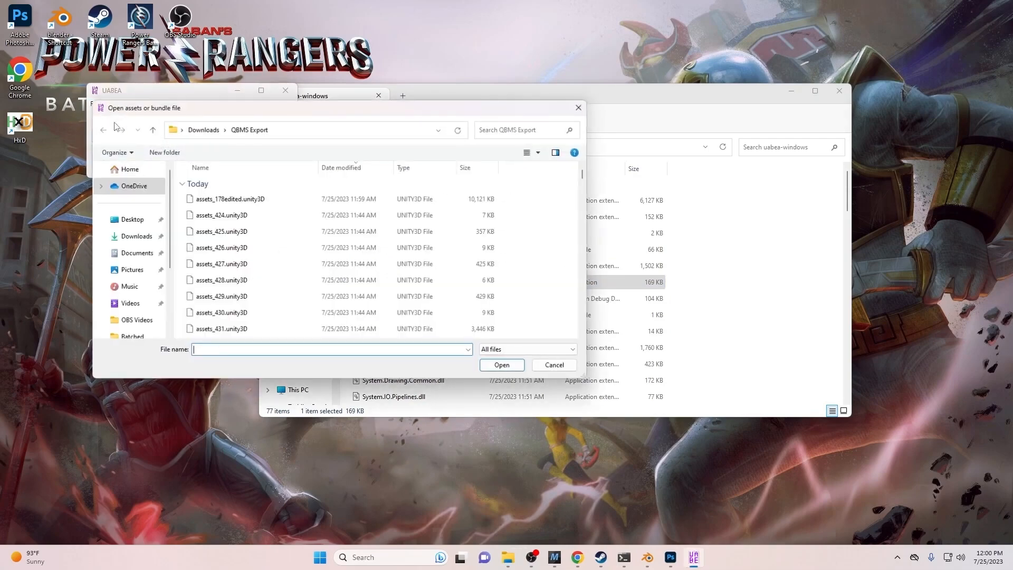
pyautogui.click(213, 199)
pyautogui.click(511, 366)
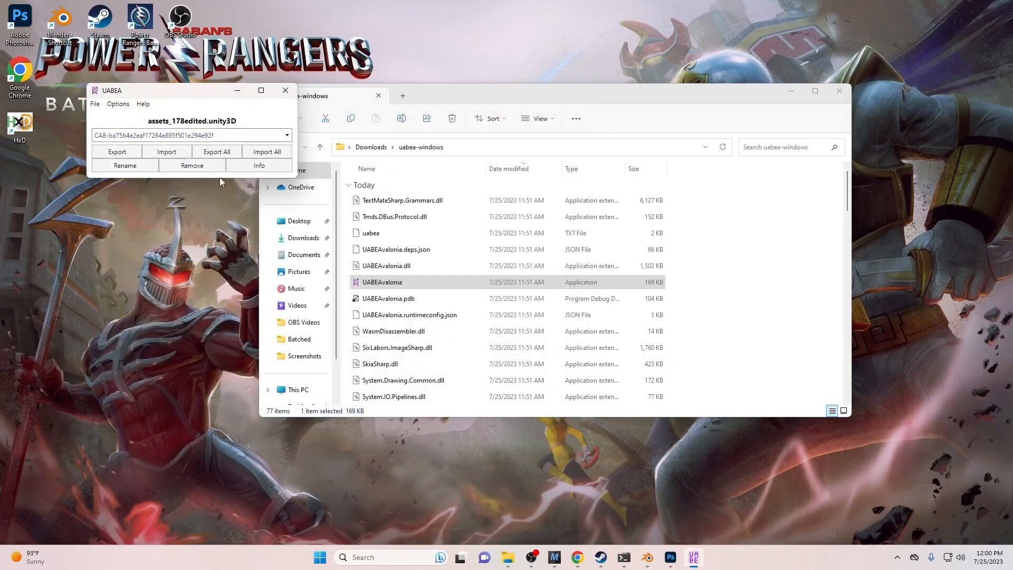
pyautogui.click(95, 104)
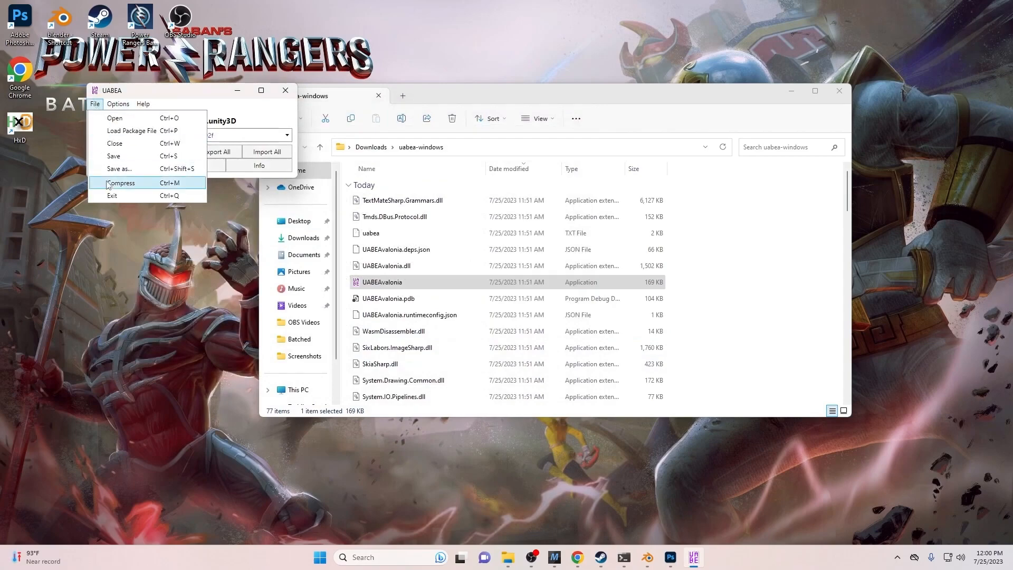
# - Compress the bundle with LZMA into assets_178editedcomp.unity3D
pyautogui.click(110, 169)
pyautogui.click(294, 199)
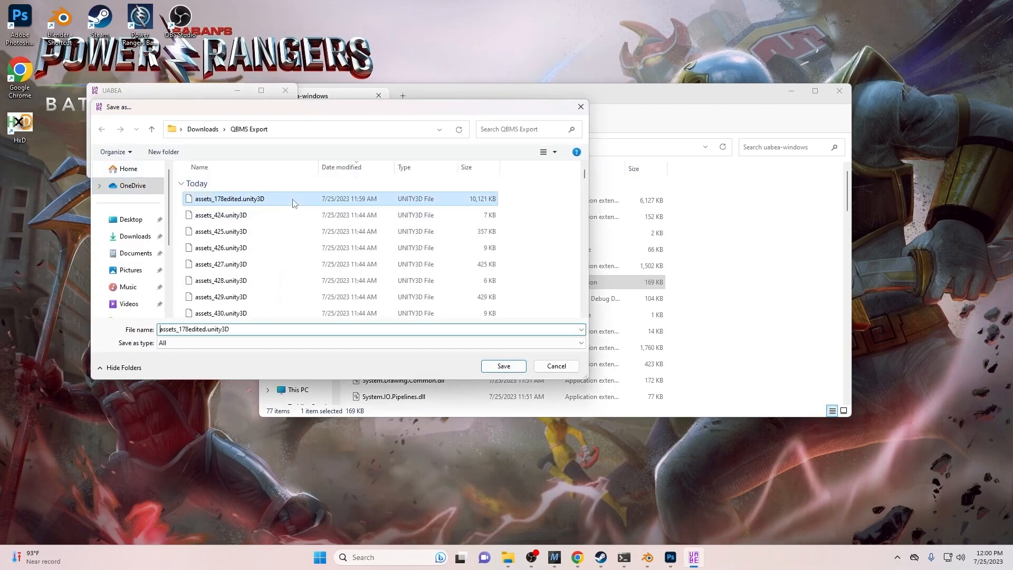
pyautogui.click(206, 330)
pyautogui.click(207, 330)
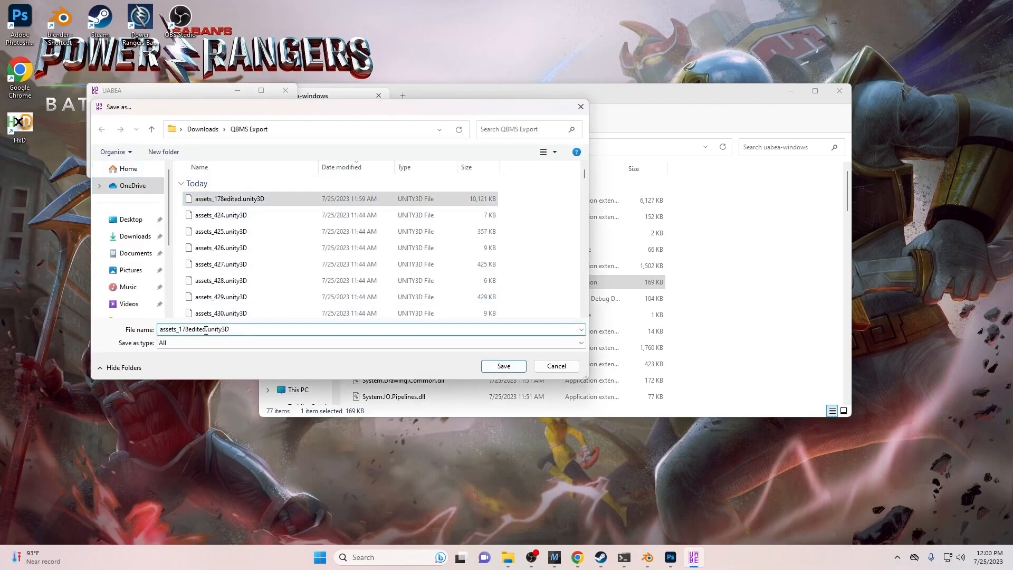
pyautogui.write('comp')
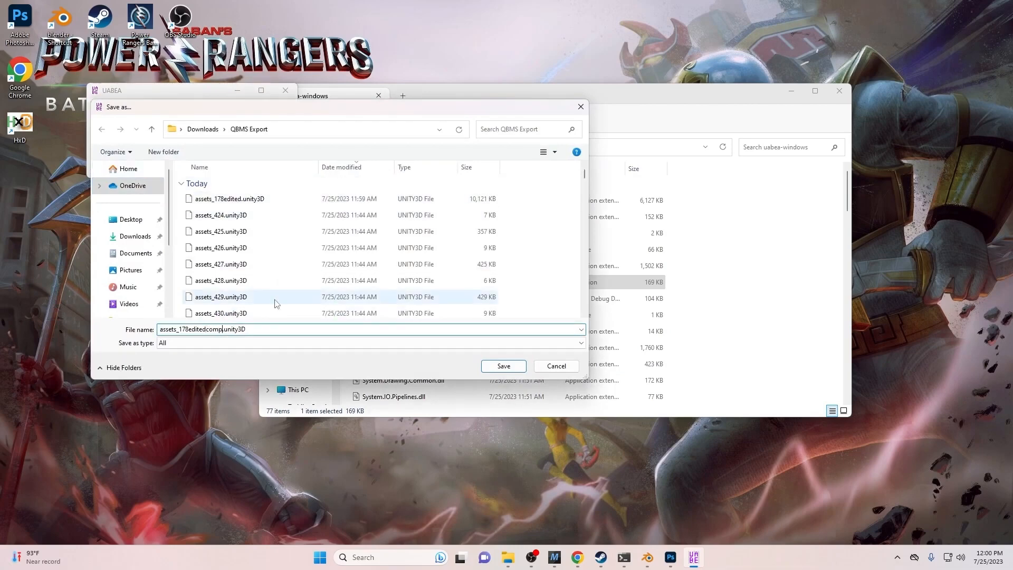
pyautogui.click(496, 367)
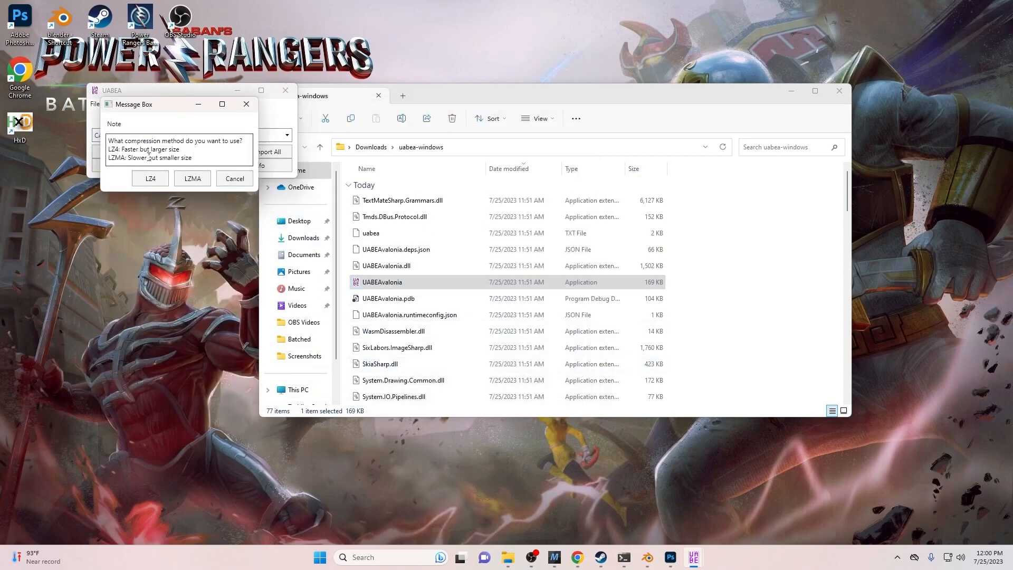
pyautogui.click(193, 178)
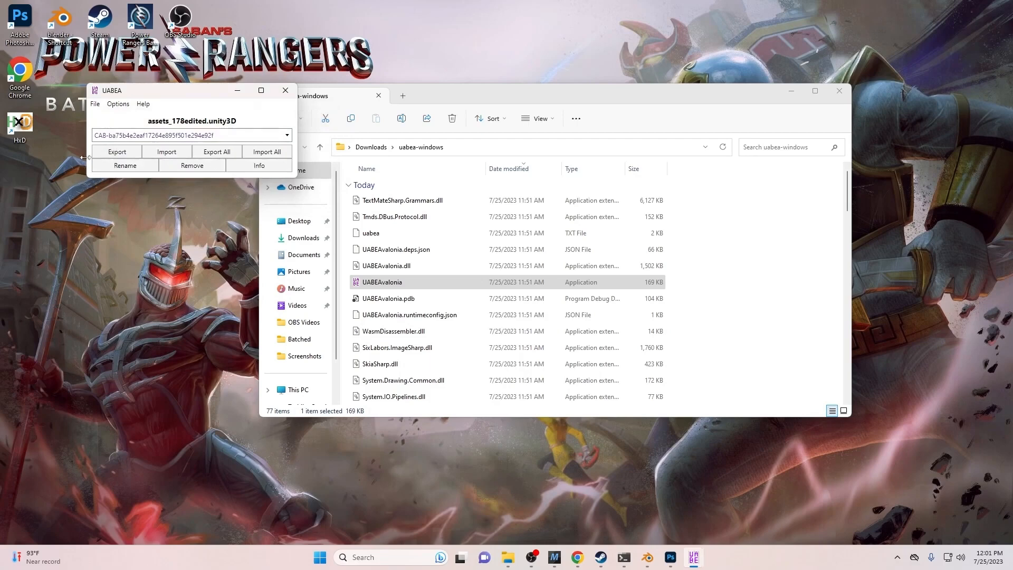
# - Close UABEA and open QBMS Export, searching '178' to compare assets_178editedcomp.unity3D's 3,365 KB size
pyautogui.moveTo(132, 93); pyautogui.dragTo(215, 181)
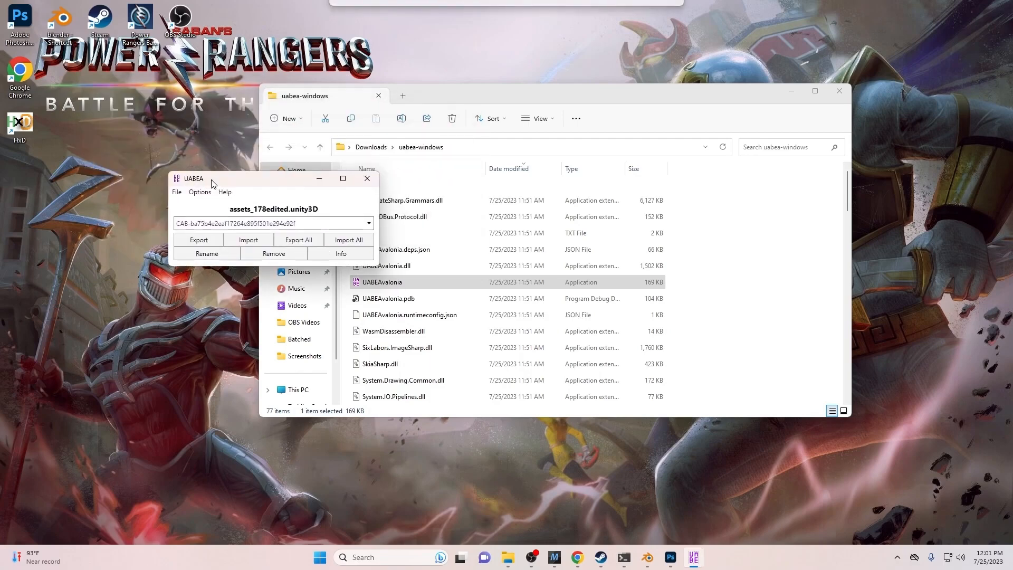
pyautogui.click(365, 179)
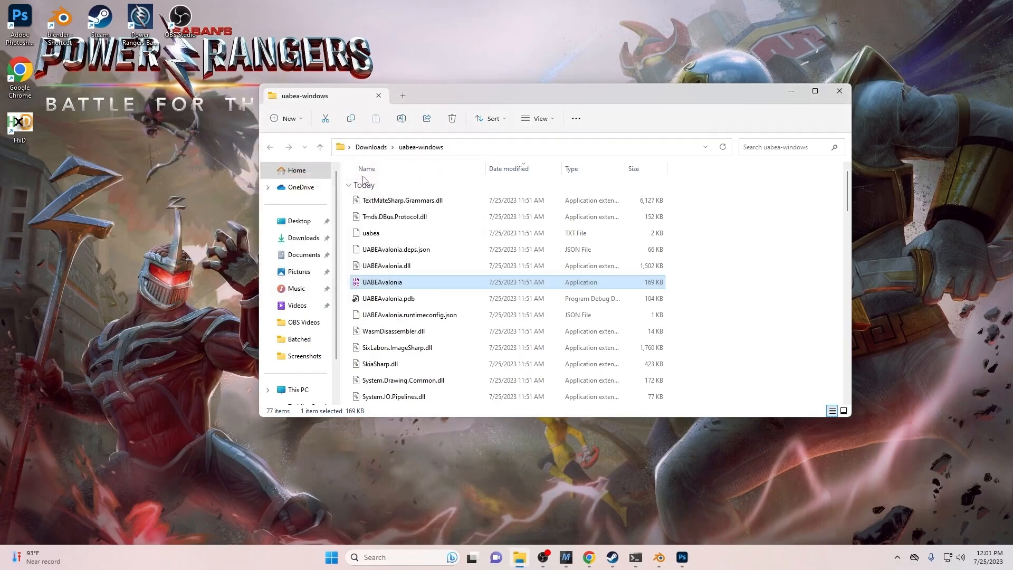
pyautogui.click(304, 238)
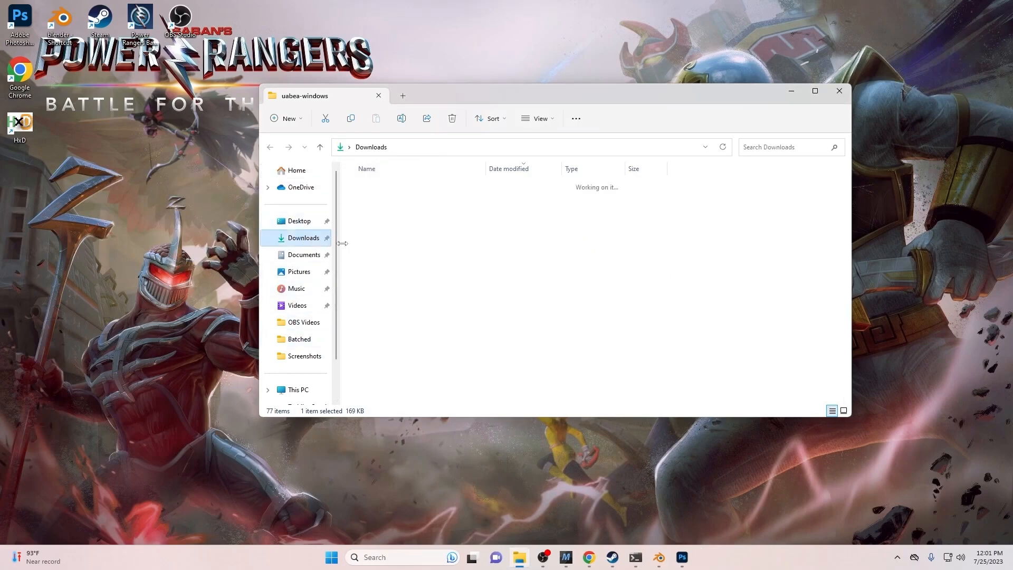
pyautogui.scroll(-1, 407, 330)
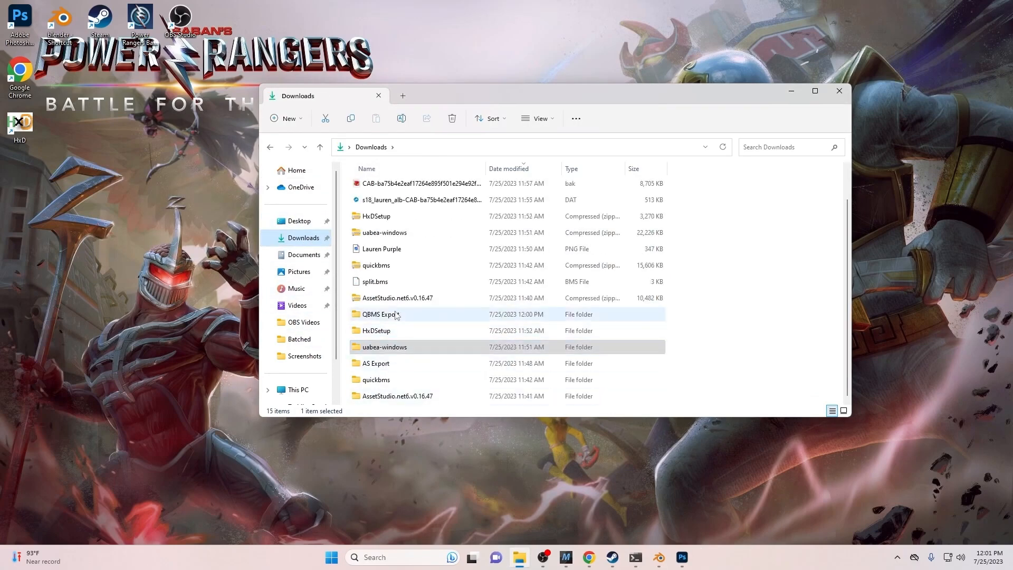
pyautogui.click(391, 346)
pyautogui.doubleClick(396, 317)
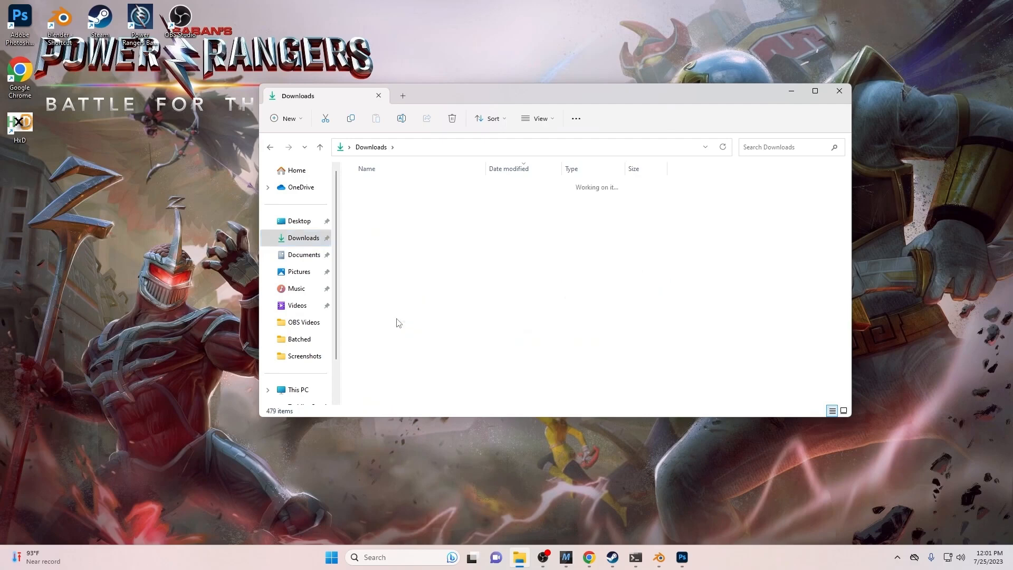
pyautogui.click(778, 146)
pyautogui.write('178')
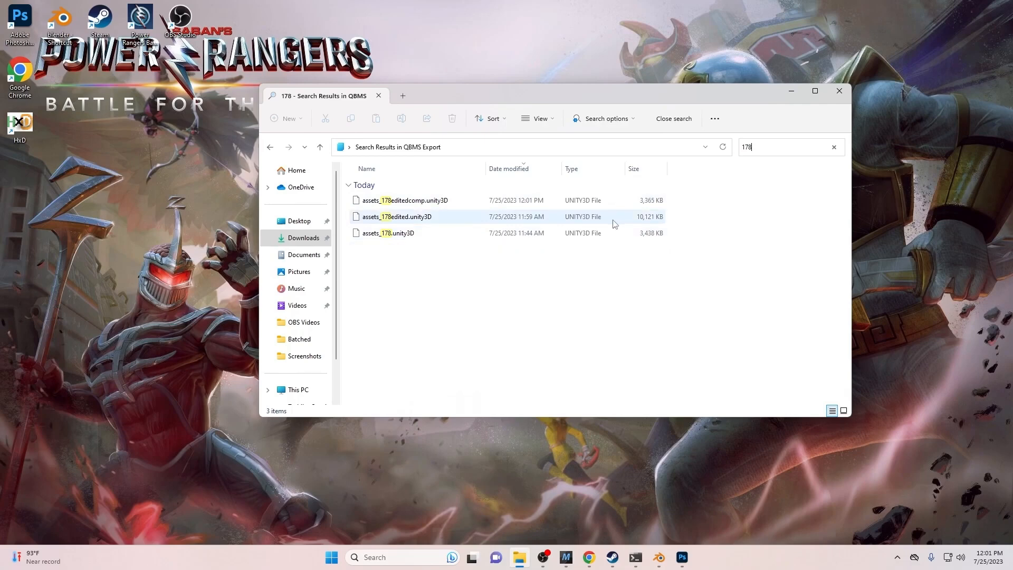
pyautogui.click(269, 149)
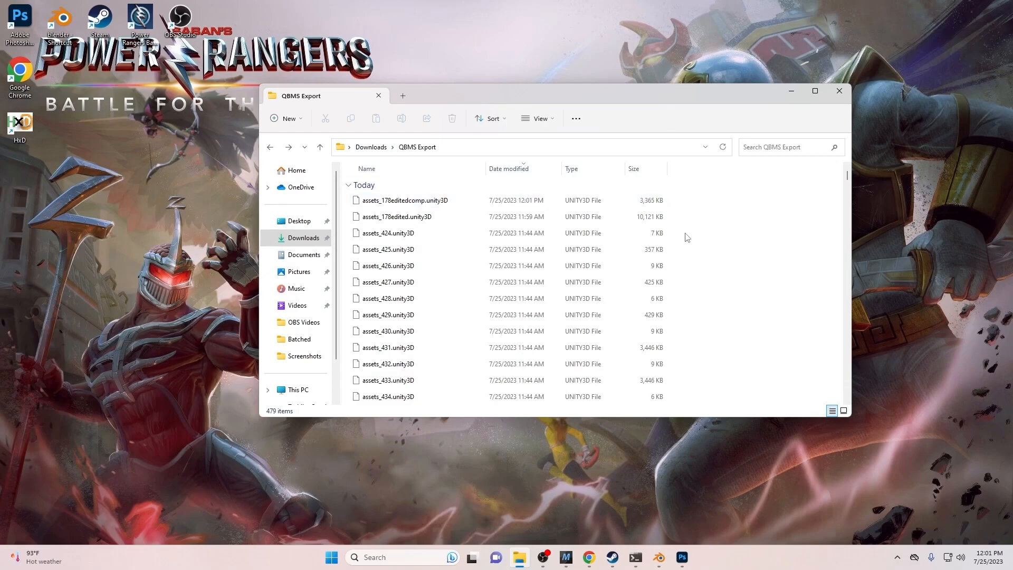
# - Delete the 478 other files in QBMS Export, keeping only assets_178editedcomp.unity3D, then return to Downloads
pyautogui.hotkey('ctrl', 'a')
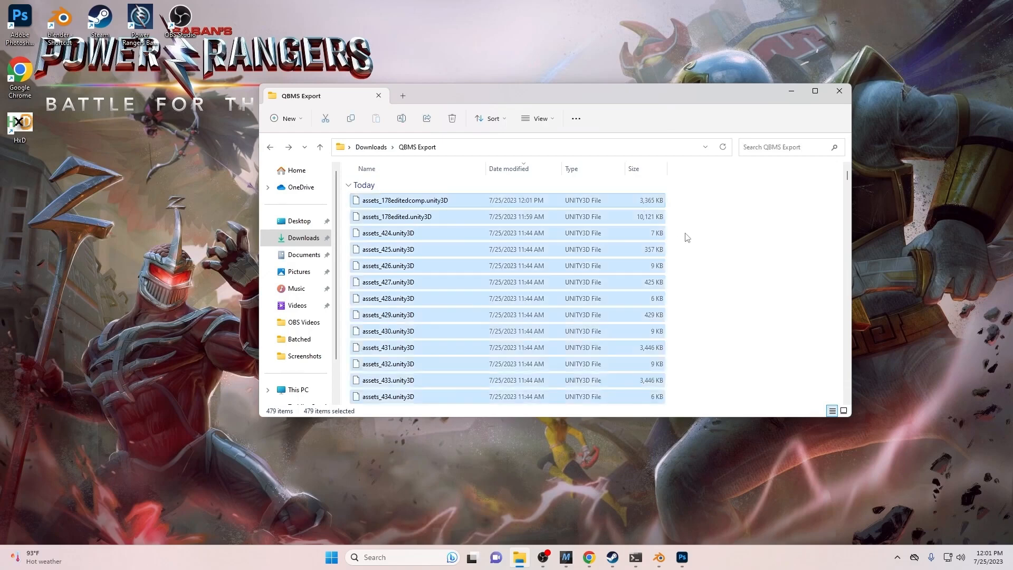
pyautogui.keyDown('ctrl'); pyautogui.click(412, 203); pyautogui.keyUp('ctrl')
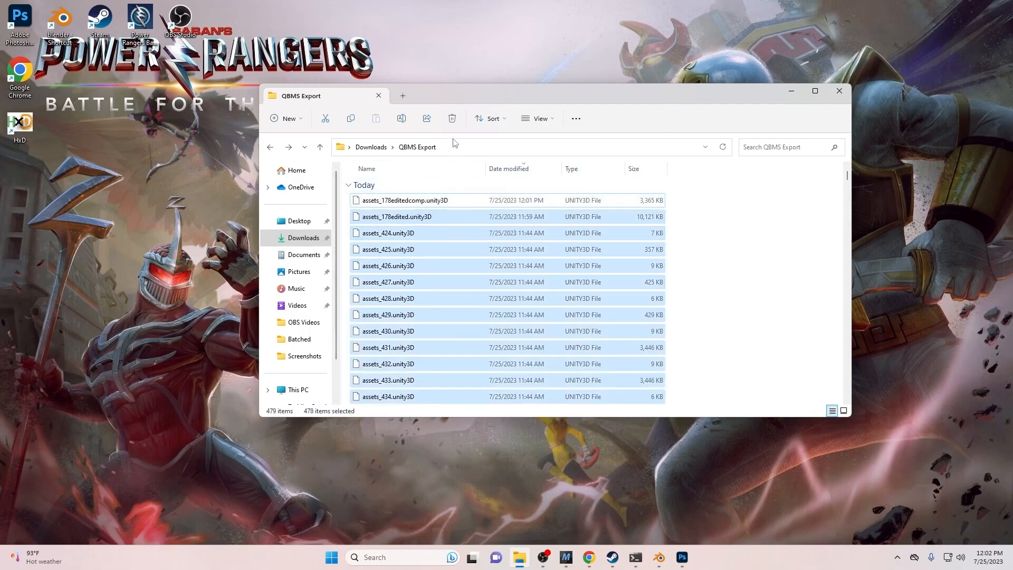
pyautogui.click(458, 121)
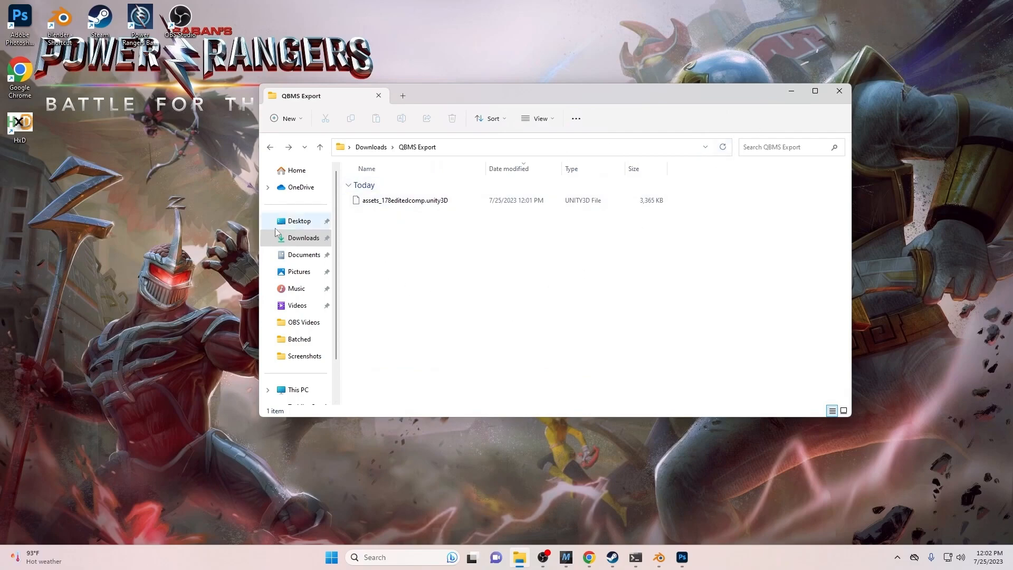
pyautogui.click(299, 238)
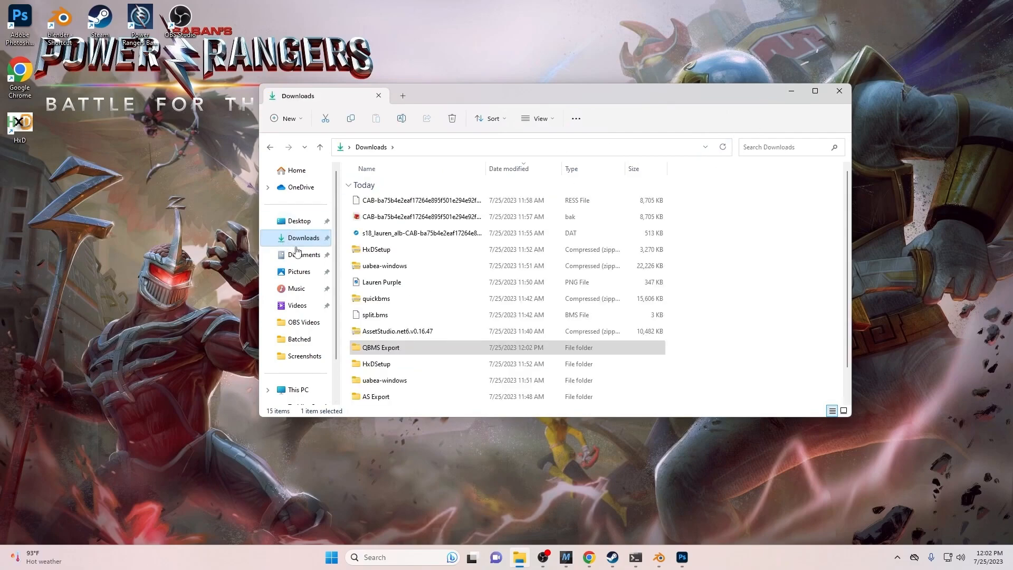
# - Create a shortcut to quickbms.exe from the quickbms folder and move it onto the desktop
pyautogui.scroll(-1, 403, 379)
pyautogui.doubleClick(403, 379)
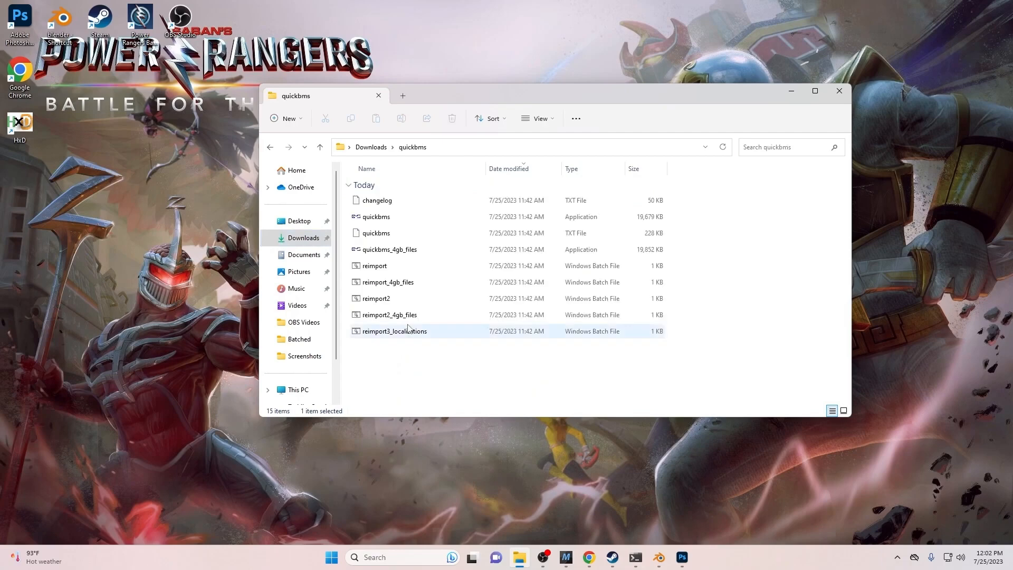
pyautogui.rightClick(403, 219)
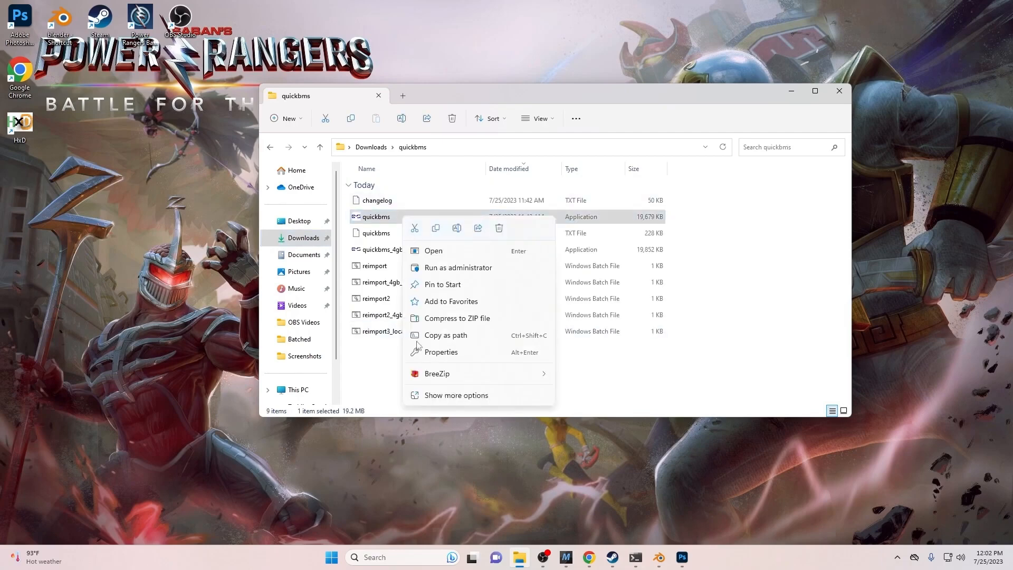
pyautogui.click(423, 394)
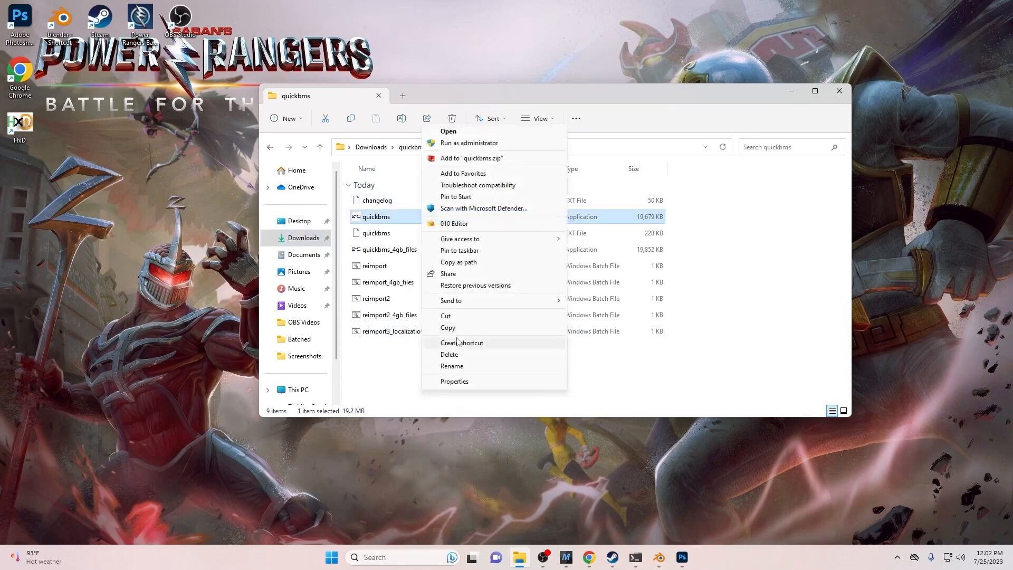
pyautogui.click(460, 343)
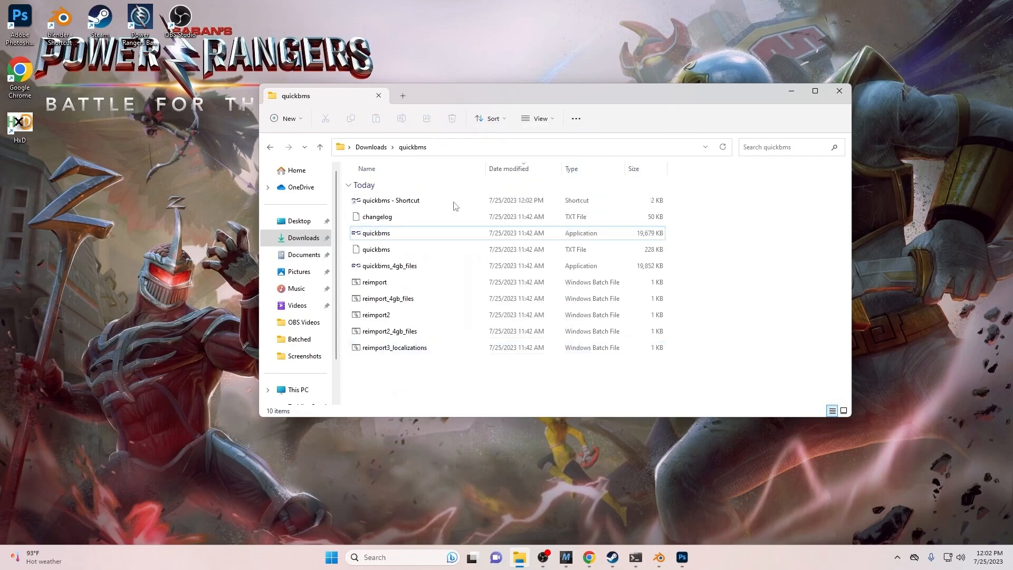
pyautogui.click(454, 201)
pyautogui.moveTo(468, 206); pyautogui.dragTo(876, 242)
pyautogui.moveTo(872, 182); pyautogui.dragTo(934, 238)
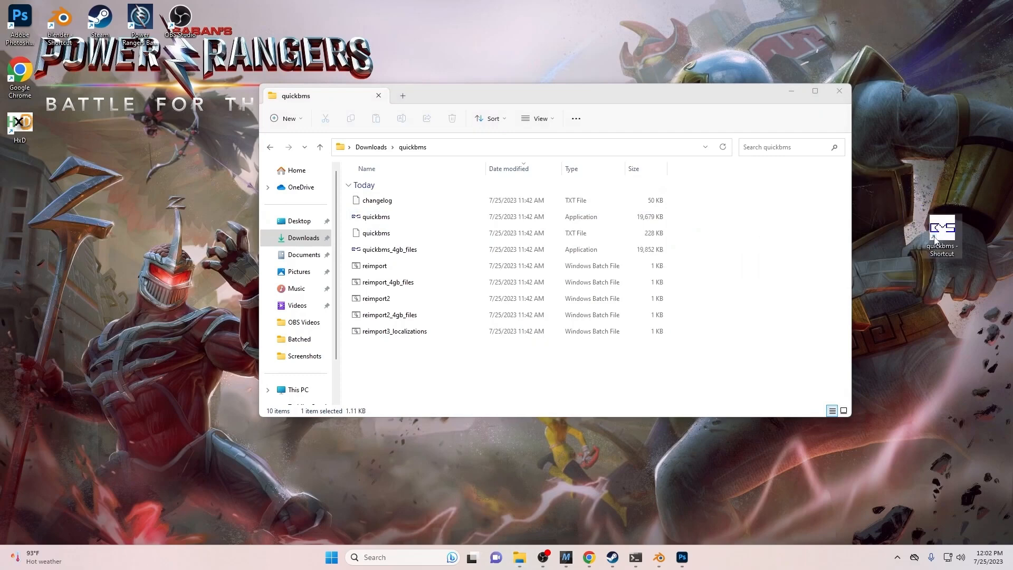
# - Append -r -w to the desktop shortcut's Target and apply the change
pyautogui.rightClick(937, 240)
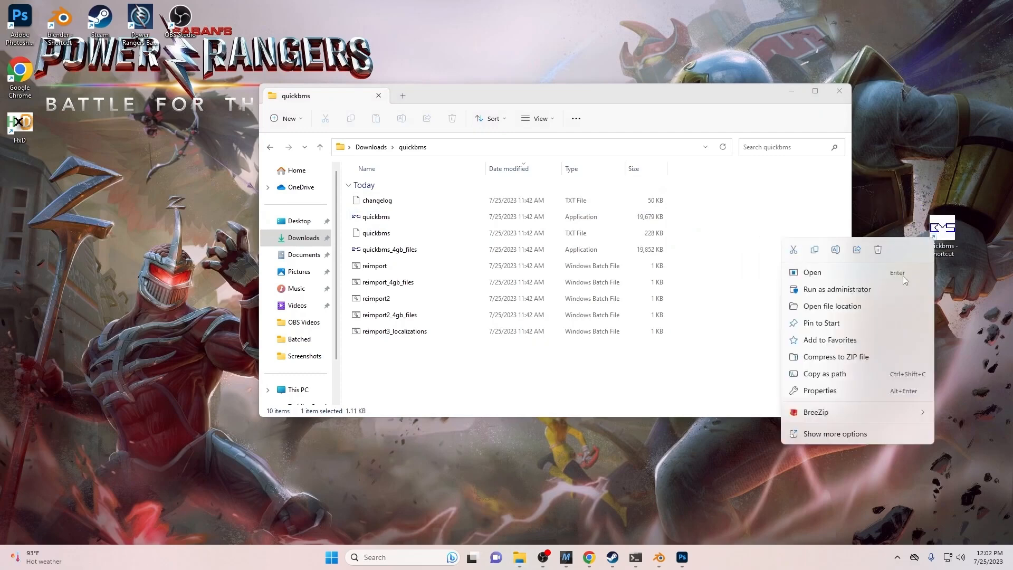
pyautogui.click(822, 391)
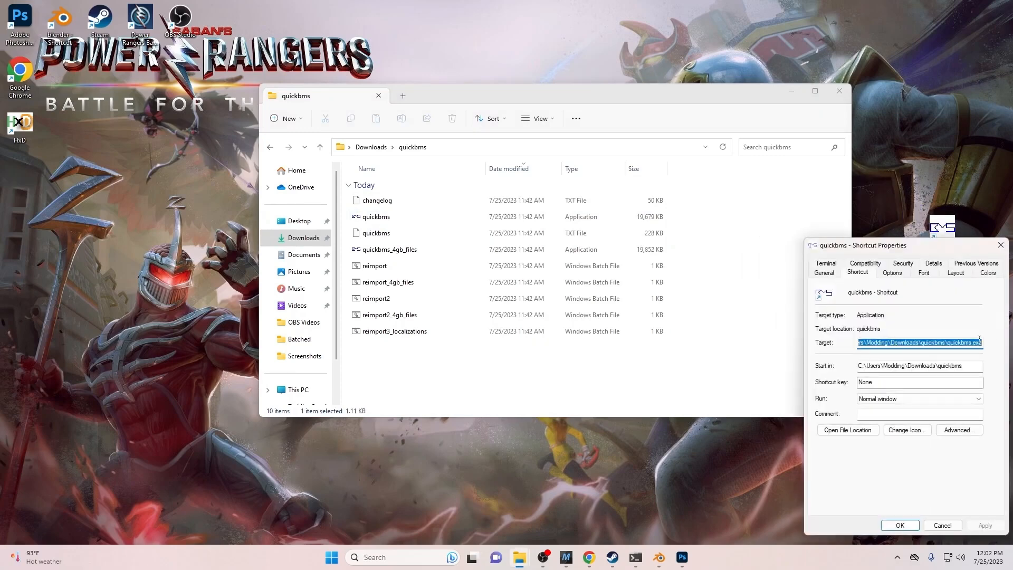
pyautogui.click(982, 343)
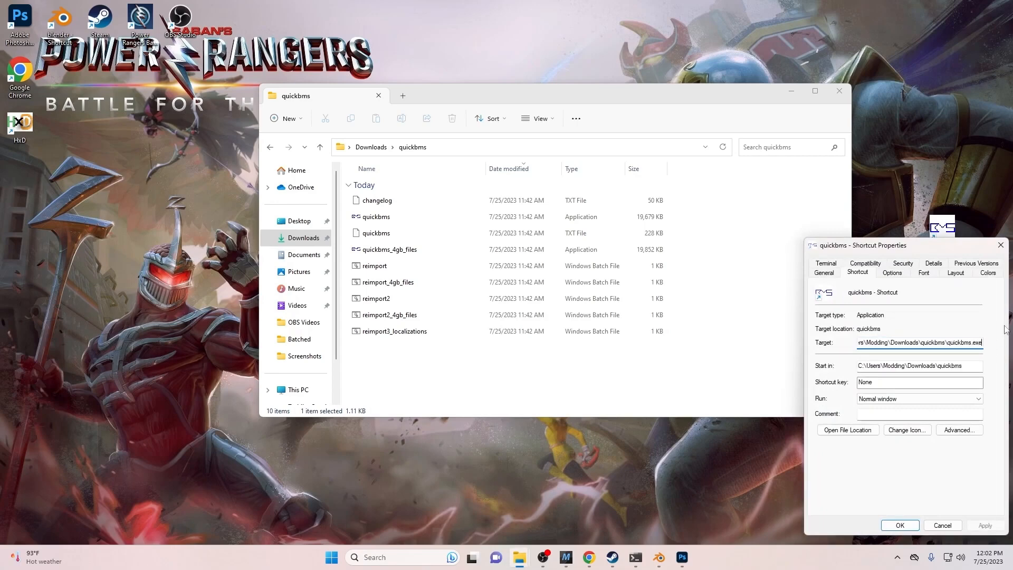
pyautogui.write('-')
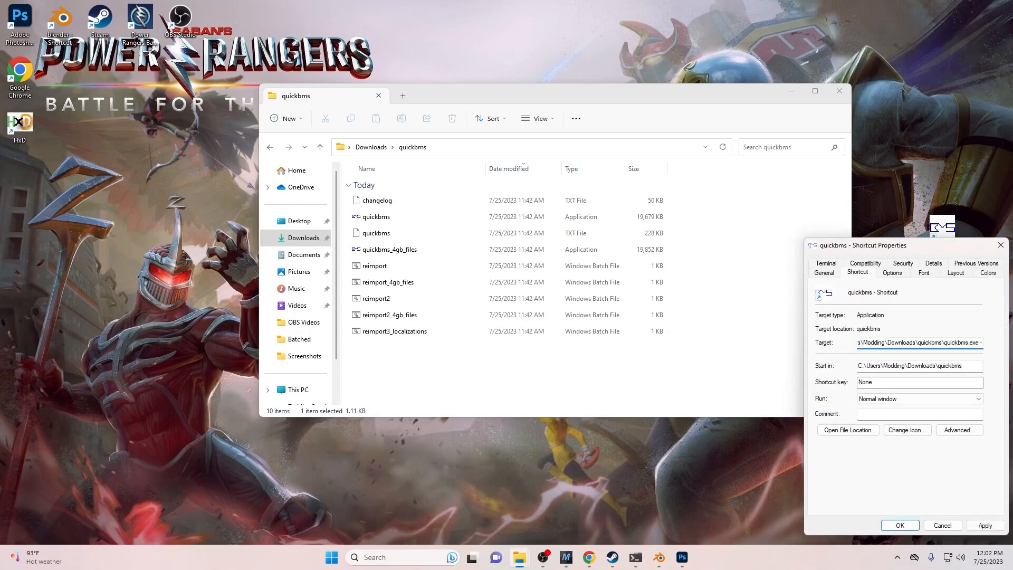
pyautogui.write('r -w')
pyautogui.moveTo(968, 343); pyautogui.dragTo(992, 346)
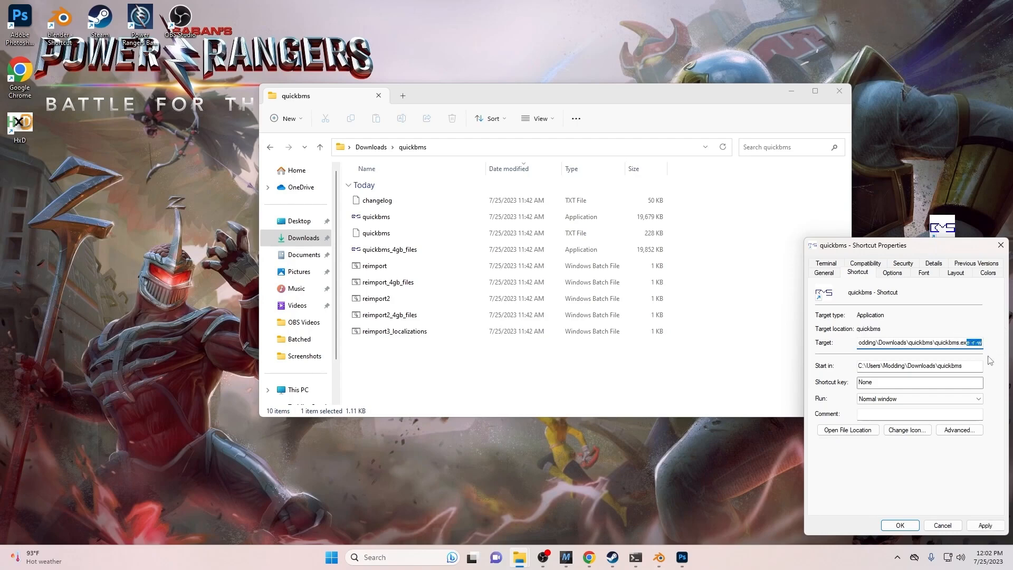
pyautogui.click(968, 343)
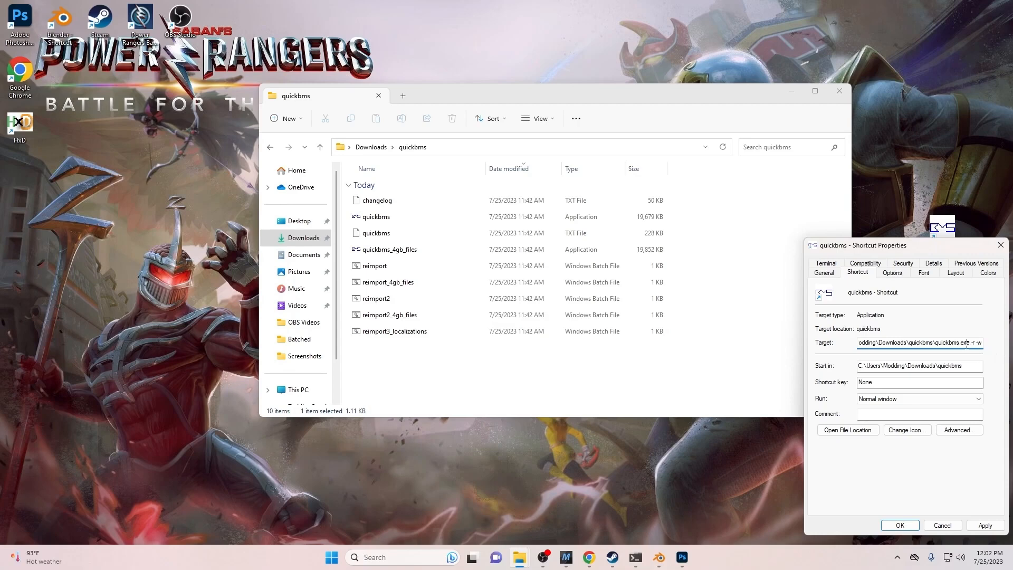
pyautogui.click(976, 525)
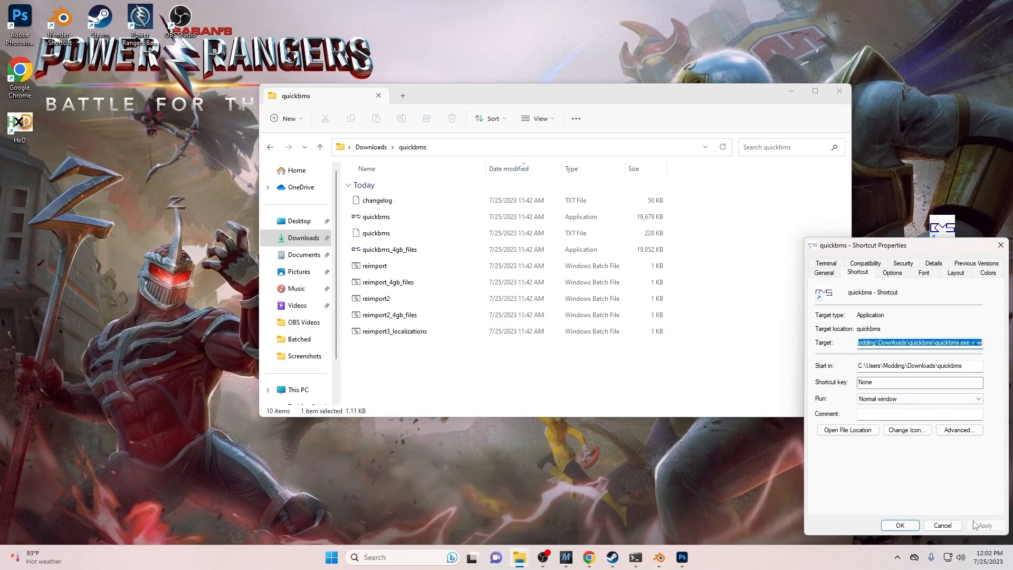
pyautogui.click(900, 526)
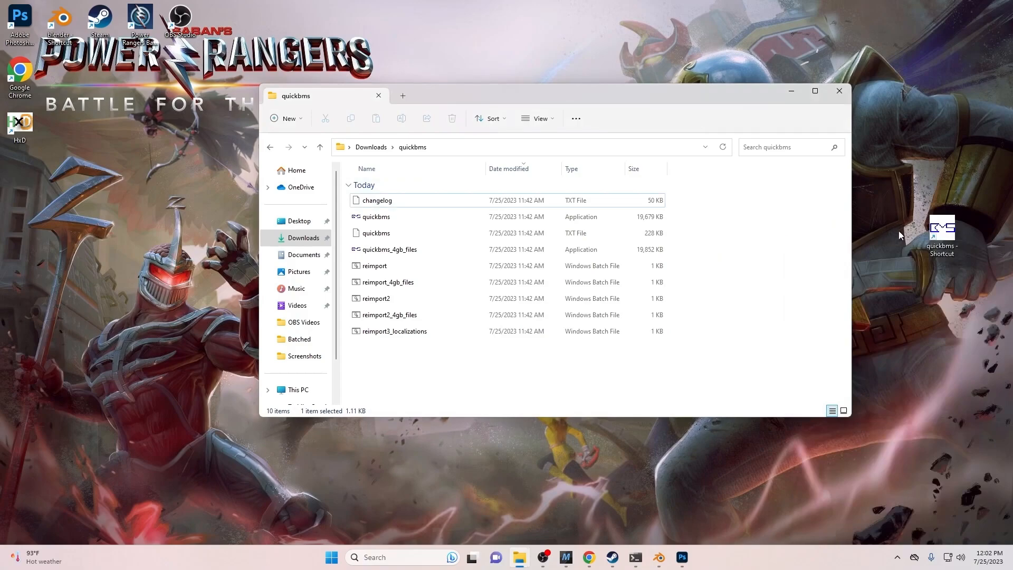
pyautogui.rightClick(941, 229)
# - Run quickbms as administrator and choose split.bms from Downloads as the script
pyautogui.click(876, 280)
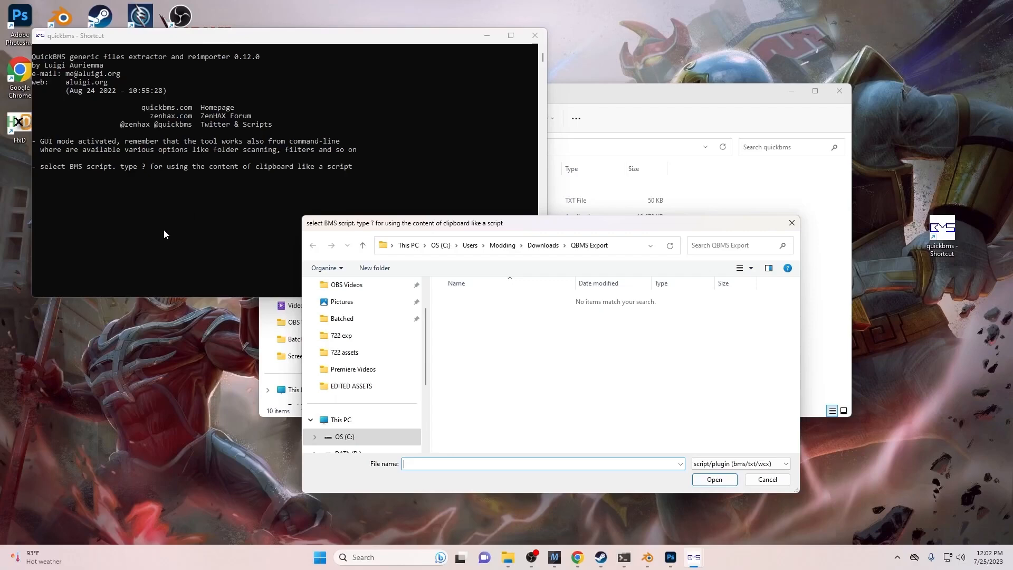
pyautogui.scroll(2, 324, 320)
pyautogui.click(401, 318)
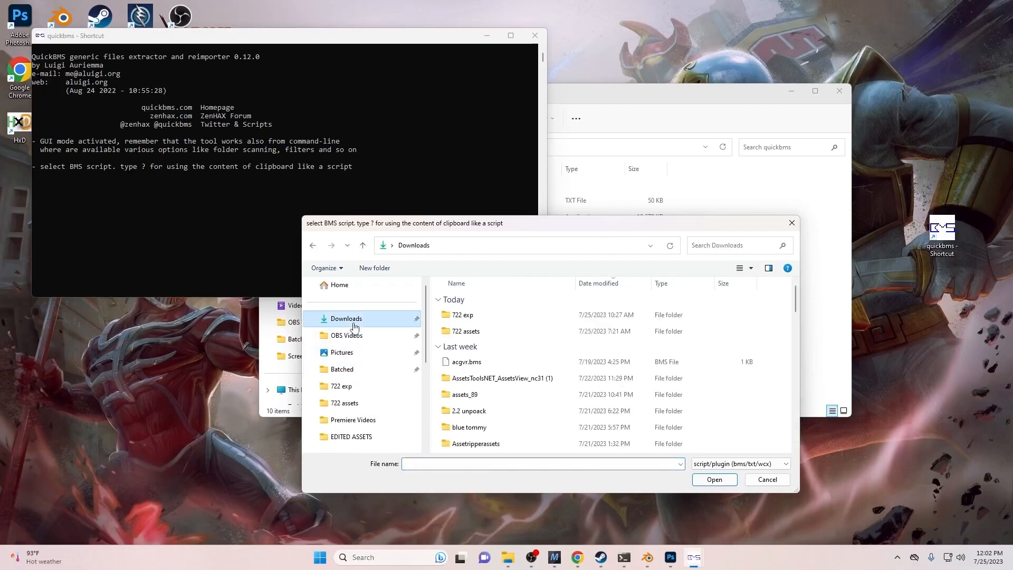
pyautogui.scroll(-3, 391, 380)
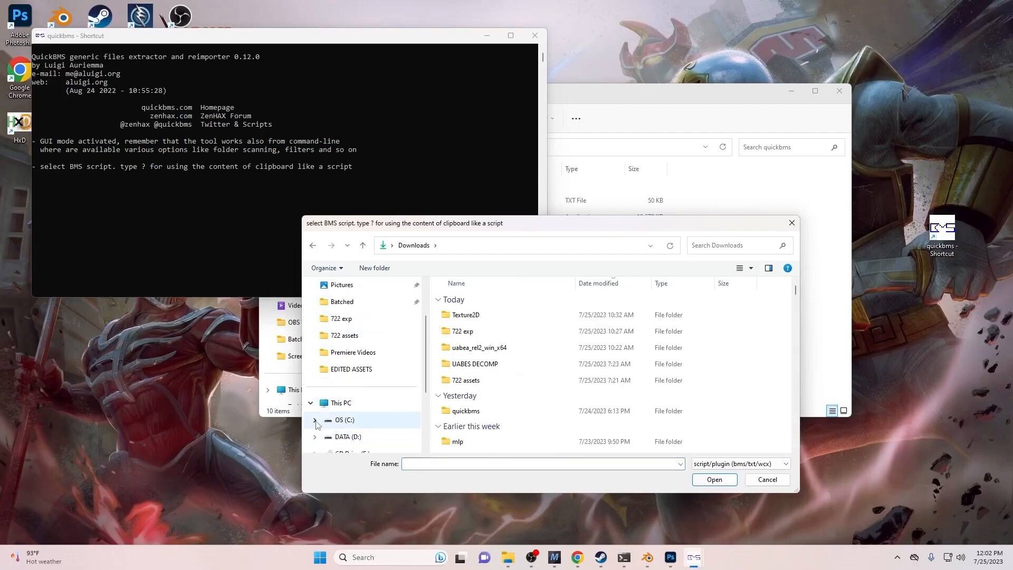
pyautogui.click(315, 403)
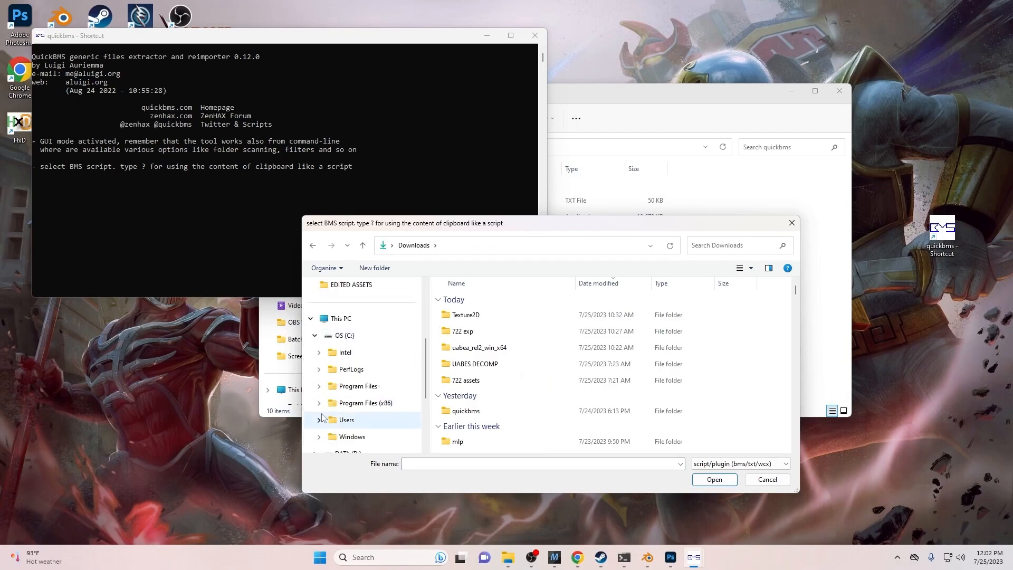
pyautogui.click(319, 421)
pyautogui.click(355, 353)
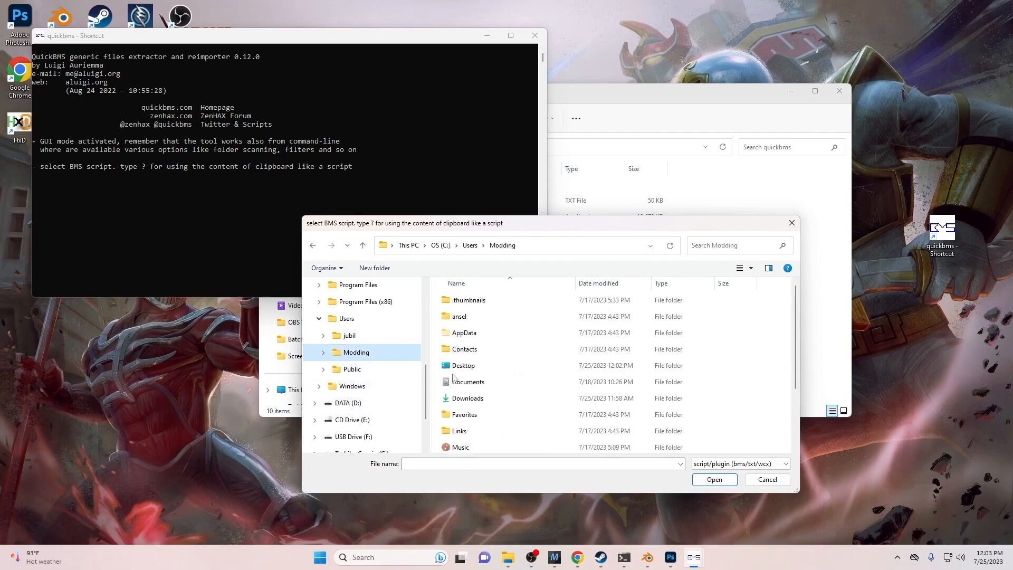
pyautogui.doubleClick(489, 399)
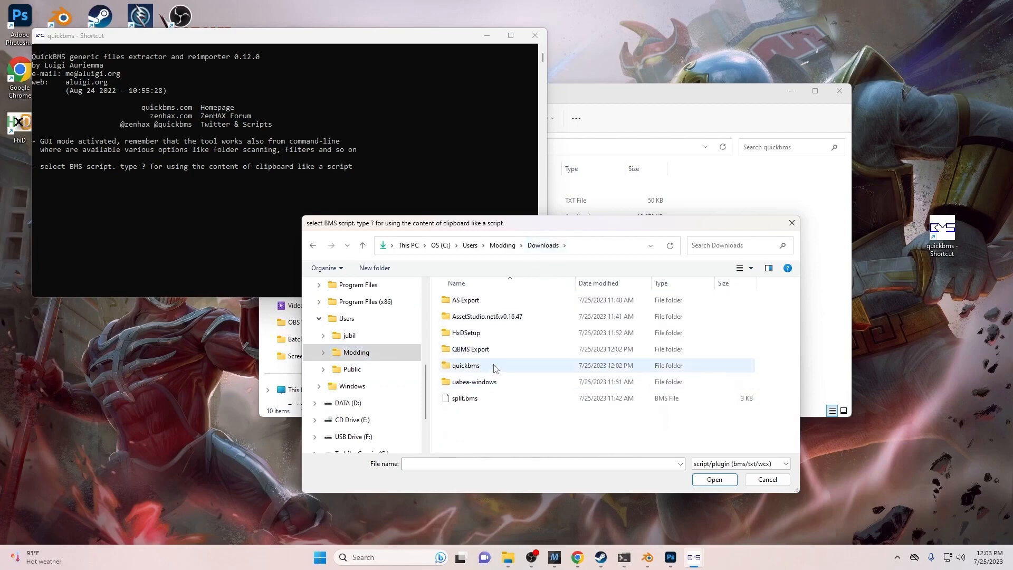
pyautogui.doubleClick(478, 400)
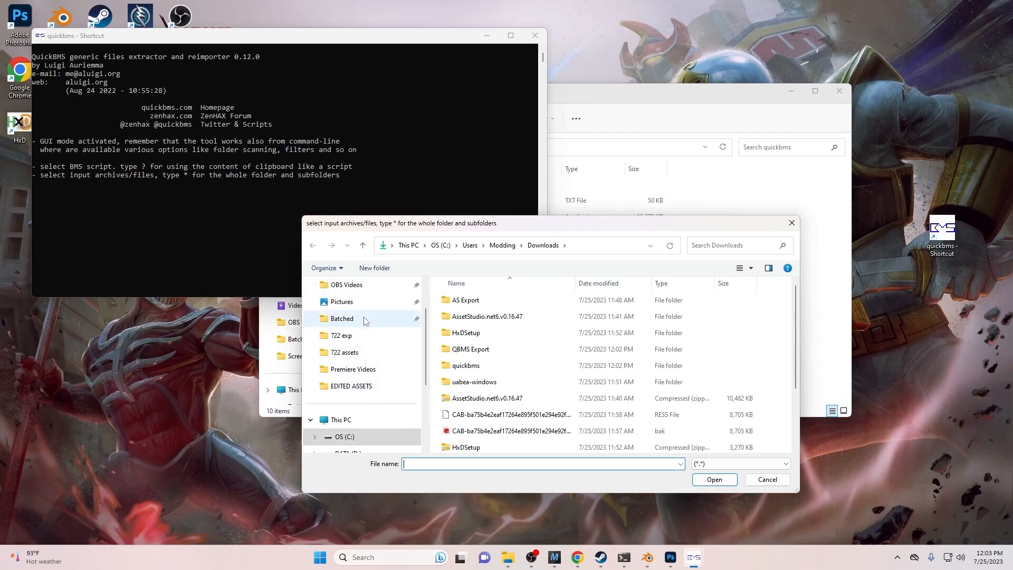
# - Select the assets file in StreamingAssets\StandAlone\Batched as the input archive
pyautogui.click(344, 321)
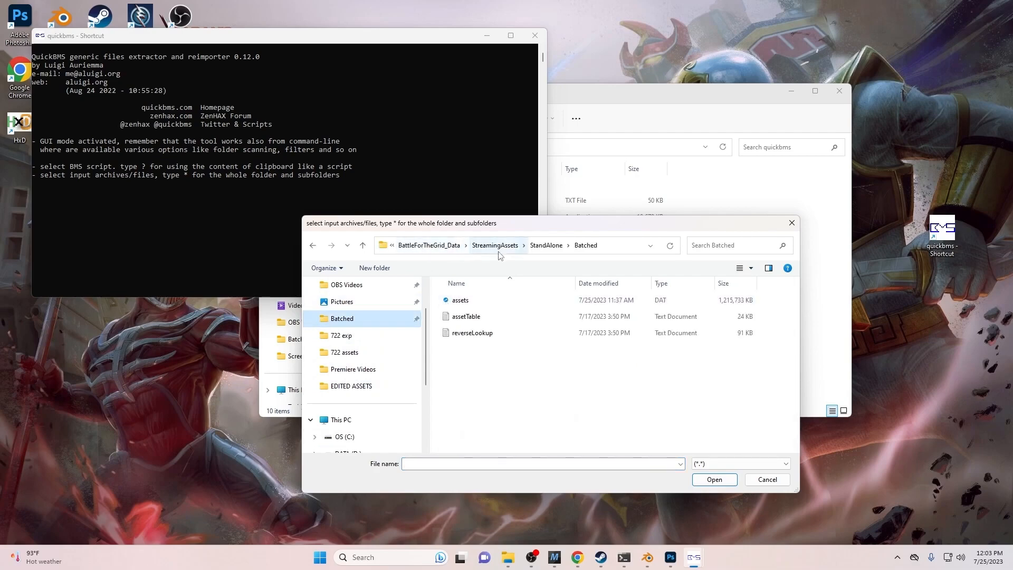
pyautogui.click(452, 299)
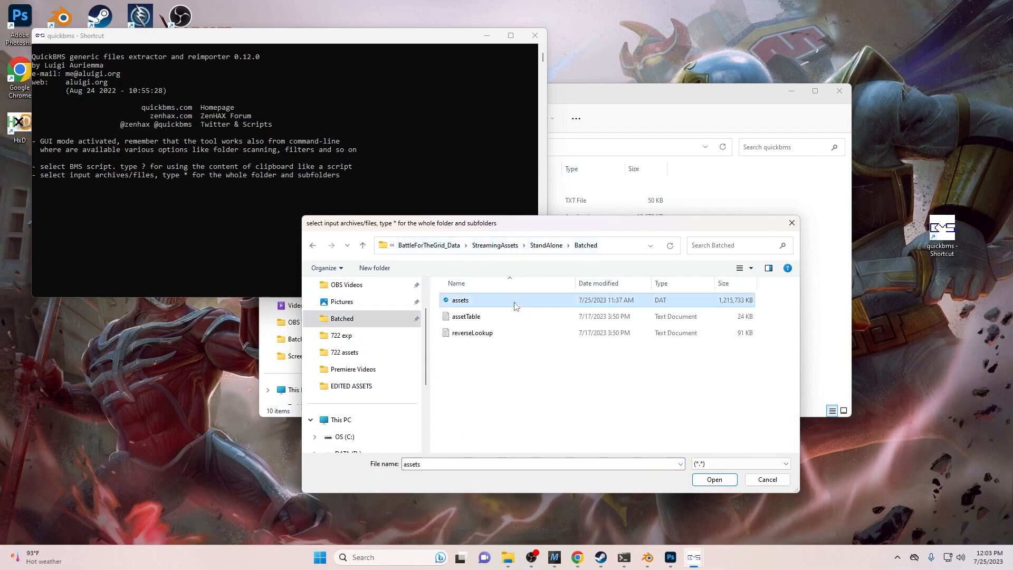
pyautogui.click(701, 479)
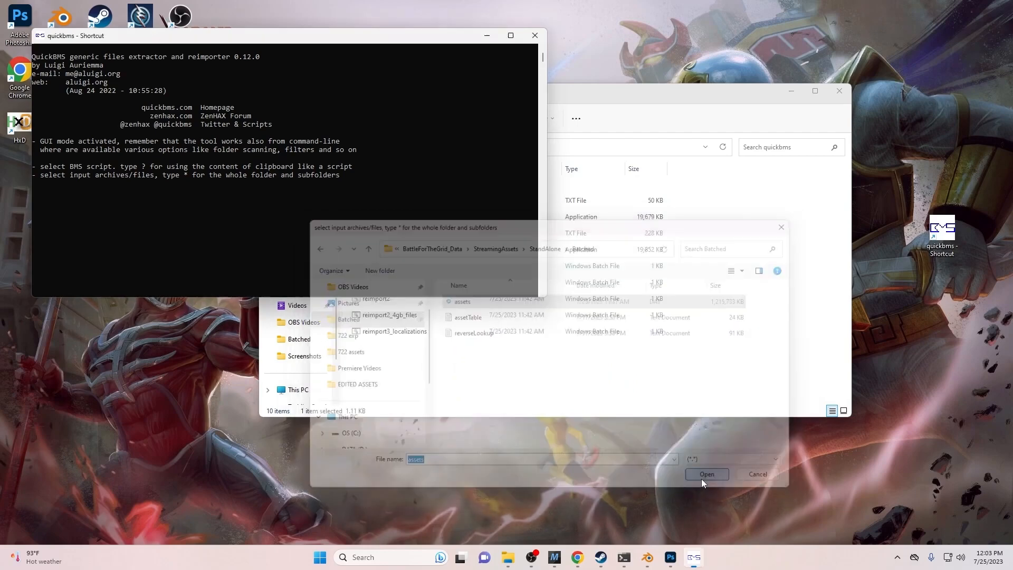
# - Browse the output-folder chooser through C: > Users > Modding > Downloads into QBMS Export
pyautogui.scroll(-1, 317, 402)
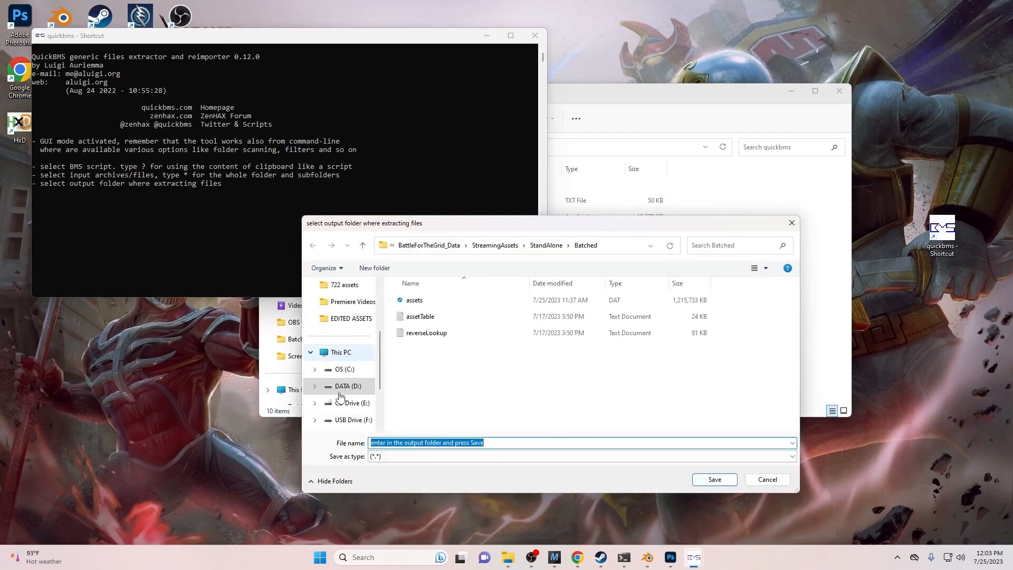
pyautogui.click(314, 370)
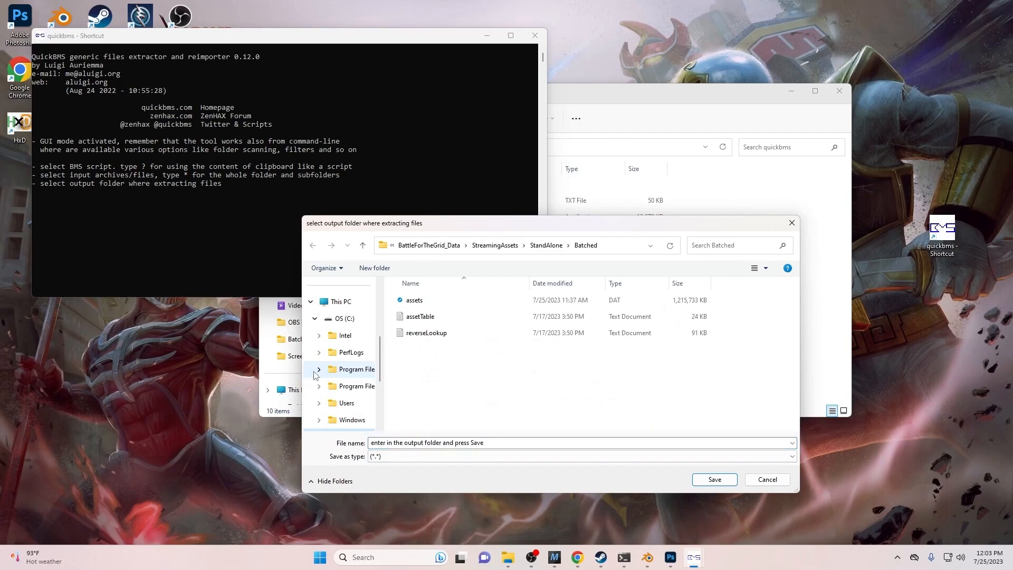
pyautogui.click(319, 403)
pyautogui.scroll(-2, 328, 390)
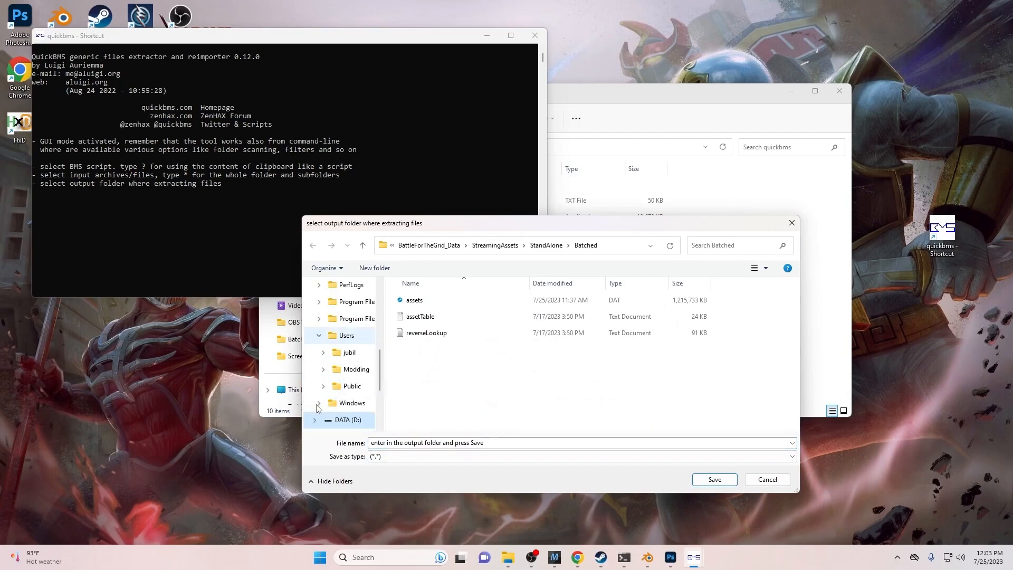
pyautogui.click(324, 370)
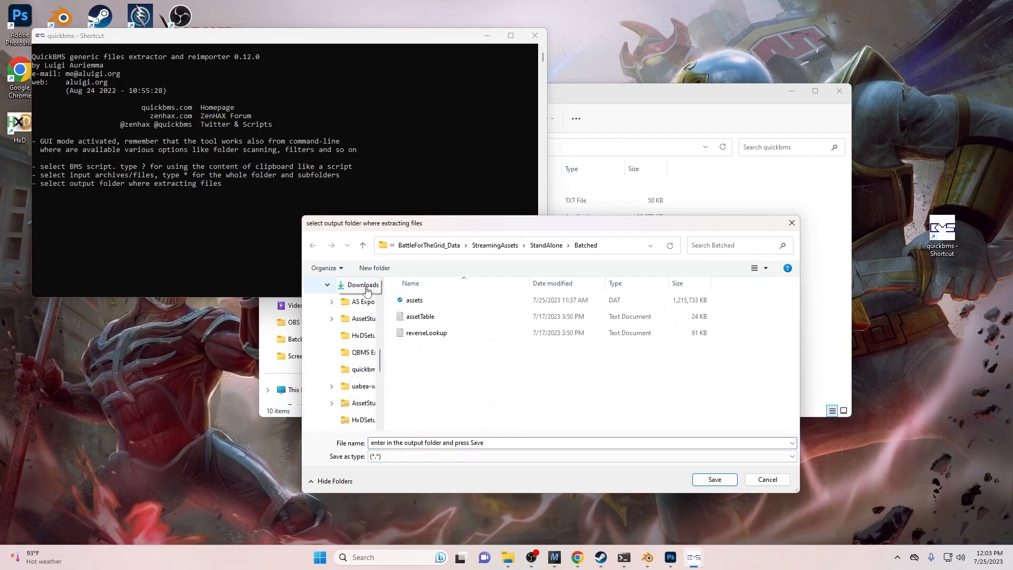
pyautogui.click(362, 288)
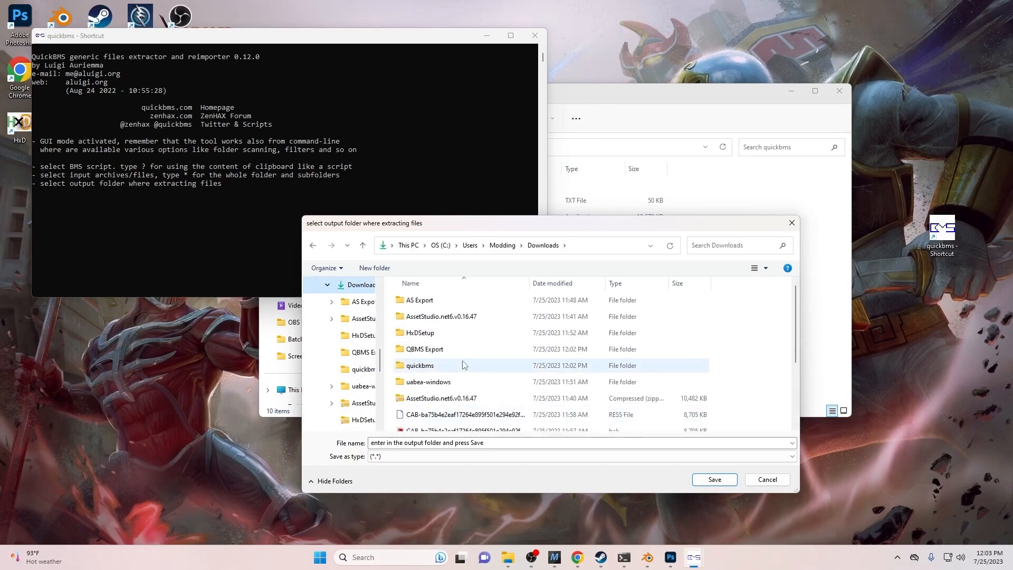
pyautogui.doubleClick(446, 351)
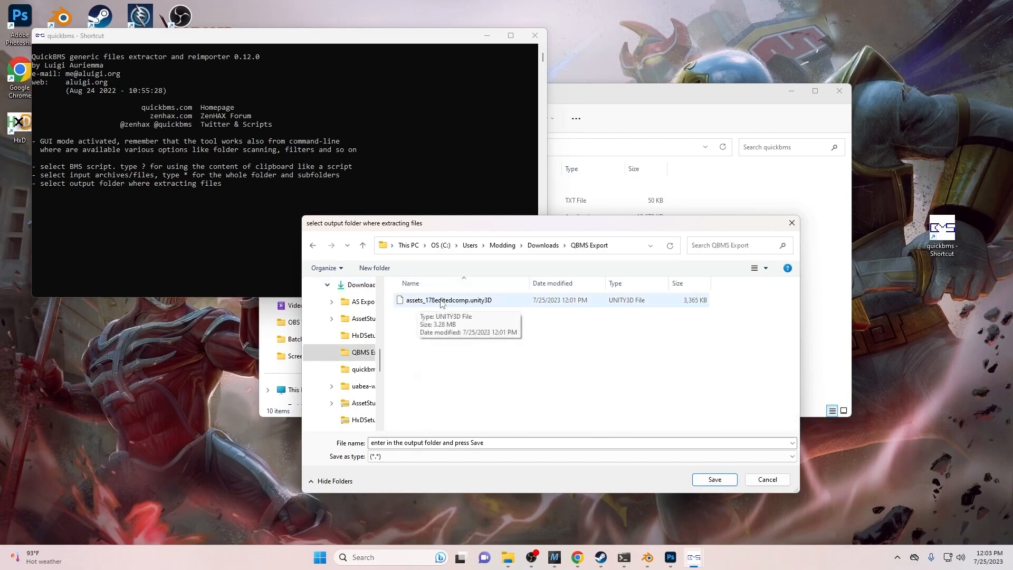
pyautogui.moveTo(504, 564)
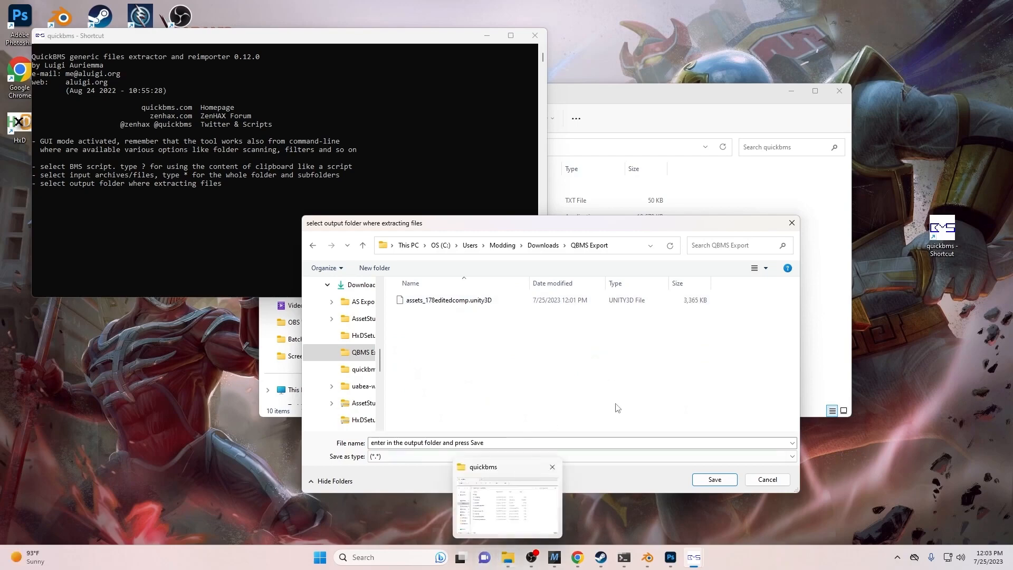
# - In Explorer, rename assets_178editedcomp.unity3D in Downloads\QBMS Export to assets_178.unity3D, then close the window
pyautogui.click(480, 473)
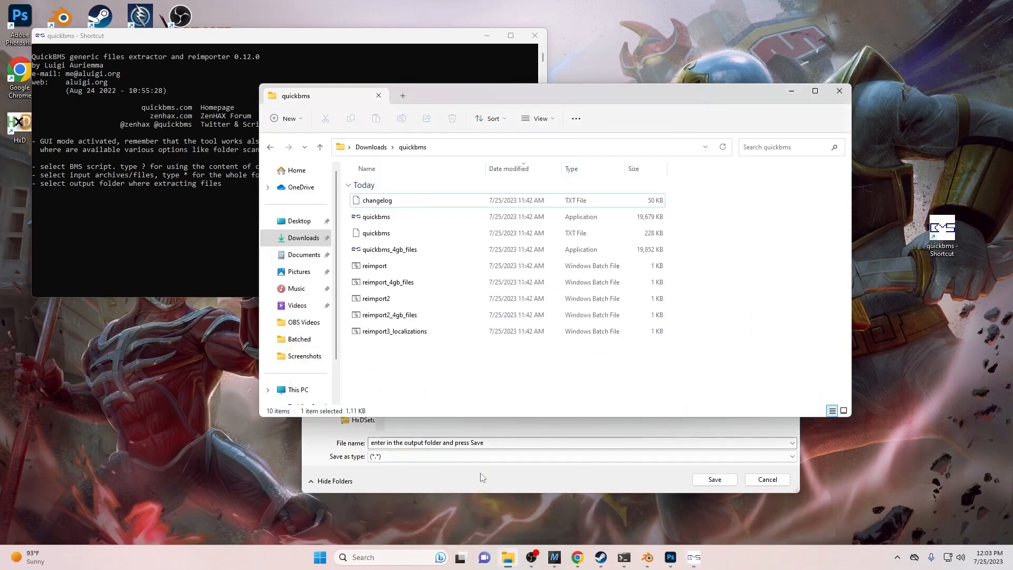
pyautogui.click(318, 240)
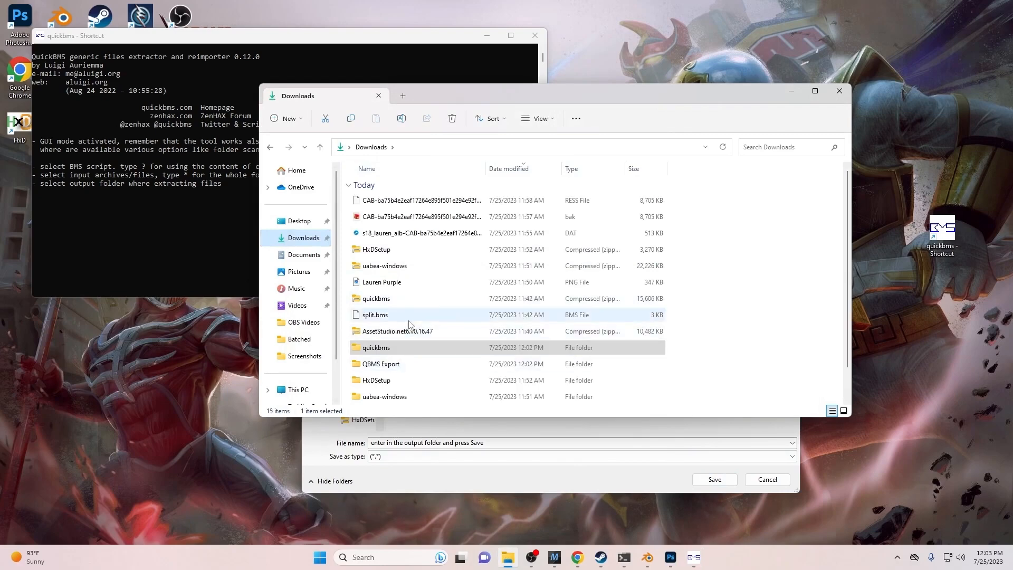
pyautogui.doubleClick(404, 368)
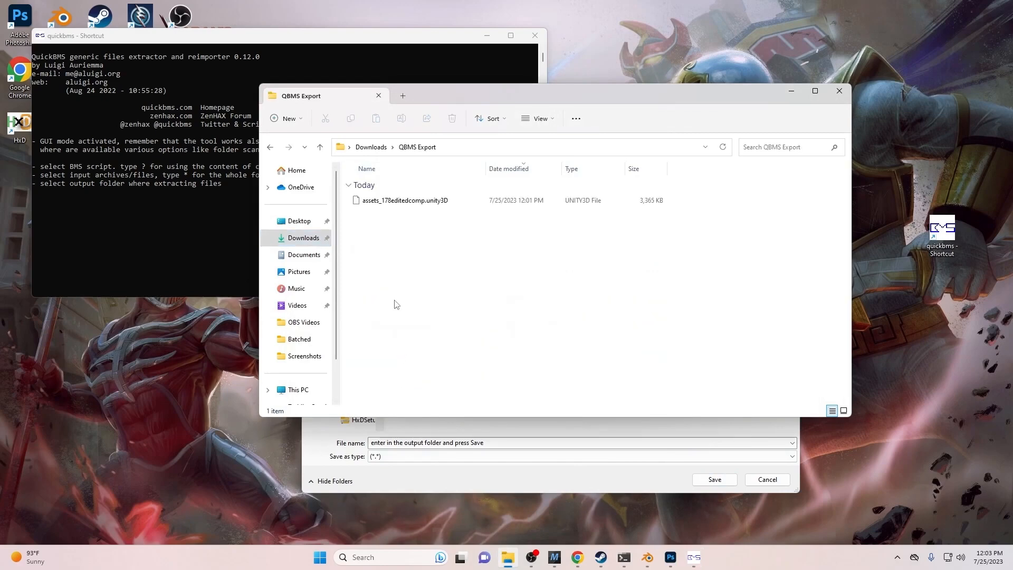
pyautogui.click(409, 202)
pyautogui.click(411, 201)
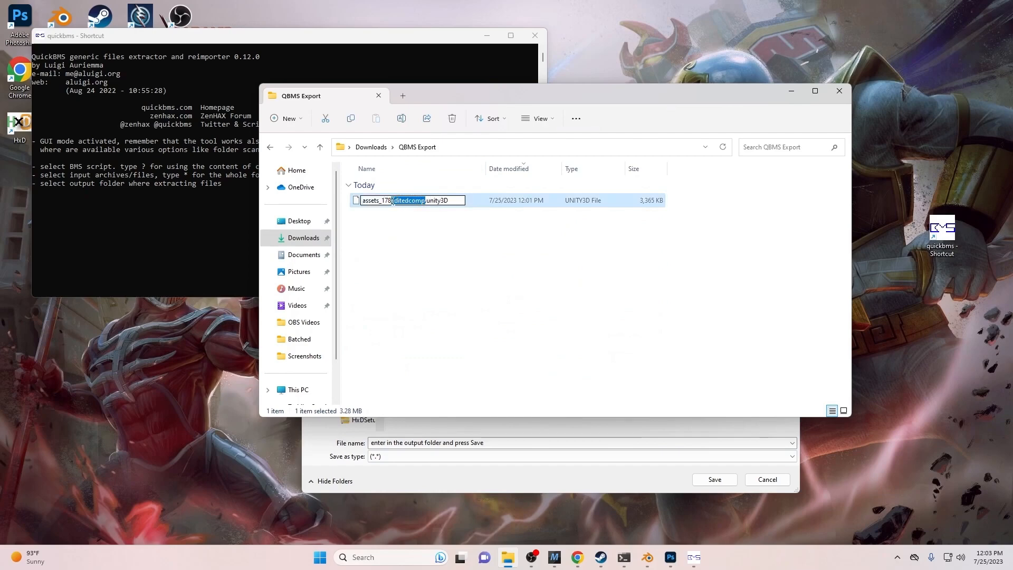
pyautogui.press('Return')
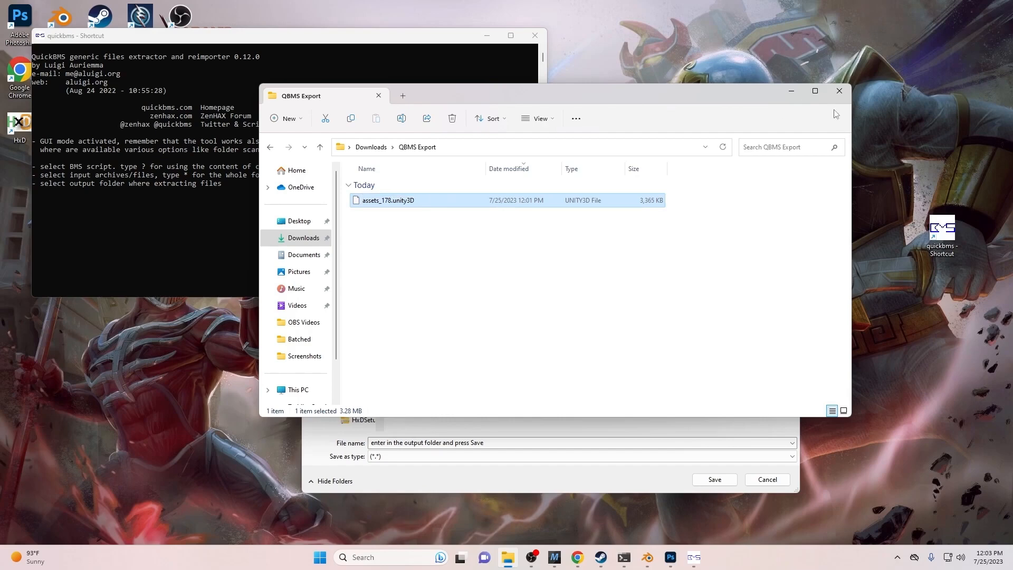
pyautogui.click(828, 95)
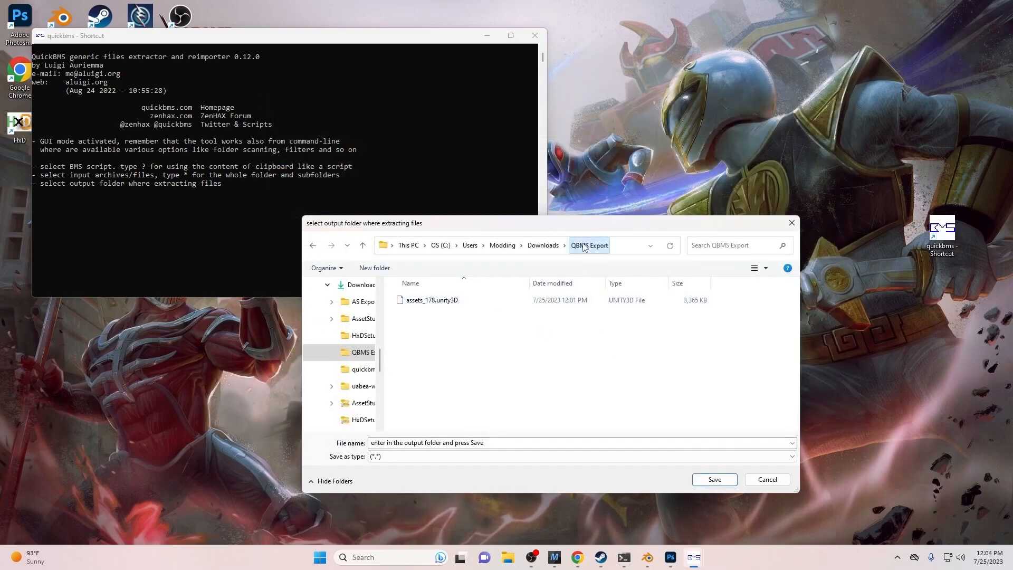
# - Run the reimport from QBMS Export, verify 1 file reimported with 100% coverage, and close the console
pyautogui.click(715, 479)
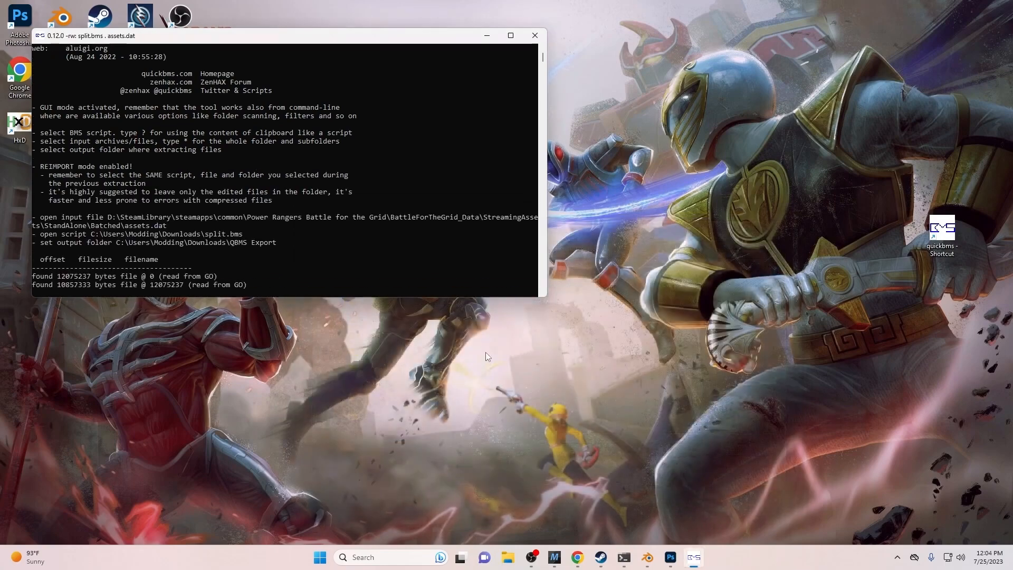
pyautogui.moveTo(544, 59); pyautogui.dragTo(548, 37)
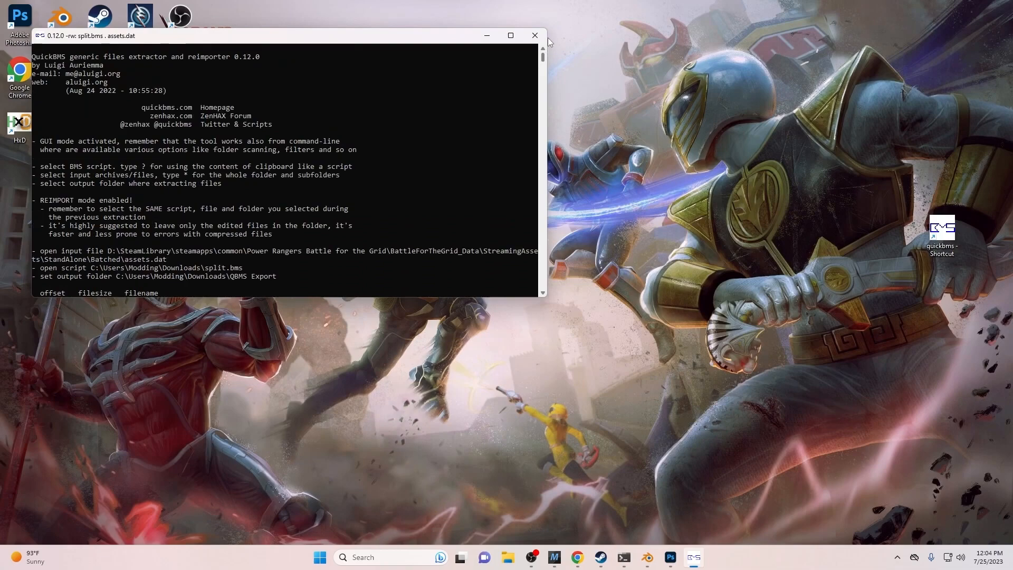
pyautogui.moveTo(548, 37); pyautogui.dragTo(538, 68)
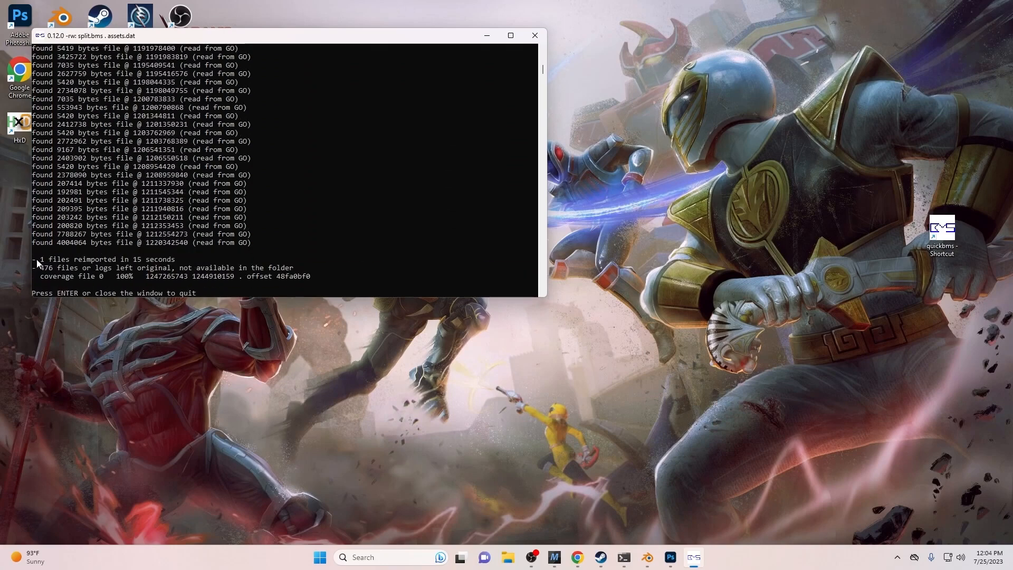
pyautogui.moveTo(112, 276); pyautogui.dragTo(136, 279)
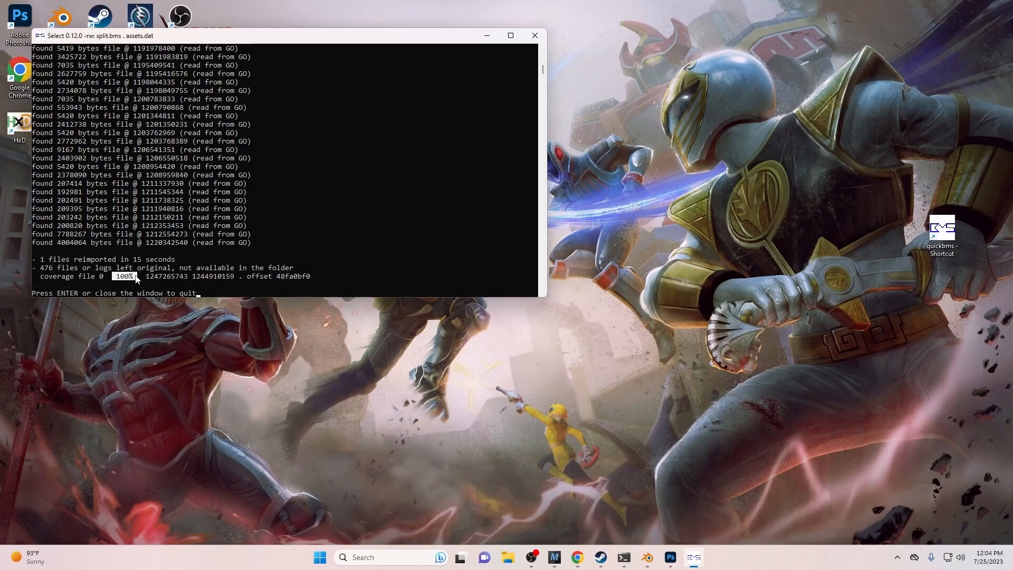
pyautogui.click(535, 36)
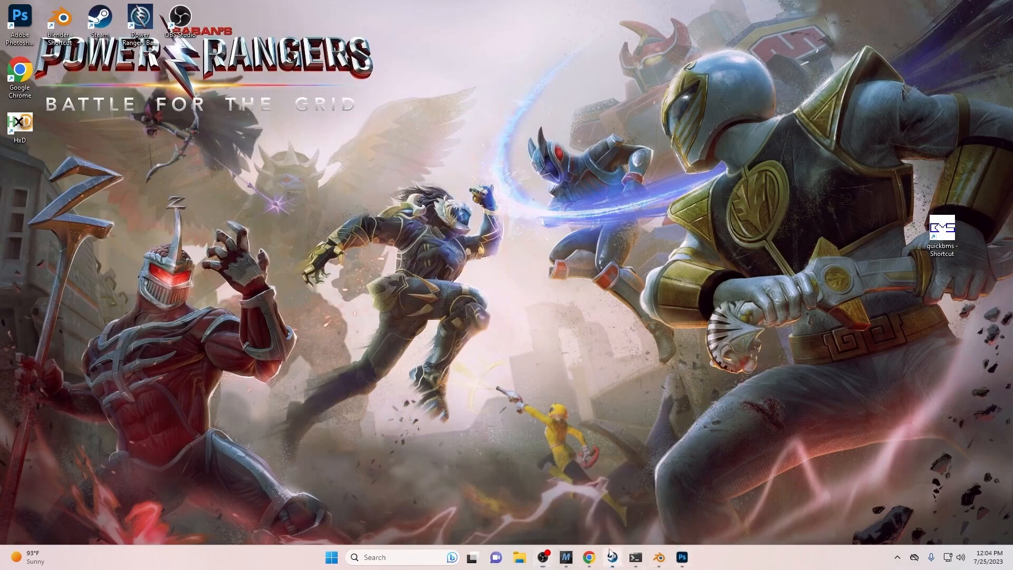
# - Open the installed files of Power Rangers: Battle for the Grid via Steam's Manage > Browse local files
pyautogui.click(611, 555)
pyautogui.click(944, 227)
pyautogui.moveTo(903, 300)
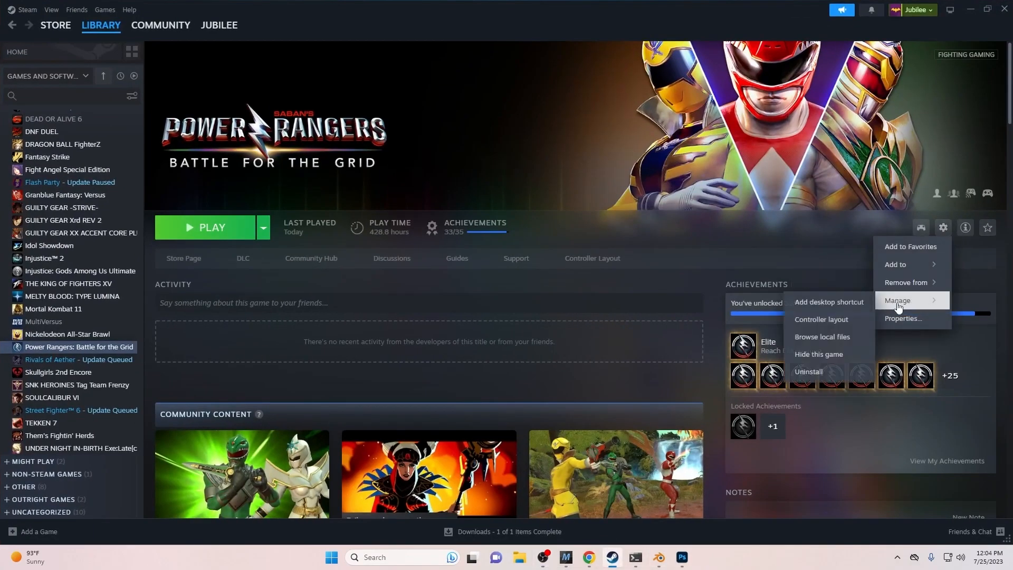
pyautogui.click(826, 342)
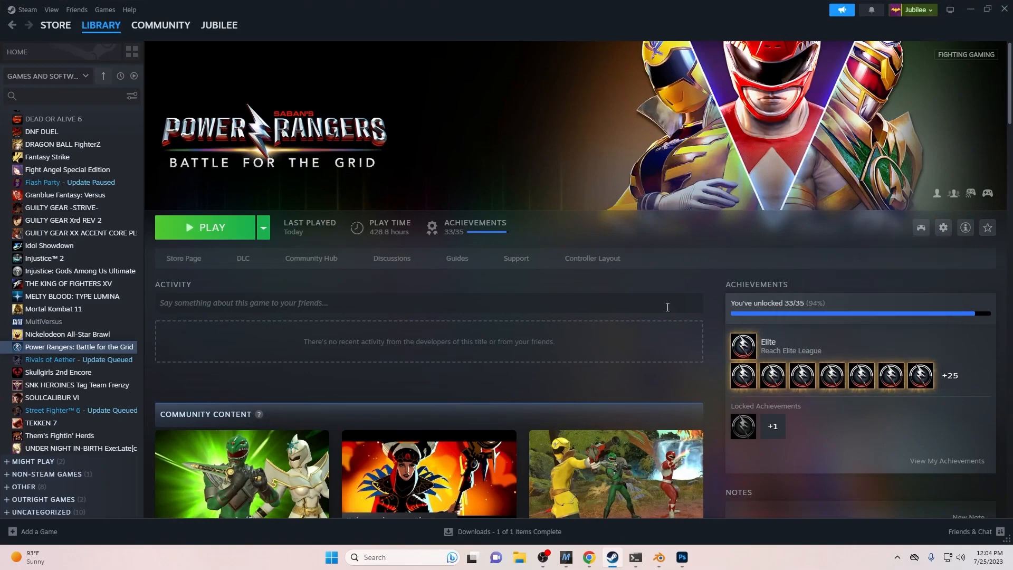
# - Check the updated assets file in BattleForTheGrid_Data\StreamingAssets\StandAlone\Batched, then return to the Steam page
pyautogui.click(397, 206)
pyautogui.doubleClick(398, 203)
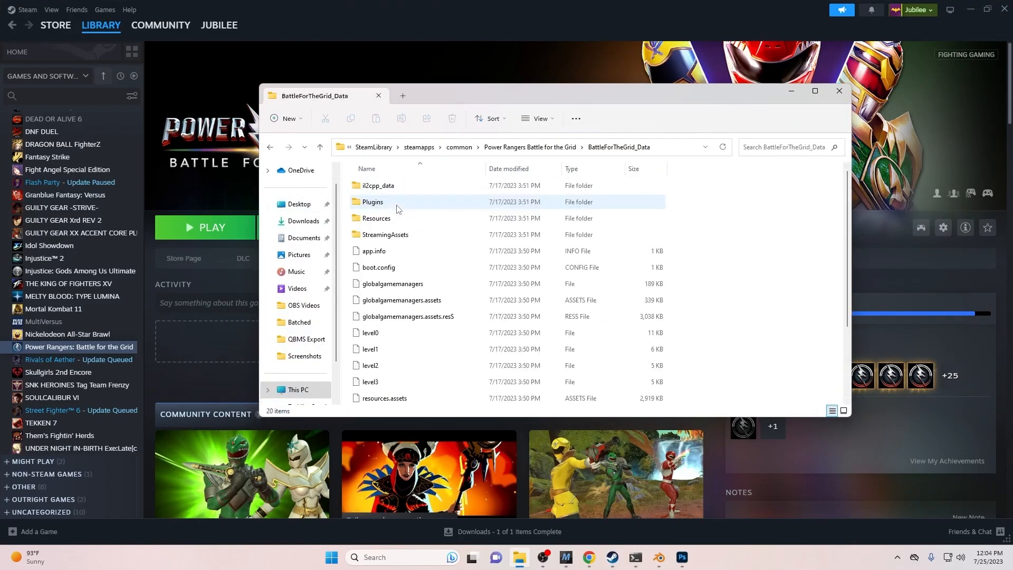
pyautogui.doubleClick(399, 234)
pyautogui.doubleClick(416, 192)
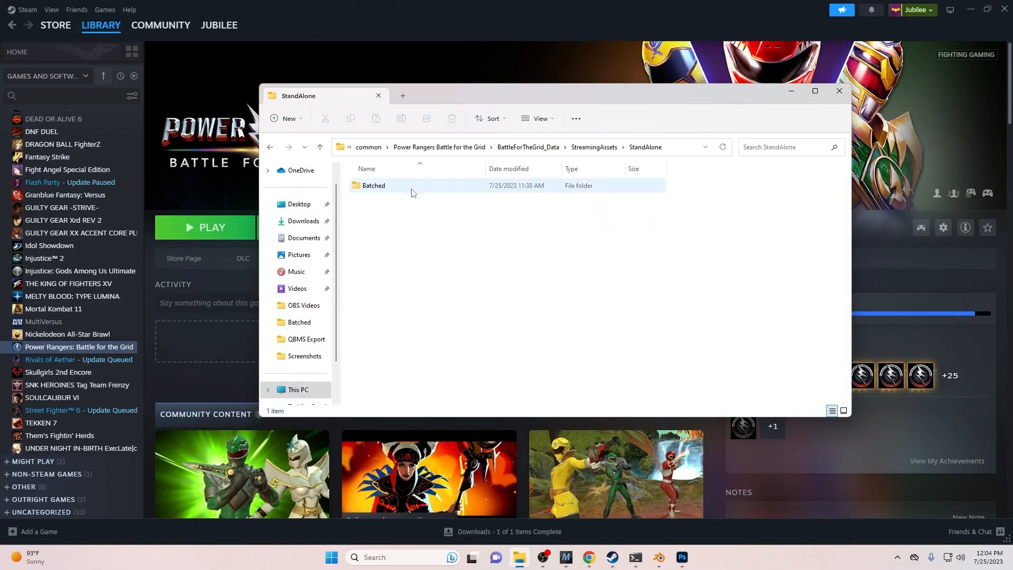
pyautogui.doubleClick(416, 193)
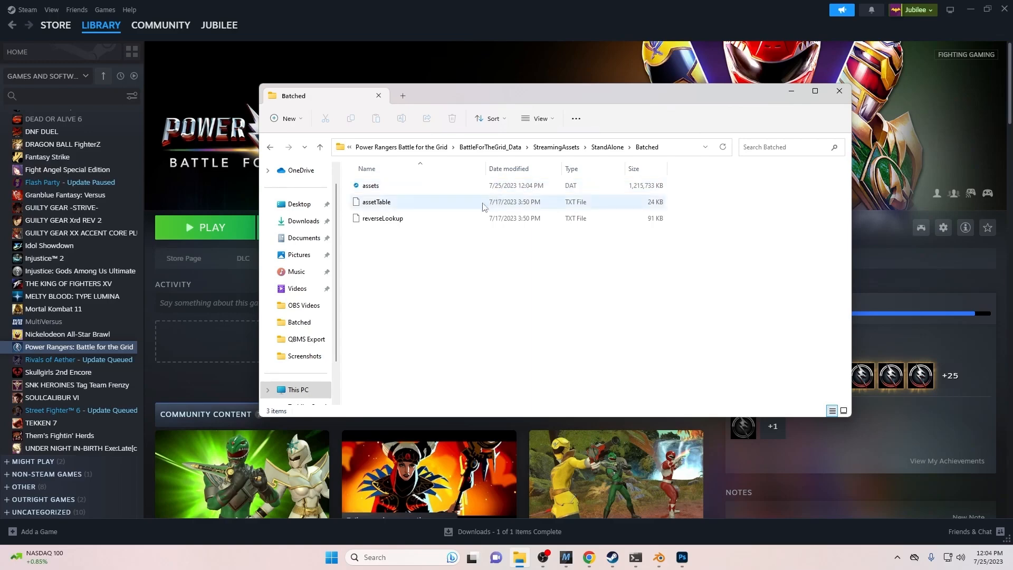
pyautogui.click(253, 310)
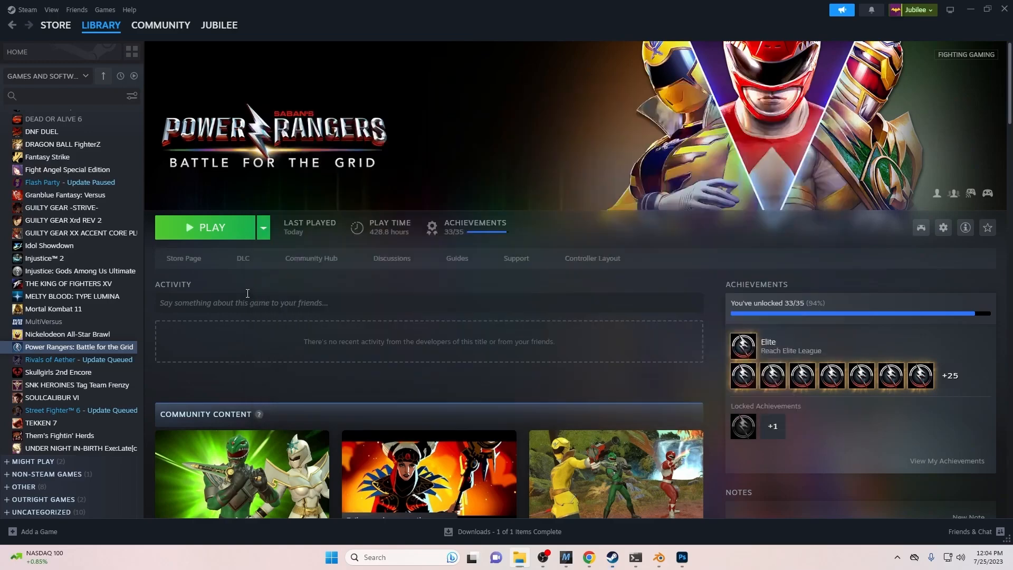
# - Launch the game and enter Training mode from the main menu
pyautogui.click(214, 233)
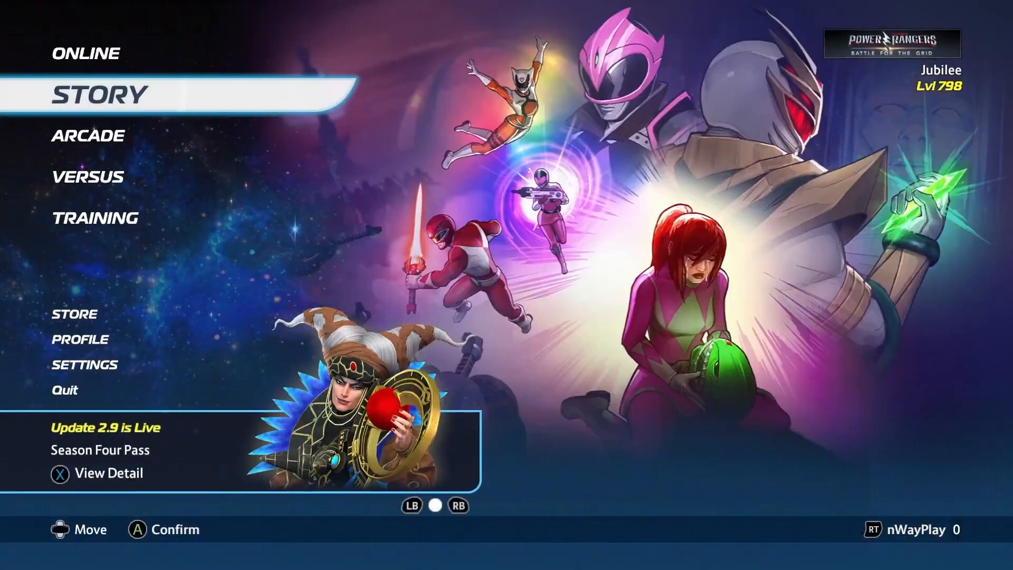
pyautogui.press('Down')
pyautogui.press('Down')
pyautogui.press('Down')
pyautogui.press('Return')
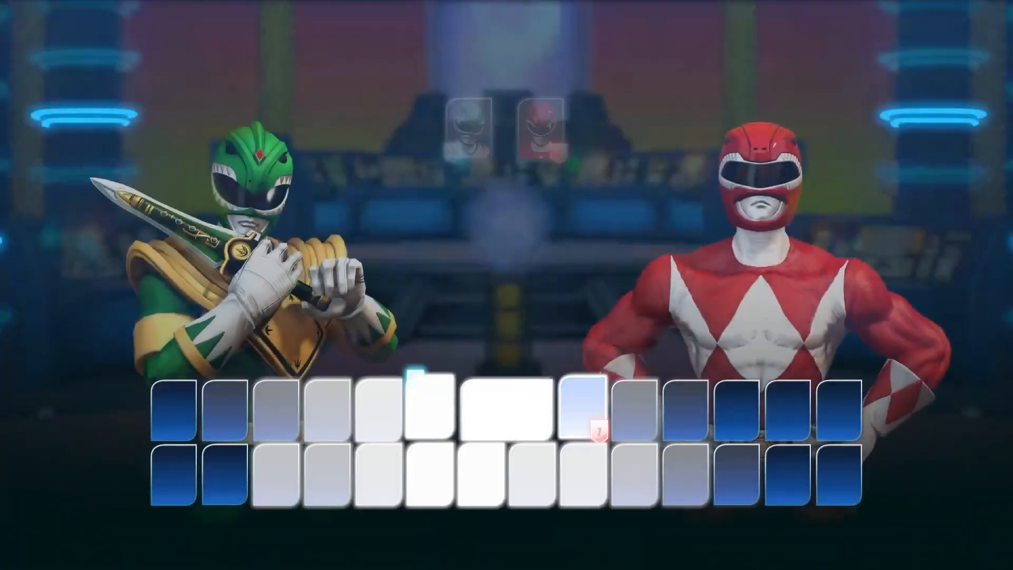
# - Pick Lauren Shiba, Jen Scotts and Poisandra with the Samurai Megazord for Player 1
pyautogui.press('Left')
pyautogui.press('Left')
pyautogui.press('Left')
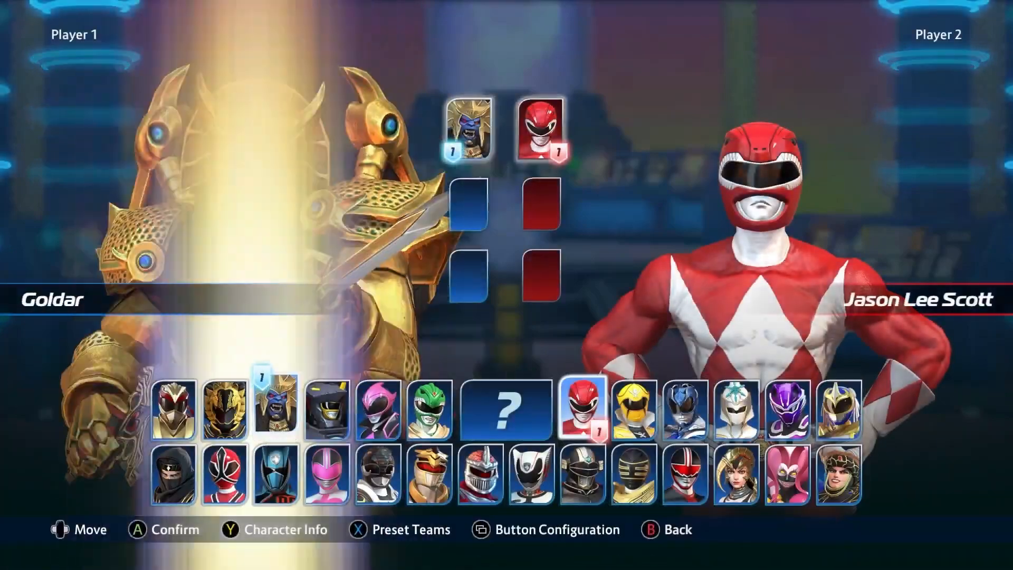
pyautogui.press('Down')
pyautogui.press('Left')
pyautogui.press('Return')
pyautogui.press('Right')
pyautogui.press('Right')
pyautogui.press('Return')
pyautogui.press('Right')
pyautogui.press('Right')
pyautogui.press('Right')
pyautogui.press('Right')
pyautogui.press('Right')
pyautogui.press('Right')
pyautogui.press('Right')
pyautogui.press('Right')
pyautogui.press('Right')
pyautogui.press('Return')
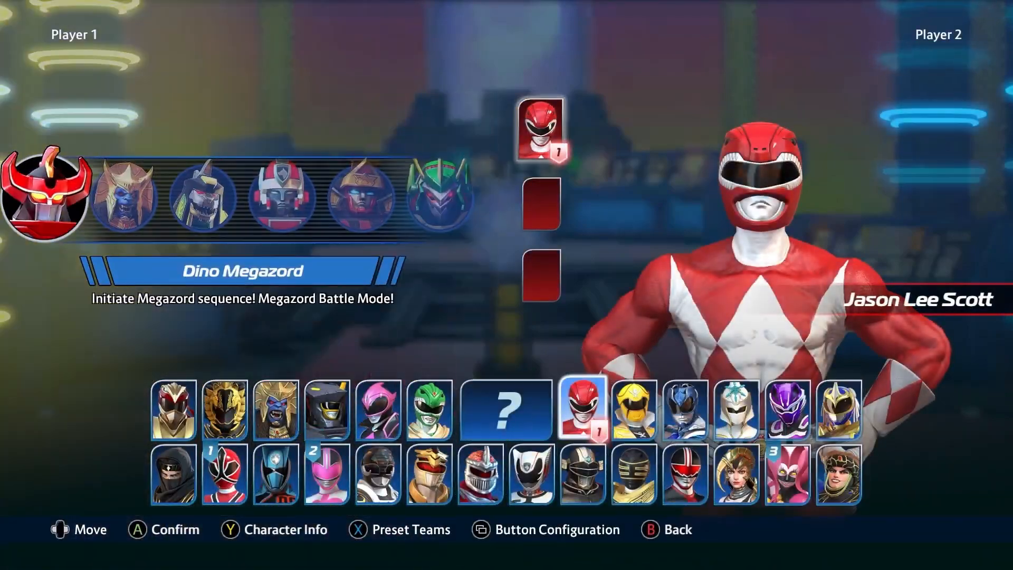
pyautogui.press('Right')
pyautogui.press('Right')
pyautogui.press('Right')
pyautogui.press('Right')
pyautogui.press('Return')
pyautogui.press('Return')
# - Pick Jason, Gia and the blue Ranger for Player 2 and mark both teams ready
pyautogui.press('Right')
pyautogui.press('Return')
pyautogui.press('Right')
pyautogui.press('Return')
pyautogui.press('Return')
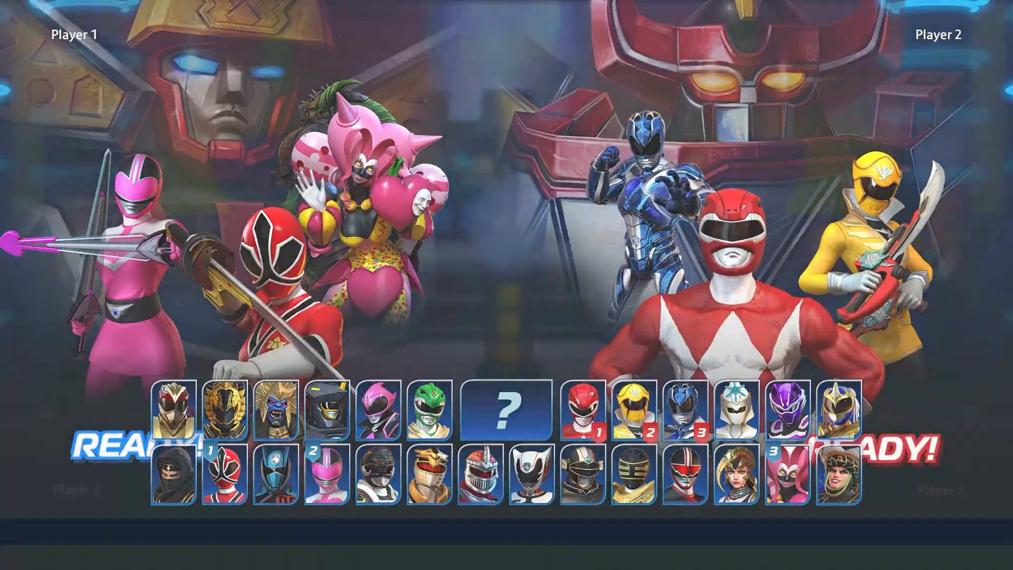